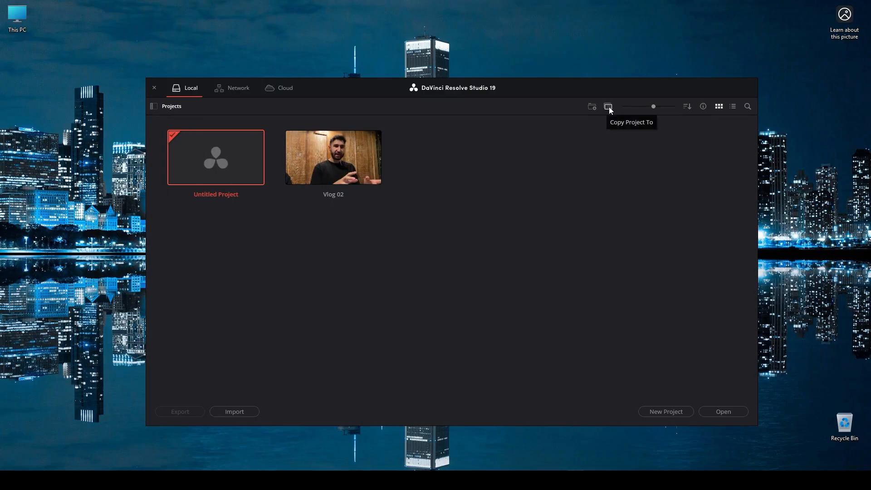
# Step: Look through the project sorting options and the list view, and return the projects to thumbnail view
pyautogui.moveTo(654, 106)
pyautogui.mouseDown()
pyautogui.moveTo(626, 109)
pyautogui.moveTo(652, 107)
pyautogui.mouseUp()
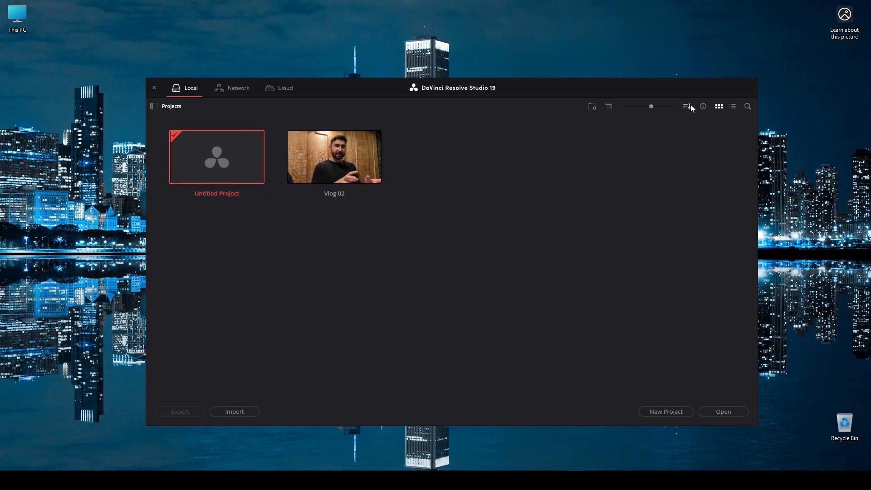
pyautogui.click(687, 107)
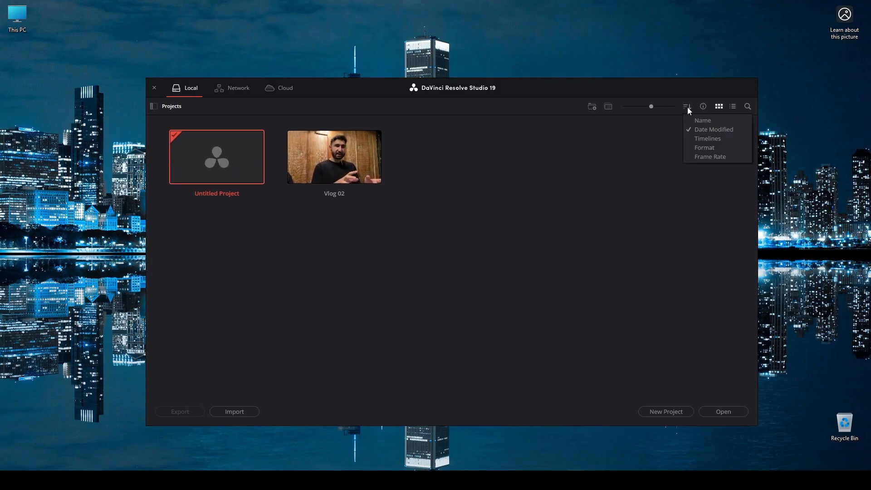
pyautogui.click(732, 106)
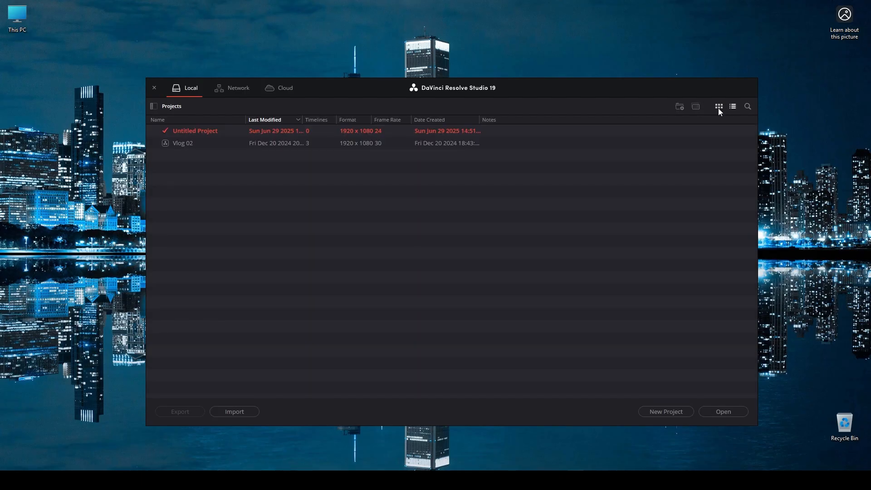
pyautogui.click(719, 107)
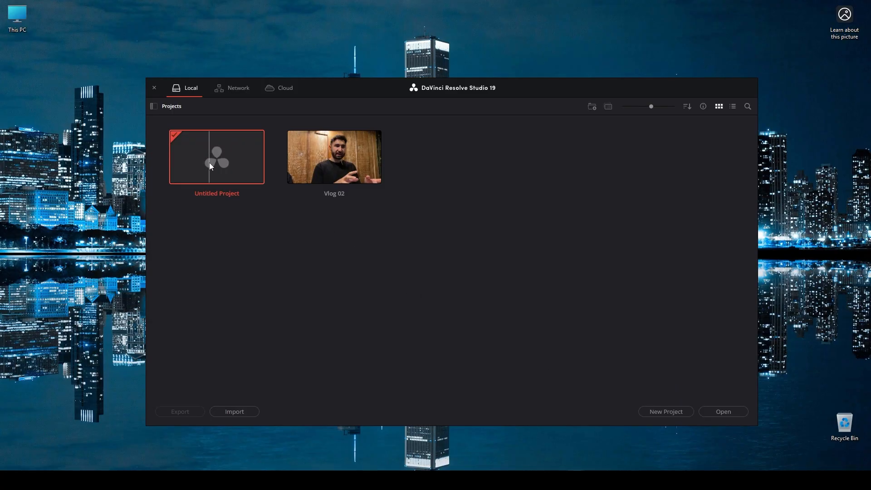
# Step: Open the Untitled Project and skip the software update
pyautogui.click(224, 153)
pyautogui.doubleClick(219, 167)
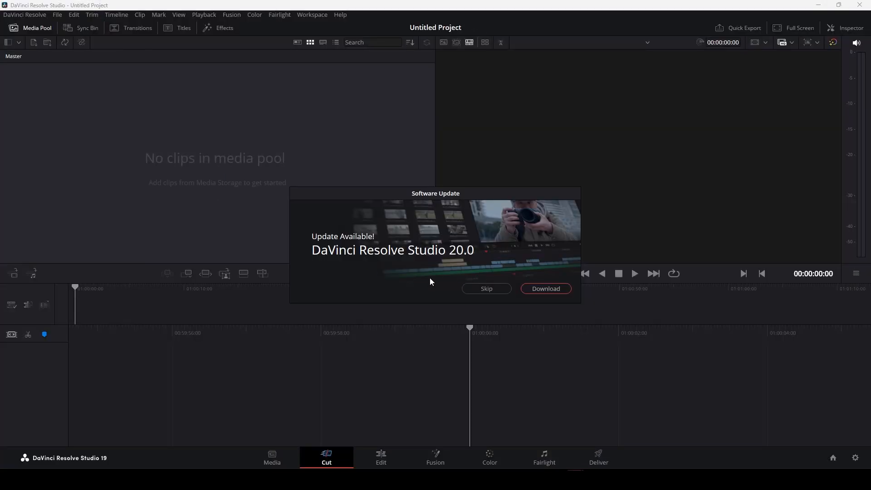
pyautogui.click(474, 289)
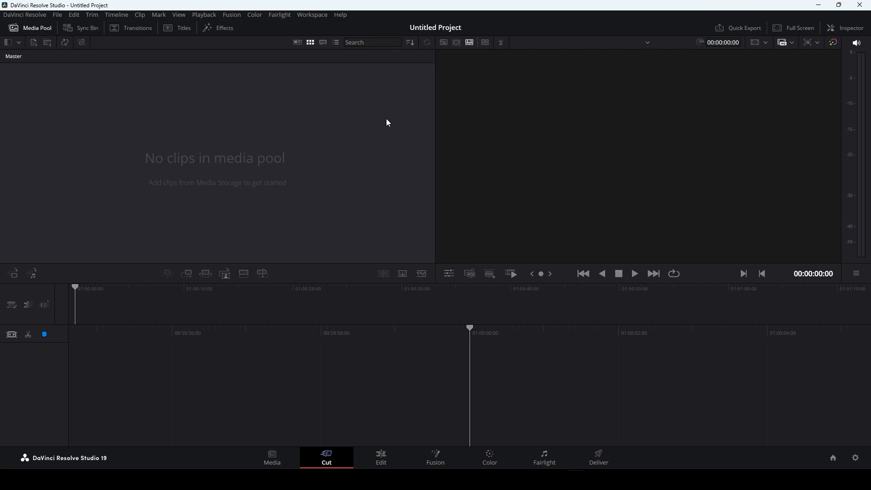
# Step: Examine the Media, Cut, Edit, Fusion, Color, Fairlight and Deliver pages one after another
pyautogui.click(275, 464)
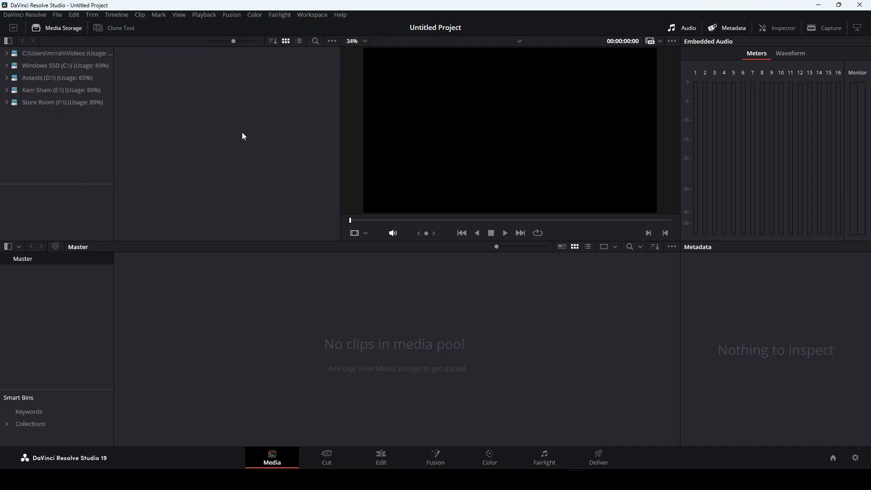
pyautogui.click(327, 456)
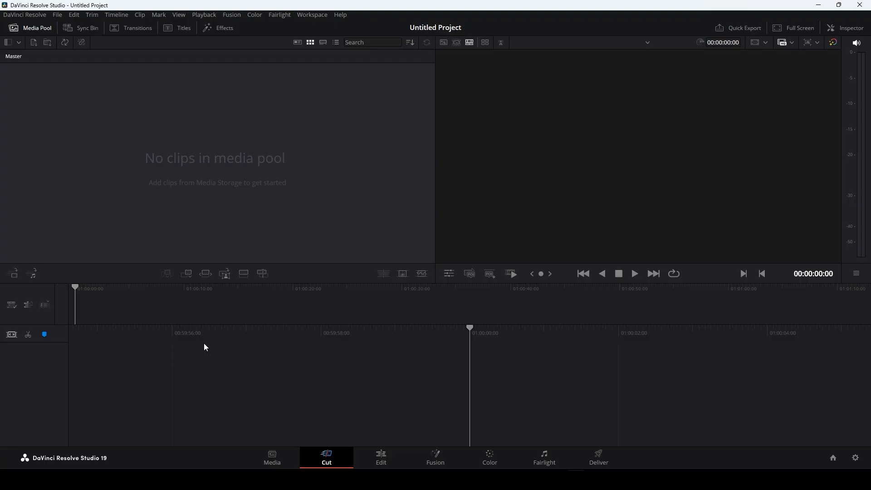
pyautogui.click(384, 456)
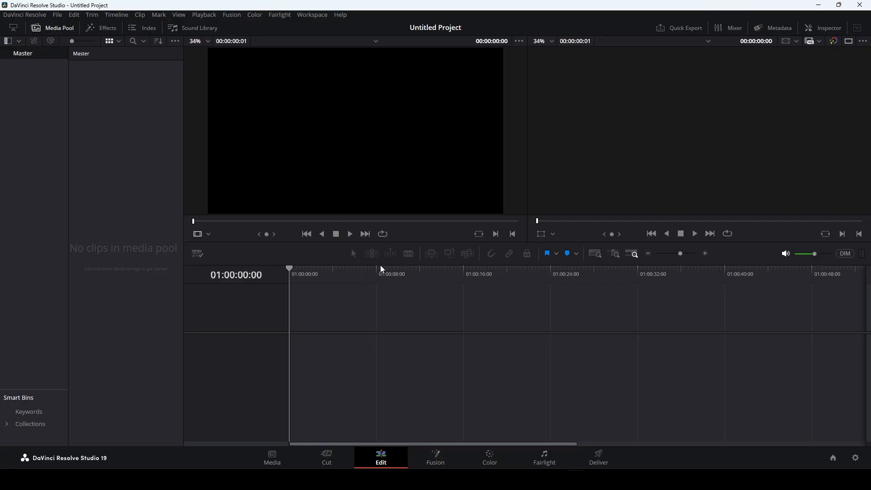
pyautogui.click(426, 457)
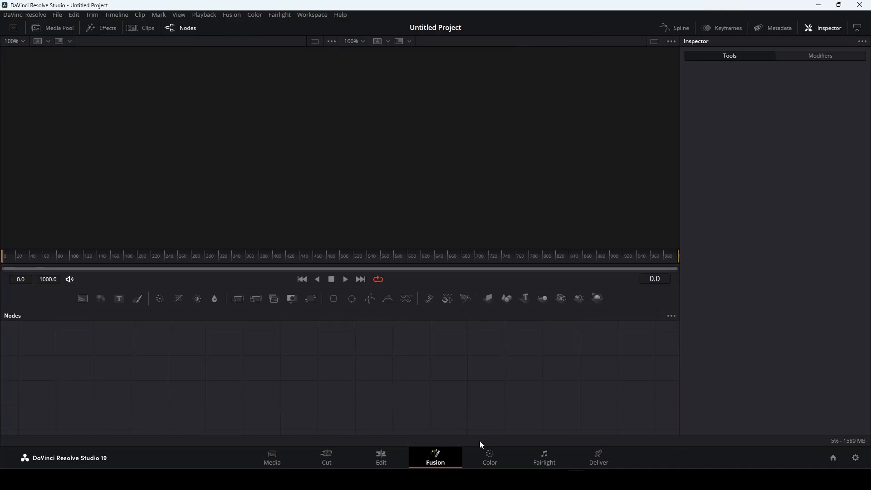
pyautogui.click(488, 457)
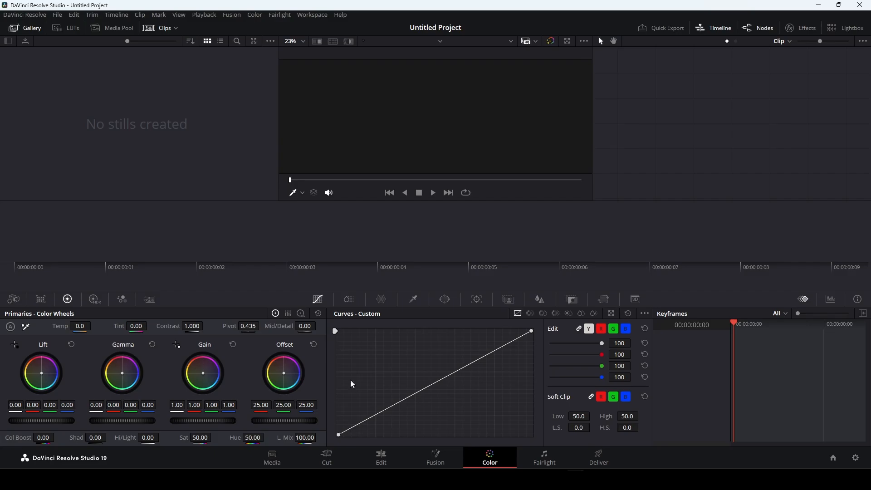
pyautogui.click(547, 460)
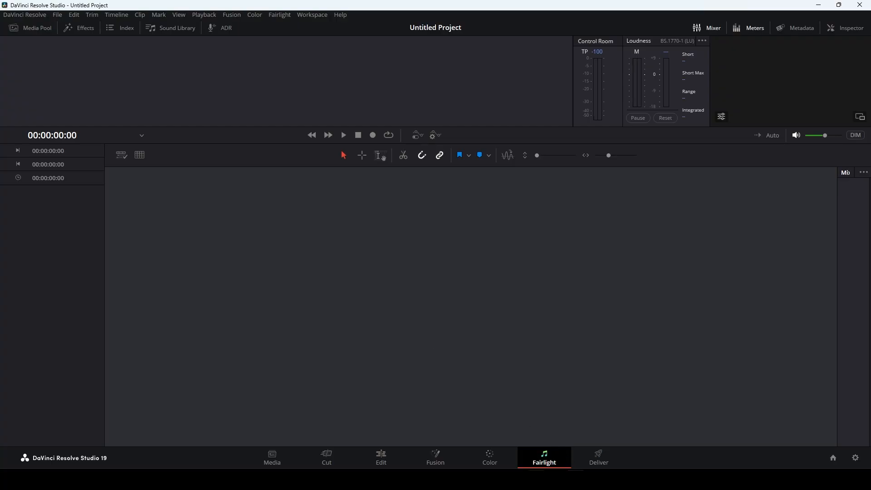
pyautogui.click(600, 464)
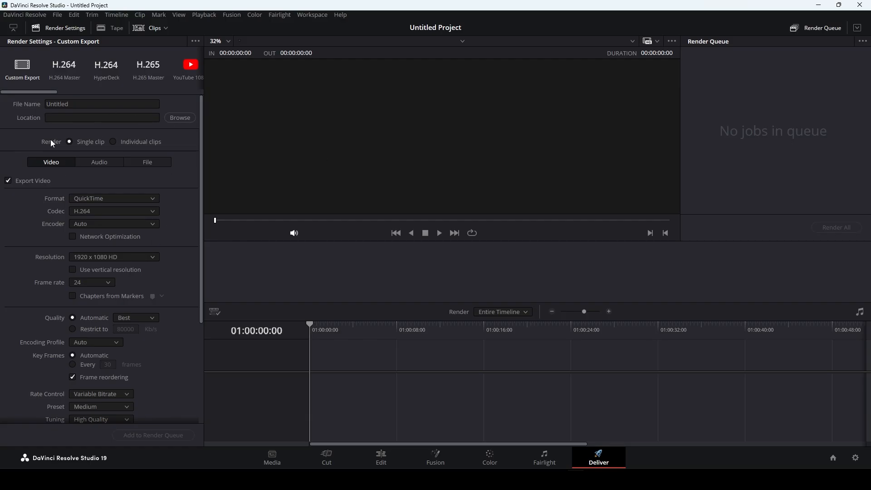
# Step: Import 01.mp4 to 04.mp4 and Voiceover.mp3 into the Media page's pool, changing the project frame rate to match
pyautogui.click(274, 455)
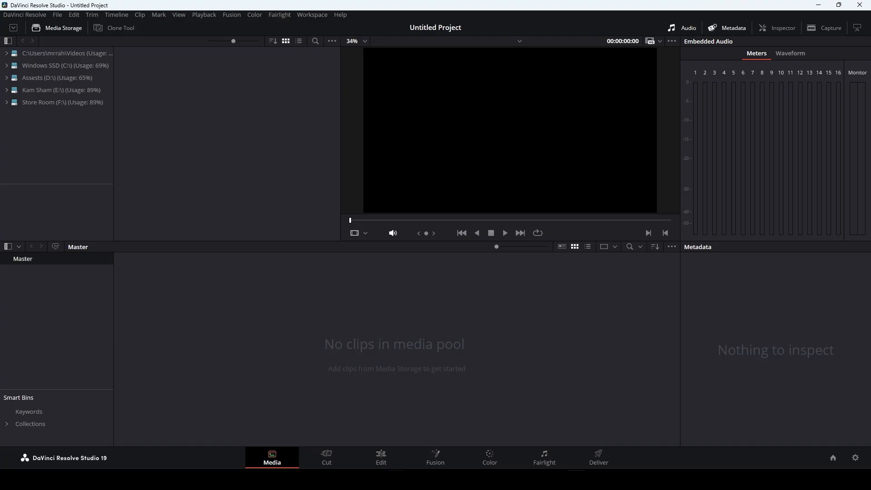
pyautogui.moveTo(159, 128); pyautogui.dragTo(399, 357)
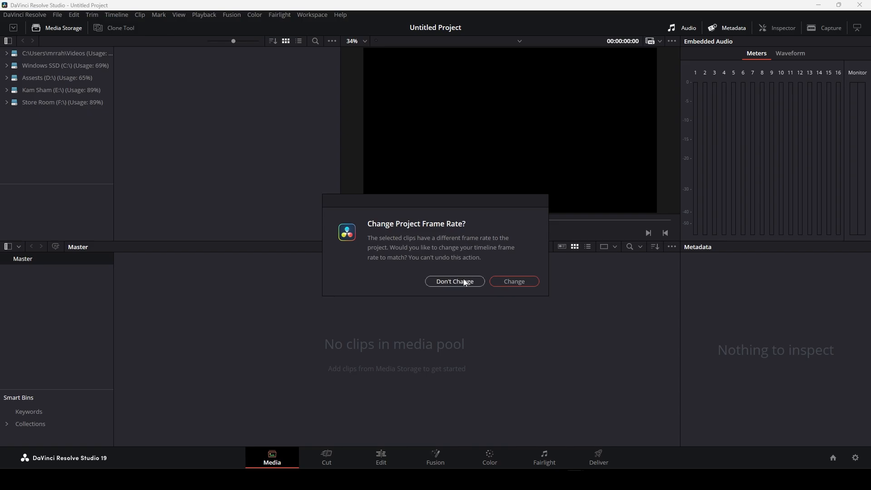
pyautogui.click(511, 282)
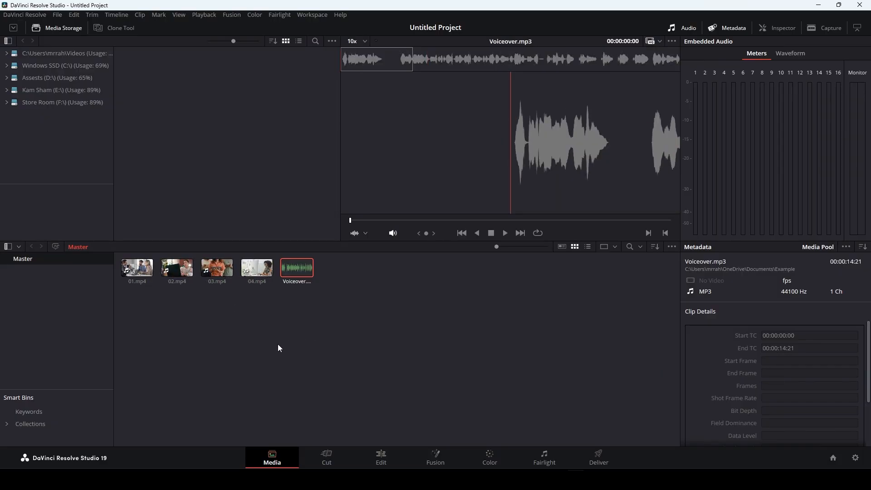
# Step: Inspect the metadata of all five imported files together and of 04.mp4, and clear the selection
pyautogui.click(141, 320)
pyautogui.moveTo(142, 320); pyautogui.dragTo(324, 273)
pyautogui.click(166, 301)
pyautogui.moveTo(125, 289); pyautogui.dragTo(744, 281)
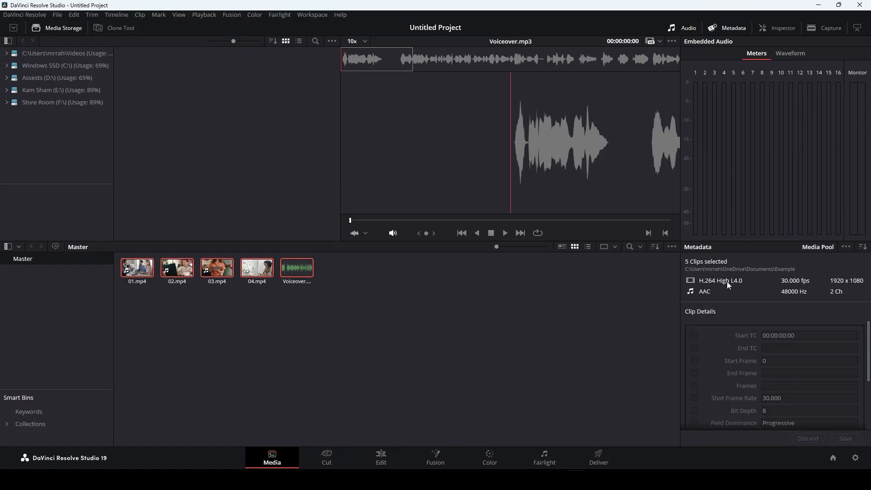
pyautogui.click(309, 310)
pyautogui.click(257, 267)
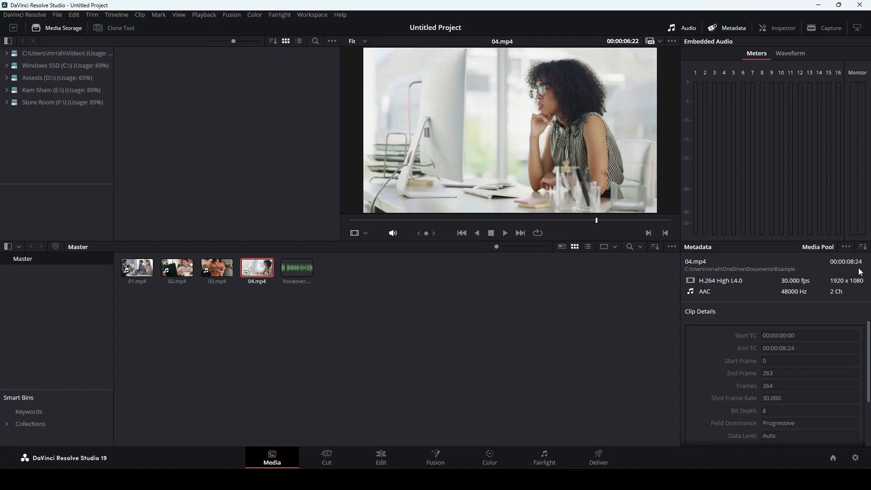
pyautogui.click(498, 303)
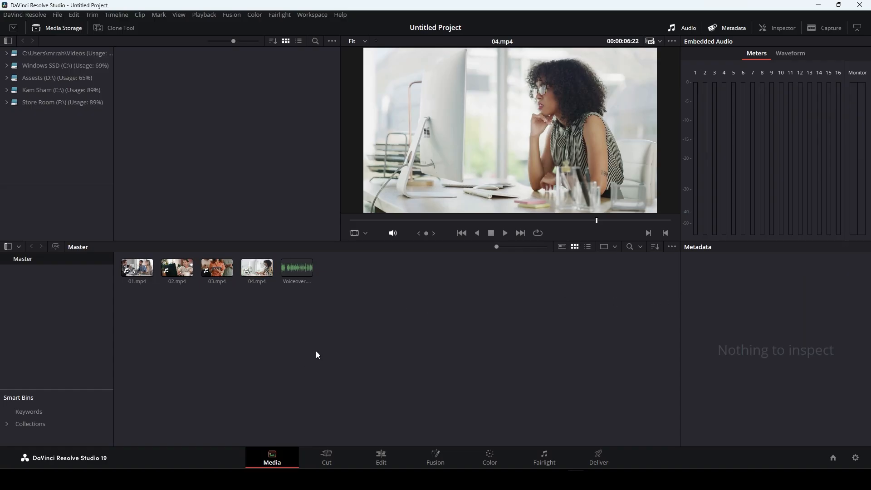
# Step: On the Cut page, create a timeline from 01.mp4, and toggle the track's audio mute on and off
pyautogui.click(327, 457)
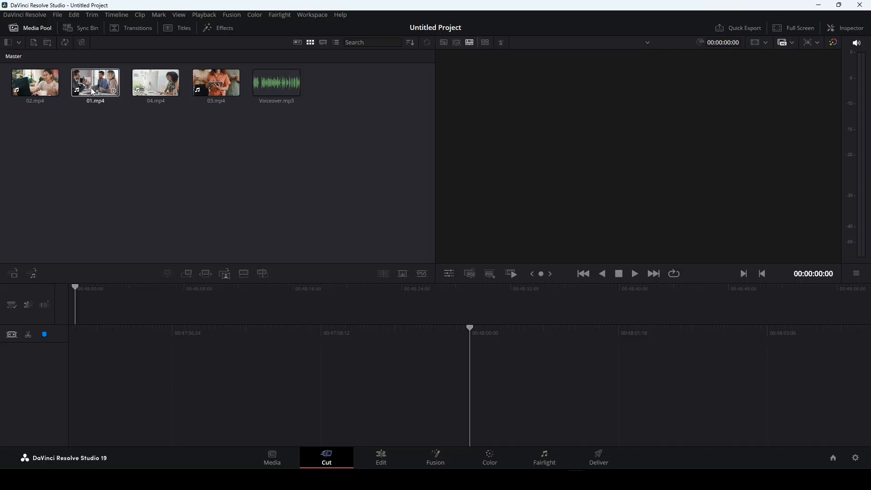
pyautogui.moveTo(95, 82); pyautogui.dragTo(192, 382)
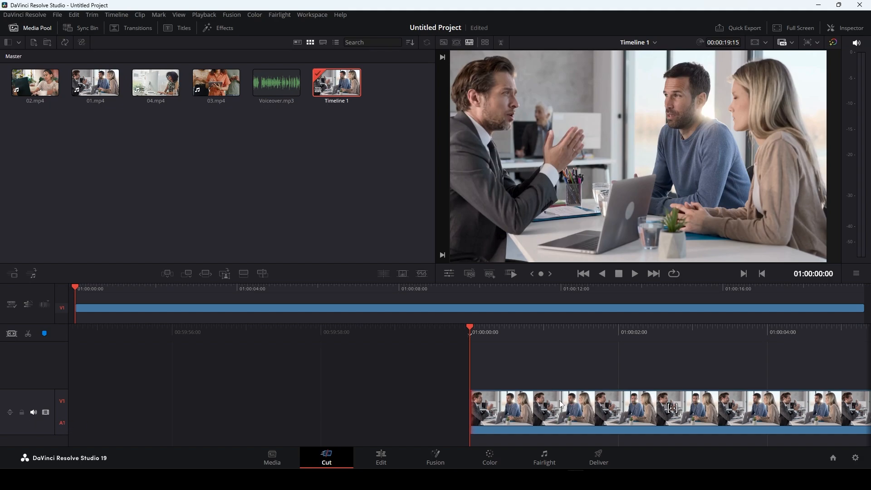
pyautogui.click(33, 412)
pyautogui.click(35, 412)
# Step: Split 01.mp4 in the timeline at 01:00:06:00 and delete the part after the cut
pyautogui.moveTo(520, 332); pyautogui.dragTo(102, 312)
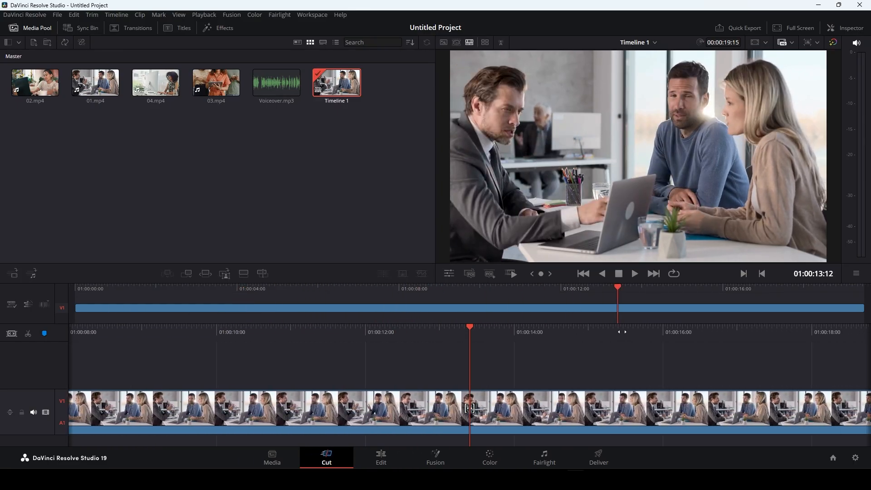
pyautogui.moveTo(673, 338); pyautogui.dragTo(869, 336)
pyautogui.moveTo(202, 330); pyautogui.dragTo(708, 363)
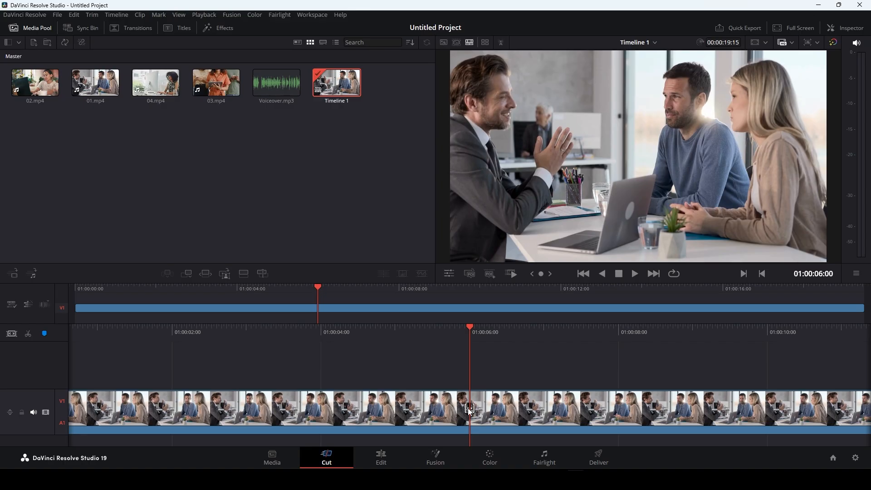
pyautogui.click(469, 411)
pyautogui.click(27, 335)
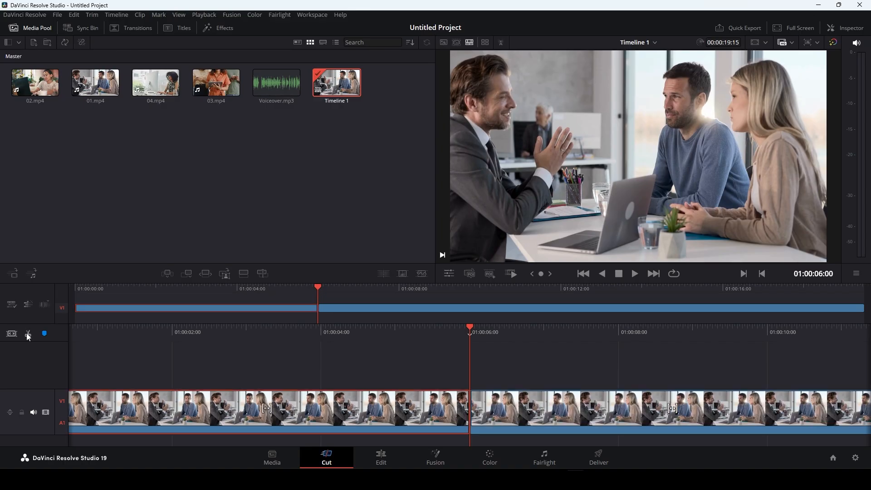
pyautogui.press('Delete')
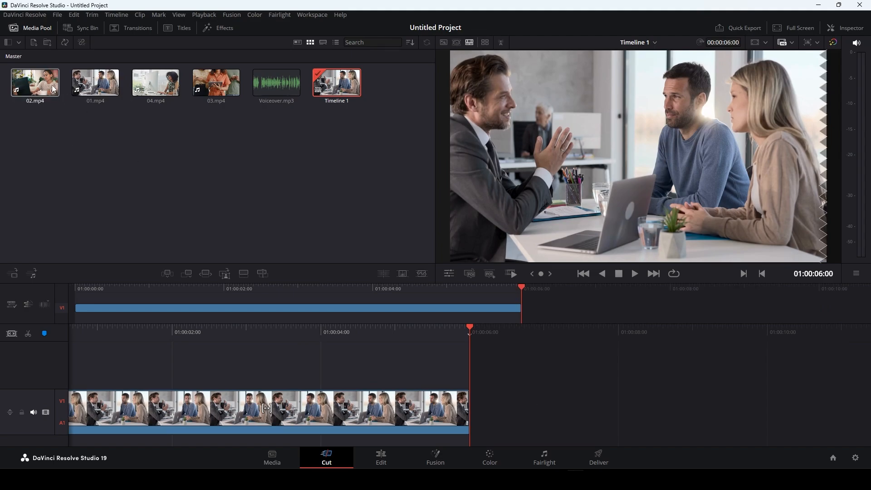
# Step: Add 02.mp4 to the timeline directly after 01.mp4 and move the playhead to its end at 01:00:11:00
pyautogui.moveTo(35, 84); pyautogui.dragTo(513, 401)
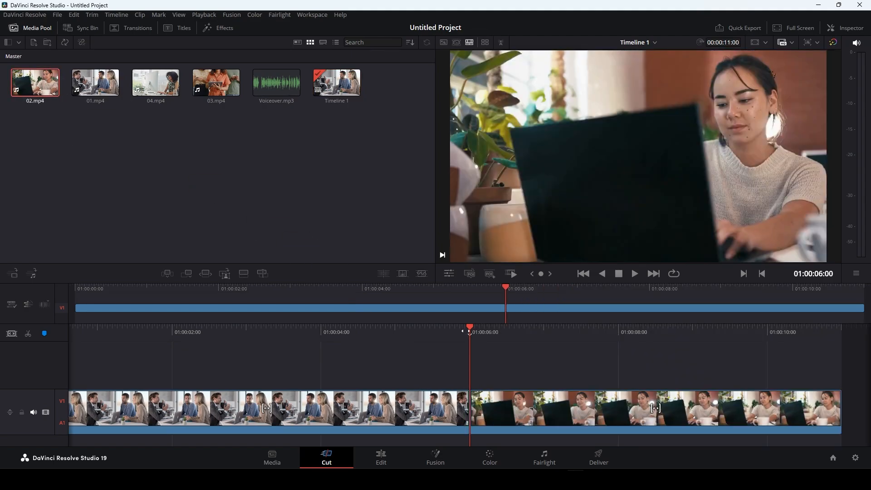
pyautogui.moveTo(470, 334); pyautogui.dragTo(194, 335)
pyautogui.press('space')
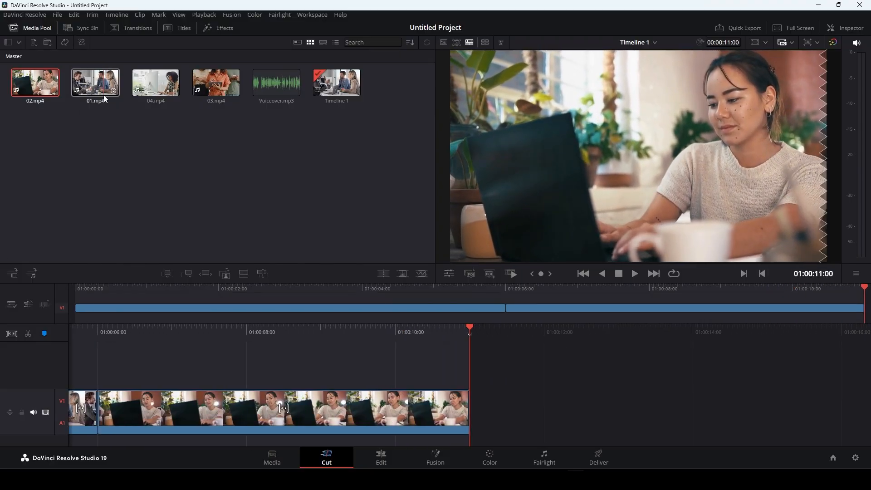
# Step: Add 03.mp4 after 02.mp4, split it at 01:00:21:29 and delete the part after the cut
pyautogui.click(228, 91)
pyautogui.hotkey('shift', 'F12')
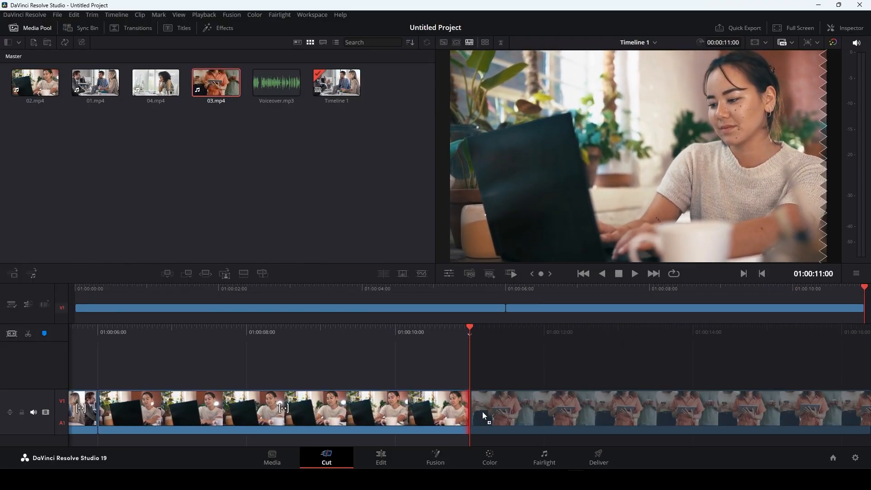
pyautogui.moveTo(541, 329); pyautogui.dragTo(27, 308)
pyautogui.moveTo(605, 325); pyautogui.dragTo(324, 334)
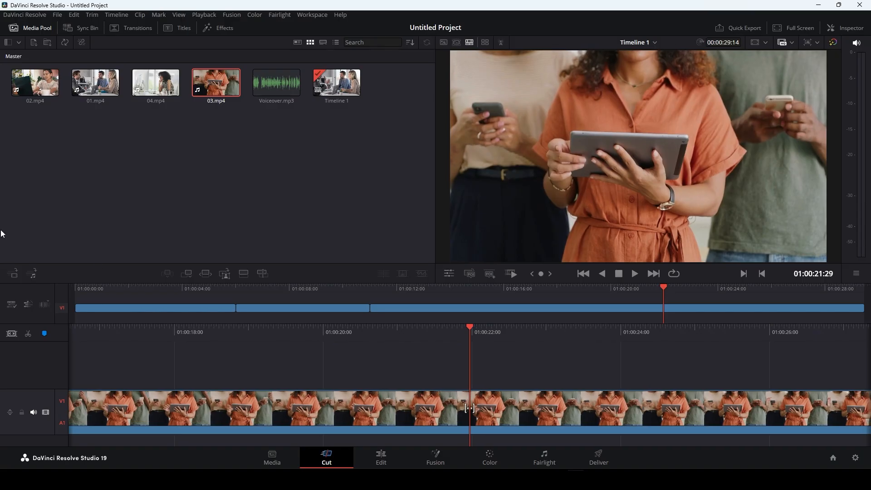
pyautogui.click(28, 333)
pyautogui.click(492, 414)
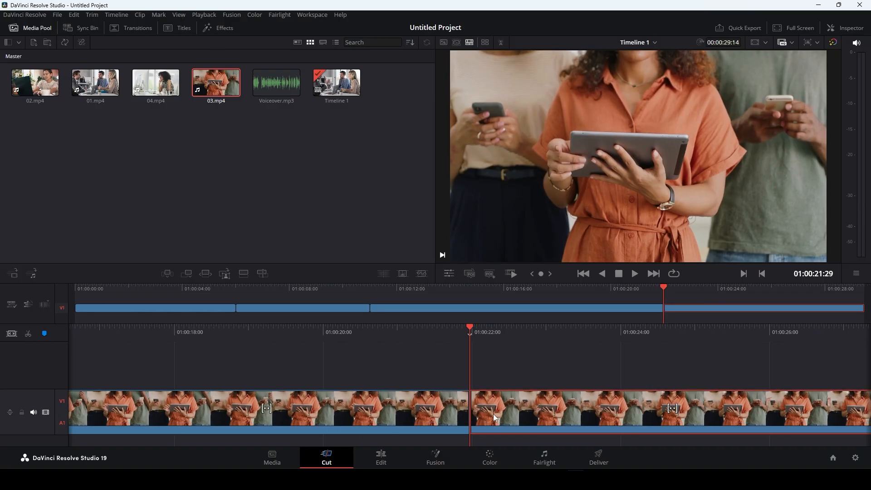
pyautogui.press('Delete')
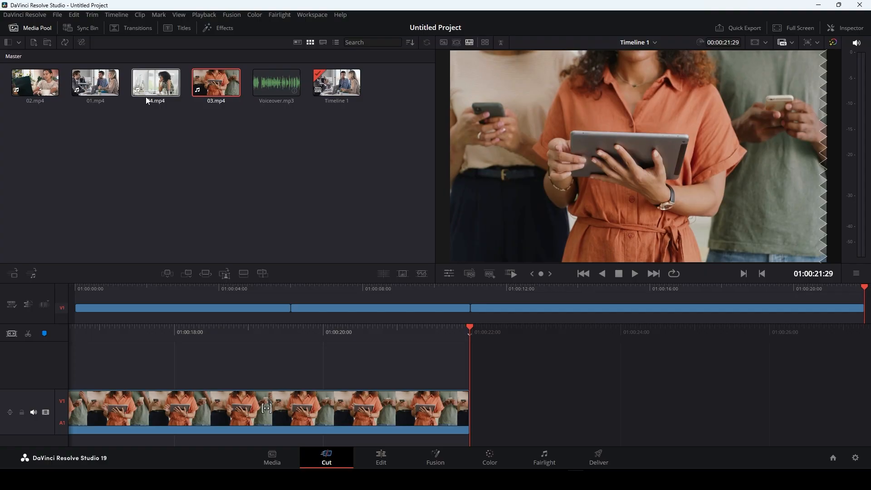
# Step: Add 04.mp4 after 03.mp4, split it at 01:00:27:12 and delete the part after the cut
pyautogui.moveTo(154, 86); pyautogui.dragTo(474, 410)
pyautogui.moveTo(686, 334); pyautogui.dragTo(322, 338)
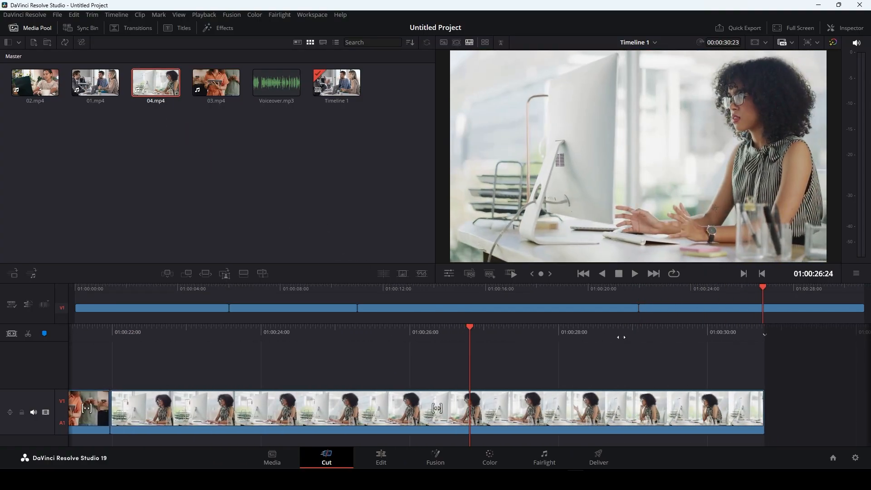
pyautogui.moveTo(556, 335); pyautogui.dragTo(512, 336)
pyautogui.hotkey('ctrl', 'b')
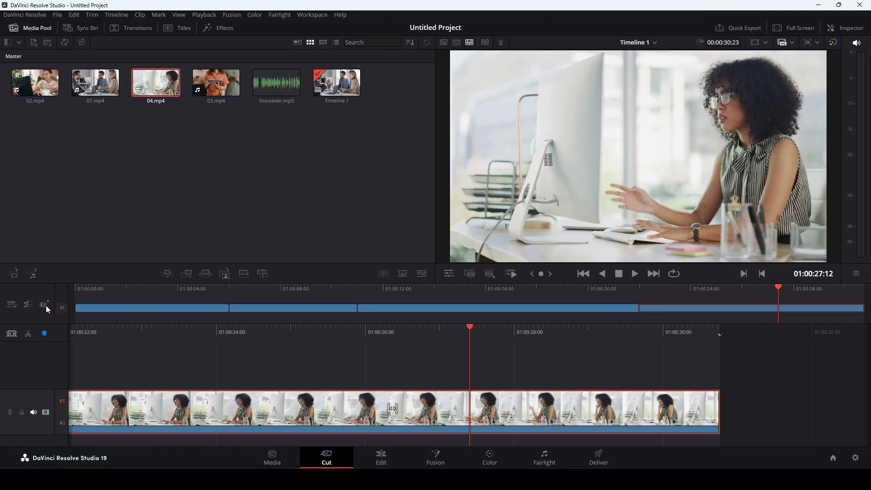
pyautogui.click(514, 402)
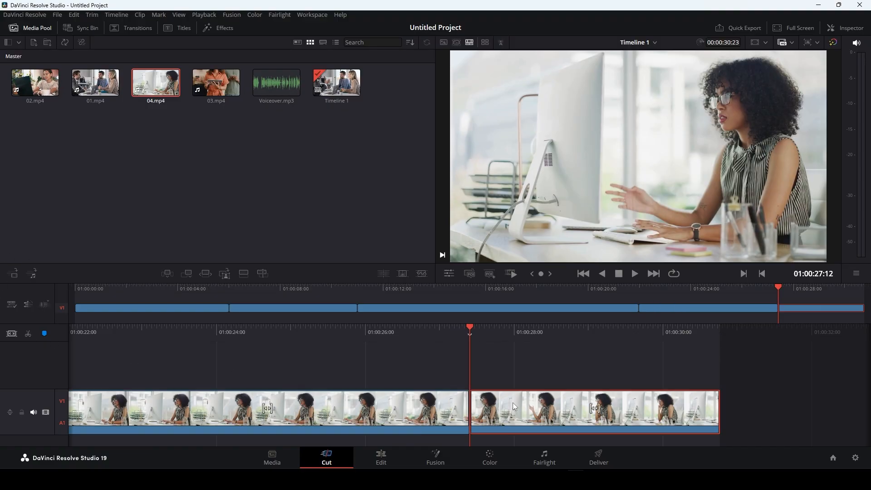
pyautogui.press('Delete')
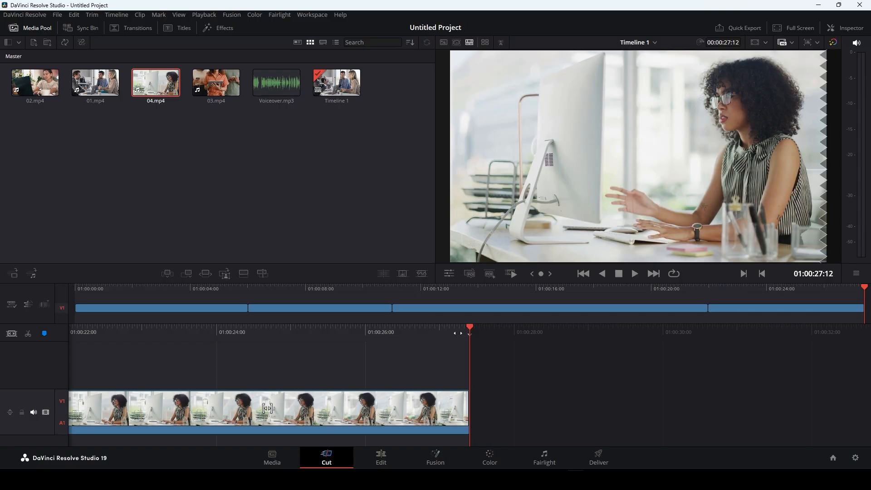
# Step: Scrub back through the assembled clips in the Cut page timeline to 01:00:00:28
pyautogui.moveTo(517, 333); pyautogui.dragTo(851, 317)
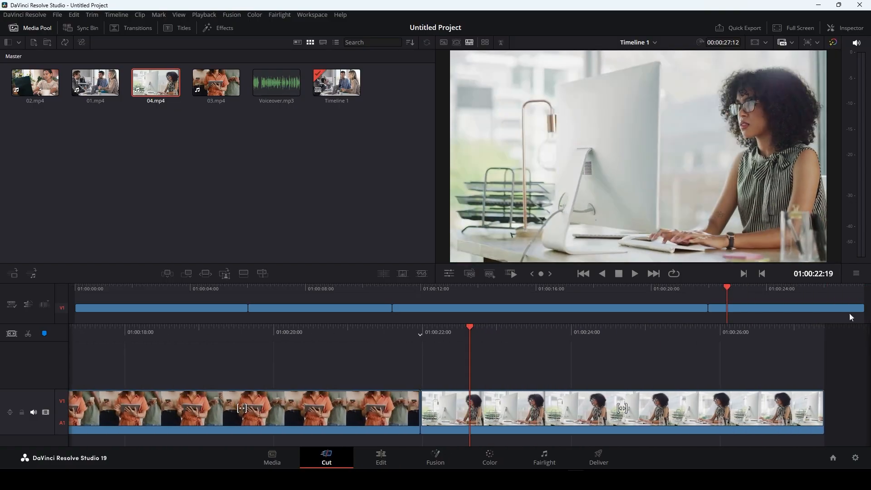
pyautogui.moveTo(549, 333); pyautogui.dragTo(835, 326)
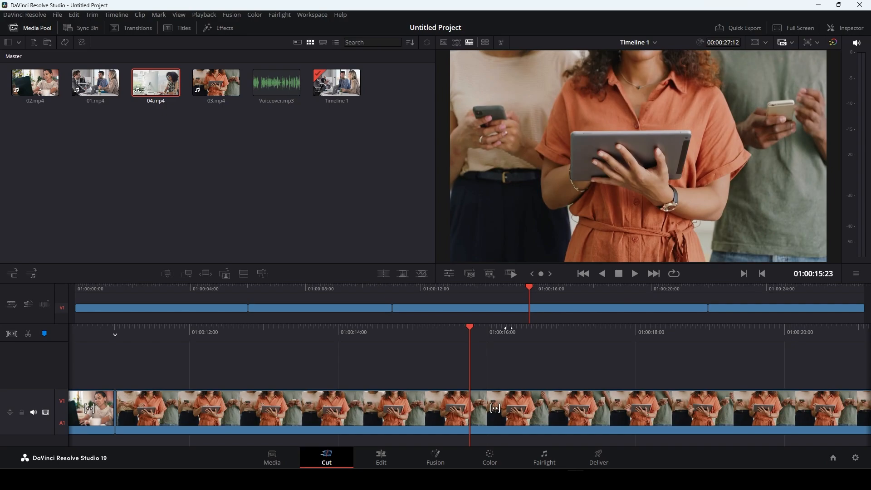
pyautogui.moveTo(507, 327); pyautogui.dragTo(852, 327)
pyautogui.moveTo(524, 327); pyautogui.dragTo(758, 324)
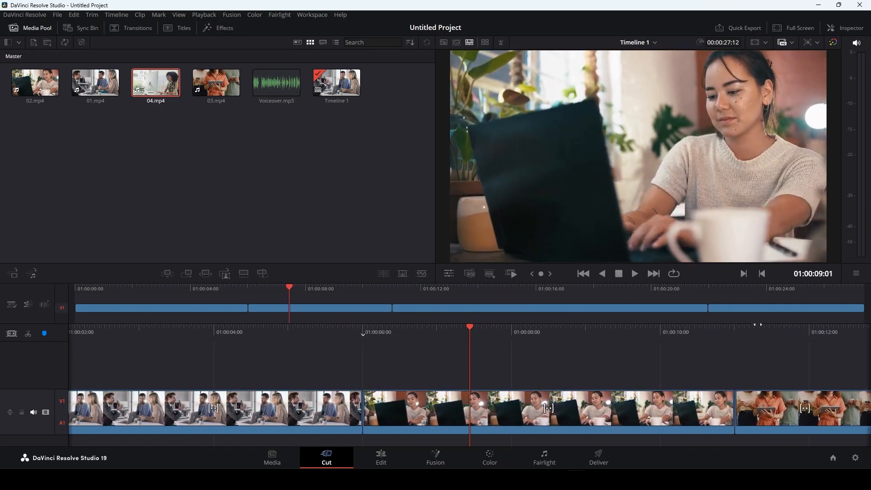
pyautogui.moveTo(494, 331); pyautogui.dragTo(796, 325)
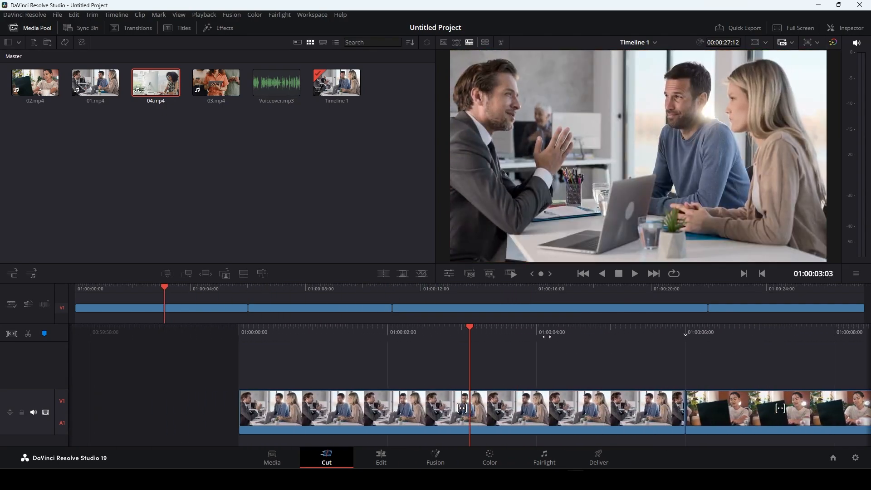
pyautogui.moveTo(524, 333); pyautogui.dragTo(684, 329)
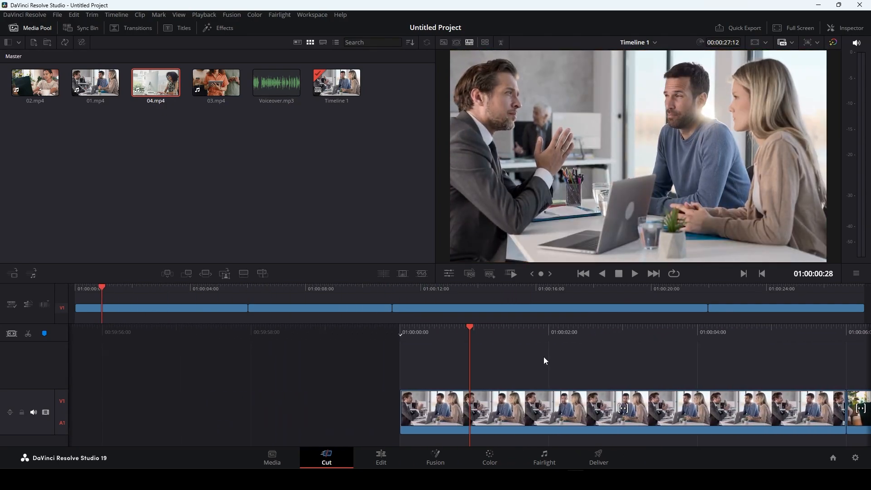
# Step: On the Edit page, load 01.mp4 into the source viewer and scrub it to 00:00:09:18
pyautogui.click(380, 457)
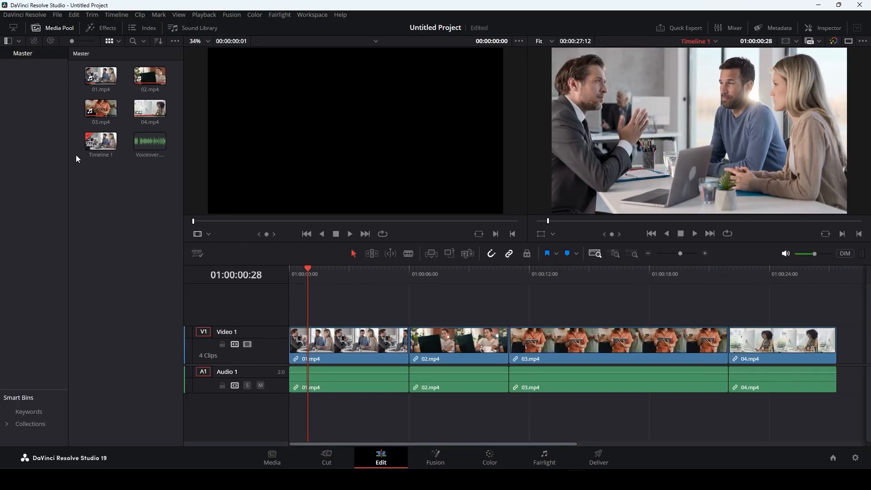
pyautogui.click(101, 76)
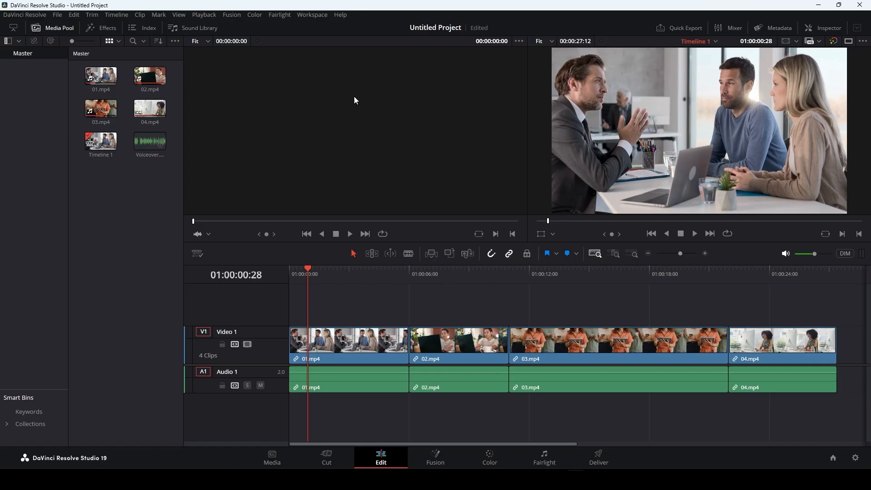
pyautogui.click(99, 73)
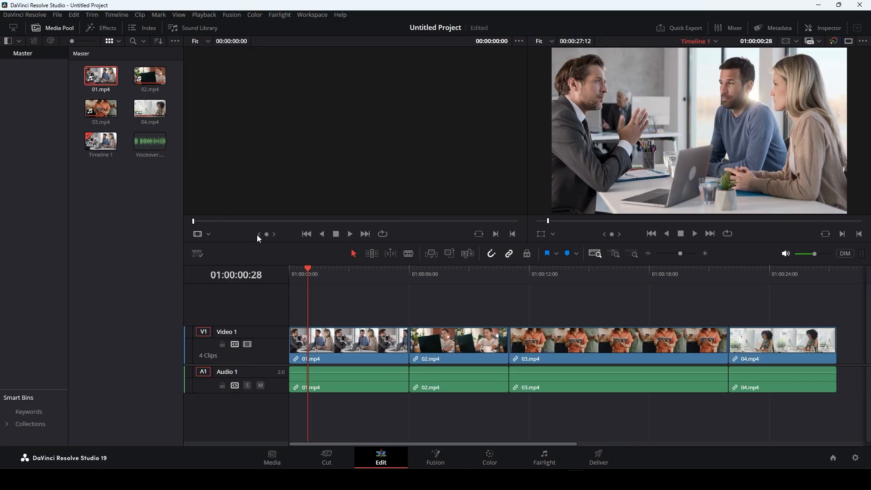
pyautogui.doubleClick(89, 80)
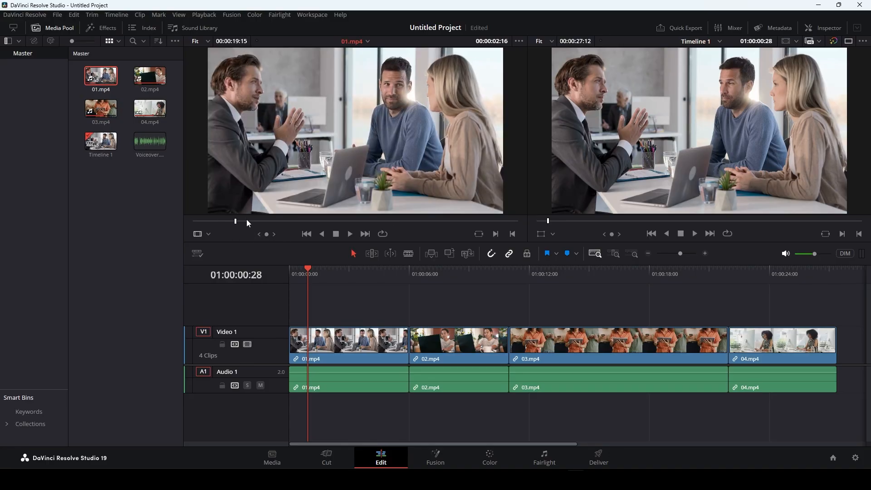
pyautogui.moveTo(240, 222); pyautogui.dragTo(353, 223)
pyautogui.moveTo(368, 177)
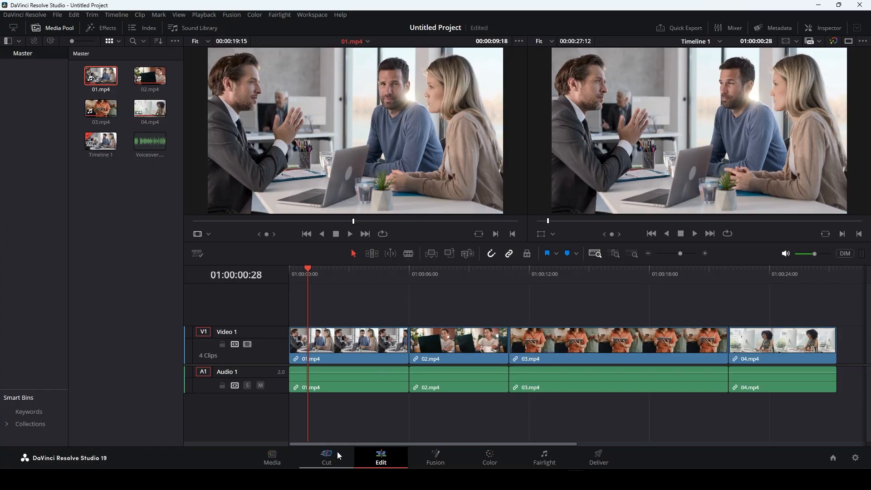
pyautogui.click(132, 221)
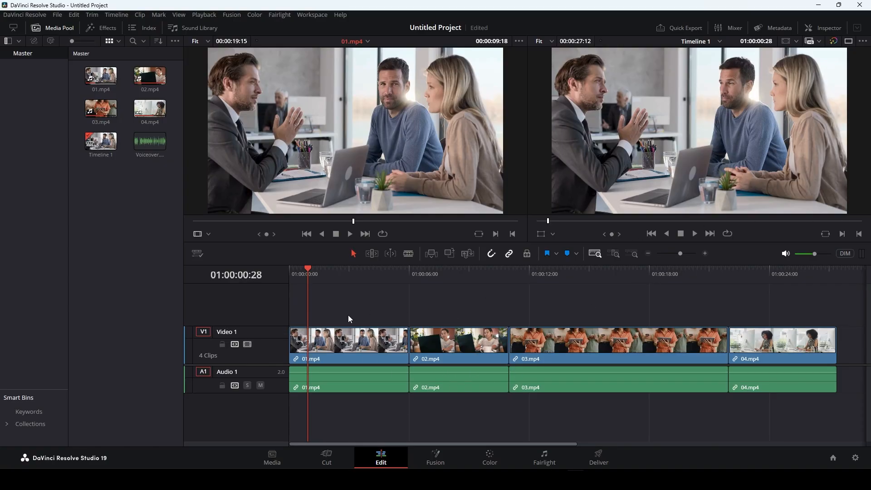
# Step: Trim the end of 03.mp4 back to 01:00:16:14 and move 04.mp4 directly against it to close the gap
pyautogui.moveTo(306, 272); pyautogui.dragTo(618, 304)
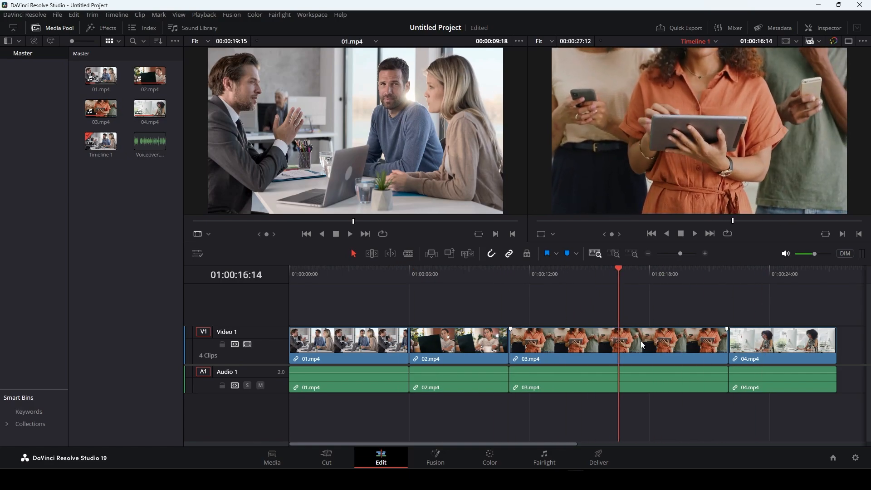
pyautogui.click(727, 338)
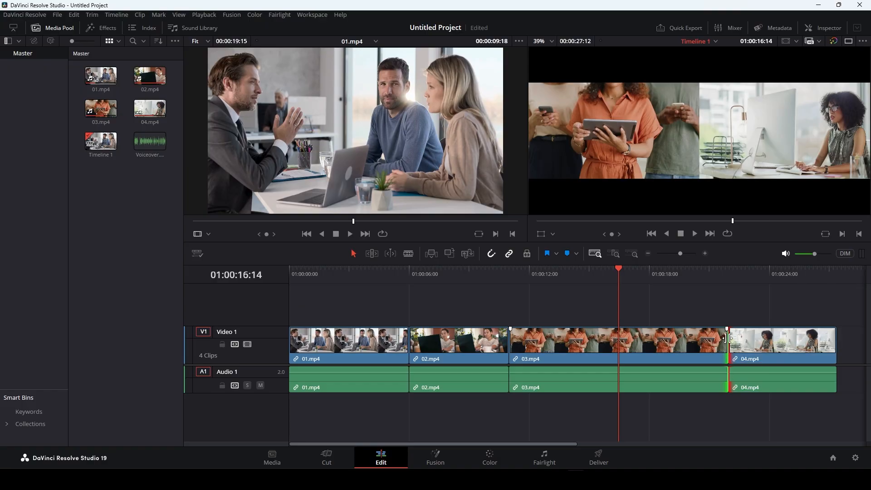
pyautogui.moveTo(726, 338); pyautogui.dragTo(618, 341)
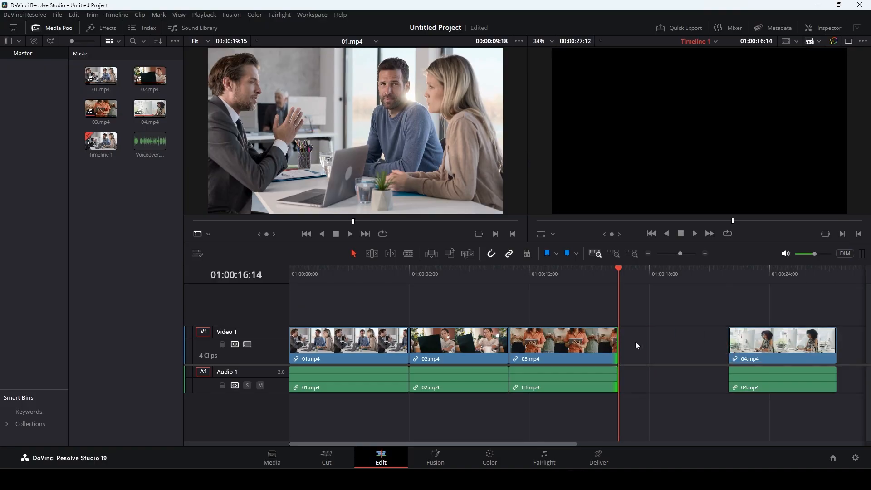
pyautogui.moveTo(789, 353); pyautogui.dragTo(677, 353)
pyautogui.click(730, 312)
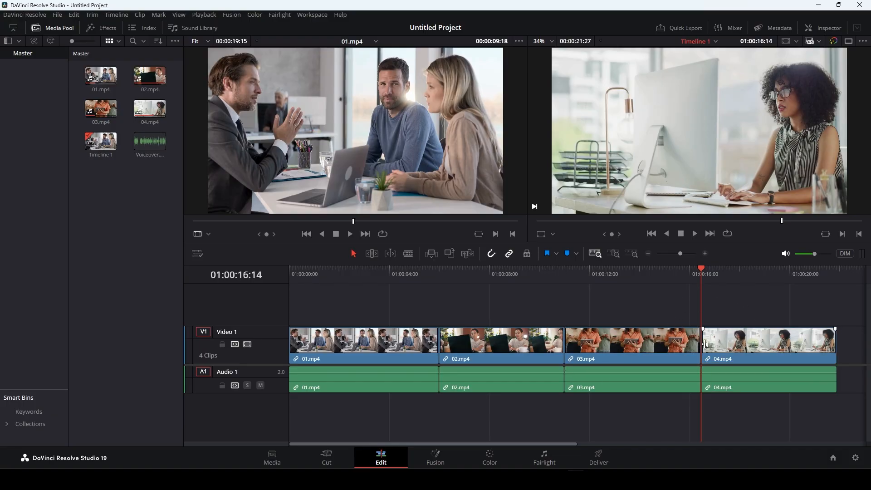
pyautogui.click(700, 343)
pyautogui.moveTo(699, 344)
pyautogui.mouseDown()
pyautogui.moveTo(659, 347)
pyautogui.moveTo(710, 344)
pyautogui.mouseUp()
pyautogui.click(456, 307)
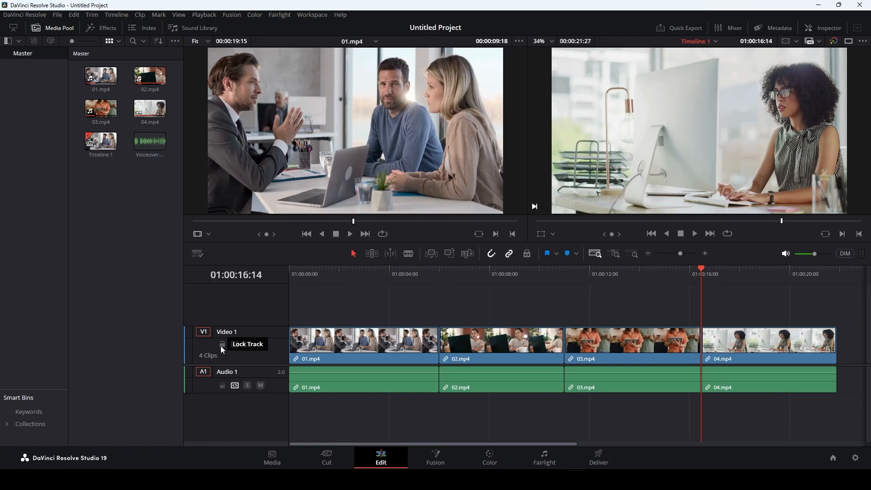
# Step: Split 01.mp4 in the timeline at 01:00:03:12 with the Blade tool
pyautogui.click(396, 313)
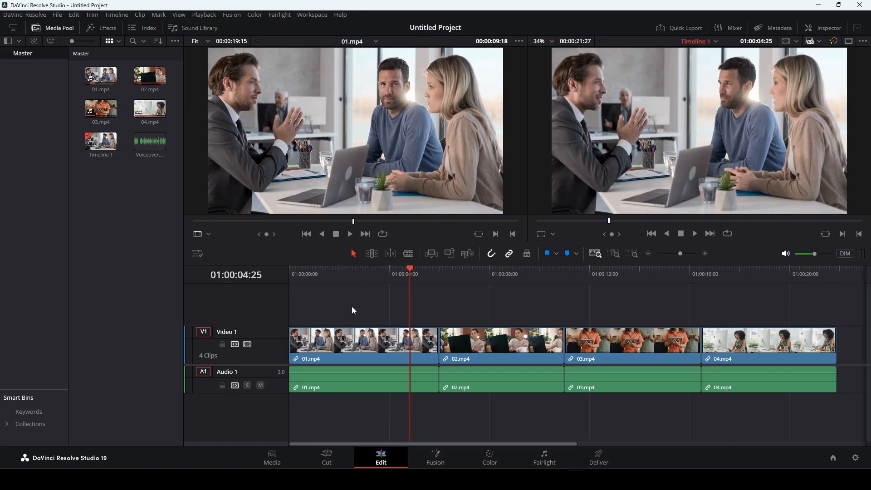
pyautogui.click(374, 271)
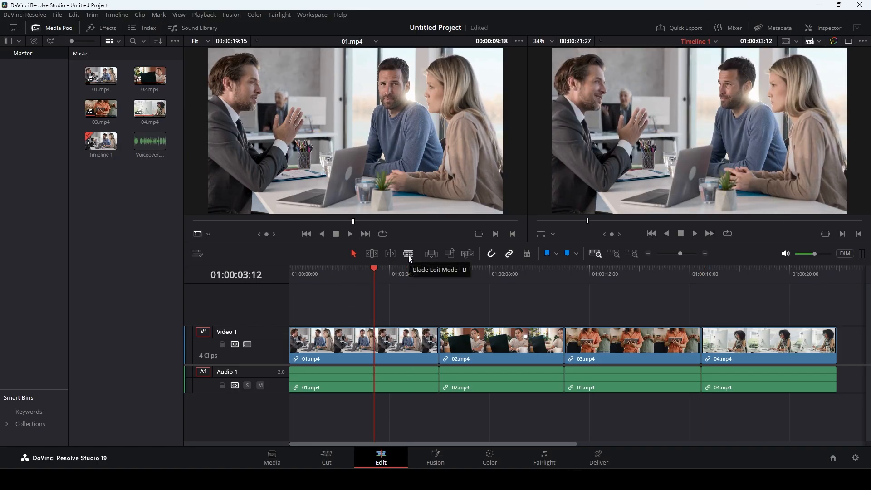
pyautogui.click(410, 259)
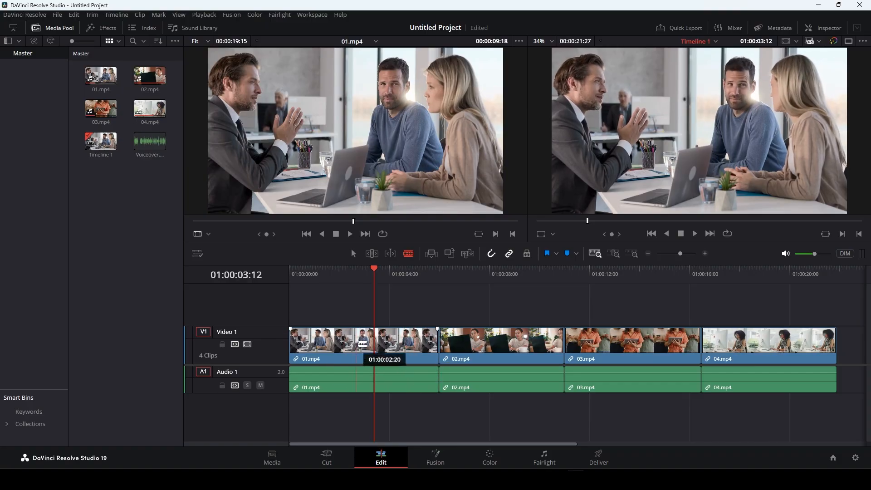
pyautogui.click(382, 339)
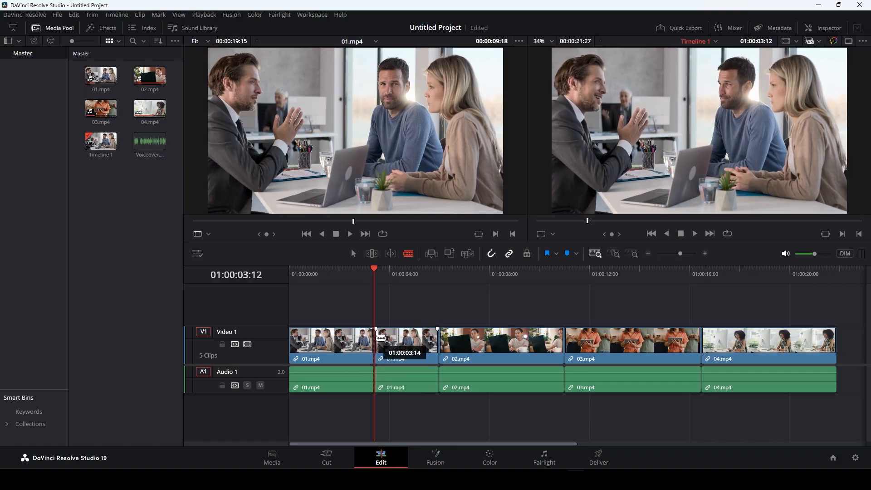
# Step: Cut 02.mp4 into three pieces and 03.mp4 into four pieces with the Blade tool
pyautogui.moveTo(374, 270); pyautogui.dragTo(393, 269)
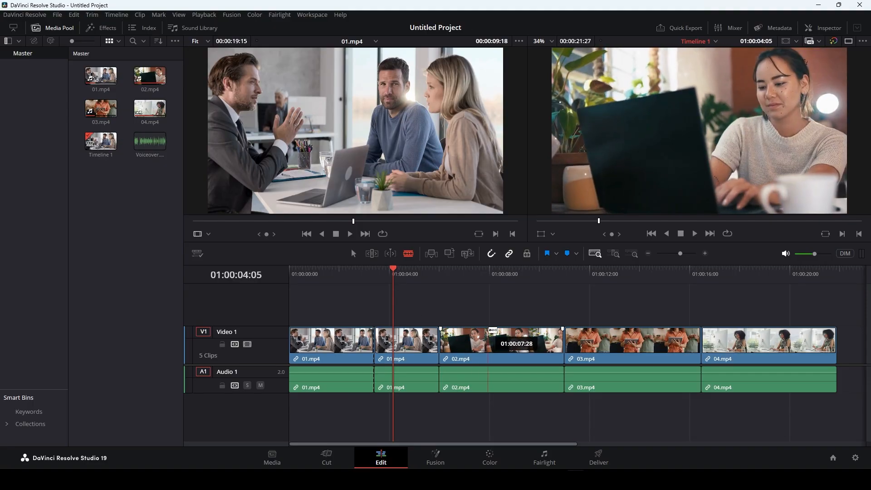
pyautogui.click(482, 340)
pyautogui.click(525, 340)
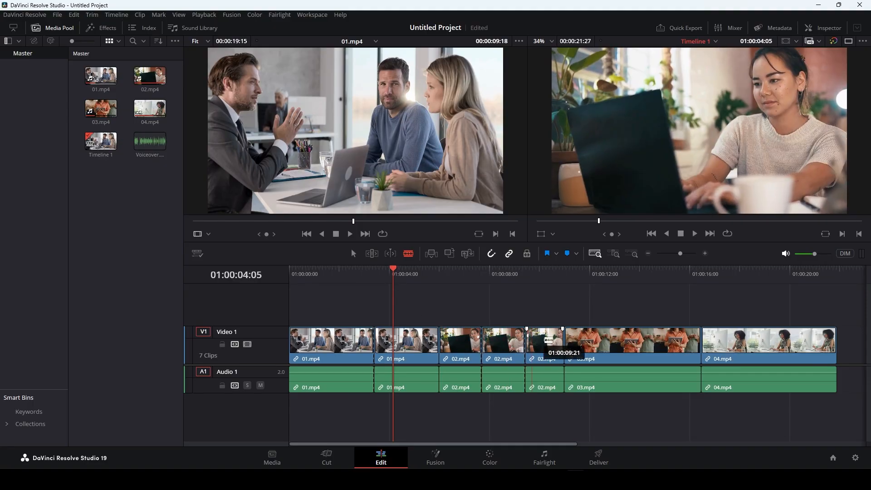
pyautogui.click(635, 339)
pyautogui.click(664, 340)
pyautogui.click(592, 340)
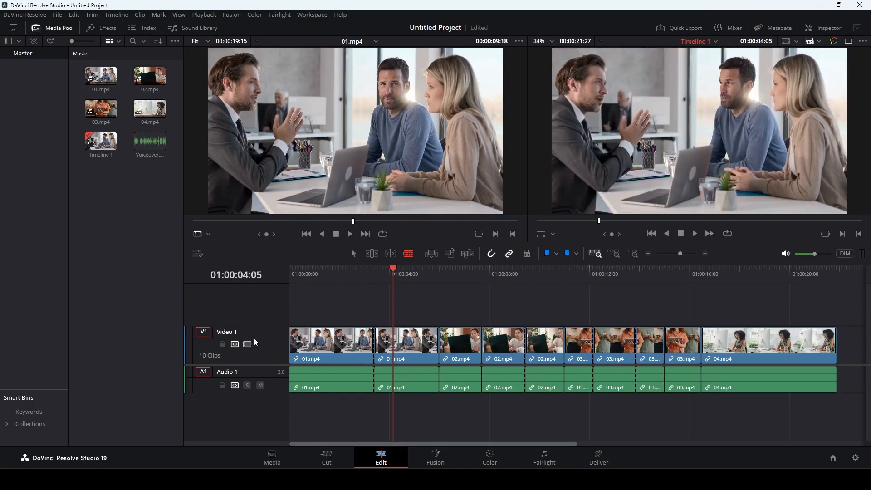
# Step: Cut the first 01.mp4 piece in two and split 04.mp4 into five pieces with the Blade tool
pyautogui.click(322, 340)
pyautogui.click(784, 349)
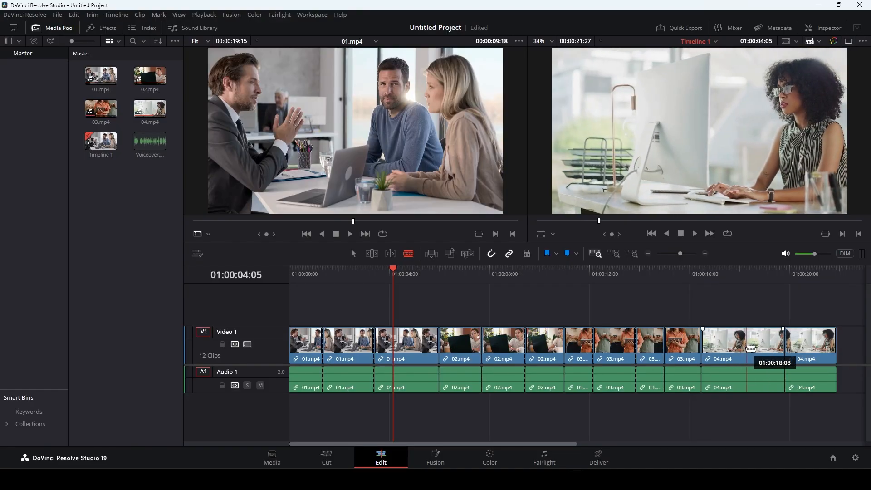
pyautogui.click(745, 349)
pyautogui.click(721, 349)
pyautogui.click(817, 349)
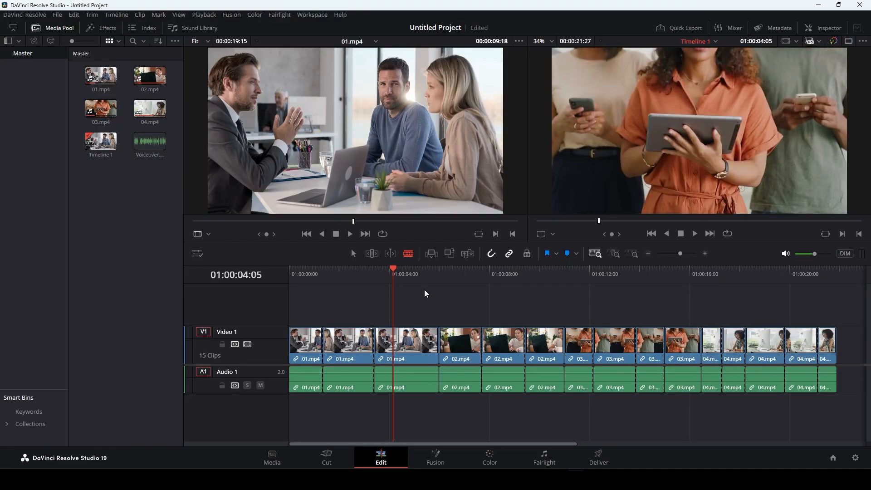
# Step: In Trim Edit Mode, slide the last 01.mp4 piece about 11 frames later so it starts at 01:00:03:23
pyautogui.click(354, 254)
pyautogui.click(372, 254)
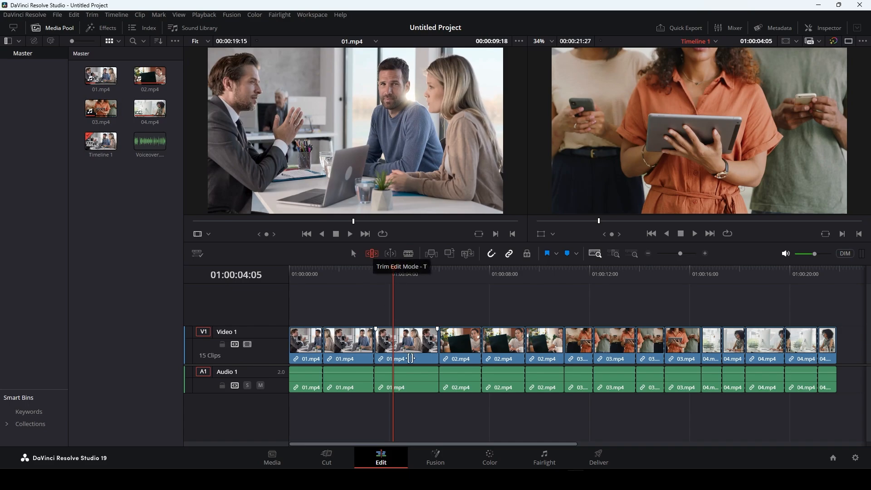
pyautogui.moveTo(414, 354)
pyautogui.mouseDown()
pyautogui.moveTo(416, 344)
pyautogui.moveTo(445, 343)
pyautogui.moveTo(396, 360)
pyautogui.moveTo(423, 362)
pyautogui.mouseUp()
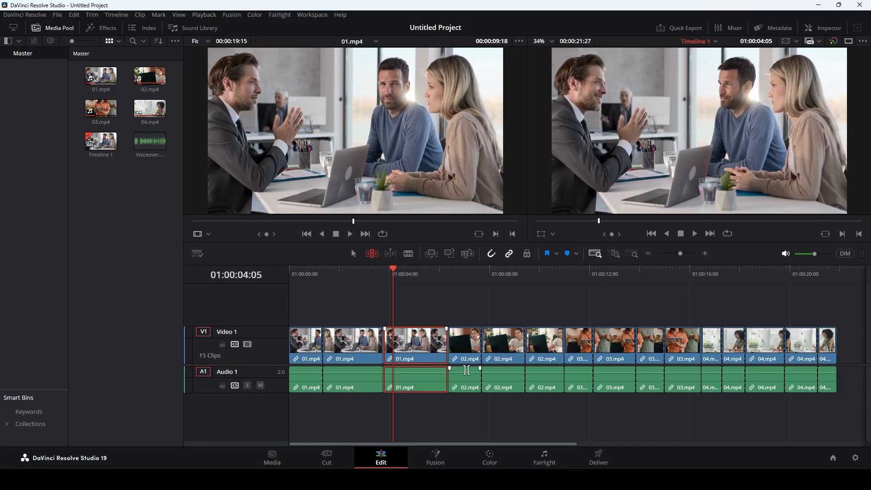
# Step: Enable Dynamic Trim Mode and, back in Selection Mode, place the timeline playhead at 01:00:02:03
pyautogui.click(391, 254)
pyautogui.moveTo(416, 343)
pyautogui.mouseDown()
pyautogui.moveTo(407, 343)
pyautogui.moveTo(416, 339)
pyautogui.mouseUp()
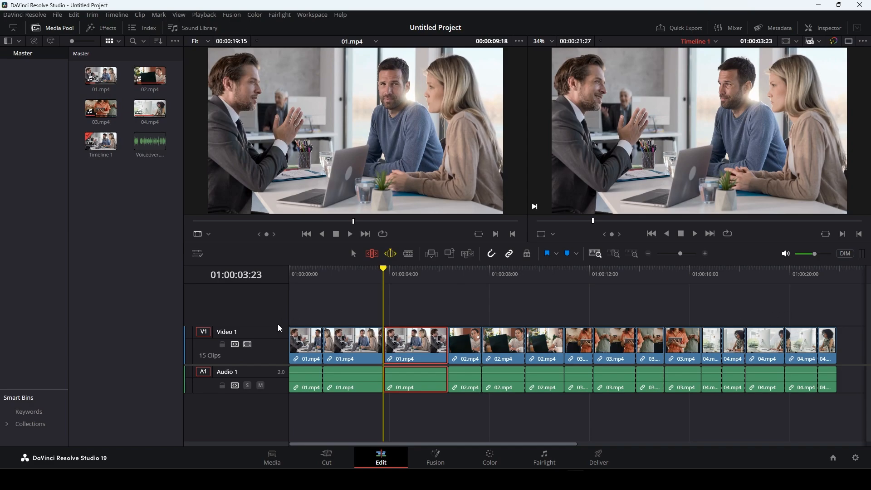
pyautogui.click(354, 253)
pyautogui.moveTo(383, 268); pyautogui.dragTo(341, 272)
pyautogui.click(375, 292)
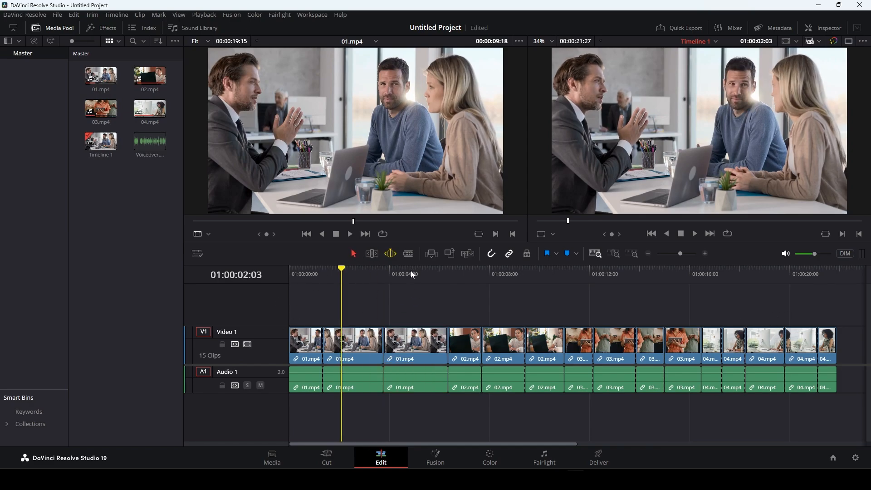
# Step: Try an insert edit and an overwrite edit of the source clip 01.mp4 at 01:00:02:03, undoing each one
pyautogui.click(431, 255)
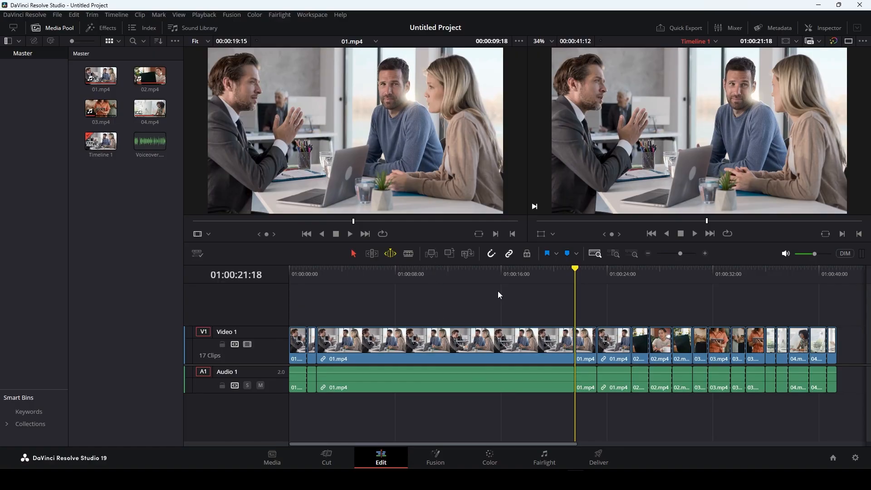
pyautogui.click(508, 271)
pyautogui.click(477, 279)
pyautogui.moveTo(477, 281); pyautogui.dragTo(470, 284)
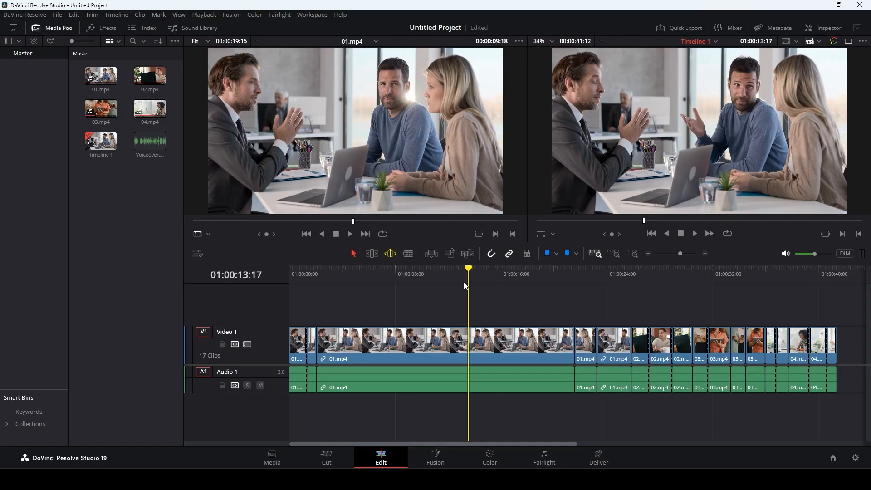
pyautogui.hotkey('ctrl', 'z')
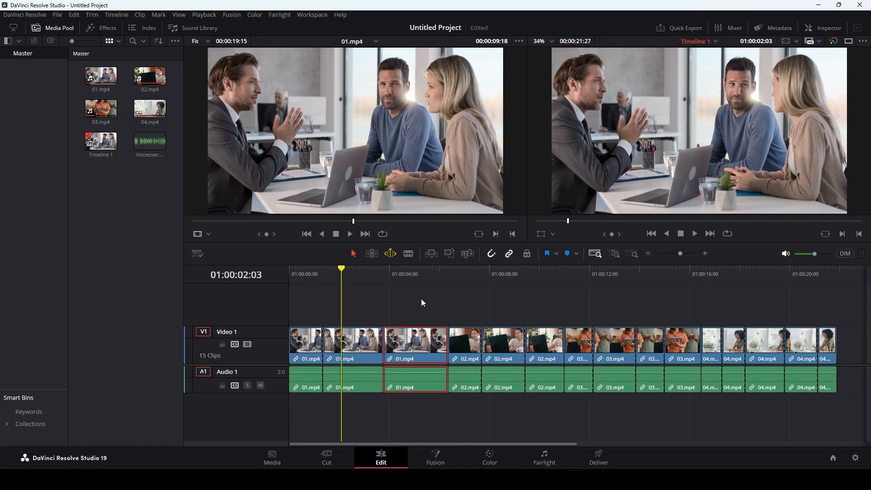
pyautogui.click(449, 253)
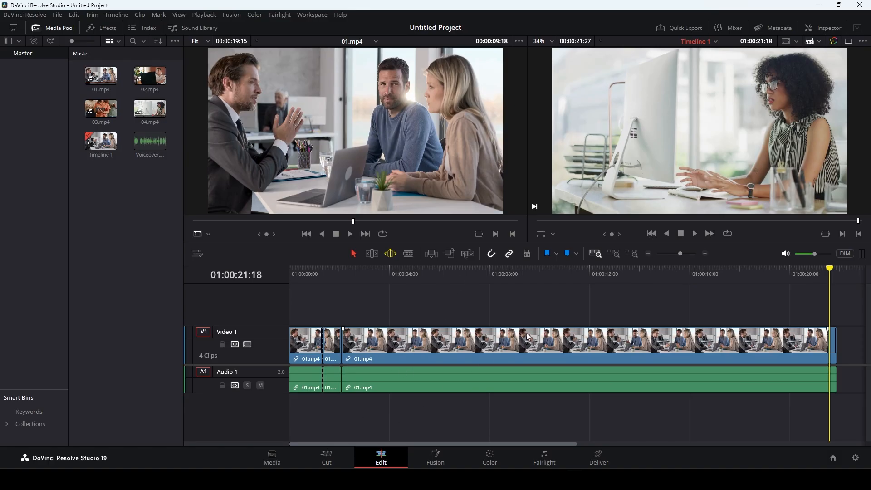
pyautogui.hotkey('ctrl', 'z')
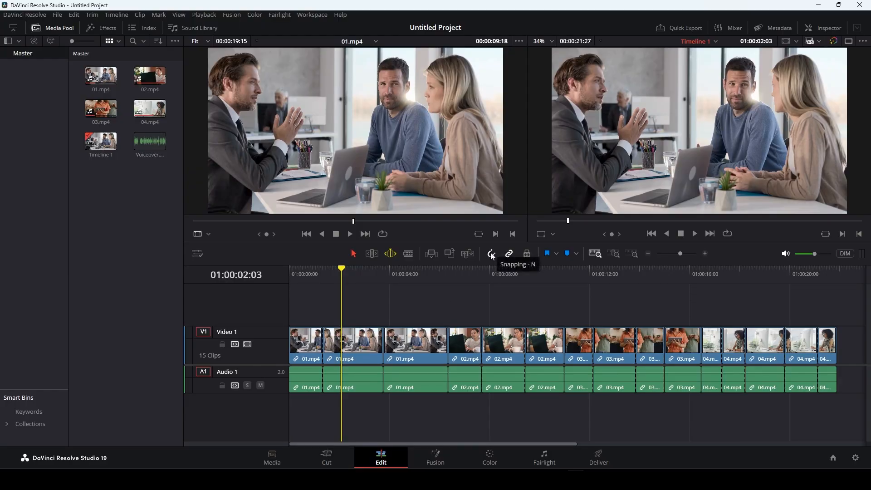
# Step: With snapping off, move the third 01.mp4 piece and all clips after it about 5 seconds later, leaving a gap
pyautogui.moveTo(426, 312); pyautogui.dragTo(861, 363)
pyautogui.moveTo(416, 350); pyautogui.dragTo(549, 342)
pyautogui.click(553, 307)
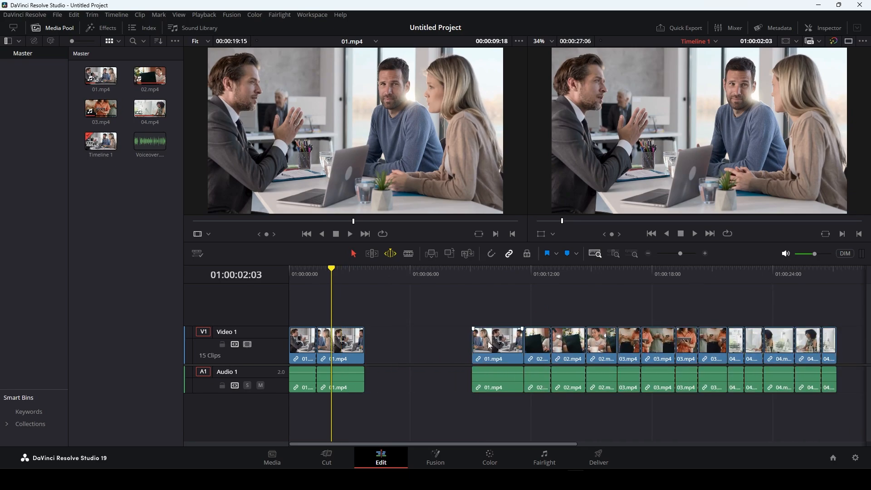
# Step: With snapping turned on, butt the third 01.mp4 piece against the second and delete the gap before the first 02.mp4 piece
pyautogui.moveTo(490, 346); pyautogui.dragTo(384, 343)
pyautogui.click(491, 254)
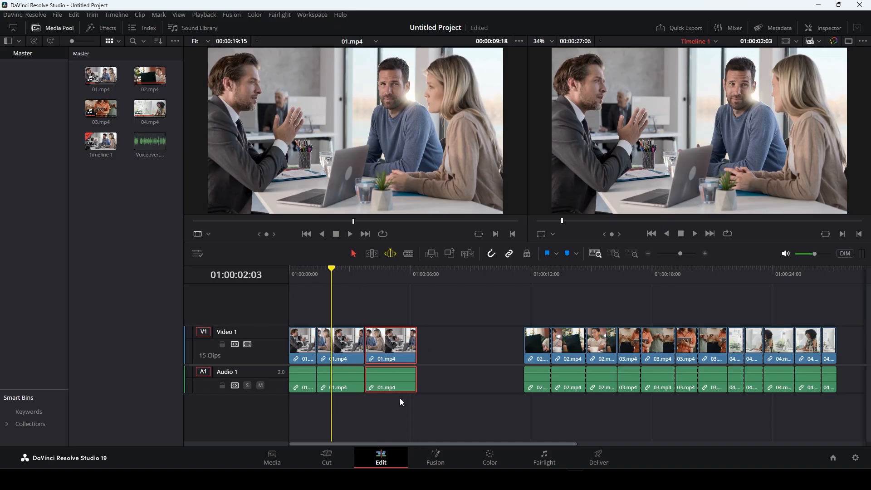
pyautogui.click(485, 341)
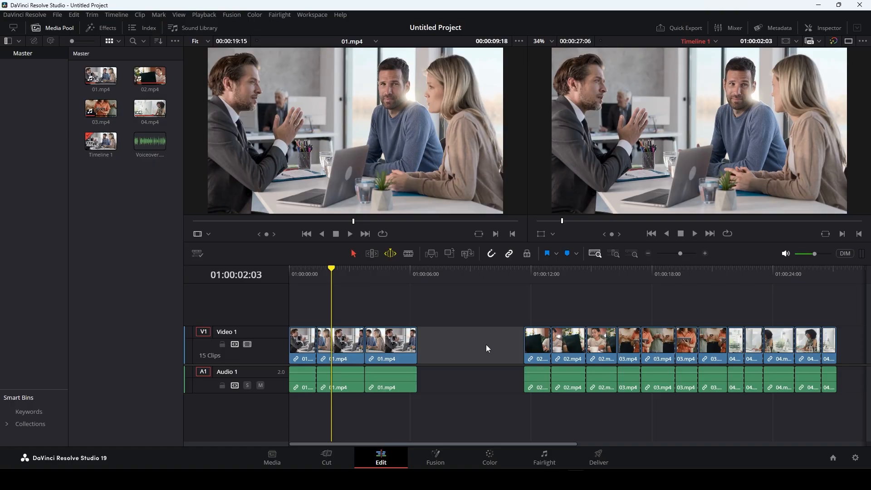
pyautogui.press('Delete')
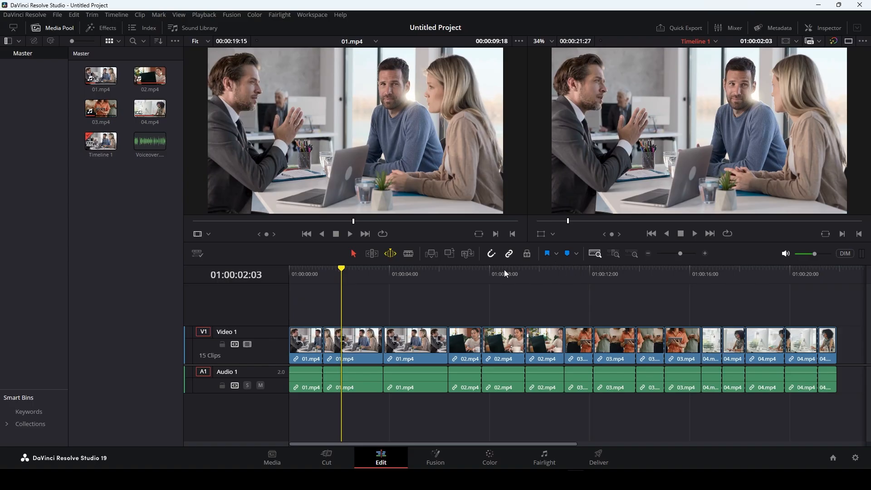
# Step: Place the playhead at 01:00:07:29 and set the flag colour to Green
pyautogui.moveTo(457, 277); pyautogui.dragTo(488, 275)
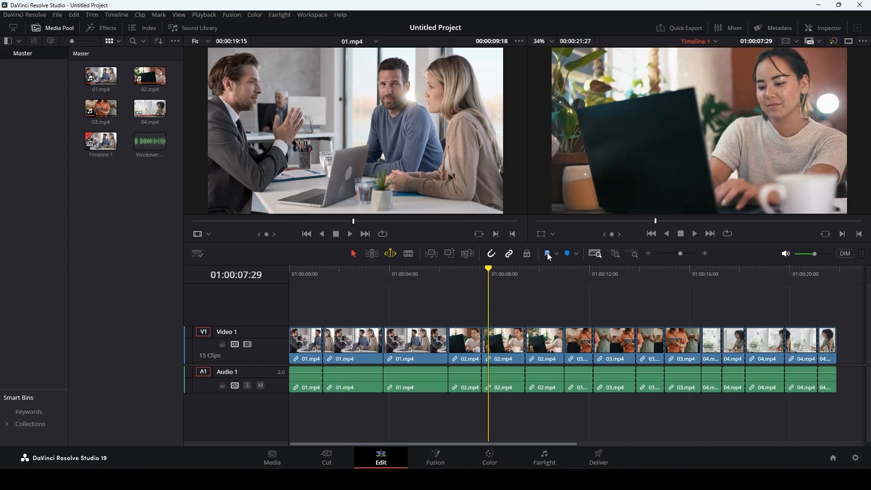
pyautogui.click(556, 255)
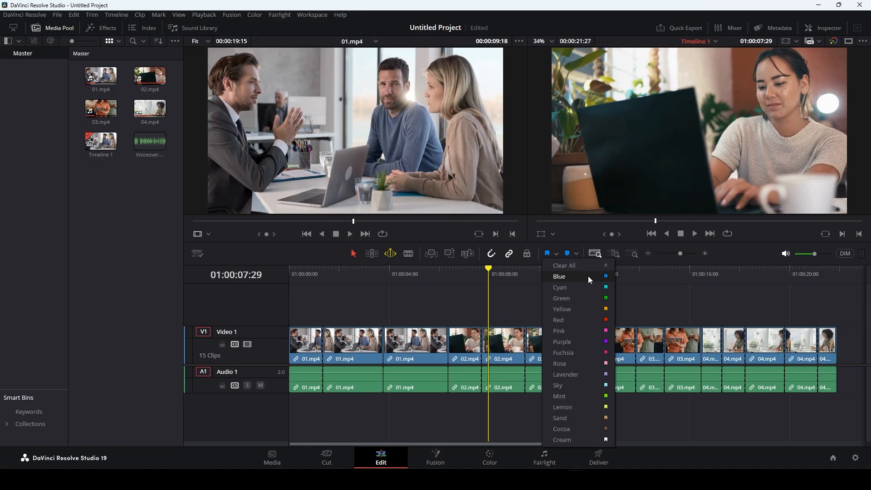
pyautogui.click(583, 300)
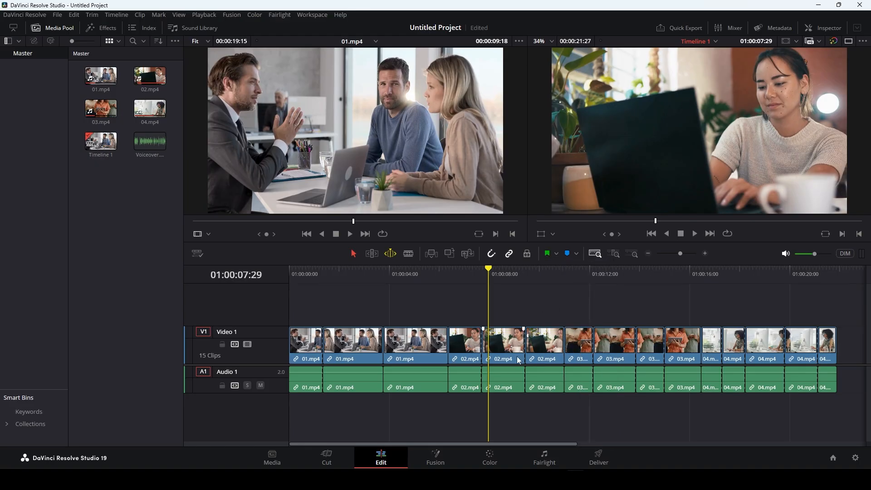
# Step: Add blue timeline markers at 01:00:07:29 and 01:00:10:02
pyautogui.click(567, 255)
pyautogui.moveTo(496, 271); pyautogui.dragTo(541, 273)
pyautogui.click(568, 254)
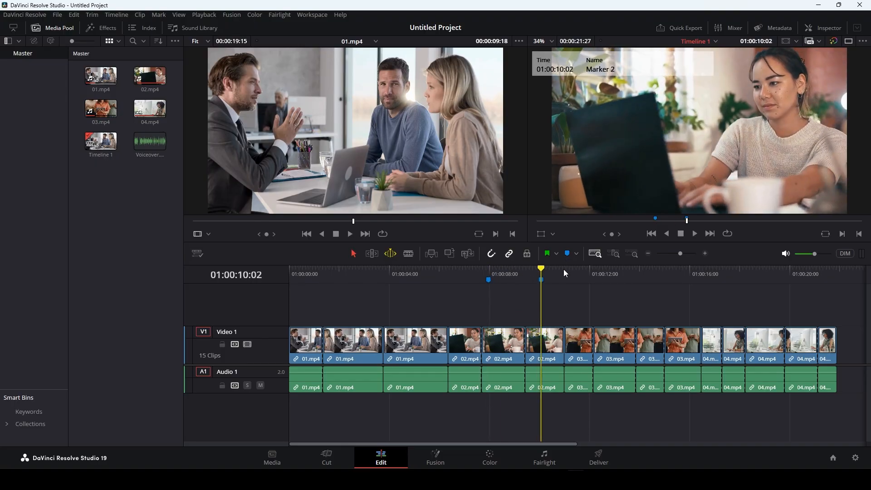
# Step: Try Detail Zoom, switch the timeline to a custom zoom that fits all clips, and raise the monitoring volume slightly
pyautogui.click(618, 256)
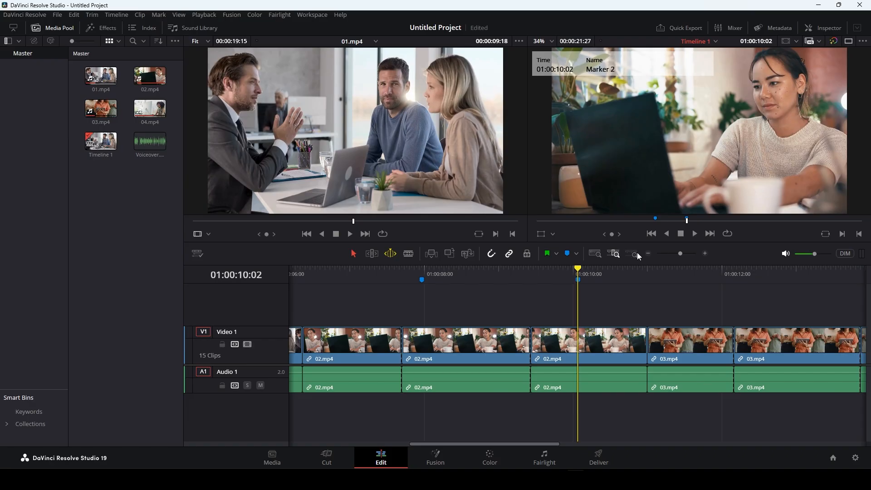
pyautogui.click(634, 254)
pyautogui.moveTo(684, 259)
pyautogui.mouseDown()
pyautogui.moveTo(674, 252)
pyautogui.moveTo(684, 255)
pyautogui.mouseUp()
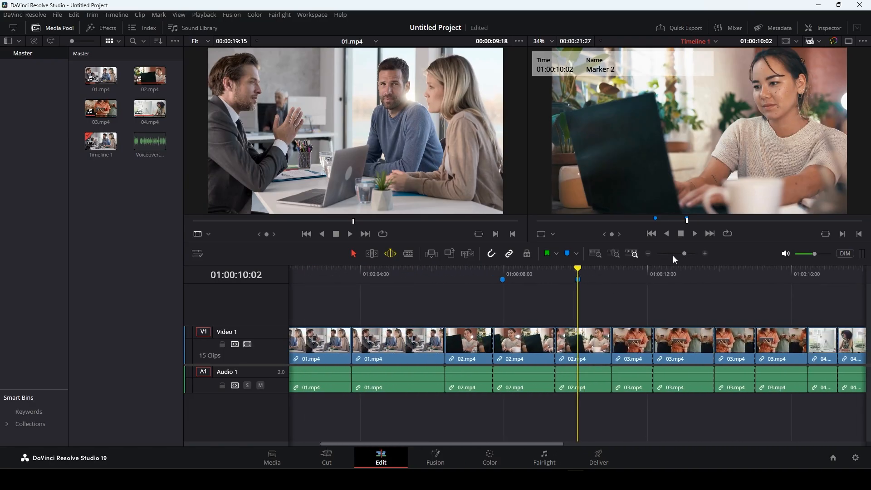
pyautogui.click(649, 254)
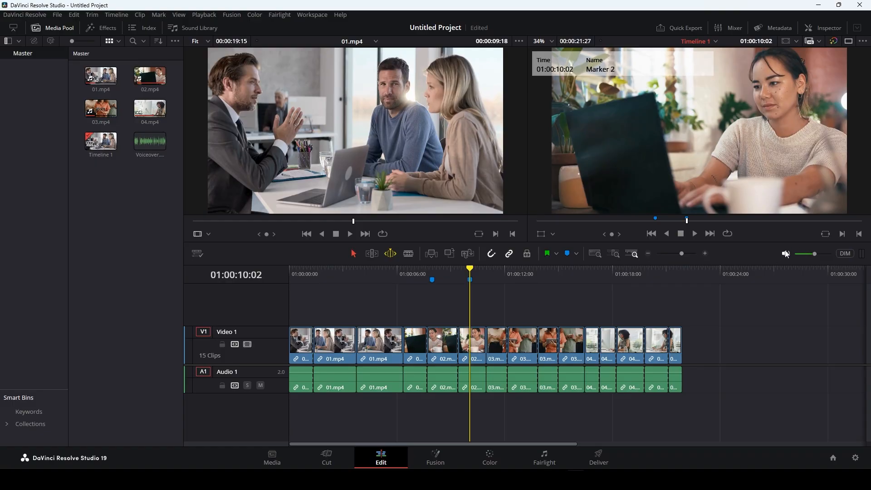
pyautogui.moveTo(812, 258)
pyautogui.moveTo(815, 253); pyautogui.dragTo(817, 255)
# Step: Select the second 01.mp4 piece, place the playhead at 01:00:02:19, and open its properties in the Inspector
pyautogui.click(537, 274)
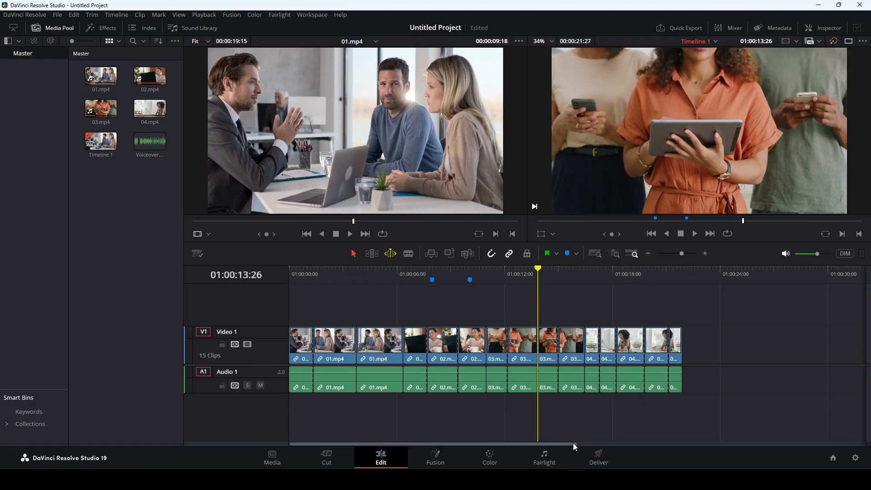
pyautogui.click(344, 344)
pyautogui.click(336, 275)
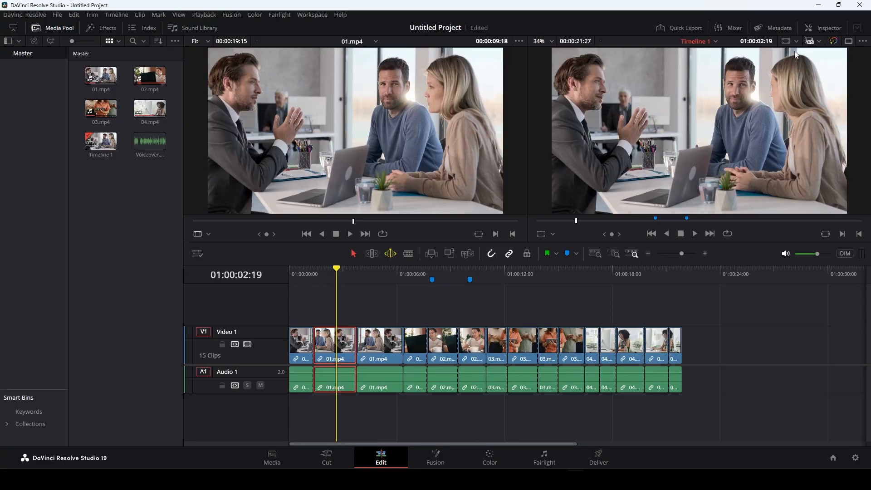
pyautogui.click(825, 28)
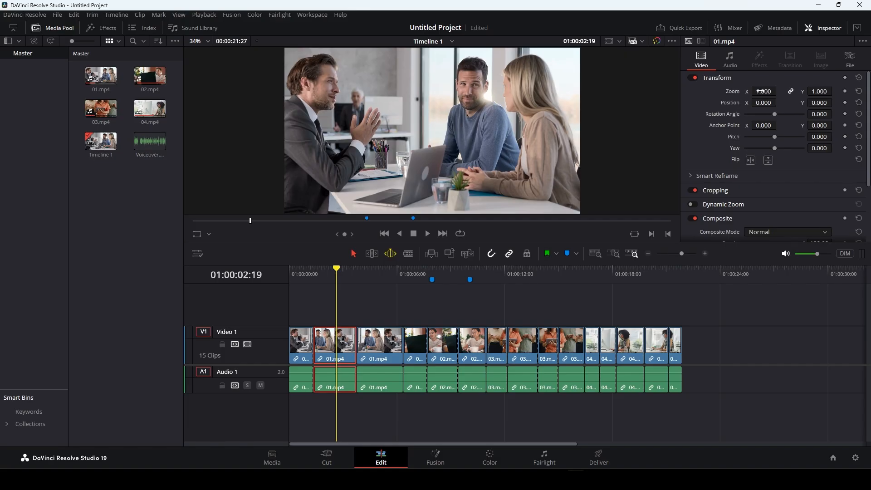
# Step: Try a linked zoom of 1.040 on the selected 01.mp4 piece and return it to 1.000
pyautogui.moveTo(762, 92); pyautogui.dragTo(792, 94)
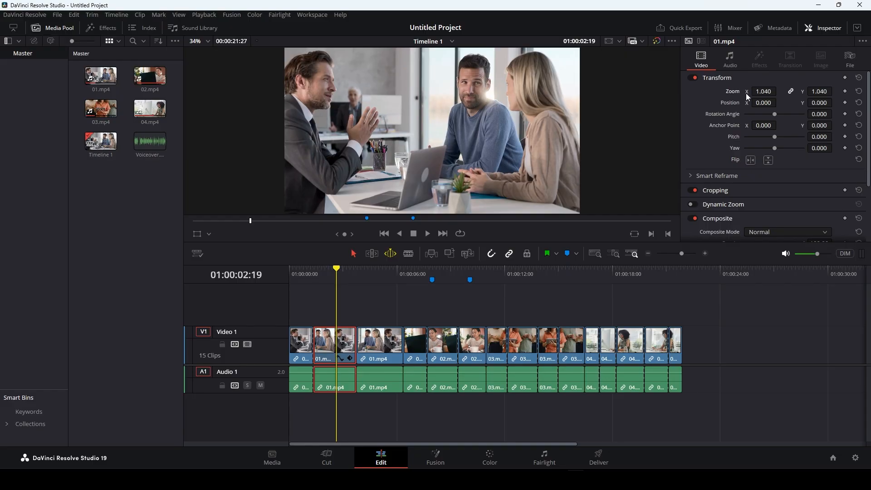
pyautogui.moveTo(758, 104); pyautogui.dragTo(758, 103)
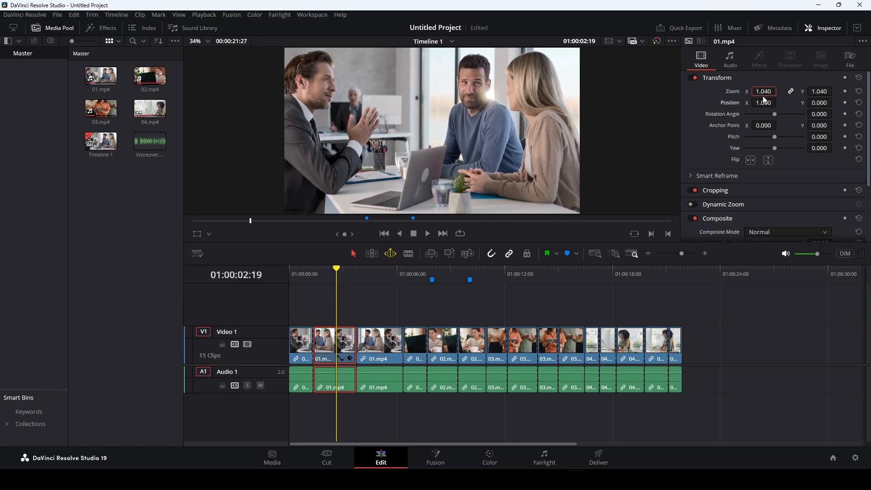
pyautogui.hotkey('ctrl', 'z')
pyautogui.click(824, 89)
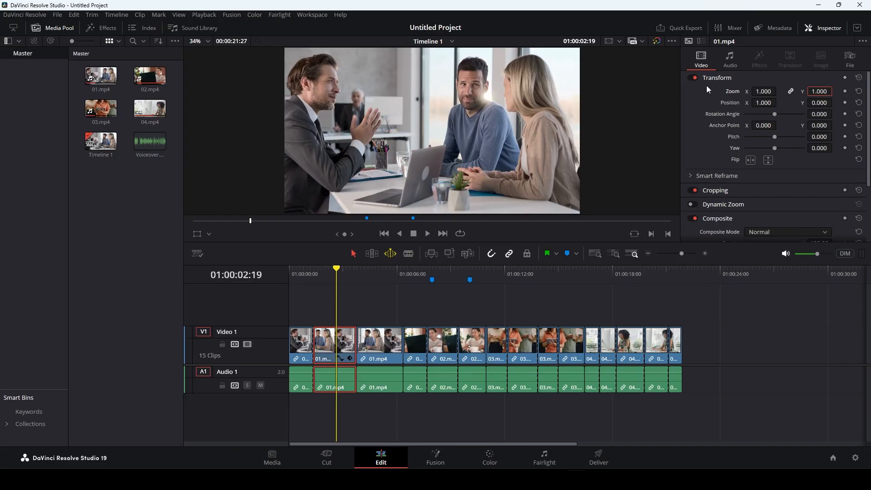
pyautogui.moveTo(765, 89)
pyautogui.mouseDown()
pyautogui.moveTo(744, 89)
pyautogui.moveTo(765, 89)
pyautogui.mouseUp()
pyautogui.moveTo(774, 89); pyautogui.dragTo(774, 90)
# Step: Try a position of X 29, Y -57 and a rotation angle of -8.24 on the clip, resetting each one
pyautogui.moveTo(763, 102)
pyautogui.mouseDown()
pyautogui.moveTo(779, 102)
pyautogui.moveTo(770, 103)
pyautogui.mouseUp()
pyautogui.moveTo(833, 102); pyautogui.dragTo(828, 102)
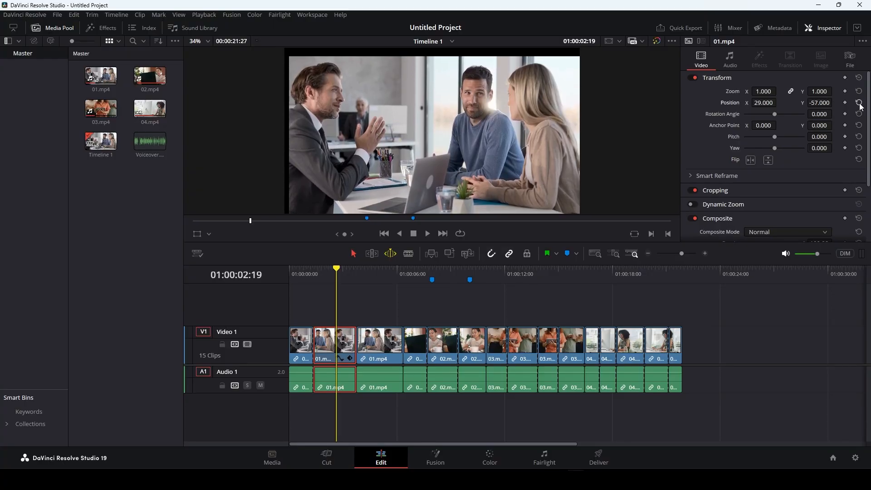
pyautogui.click(859, 103)
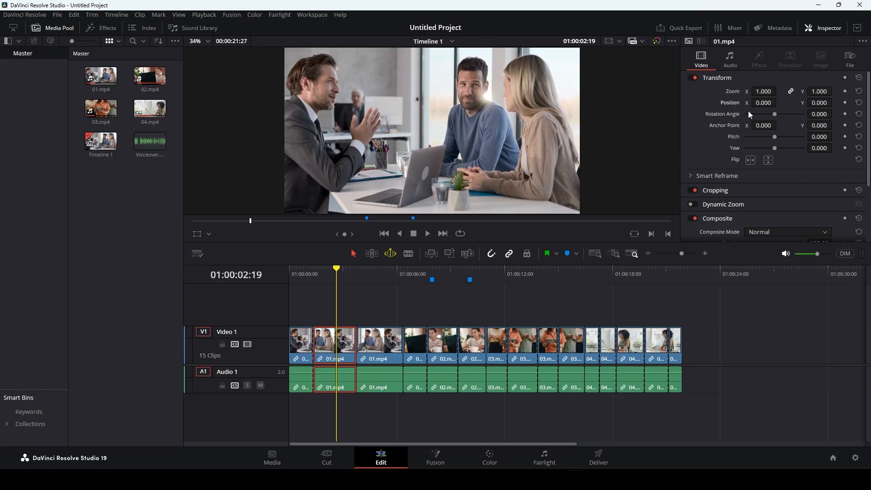
pyautogui.moveTo(776, 114); pyautogui.dragTo(774, 113)
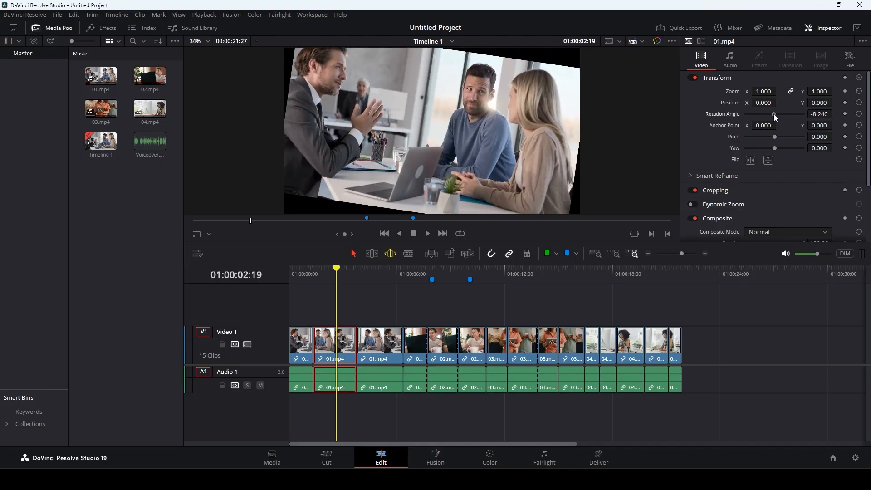
pyautogui.click(859, 115)
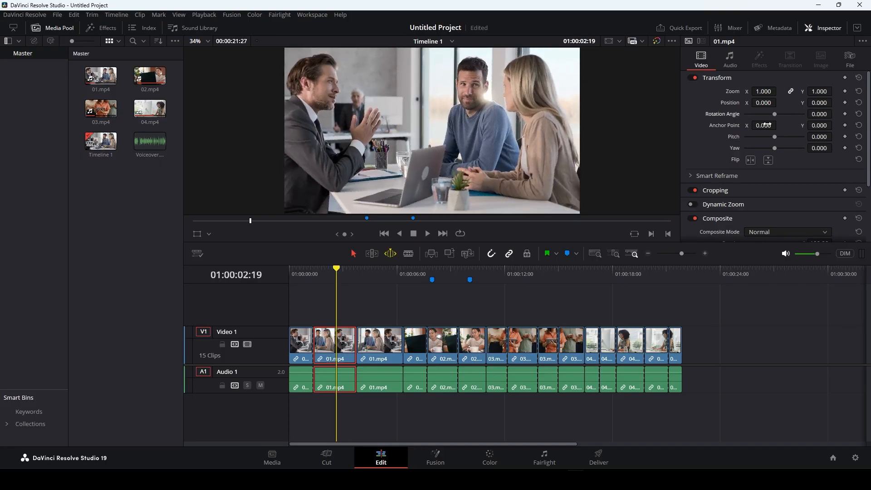
# Step: Try changing the clip's pitch and setting its yaw to -0.057, resetting both
pyautogui.scroll(-3, 720, 166)
pyautogui.scroll(3, 692, 143)
pyautogui.moveTo(774, 136)
pyautogui.mouseDown()
pyautogui.moveTo(782, 135)
pyautogui.moveTo(764, 148)
pyautogui.moveTo(773, 148)
pyautogui.mouseUp()
pyautogui.click(858, 137)
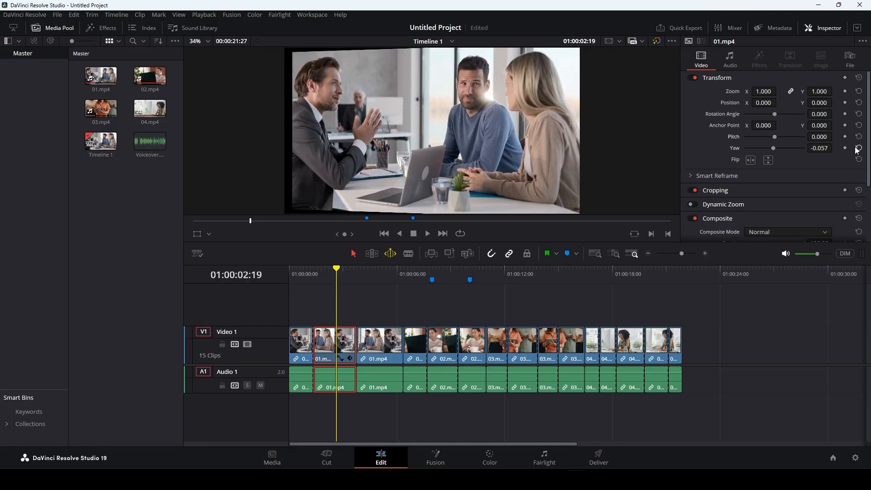
pyautogui.click(859, 148)
# Step: Try flipping the clip horizontally and vertically, turning each flip off again
pyautogui.click(751, 161)
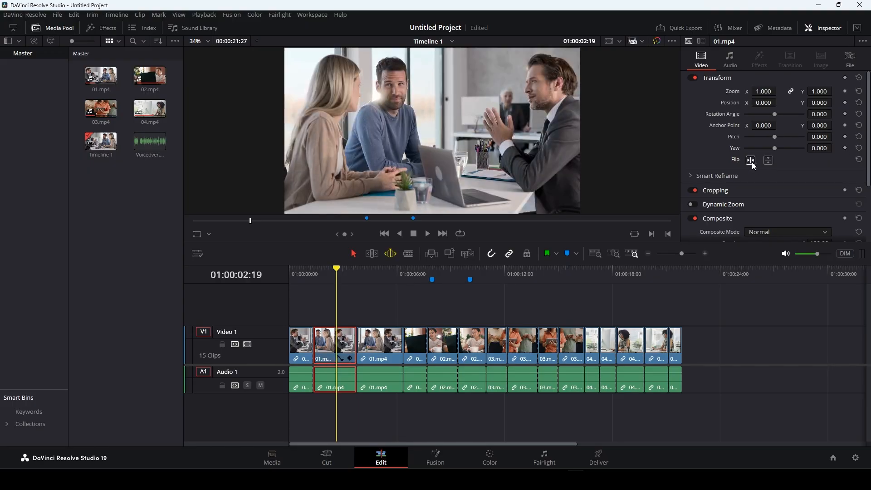
pyautogui.click(751, 161)
pyautogui.click(768, 160)
pyautogui.click(768, 160)
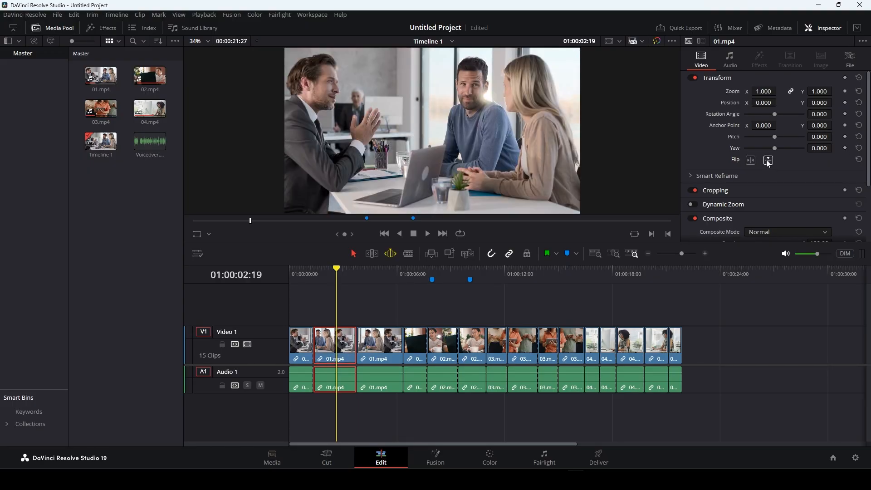
# Step: Examine the Object of Interest options for the clip's Smart Reframe
pyautogui.scroll(-2, 687, 136)
pyautogui.click(688, 130)
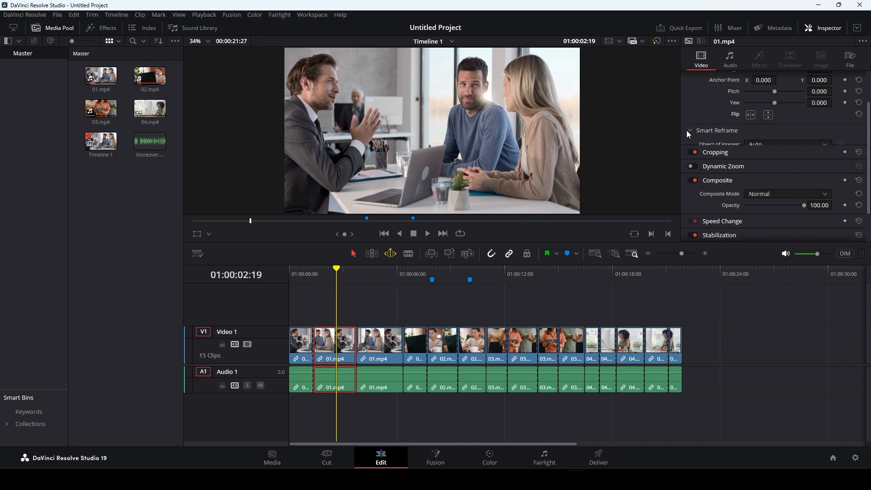
pyautogui.click(764, 143)
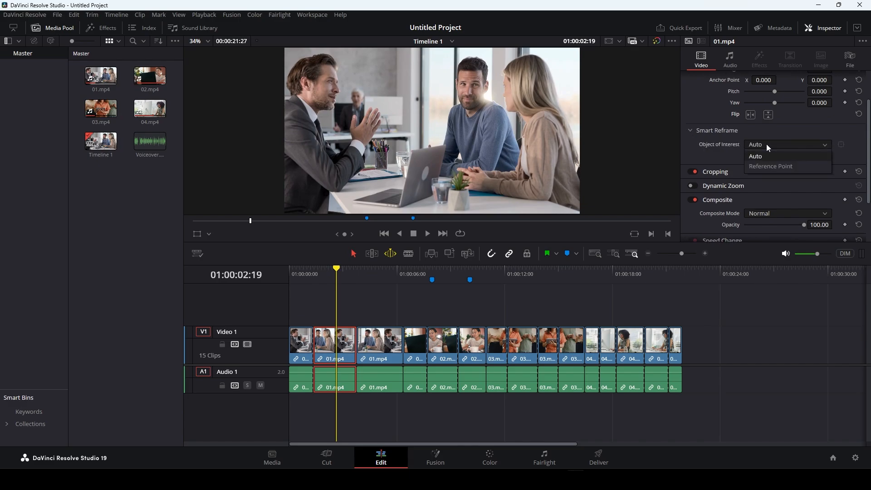
pyautogui.click(766, 144)
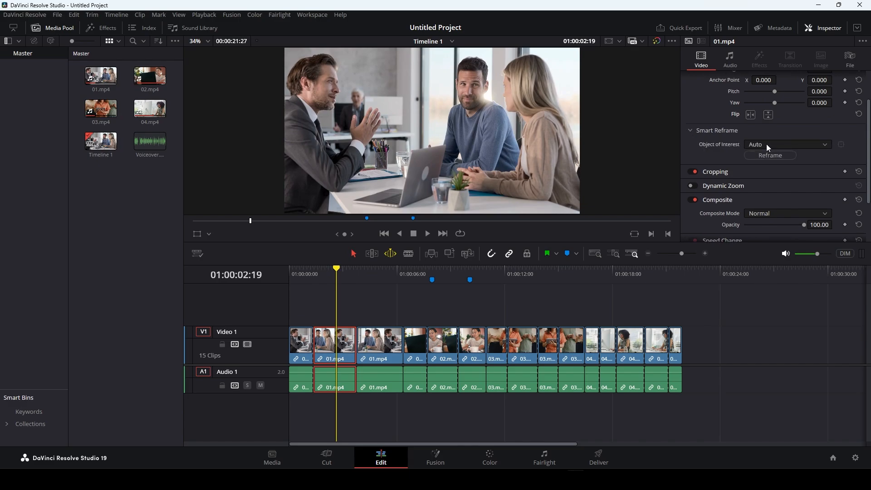
pyautogui.click(688, 130)
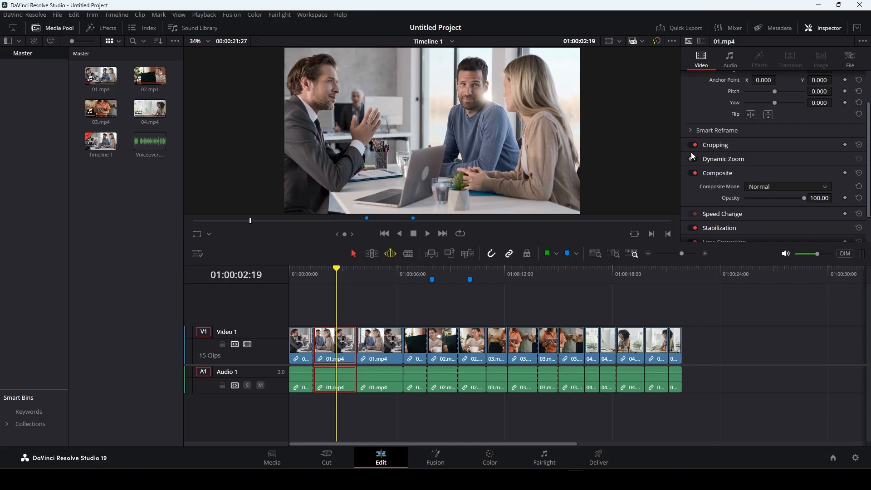
# Step: Try cropping the top of the clip by 181.44 with a softness of 83.21, resetting all the cropping values
pyautogui.click(721, 145)
pyautogui.scroll(-2, 712, 157)
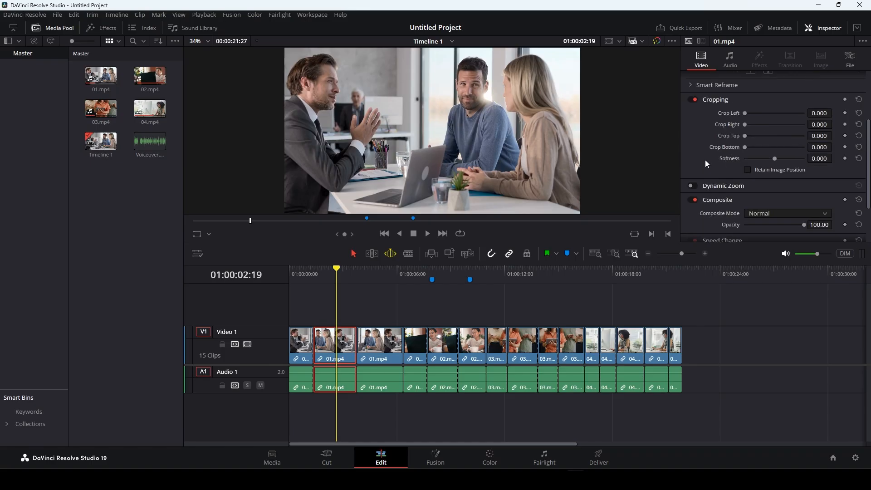
pyautogui.moveTo(744, 113)
pyautogui.mouseDown()
pyautogui.moveTo(759, 114)
pyautogui.moveTo(737, 113)
pyautogui.moveTo(758, 125)
pyautogui.moveTo(742, 127)
pyautogui.mouseUp()
pyautogui.moveTo(774, 158)
pyautogui.mouseDown()
pyautogui.moveTo(748, 138)
pyautogui.moveTo(771, 160)
pyautogui.moveTo(791, 159)
pyautogui.mouseUp()
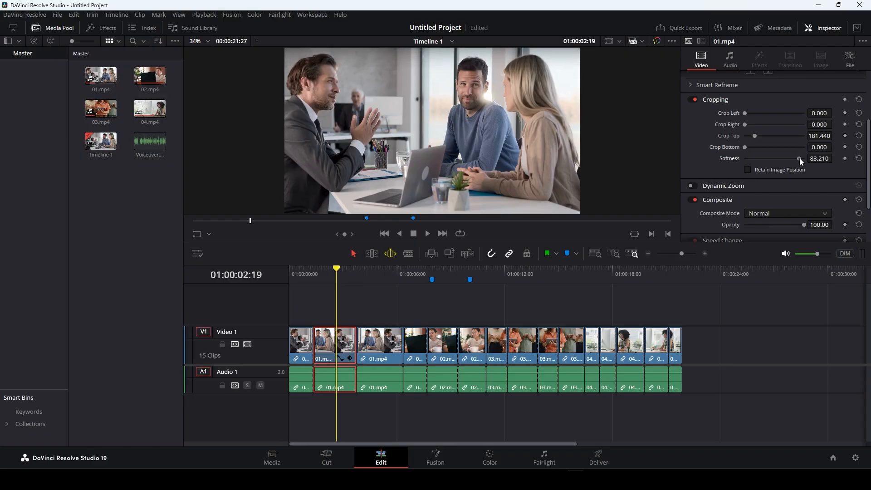
pyautogui.click(857, 158)
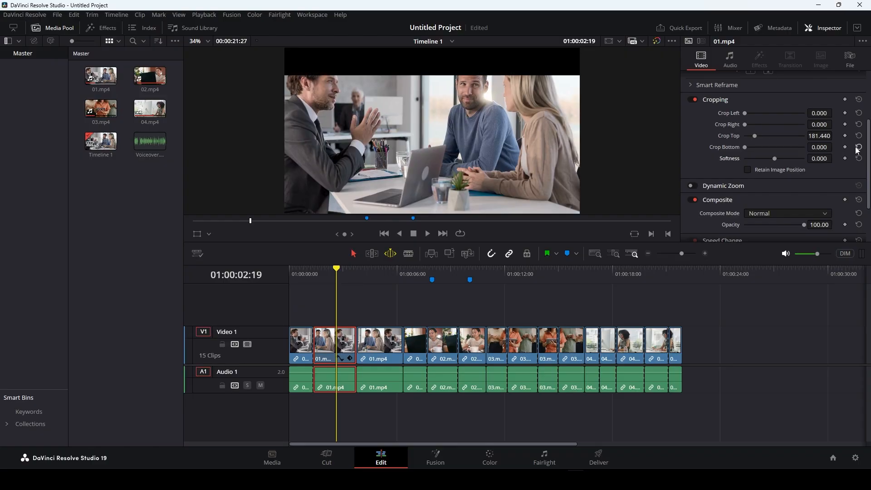
pyautogui.click(859, 99)
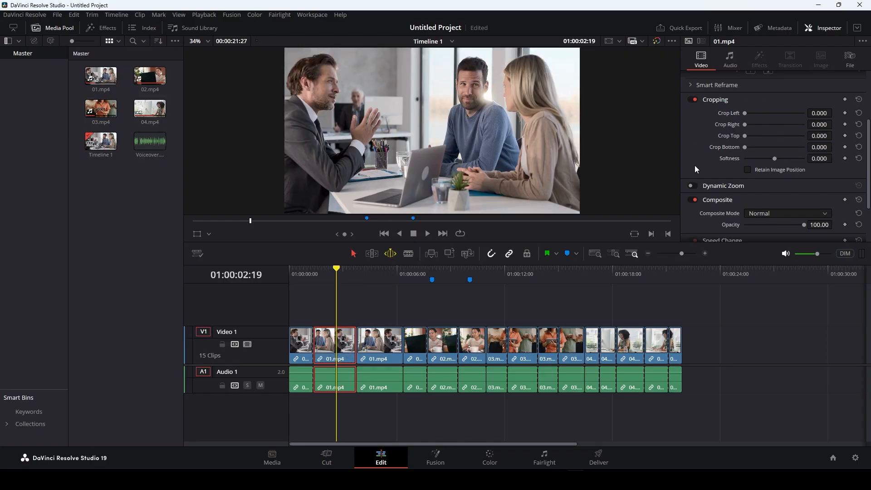
# Step: Enable Dynamic Zoom on the clip, preview the Ease In option up to 01:00:03:23, and set the ease to Linear
pyautogui.scroll(-1, 695, 165)
pyautogui.click(722, 140)
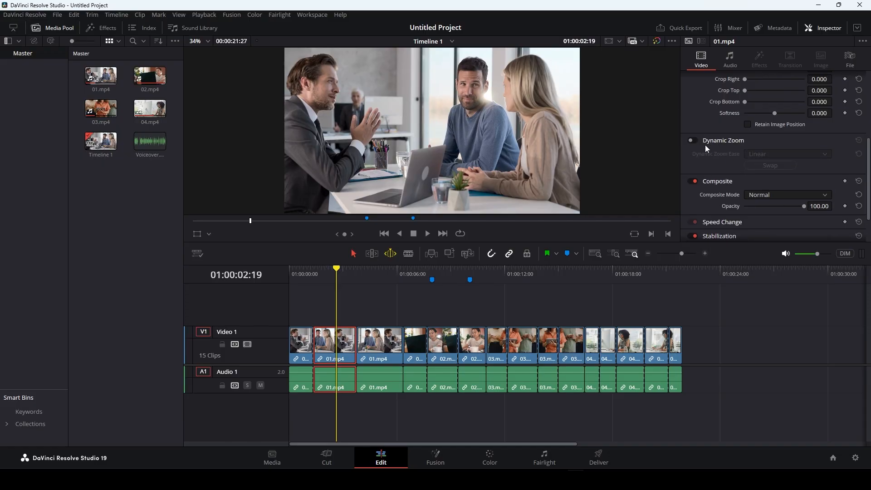
pyautogui.click(692, 141)
pyautogui.click(762, 154)
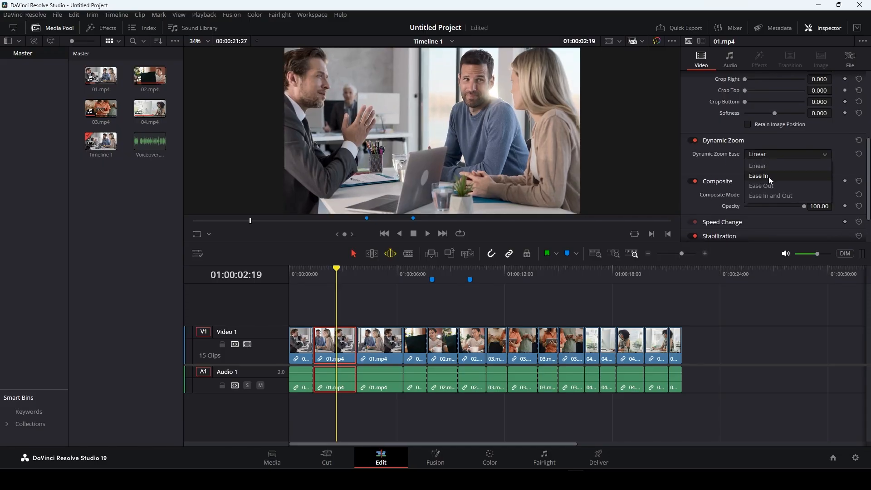
pyautogui.click(769, 176)
pyautogui.moveTo(336, 272); pyautogui.dragTo(357, 274)
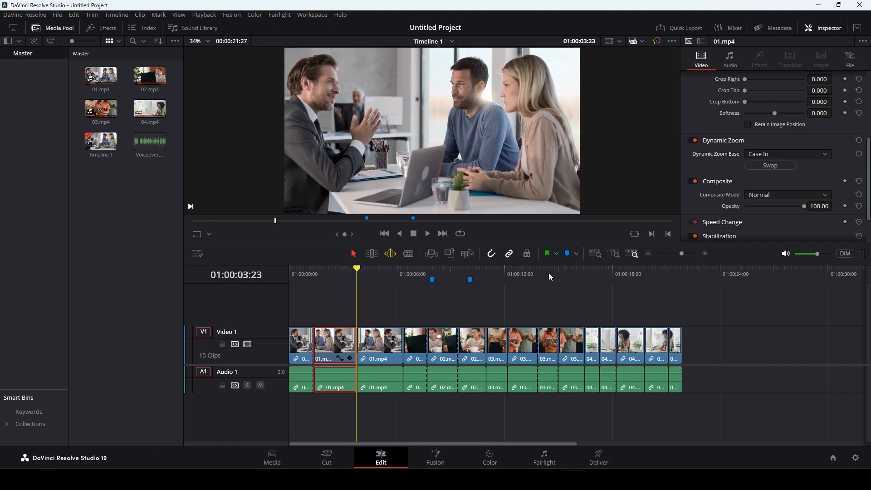
pyautogui.click(776, 151)
pyautogui.click(775, 163)
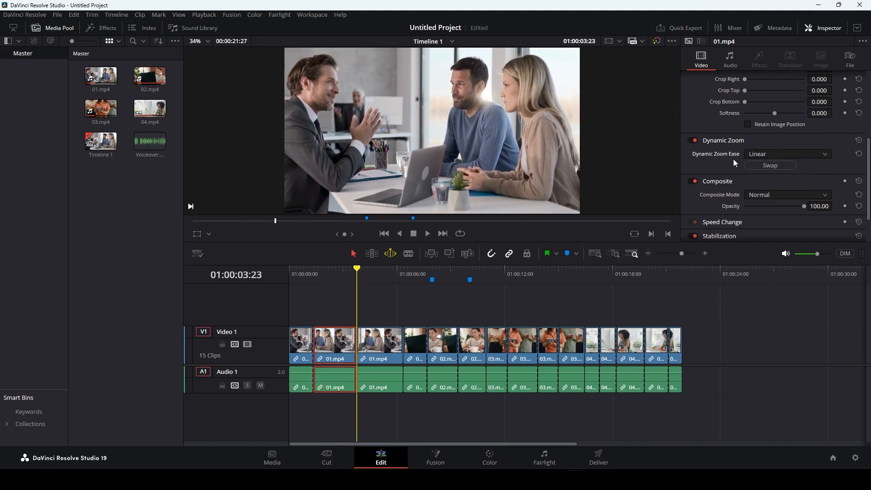
# Step: Turn off Dynamic Zoom, preview a lower opacity and undo it, and browse the composite modes, keeping Normal
pyautogui.click(694, 141)
pyautogui.scroll(-2, 707, 164)
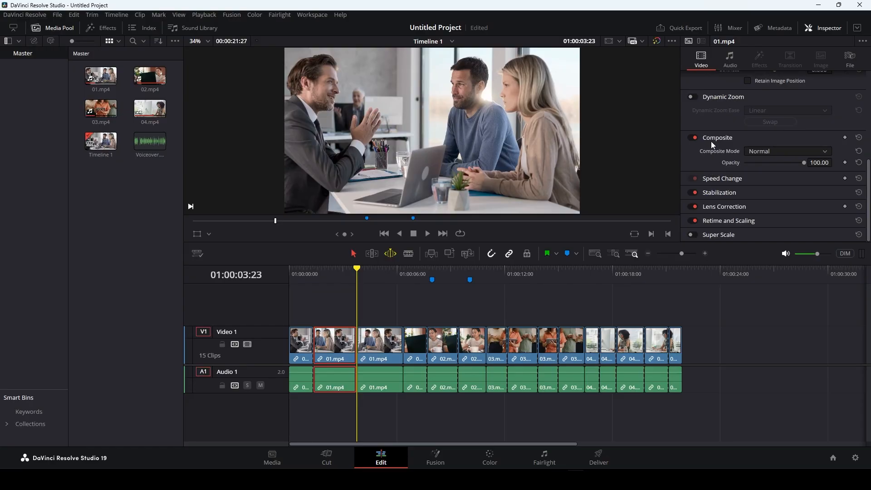
pyautogui.moveTo(804, 162); pyautogui.dragTo(760, 171)
pyautogui.hotkey('ctrl', 'z')
pyautogui.click(786, 150)
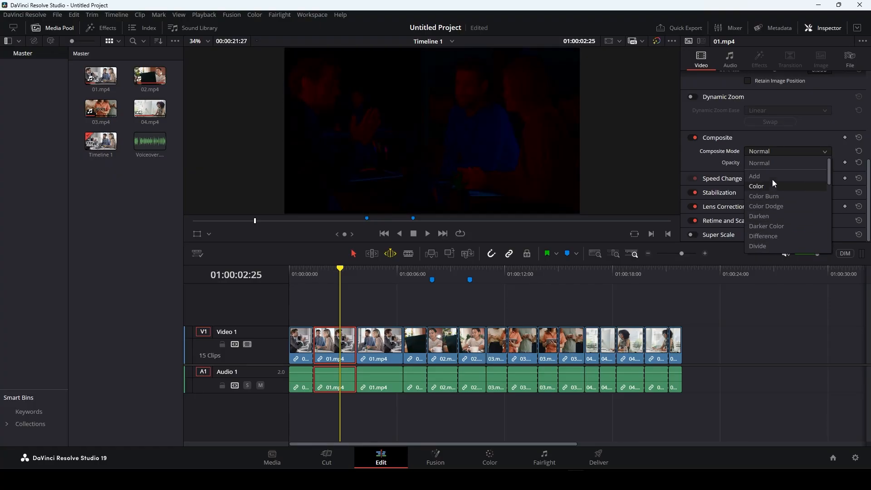
pyautogui.click(770, 155)
# Step: Set the selected 01.mp4 clip's Change Speed to 97.00
pyautogui.click(725, 178)
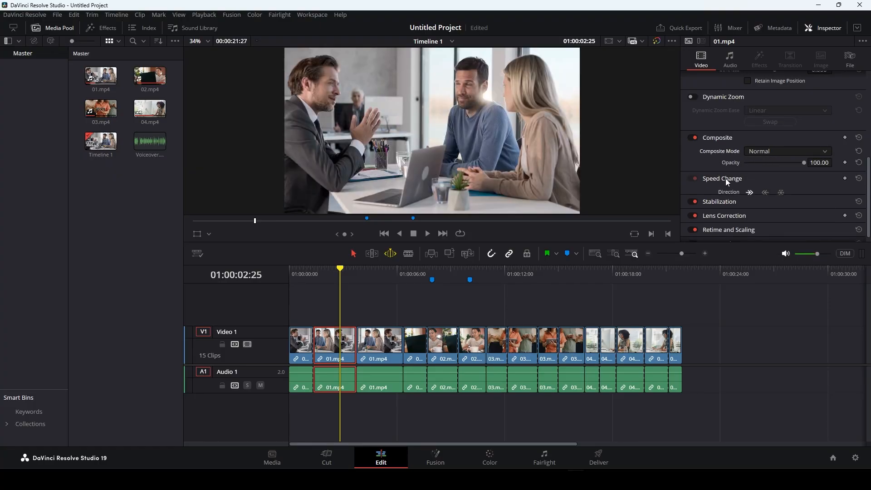
pyautogui.scroll(-3, 726, 190)
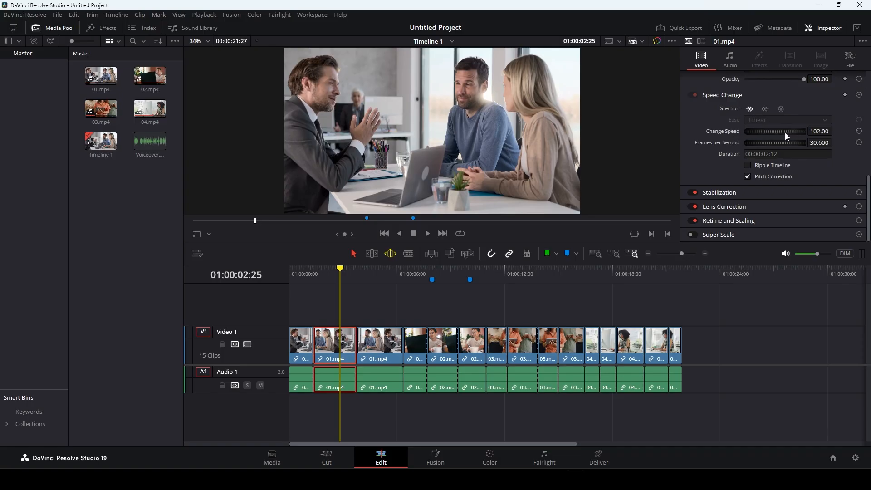
pyautogui.moveTo(783, 132); pyautogui.dragTo(765, 133)
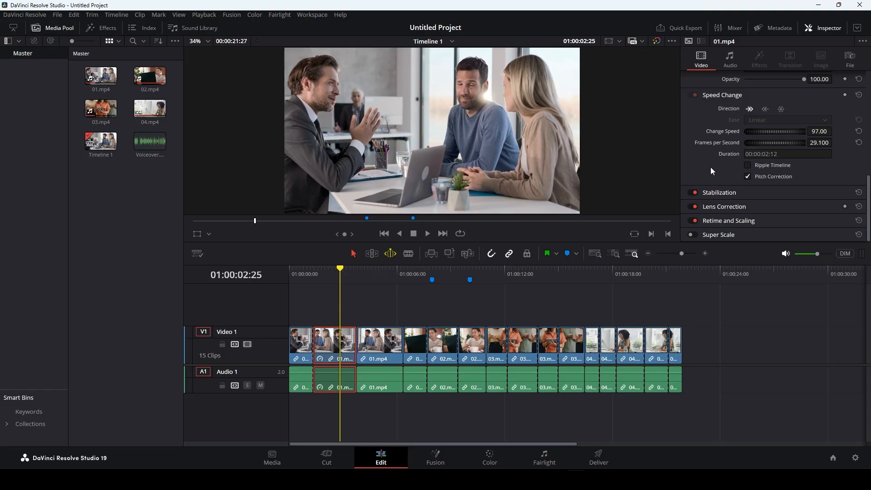
pyautogui.click(730, 98)
# Step: Stabilize the clip in Perspective mode and review its Lens Correction and Retime and Scaling settings
pyautogui.click(726, 198)
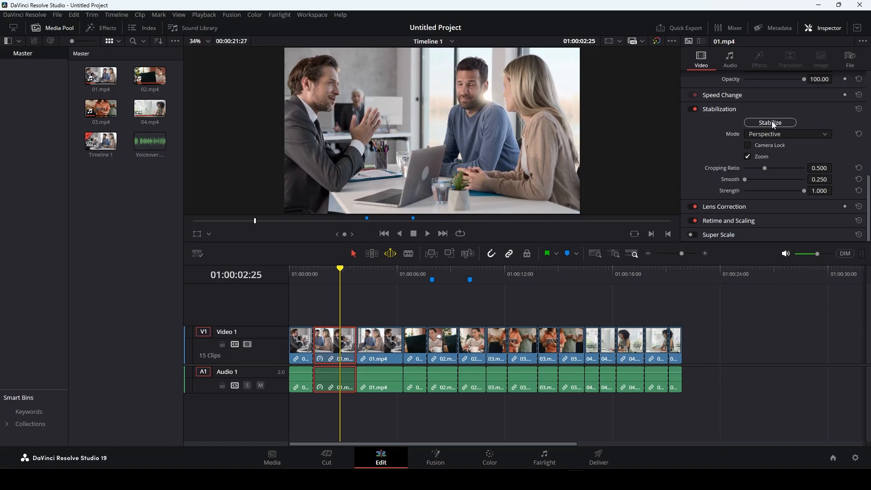
pyautogui.click(772, 123)
pyautogui.click(725, 207)
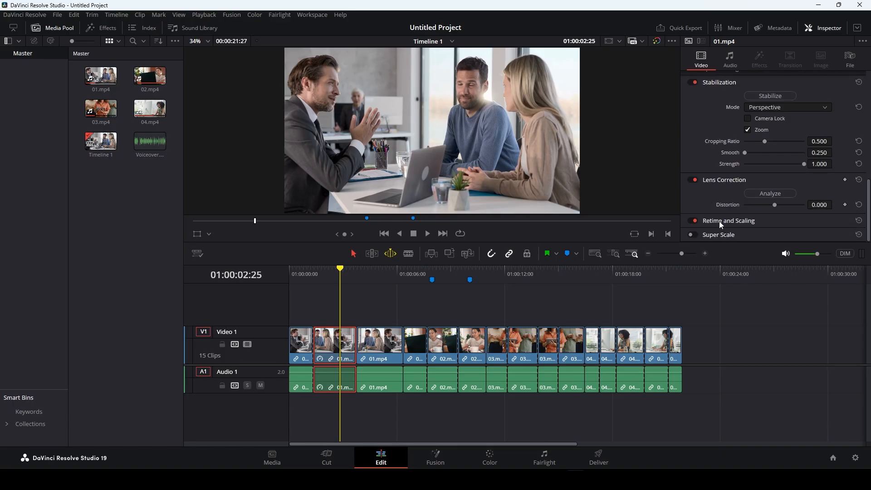
pyautogui.click(720, 222)
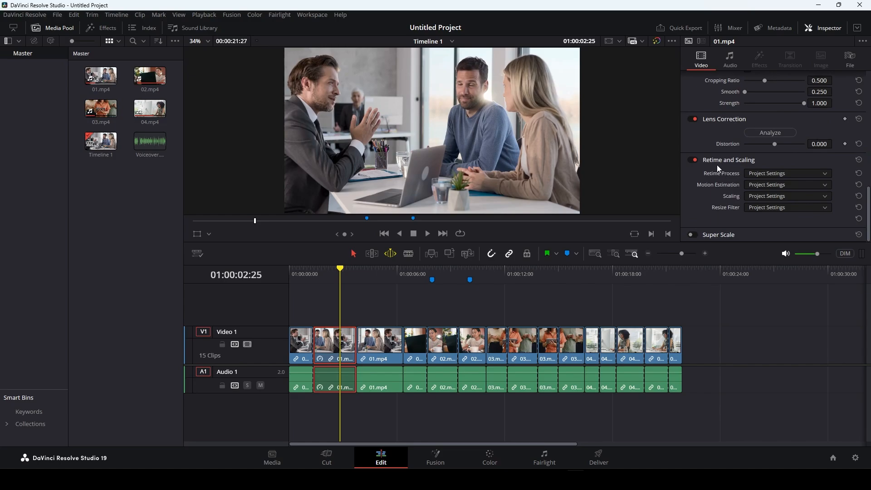
# Step: Try Super Scale at 2x Enhanced with an adjusted sharpness, turning Super Scale off again
pyautogui.click(719, 235)
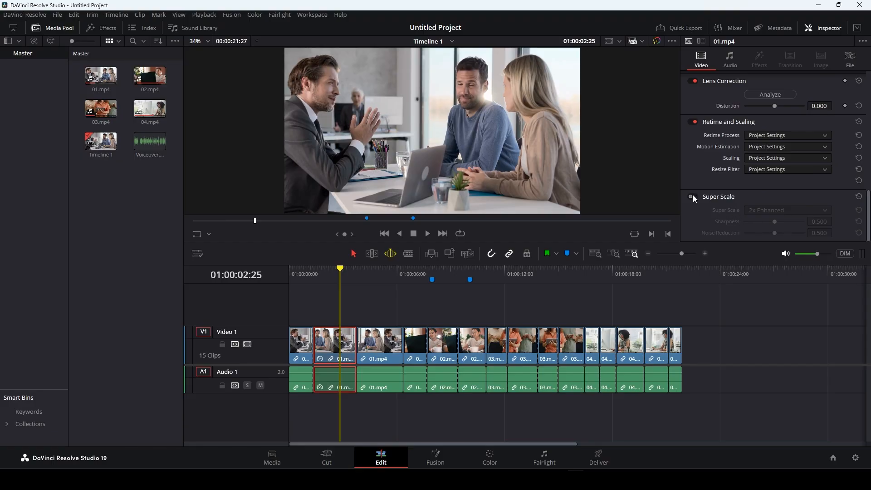
pyautogui.click(692, 196)
pyautogui.click(776, 212)
pyautogui.click(776, 211)
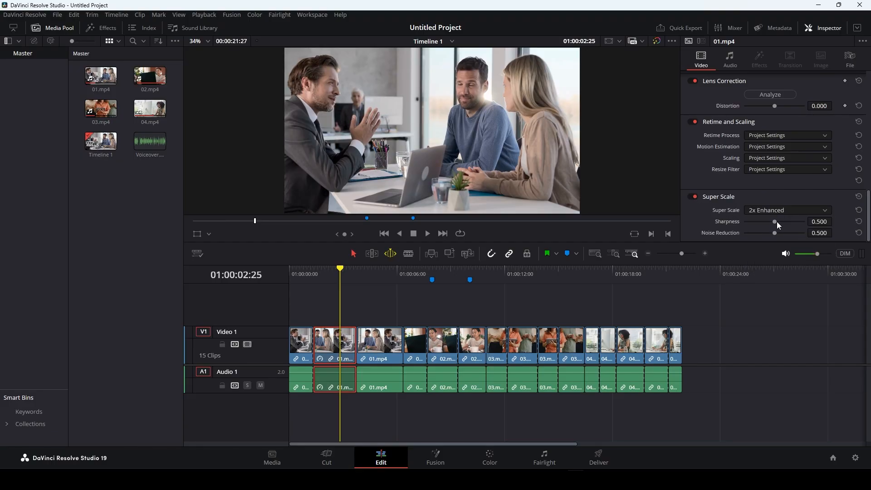
pyautogui.moveTo(774, 222); pyautogui.dragTo(788, 223)
pyautogui.click(694, 198)
pyautogui.scroll(-5, 706, 125)
pyautogui.scroll(6, 707, 125)
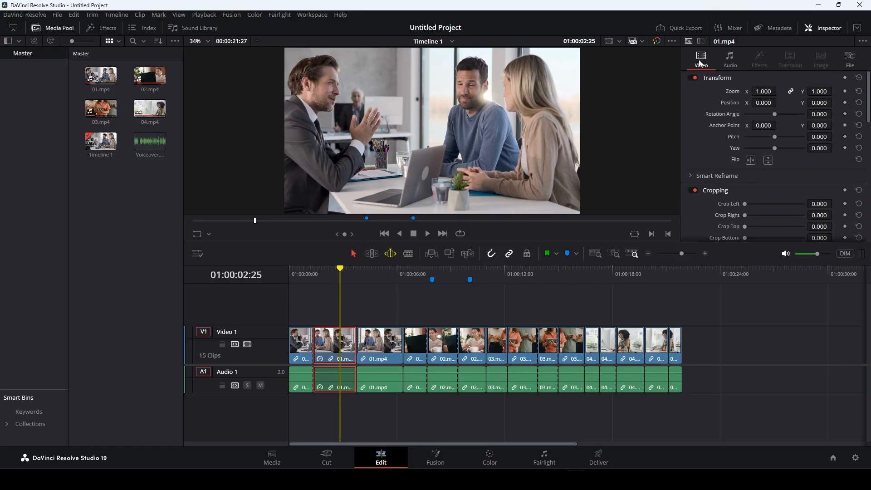
# Step: Try lowering the clip's audio volume to -34.50, resetting the volume
pyautogui.click(738, 66)
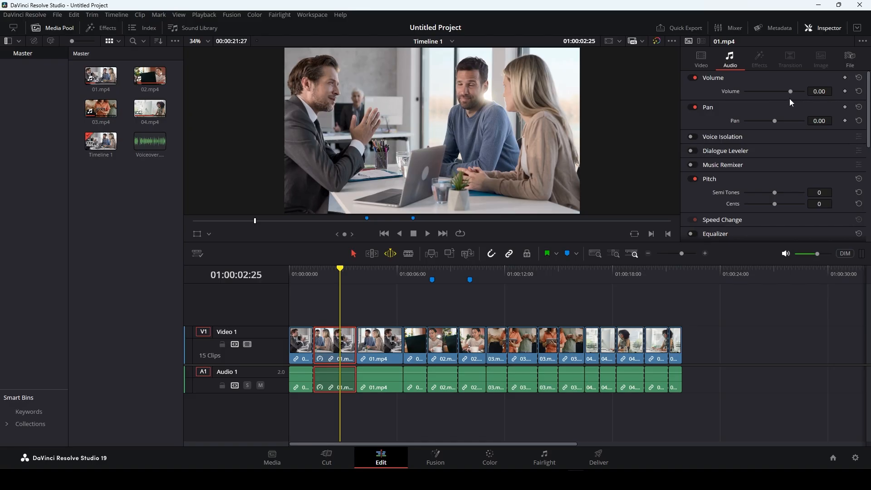
pyautogui.moveTo(790, 93); pyautogui.dragTo(774, 93)
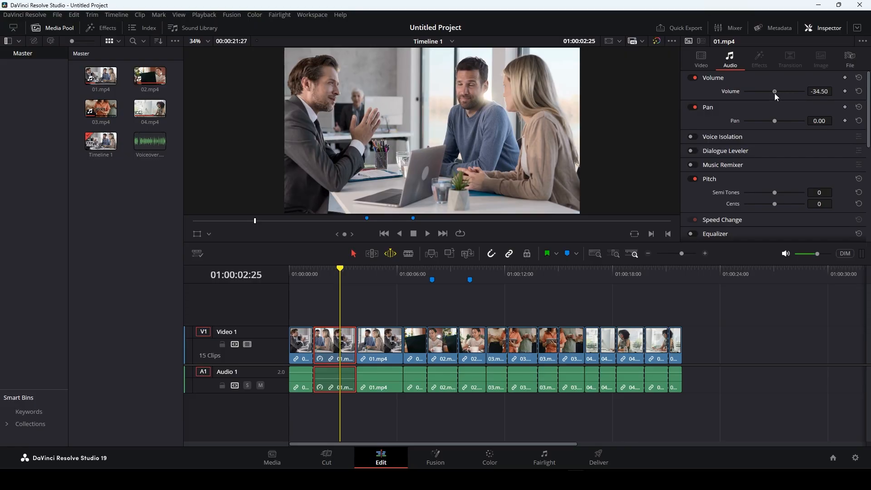
pyautogui.click(859, 92)
# Step: Try Voice Isolation and the Dialogue Leveler on the clip's audio, turning each off again
pyautogui.scroll(-2, 789, 143)
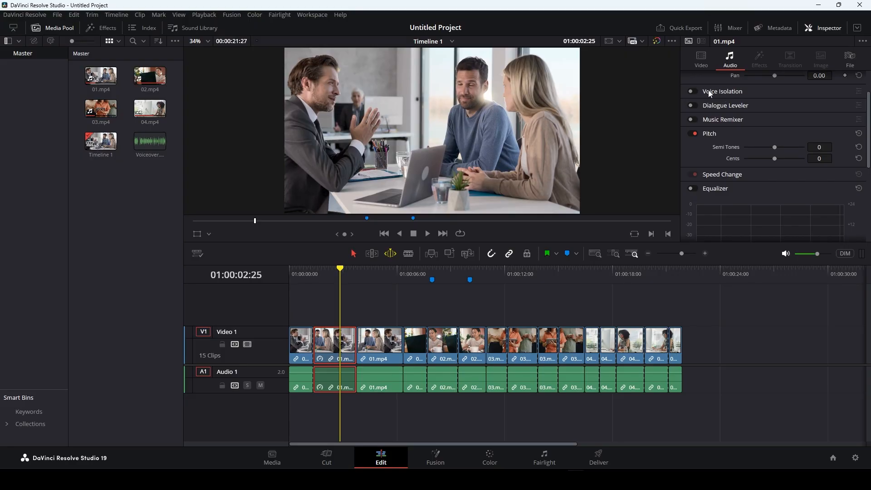
pyautogui.click(691, 91)
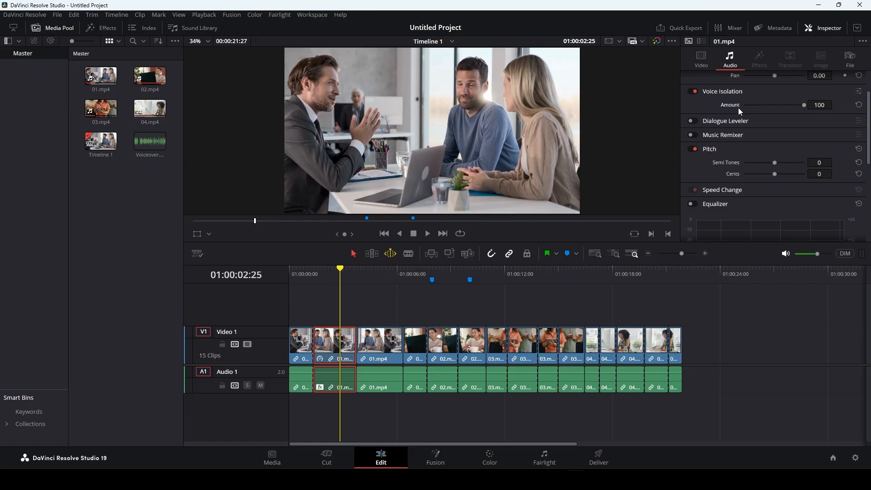
pyautogui.click(694, 91)
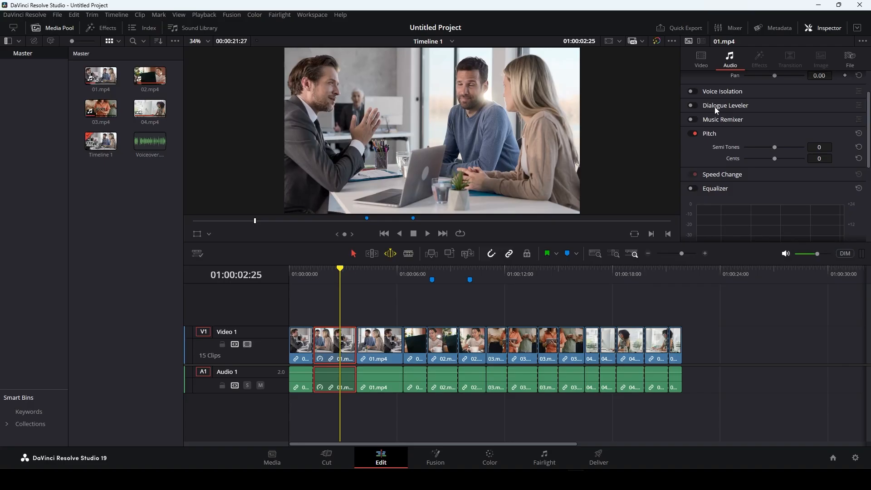
pyautogui.click(690, 104)
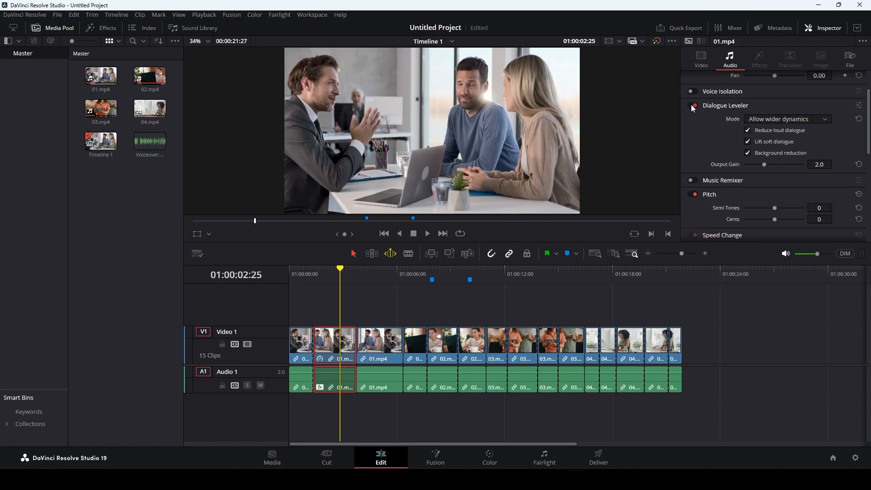
pyautogui.click(690, 105)
# Step: Enable the Music Remixer to view its voice, drums, bass, other and guitar controls, and turn it off
pyautogui.click(691, 120)
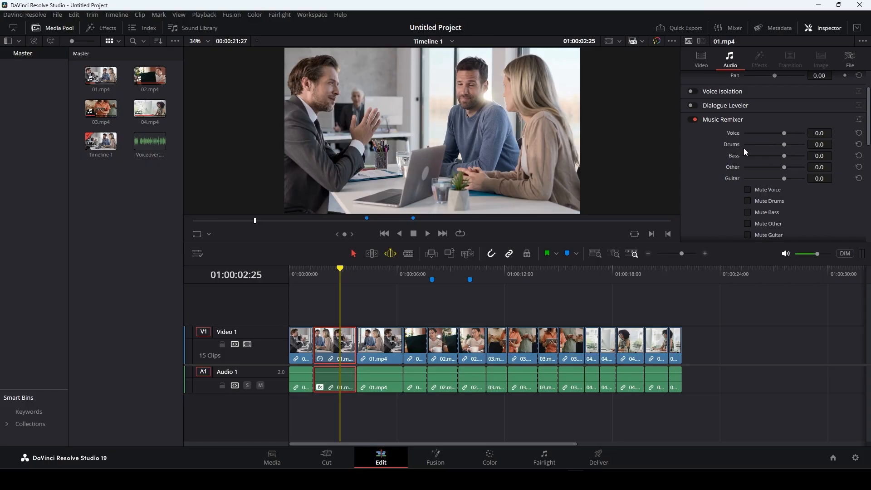
pyautogui.scroll(-2, 758, 170)
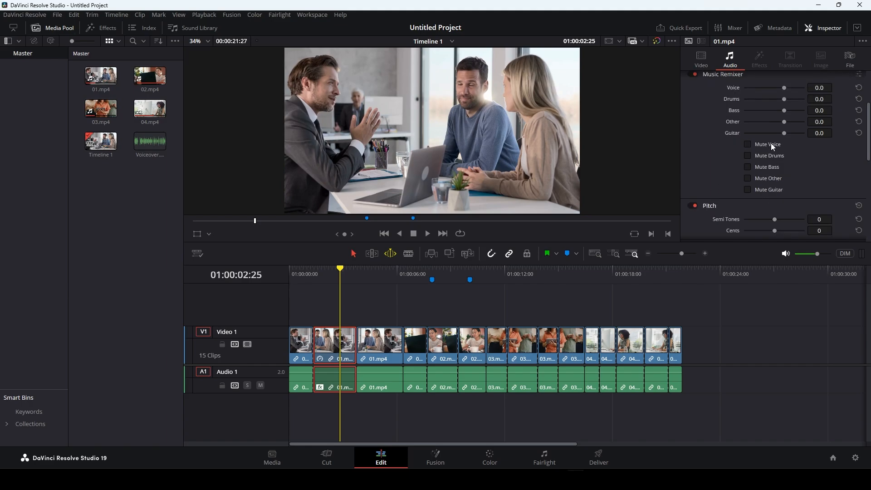
pyautogui.click(691, 75)
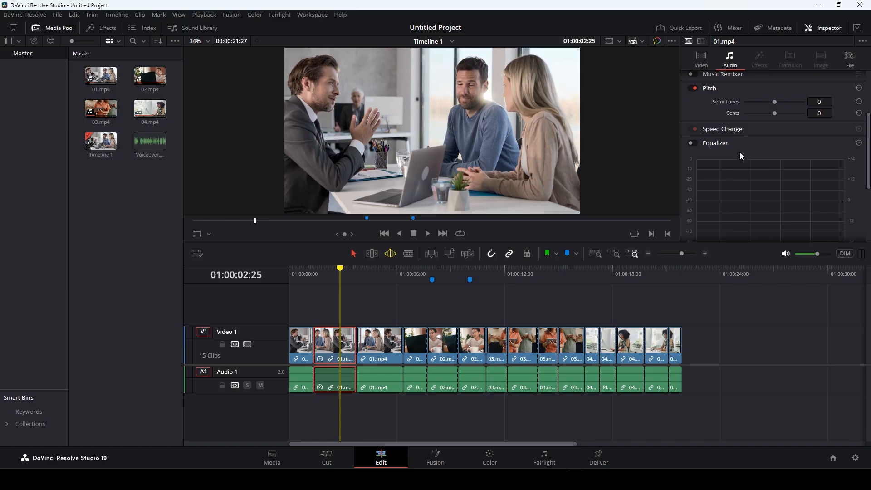
# Step: Try the audio Equalizer with a small adjustment to its curve, turning the Equalizer off again
pyautogui.scroll(-2, 740, 154)
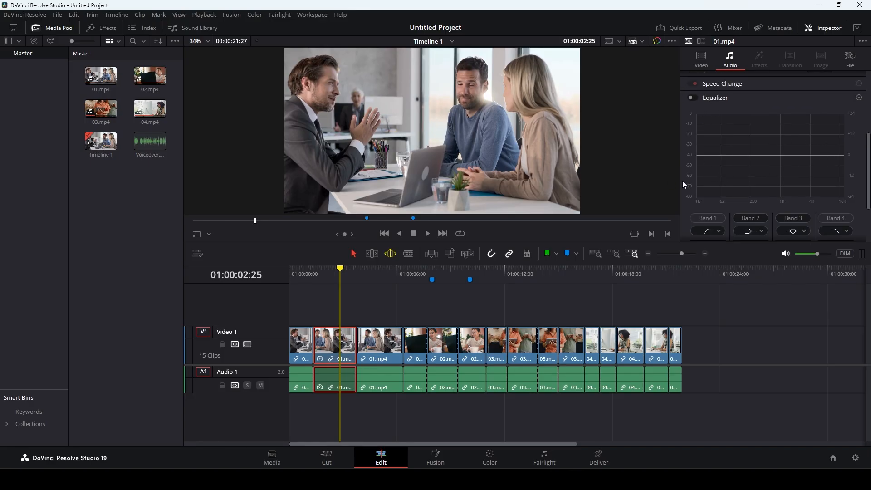
pyautogui.scroll(-1, 701, 219)
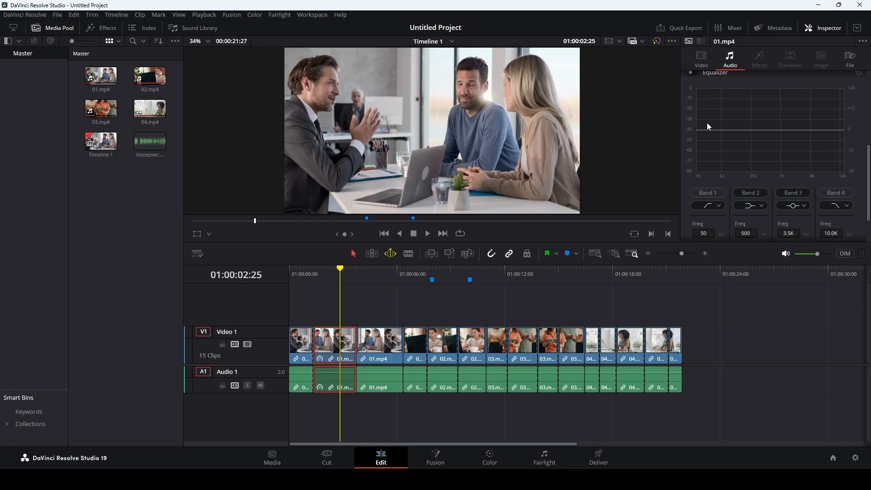
pyautogui.click(691, 72)
pyautogui.moveTo(766, 132)
pyautogui.mouseDown()
pyautogui.moveTo(766, 123)
pyautogui.moveTo(768, 130)
pyautogui.mouseUp()
pyautogui.click(691, 73)
pyautogui.scroll(6, 708, 73)
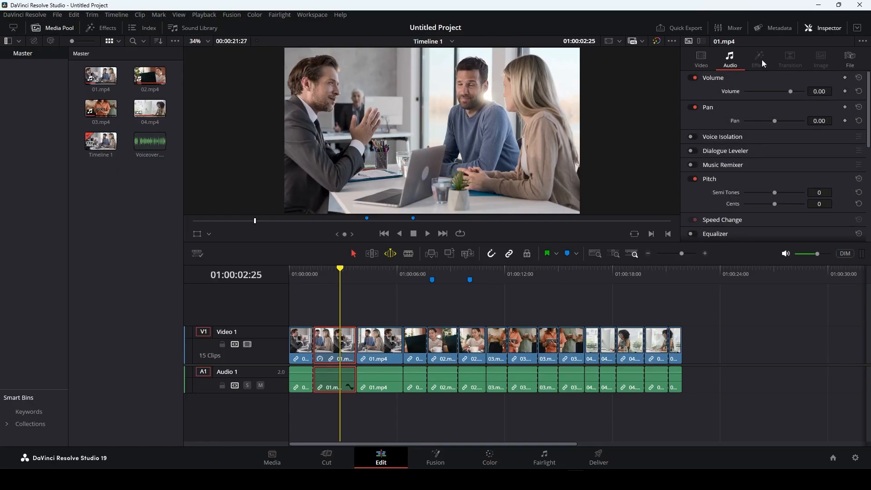
# Step: Revisit the clip's video and audio settings, clear the selection, and move the playhead to 01:00:04:23
pyautogui.click(698, 59)
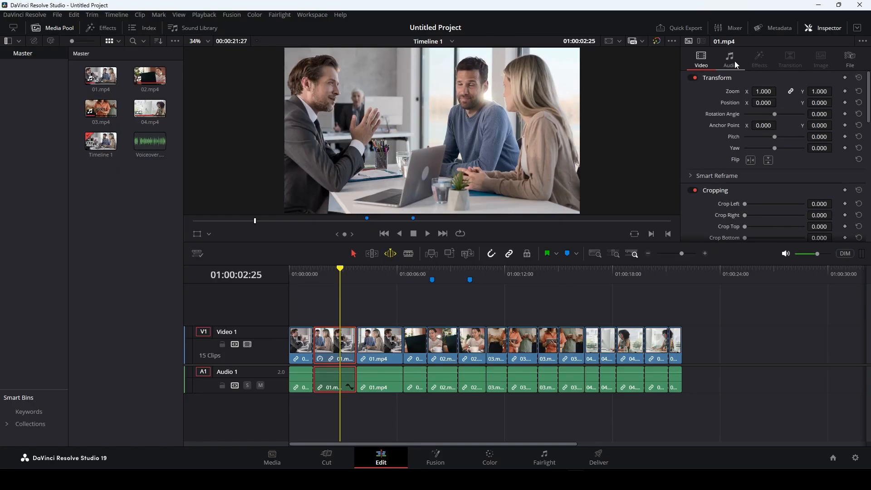
pyautogui.click(735, 60)
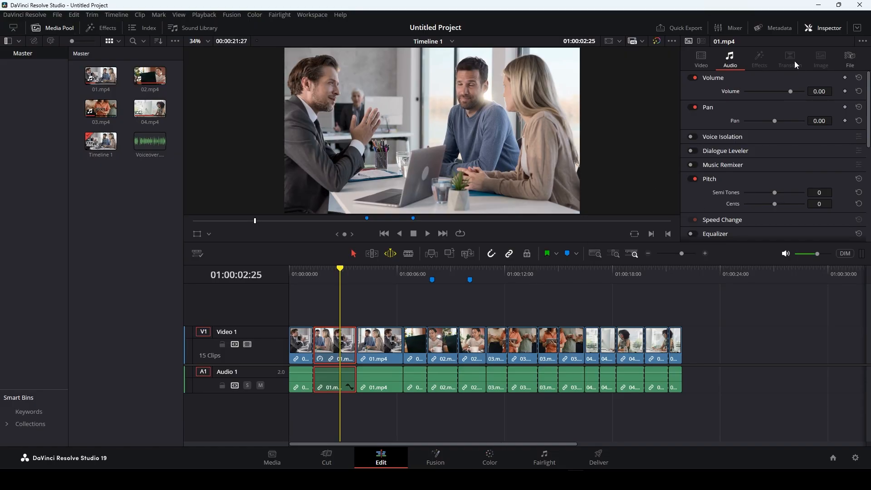
pyautogui.click(376, 323)
pyautogui.click(375, 273)
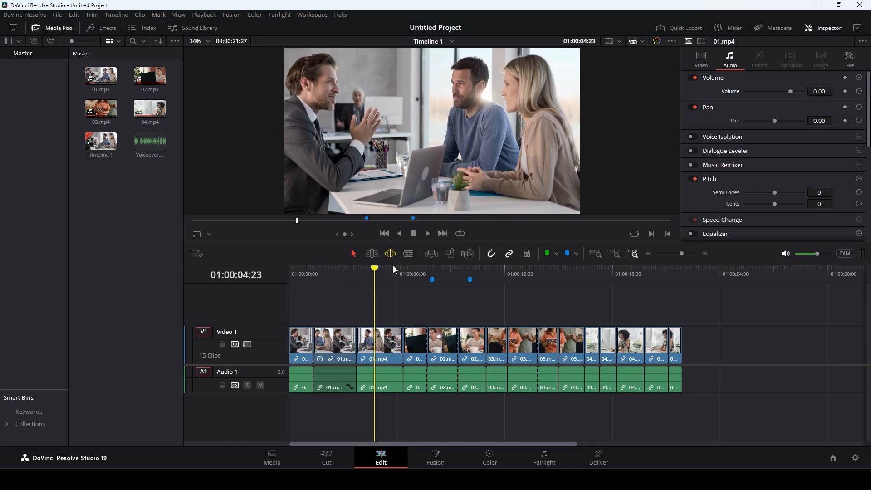
# Step: Review the file information and metadata of the 01.mp4 clip under the playhead, and return to its video settings
pyautogui.click(847, 60)
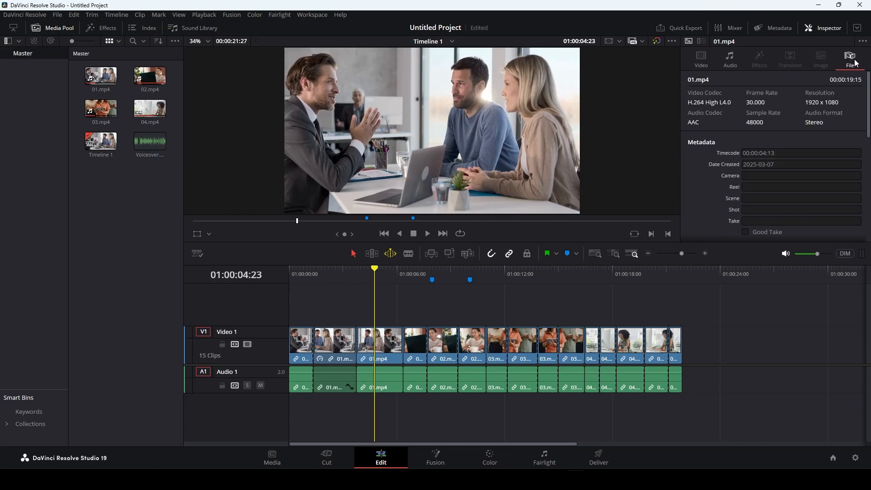
pyautogui.scroll(-2, 780, 204)
pyautogui.scroll(-5, 782, 186)
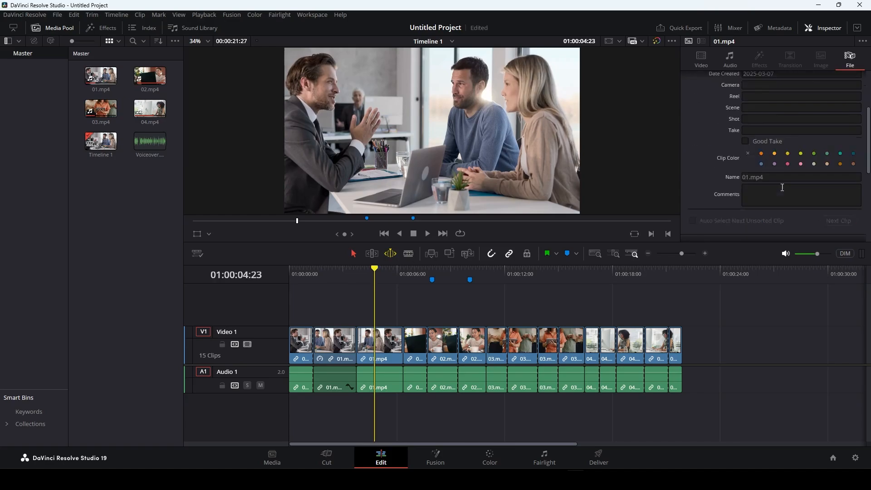
pyautogui.scroll(8, 782, 187)
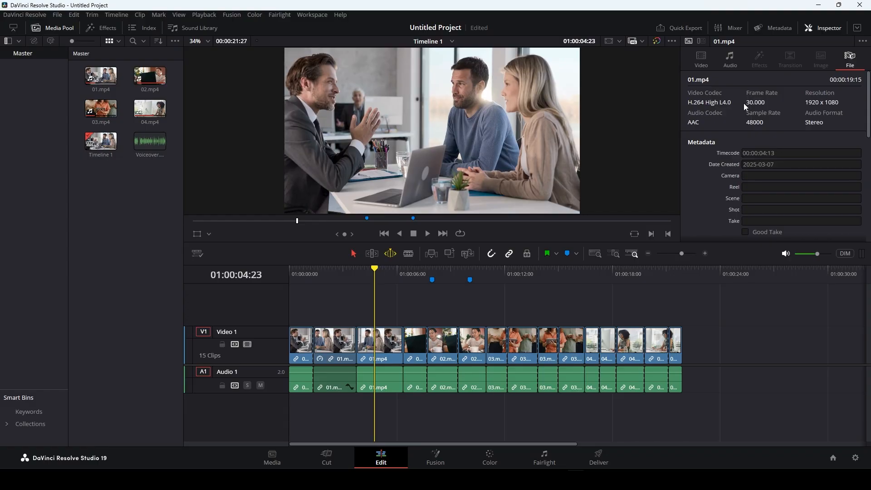
pyautogui.click(709, 64)
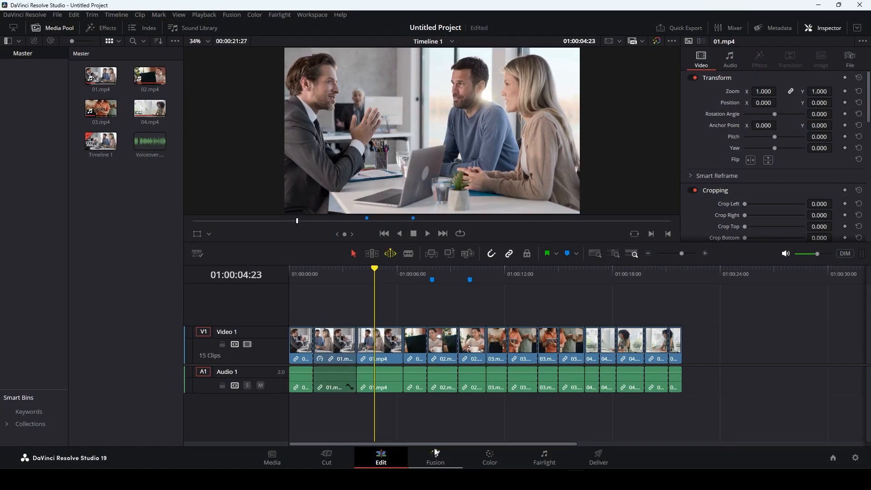
# Step: Open the clip on the Fusion page and reposition the MediaIn1 and MediaOut1 nodes
pyautogui.click(434, 457)
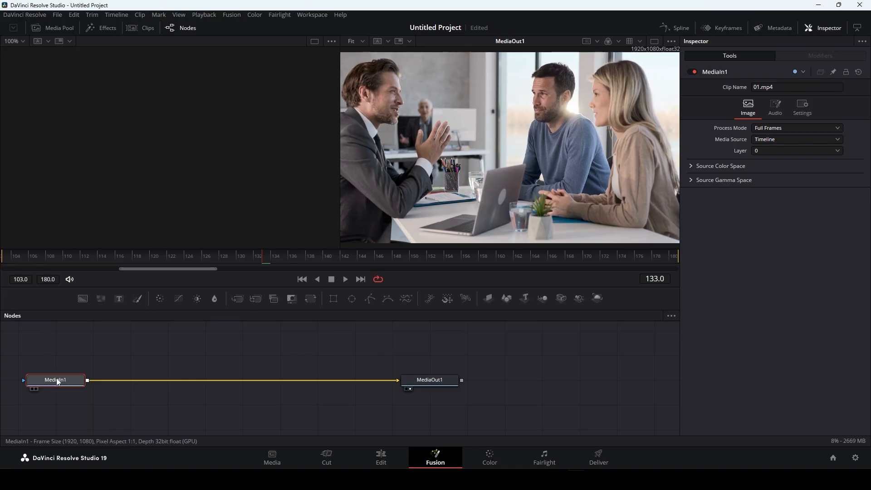
pyautogui.moveTo(59, 380)
pyautogui.mouseDown()
pyautogui.moveTo(62, 357)
pyautogui.moveTo(61, 384)
pyautogui.moveTo(59, 376)
pyautogui.mouseUp()
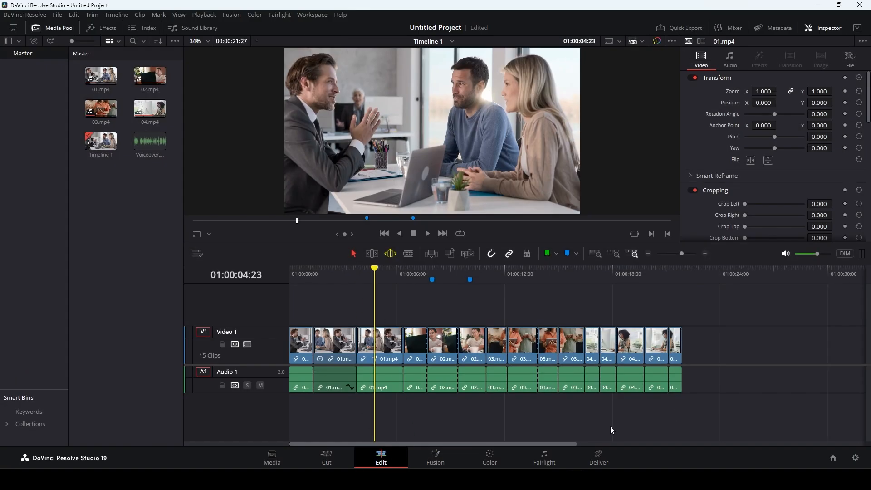
pyautogui.click(433, 459)
pyautogui.moveTo(432, 383); pyautogui.dragTo(409, 374)
# Step: Examine the MediaOut1 node's settings and controls
pyautogui.click(409, 379)
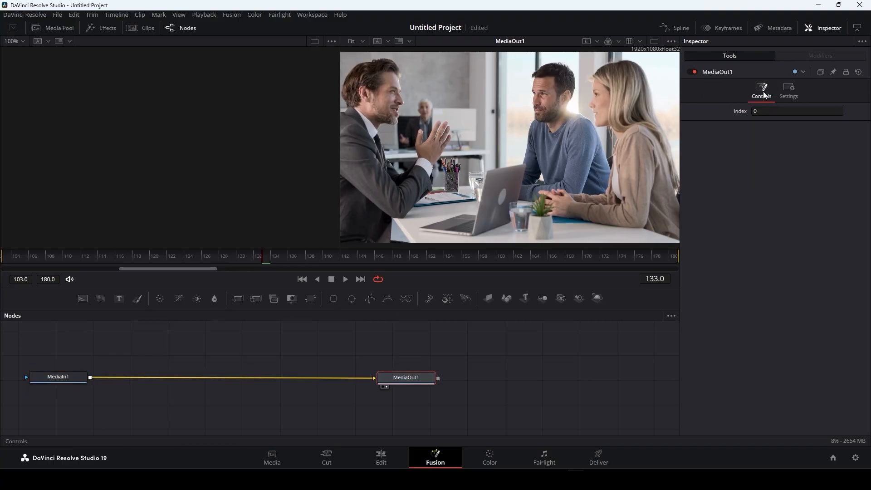
pyautogui.click(795, 89)
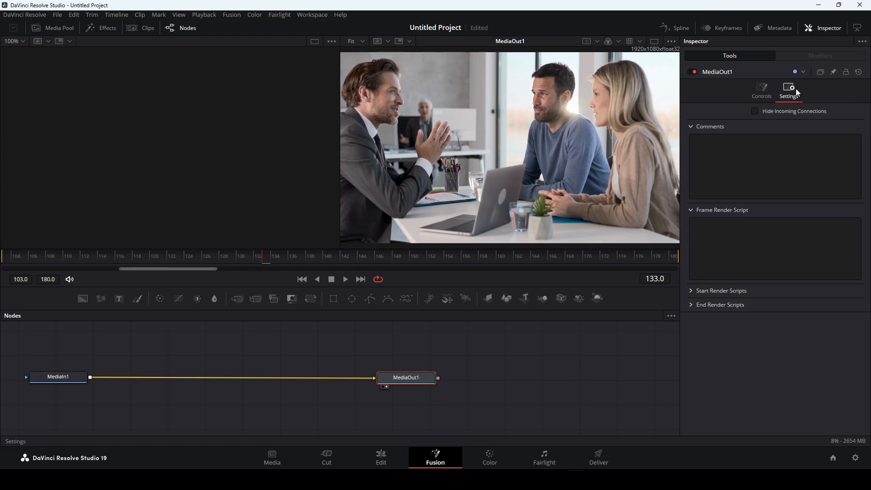
pyautogui.click(759, 91)
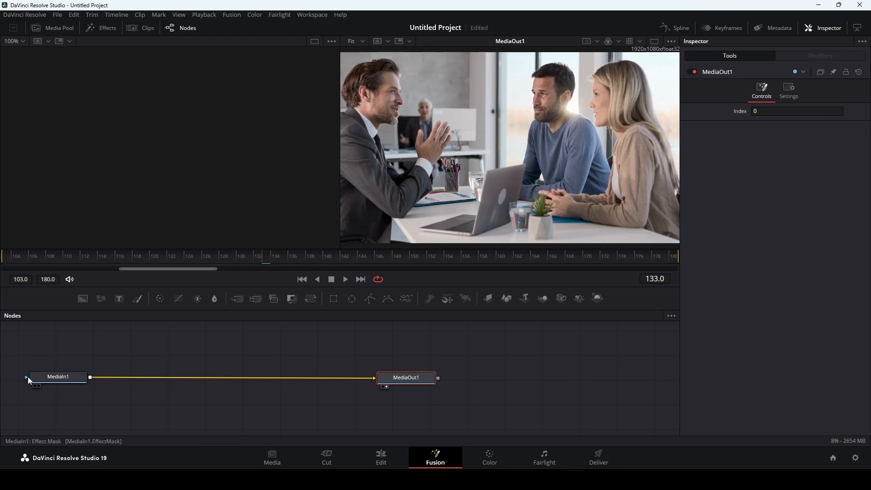
# Step: Examine the MediaIn1 node's image settings and its available node commands
pyautogui.click(55, 380)
pyautogui.rightClick(53, 380)
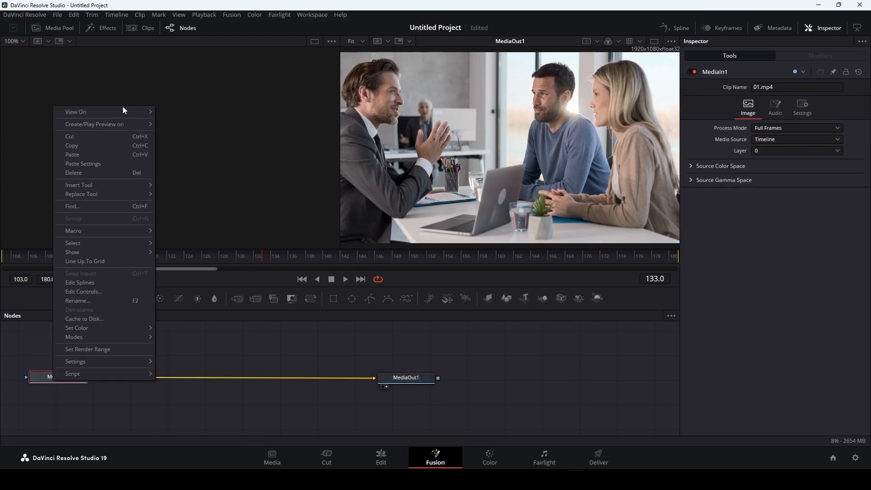
pyautogui.moveTo(114, 115)
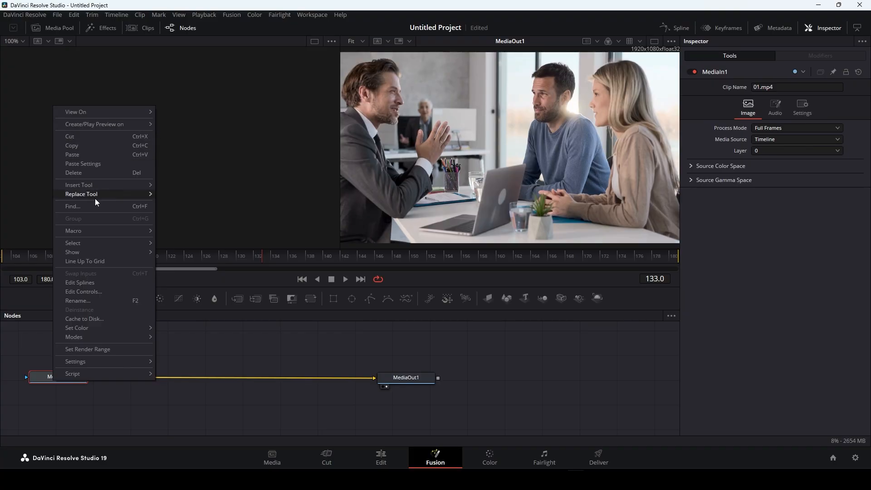
pyautogui.click(205, 363)
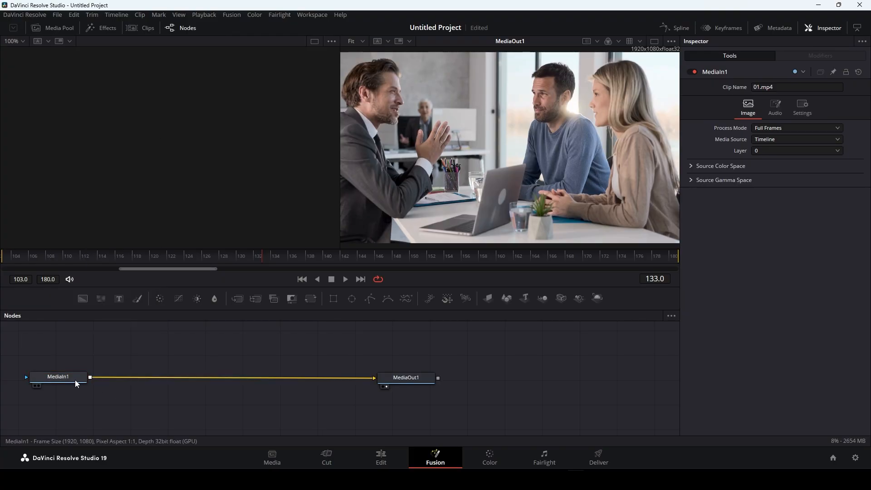
# Step: Add a Background node and a Text+ node to the composition, merged after MediaOut1
pyautogui.click(425, 380)
pyautogui.scroll(-2, 421, 378)
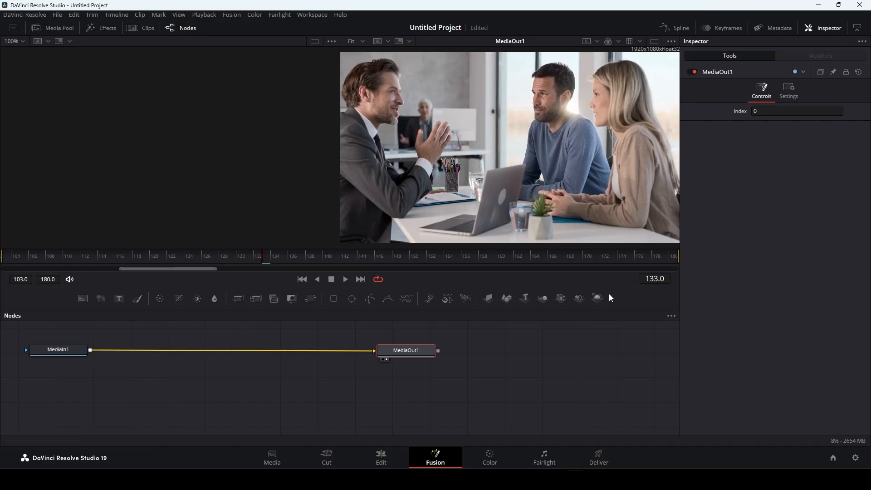
pyautogui.click(83, 300)
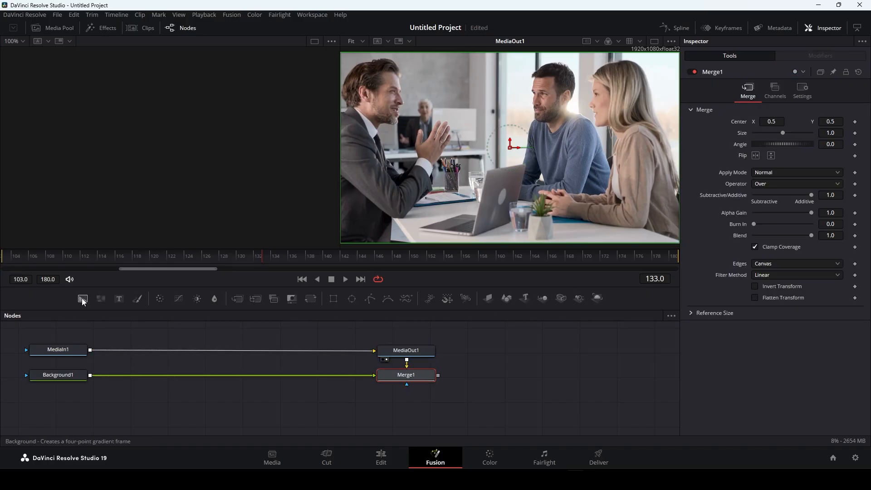
pyautogui.click(121, 302)
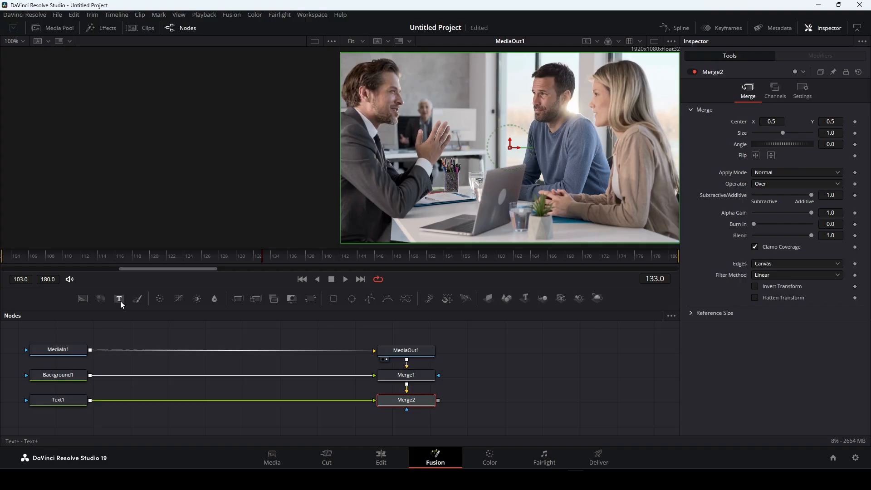
# Step: Enter "Video 01" as the Text1 node's text, with the NewsGoth BT font and size 0.122
pyautogui.click(50, 399)
pyautogui.click(766, 164)
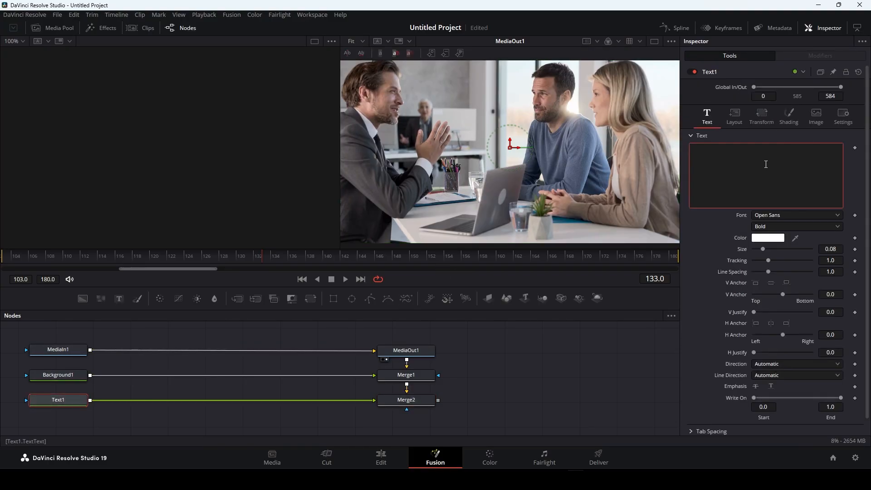
pyautogui.write('Video 01')
pyautogui.click(765, 215)
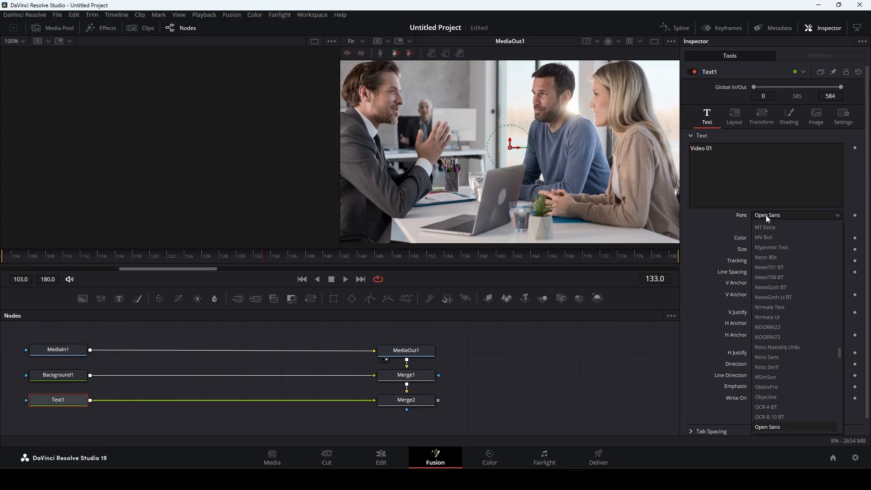
pyautogui.click(777, 286)
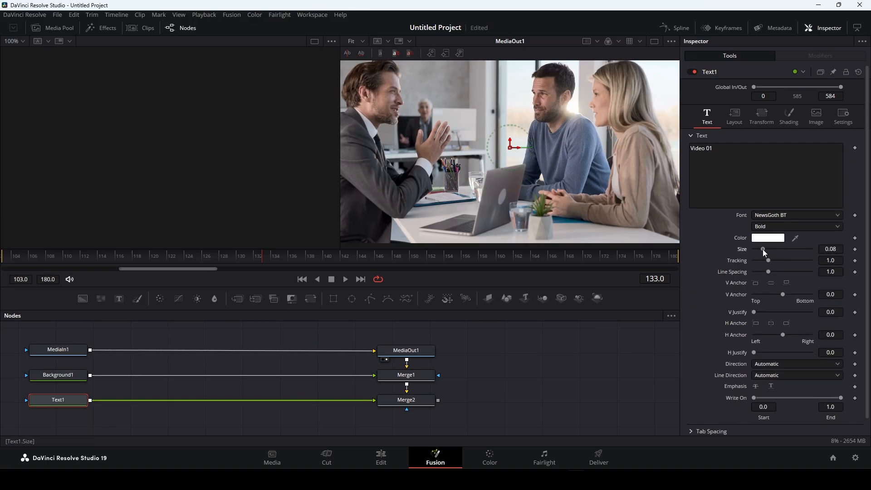
pyautogui.moveTo(763, 249); pyautogui.dragTo(766, 248)
pyautogui.click(159, 298)
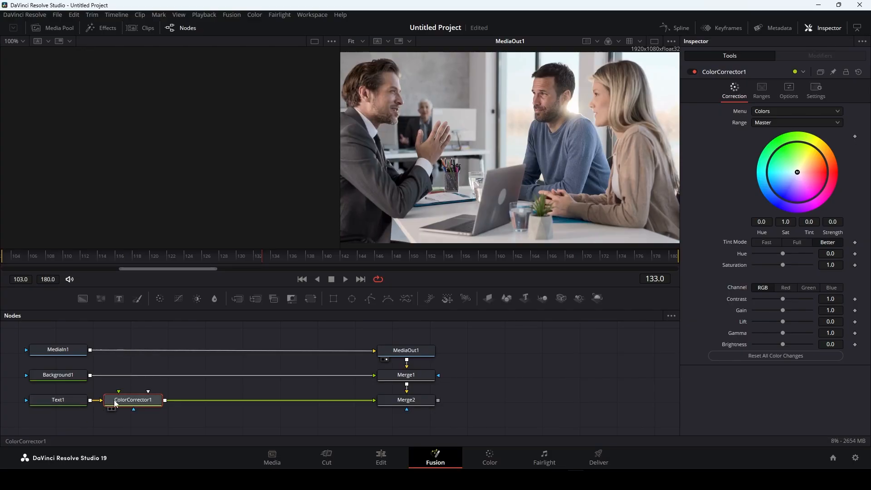
pyautogui.moveTo(121, 402)
pyautogui.mouseDown()
pyautogui.moveTo(128, 384)
pyautogui.moveTo(115, 404)
pyautogui.moveTo(123, 395)
pyautogui.mouseUp()
pyautogui.press('Delete')
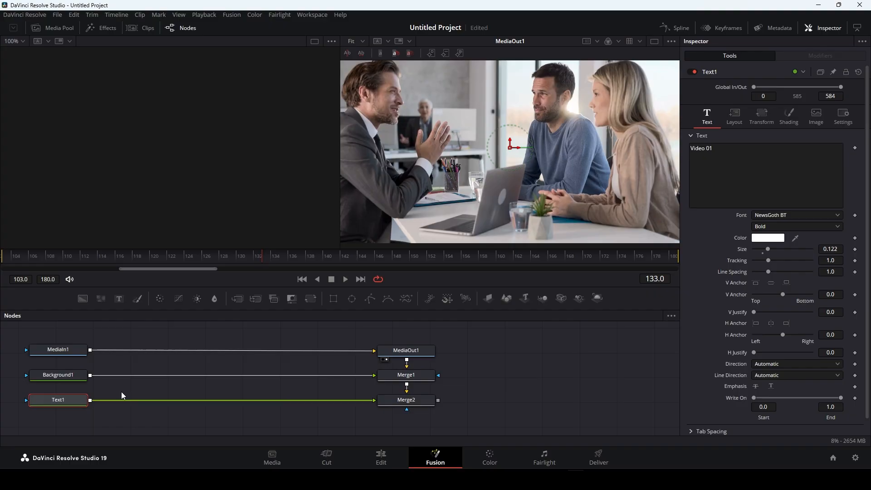
# Step: Insert a Color Corrector node after MediaIn1 and review its correction menu and range options
pyautogui.click(69, 349)
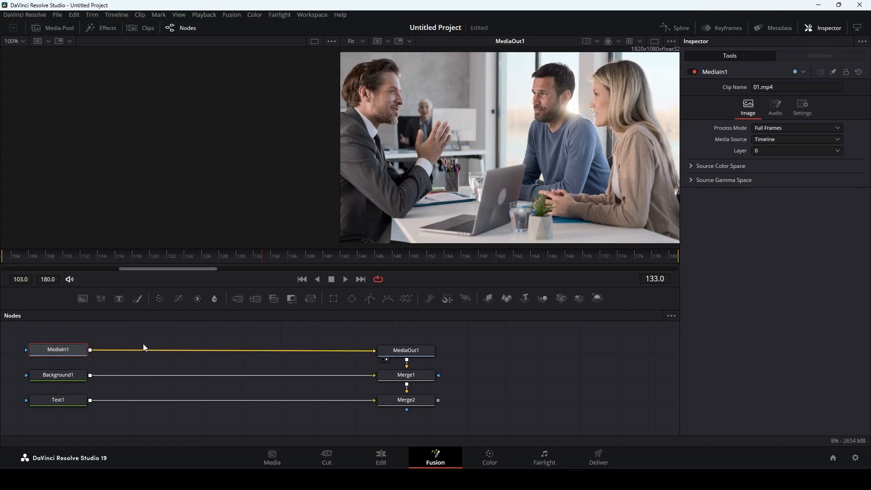
pyautogui.click(159, 298)
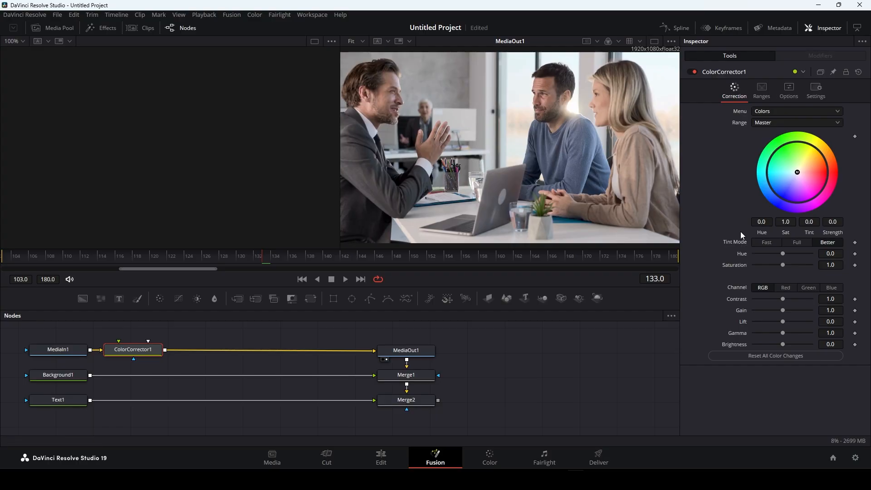
pyautogui.click(774, 110)
pyautogui.click(774, 110)
pyautogui.click(771, 121)
pyautogui.click(771, 121)
# Step: Set ColorCorrector1's hue to 0.0005, saturation 1.018, strength 0.009, contrast 1.06, gain 1.13, lift -0.02 and brightness 0.05
pyautogui.moveTo(762, 222)
pyautogui.mouseDown()
pyautogui.moveTo(783, 222)
pyautogui.moveTo(762, 221)
pyautogui.mouseUp()
pyautogui.click(763, 222)
pyautogui.write('005')
pyautogui.press('Tab')
pyautogui.moveTo(784, 222); pyautogui.dragTo(832, 222)
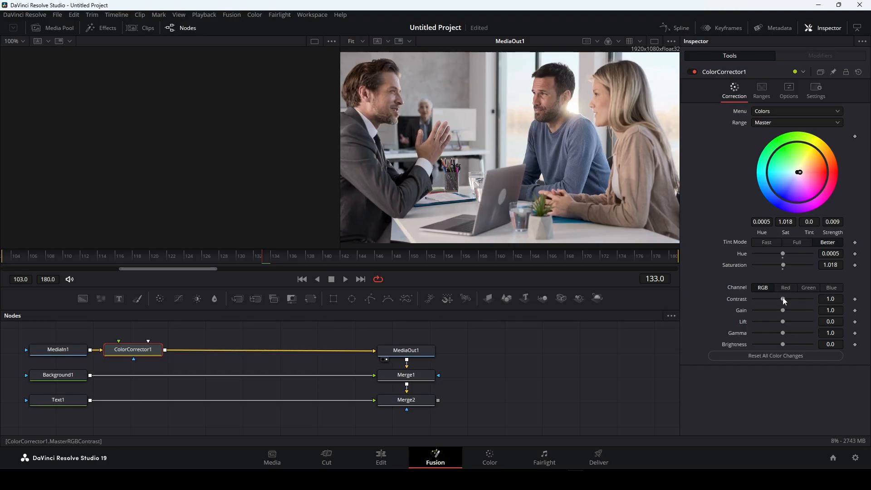
pyautogui.moveTo(782, 299); pyautogui.dragTo(783, 344)
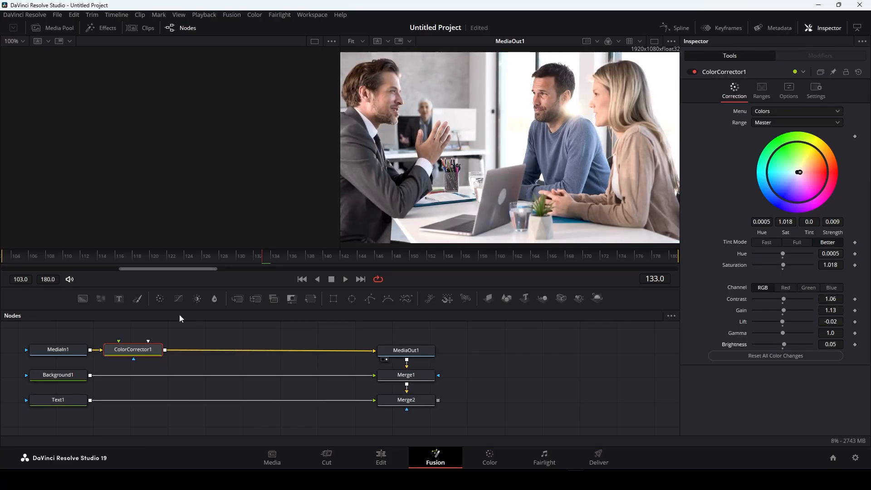
# Step: Insert a Brightness/Contrast node after ColorCorrector1 with saturation 1.19, contrast -0.06, gamma 0.95, lift -0.02 and gain 0.95
pyautogui.click(195, 298)
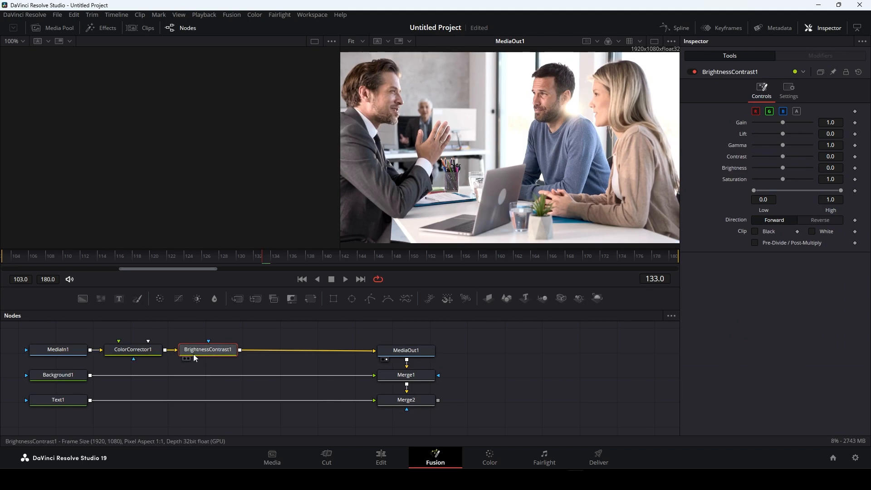
pyautogui.moveTo(194, 353)
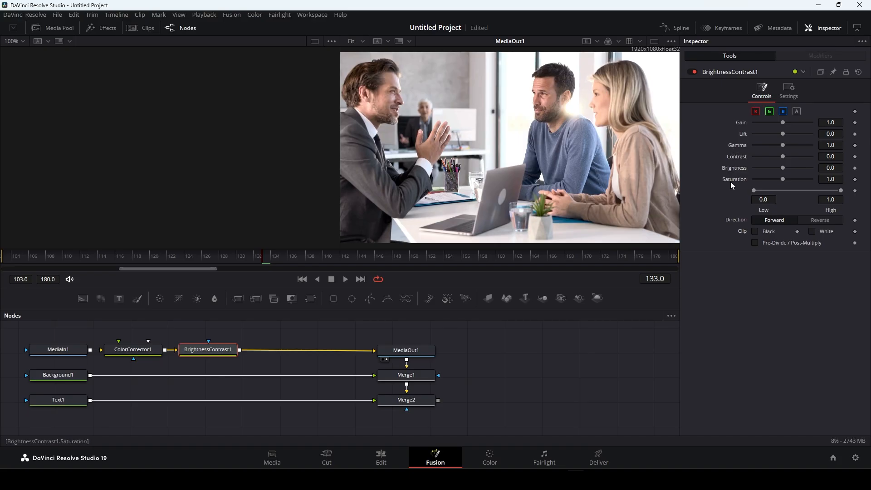
pyautogui.moveTo(784, 168)
pyautogui.mouseDown()
pyautogui.moveTo(786, 178)
pyautogui.moveTo(781, 156)
pyautogui.mouseUp()
pyautogui.moveTo(783, 145); pyautogui.dragTo(781, 123)
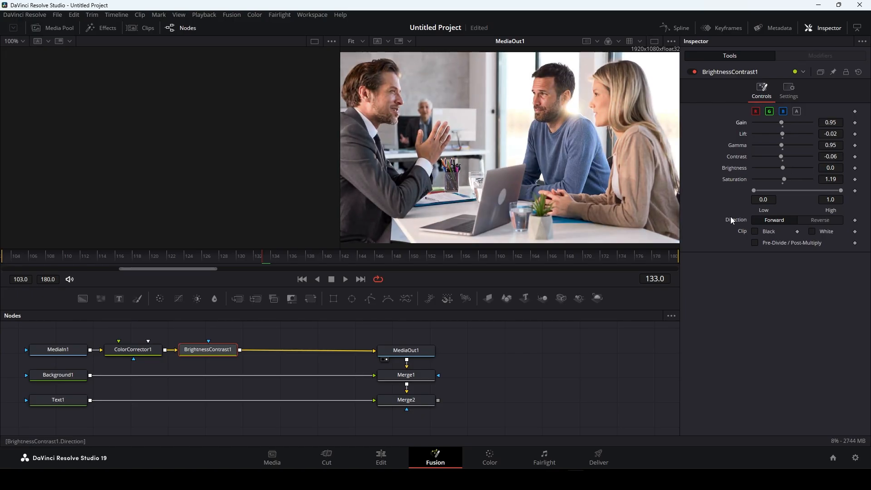
# Step: Try the channel switches of BrightnessContrast1 and leave red, green, blue and alpha all enabled
pyautogui.click(790, 91)
pyautogui.click(760, 93)
pyautogui.click(778, 112)
pyautogui.click(797, 113)
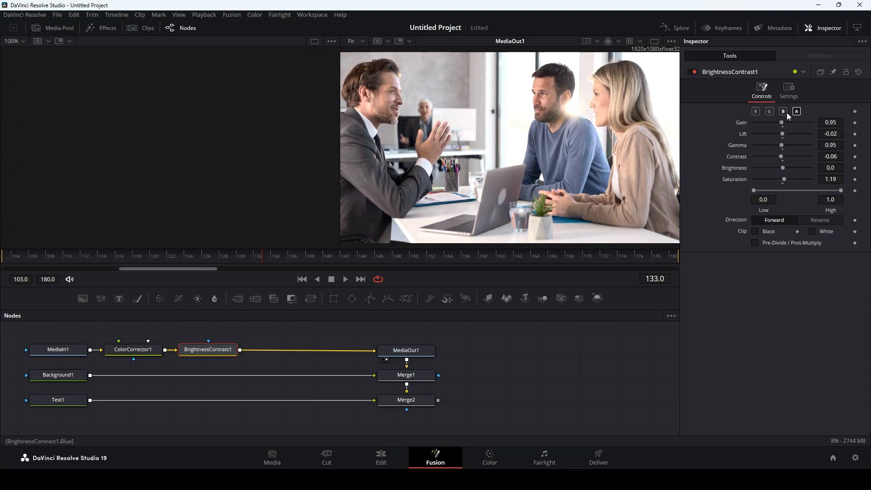
pyautogui.click(786, 112)
pyautogui.click(769, 113)
pyautogui.click(756, 112)
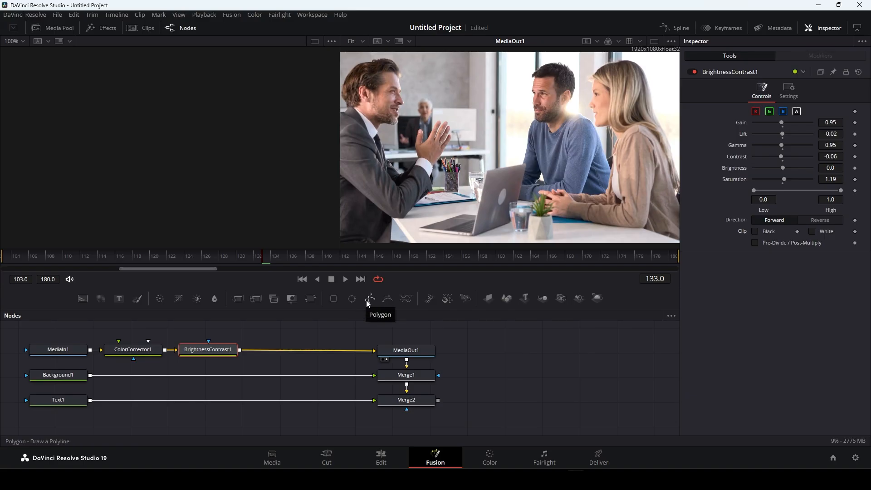
# Step: Add Rectangle and Ellipse masks to BrightnessContrast1 and set the ellipse's border width to 0.013
pyautogui.click(334, 299)
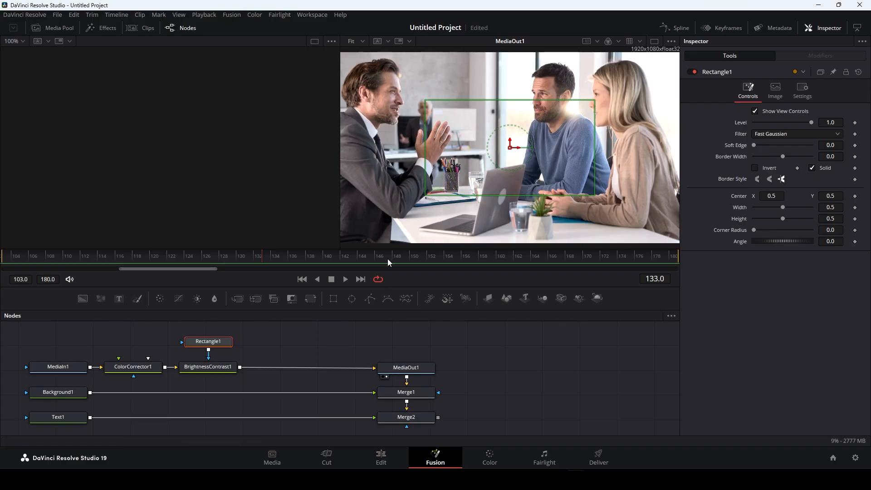
pyautogui.click(351, 299)
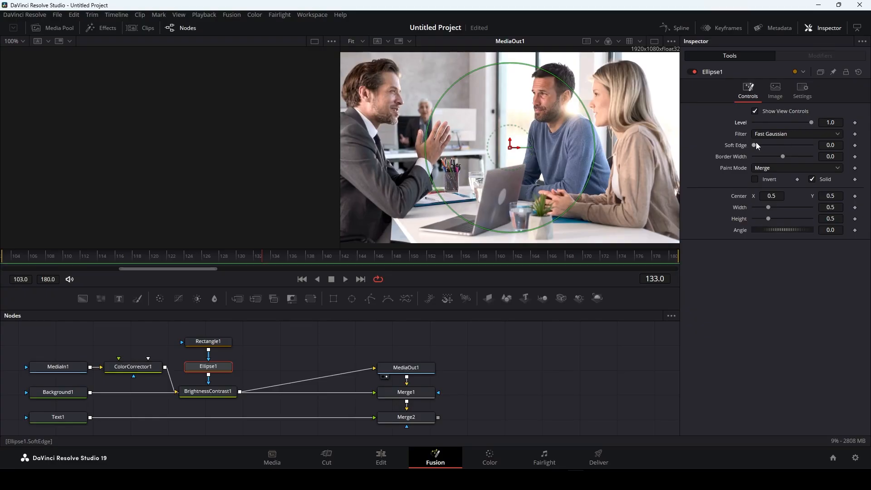
pyautogui.moveTo(754, 145); pyautogui.dragTo(784, 157)
pyautogui.moveTo(252, 335); pyautogui.dragTo(179, 402)
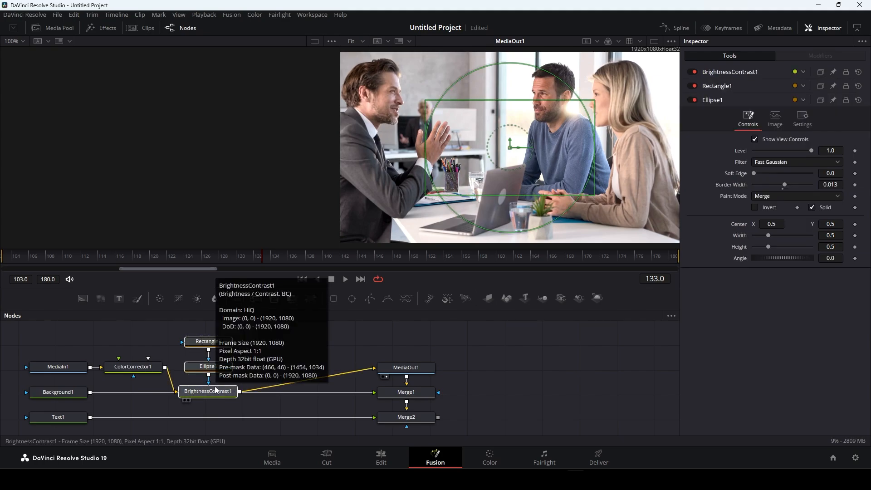
pyautogui.click(198, 329)
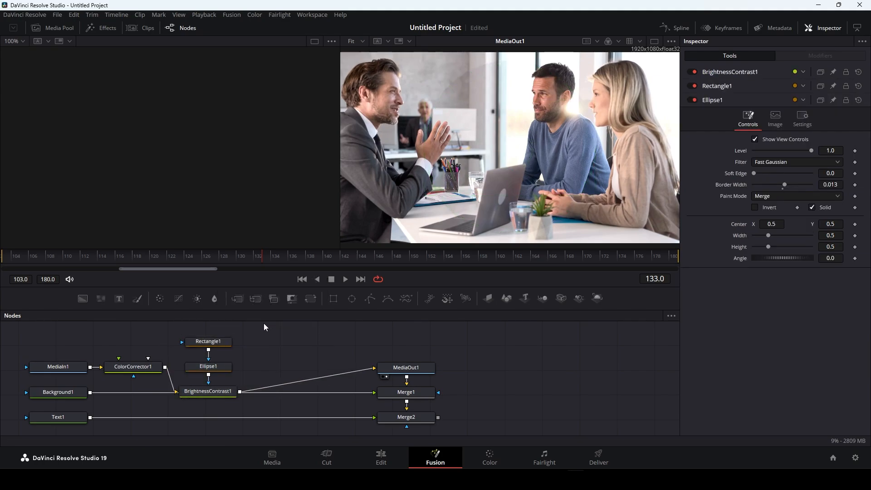
# Step: Delete the Rectangle1 and Ellipse1 mask nodes and realign BrightnessContrast1 with the ColorCorrector1 row
pyautogui.click(222, 342)
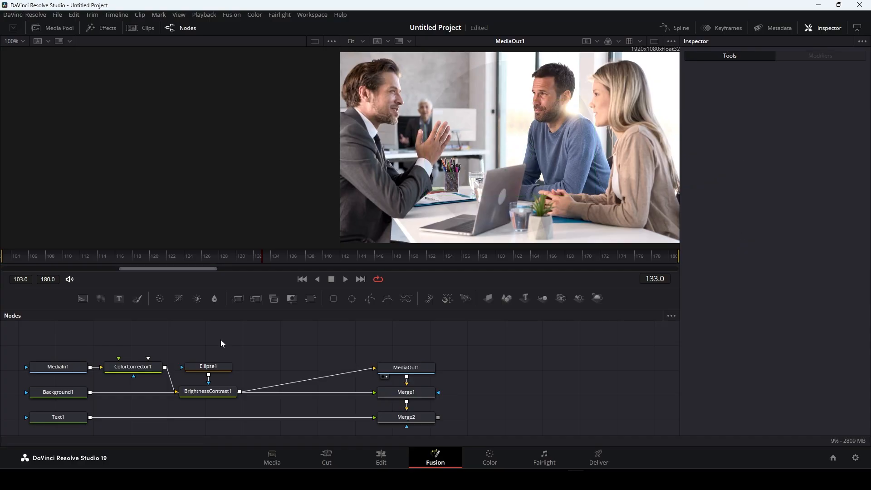
pyautogui.press('Delete')
pyautogui.click(222, 369)
pyautogui.press('Delete')
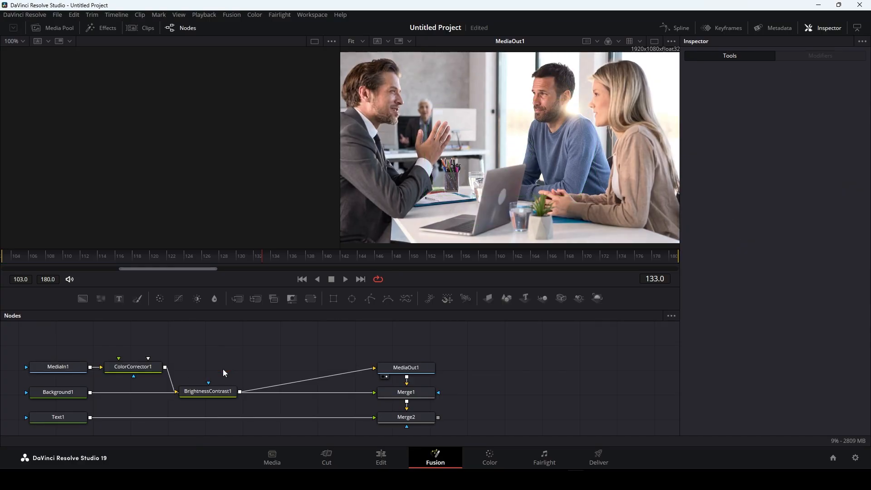
pyautogui.moveTo(217, 386); pyautogui.dragTo(223, 368)
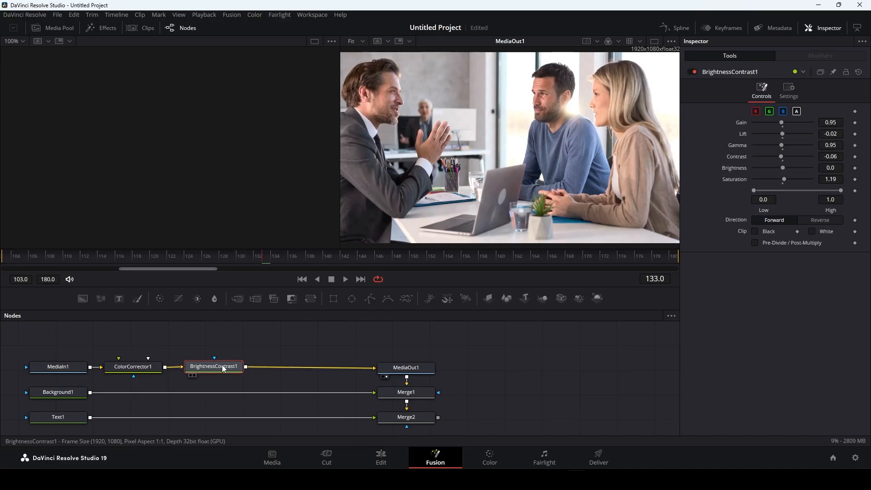
# Step: Browse the effects library's tools and insert a White Balance node between BrightnessContrast1 and MediaOut1
pyautogui.click(101, 28)
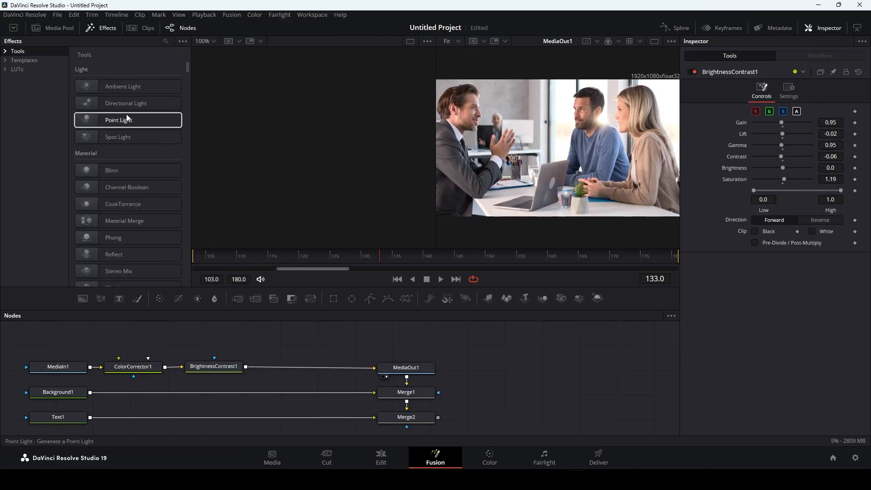
pyautogui.scroll(-15, 120, 191)
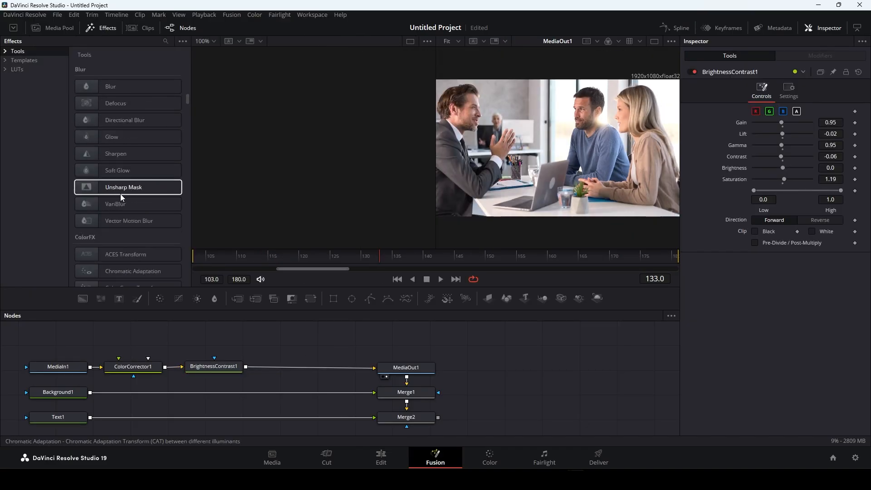
pyautogui.scroll(15, 121, 195)
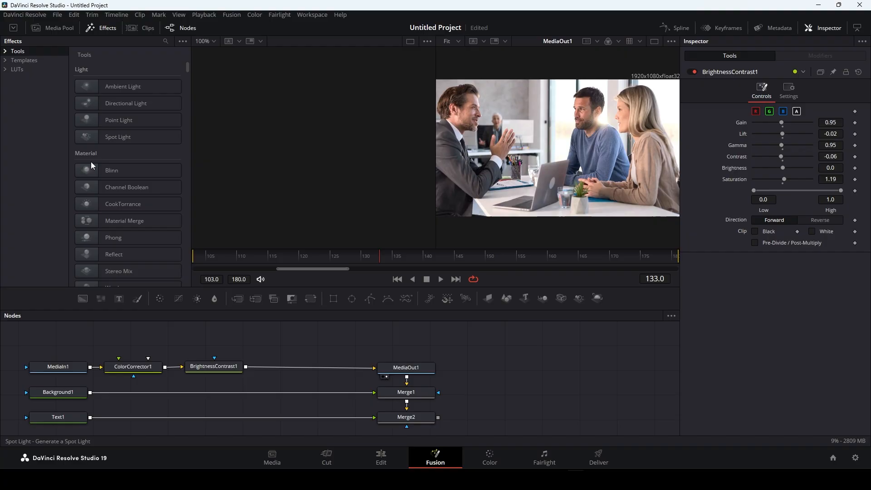
pyautogui.scroll(-5, 98, 152)
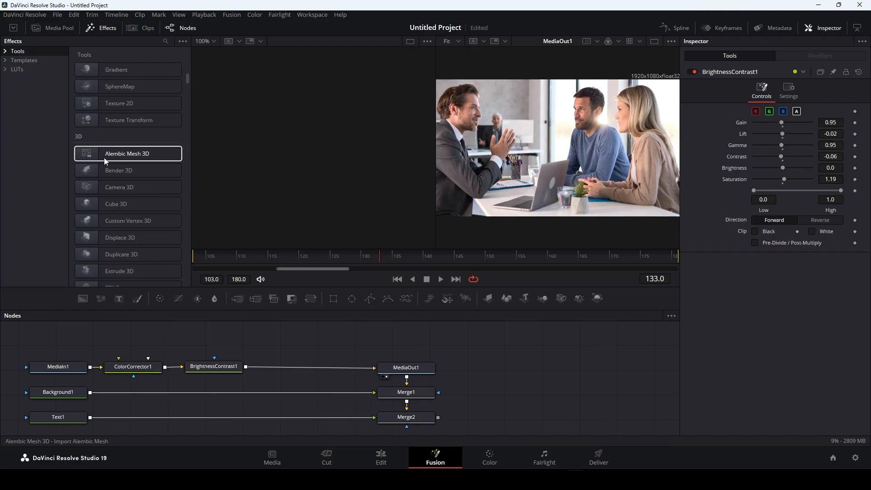
pyautogui.scroll(-6, 104, 159)
pyautogui.scroll(-3, 104, 159)
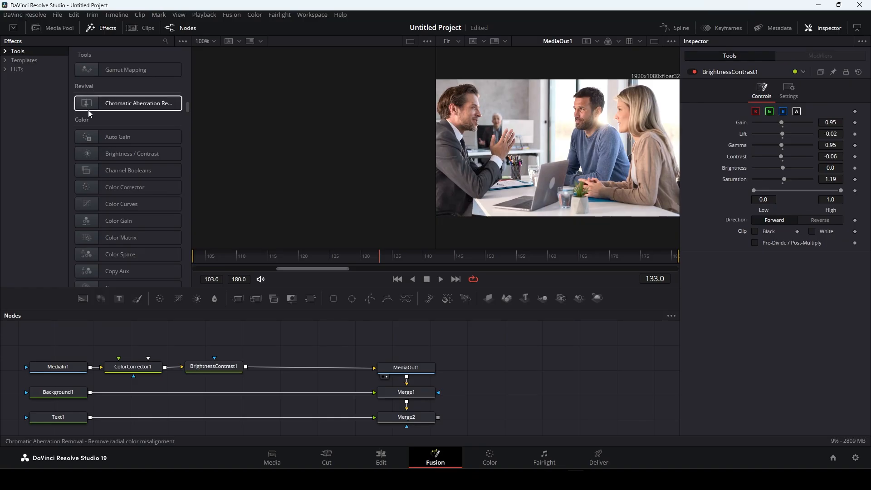
pyautogui.scroll(-3, 124, 217)
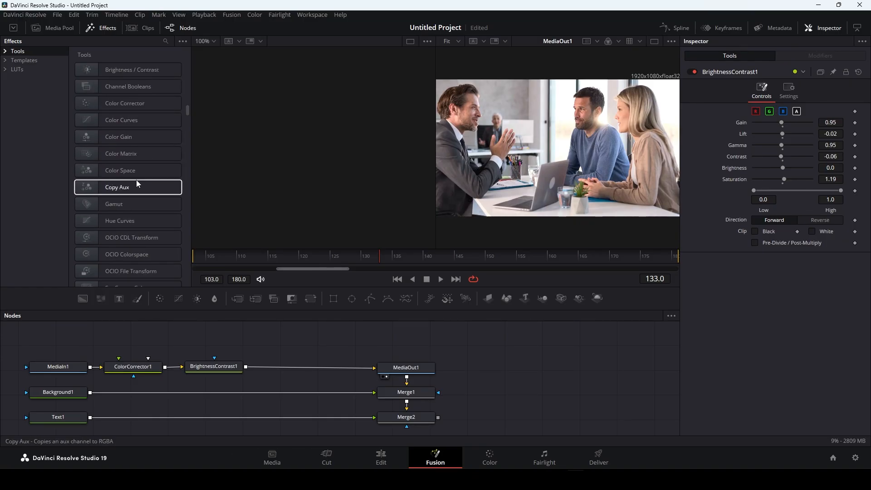
pyautogui.scroll(-3, 139, 218)
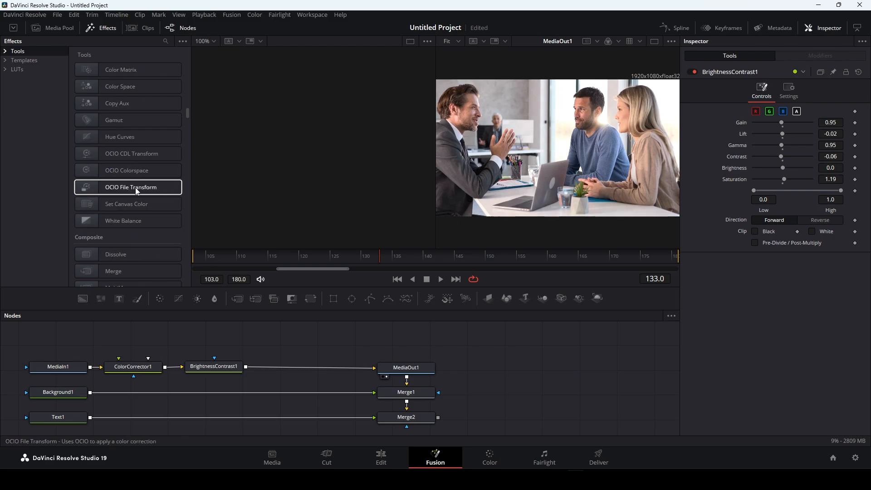
pyautogui.moveTo(130, 224); pyautogui.dragTo(289, 370)
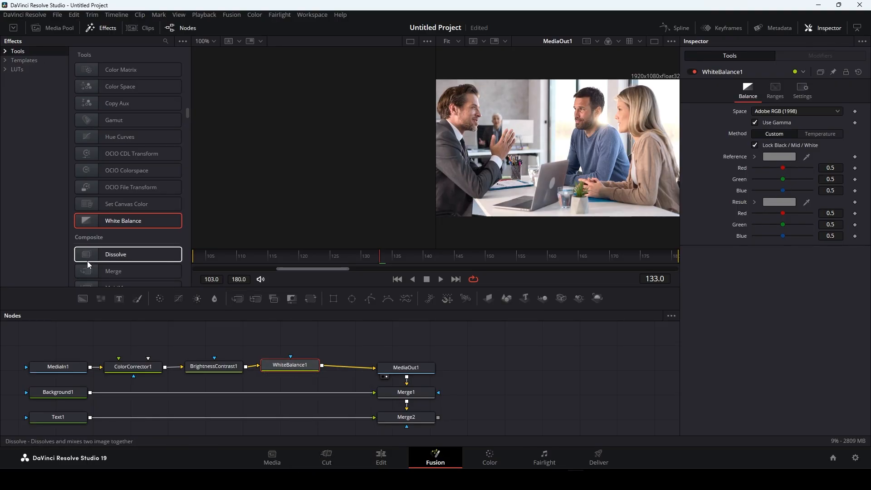
# Step: Insert a Dissolve node between WhiteBalance1 and MediaOut1, space the nodes out, and try its Background/Foreground setting, leaving it at 1.0
pyautogui.scroll(-5, 87, 260)
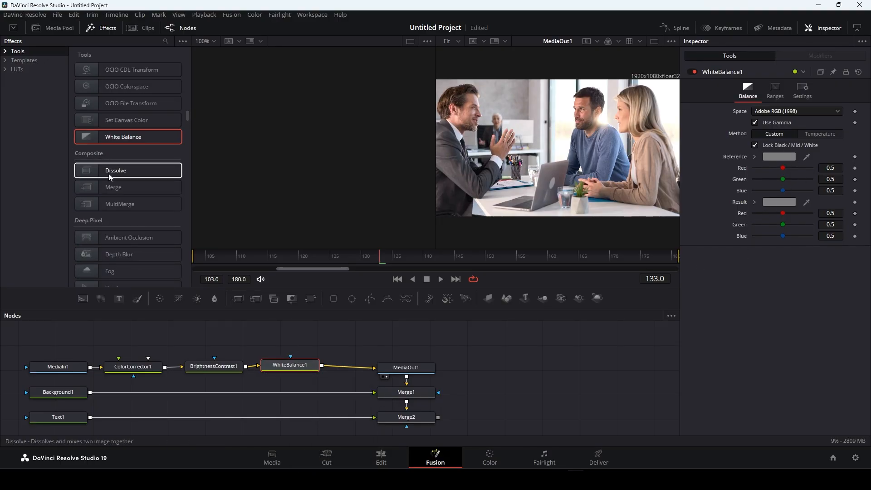
pyautogui.moveTo(129, 173); pyautogui.dragTo(347, 367)
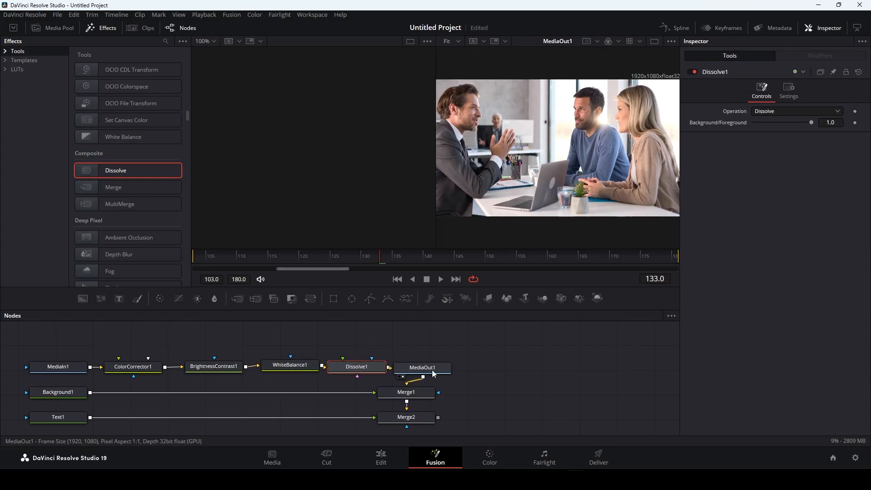
pyautogui.moveTo(434, 373); pyautogui.dragTo(555, 362)
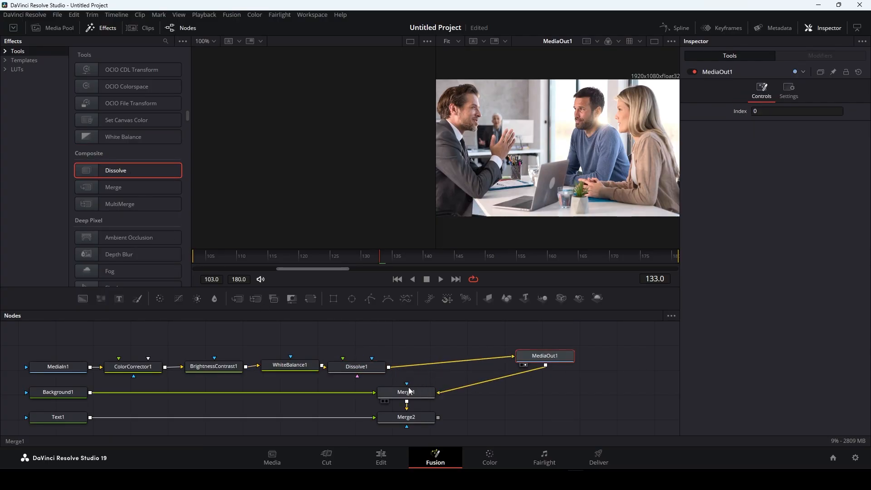
pyautogui.moveTo(361, 367); pyautogui.dragTo(385, 368)
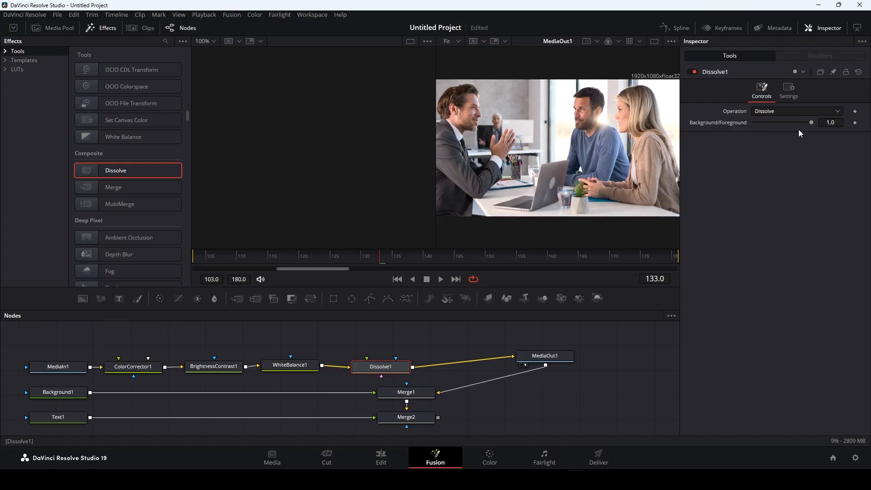
pyautogui.moveTo(810, 123); pyautogui.dragTo(798, 124)
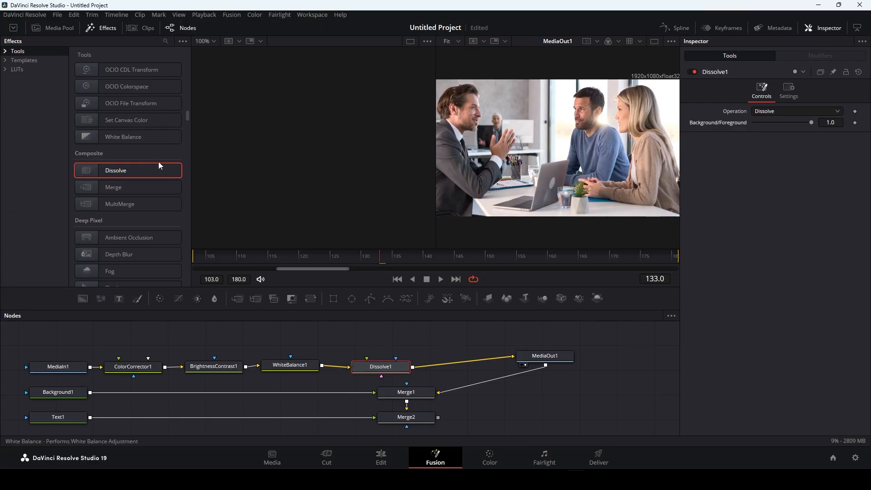
# Step: Browse the effects library's remaining tools, its Templates including the Fusion group, and the LUTs
pyautogui.scroll(-4, 141, 224)
pyautogui.scroll(-8, 124, 214)
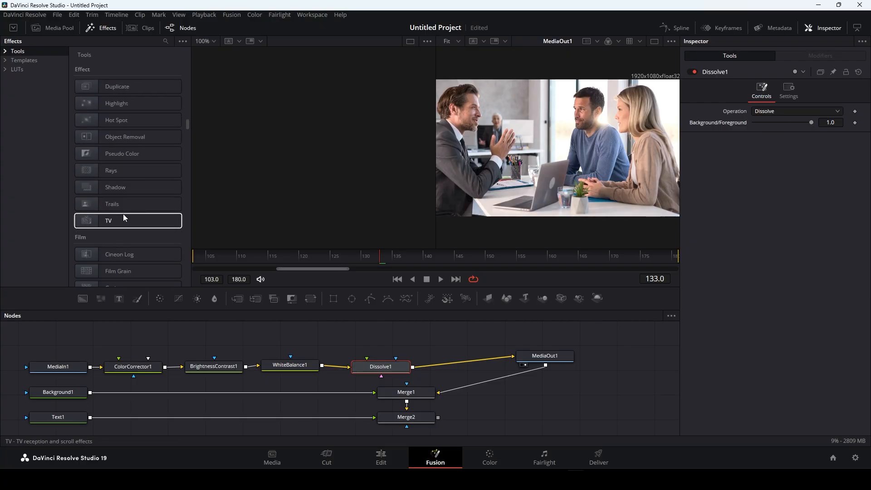
pyautogui.scroll(-10, 121, 213)
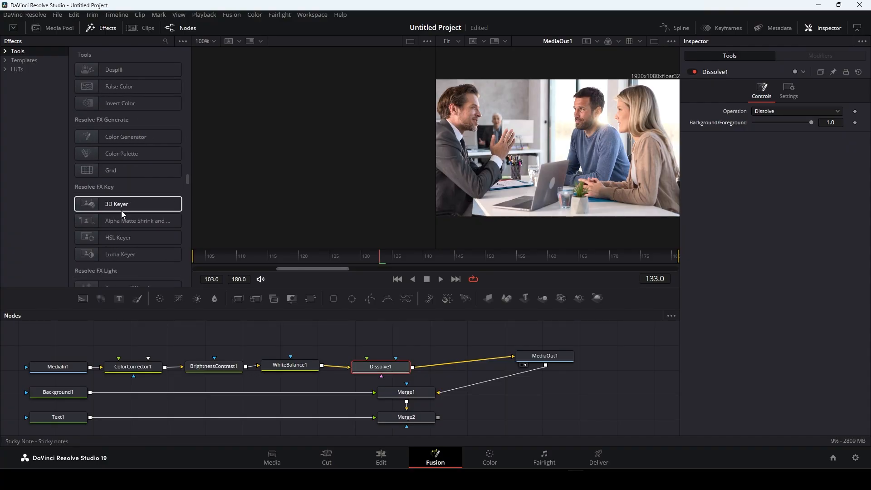
pyautogui.scroll(-10, 121, 210)
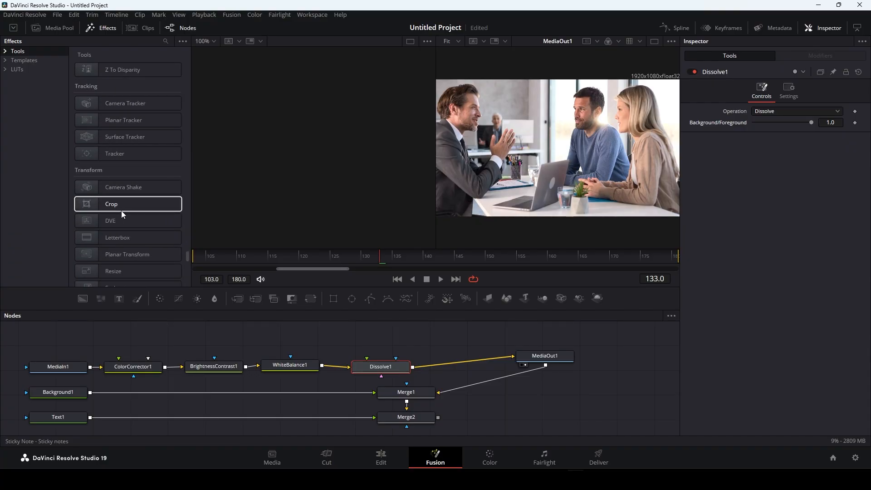
pyautogui.click(15, 61)
pyautogui.scroll(-10, 140, 154)
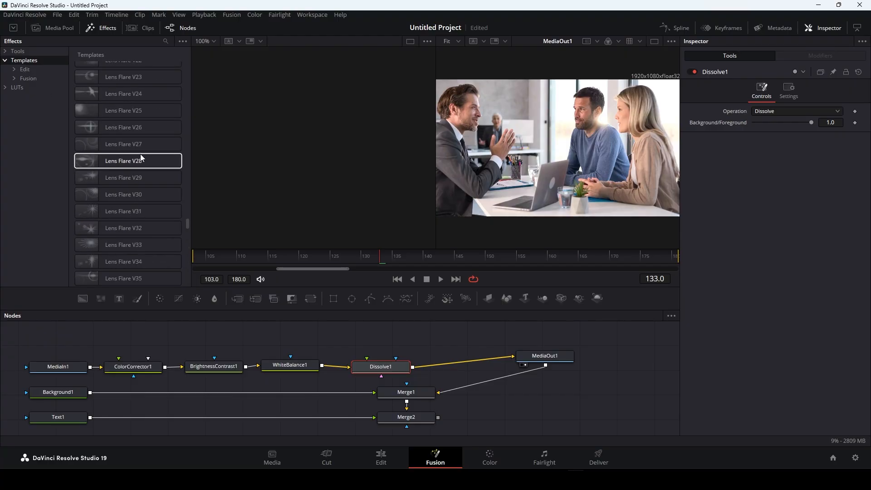
pyautogui.scroll(3, 119, 157)
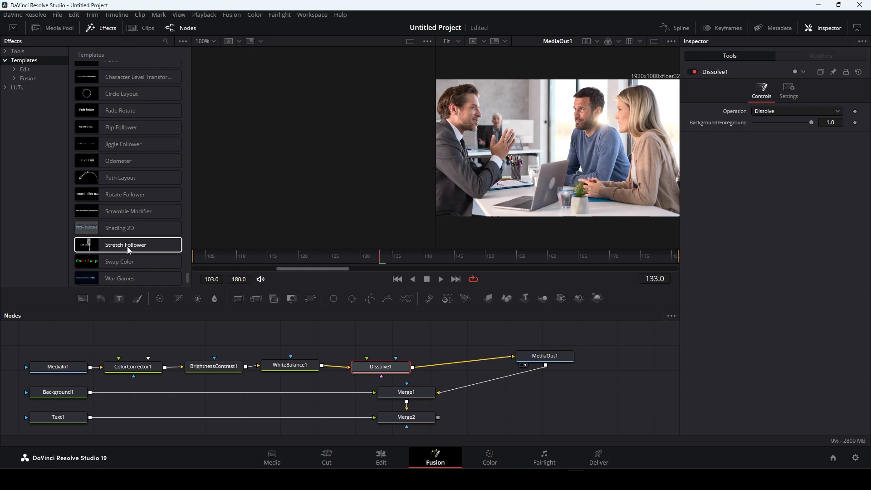
pyautogui.click(28, 78)
pyautogui.scroll(-5, 148, 212)
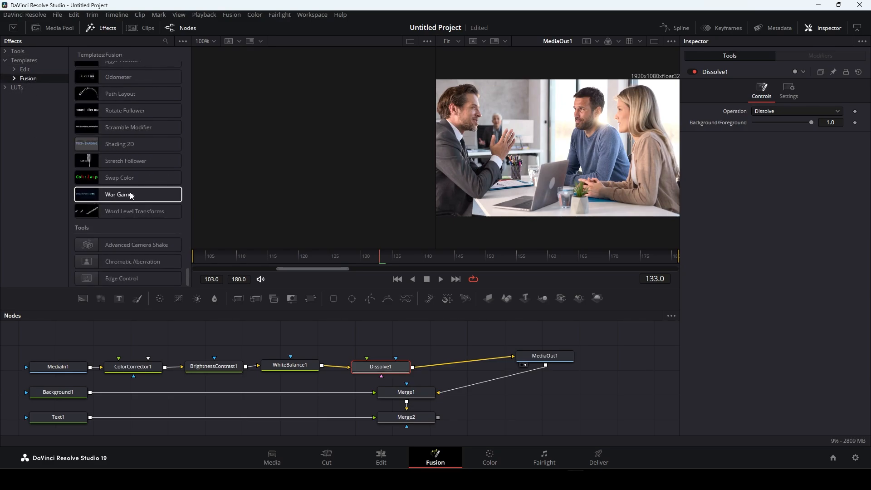
pyautogui.click(17, 87)
pyautogui.scroll(5, 150, 181)
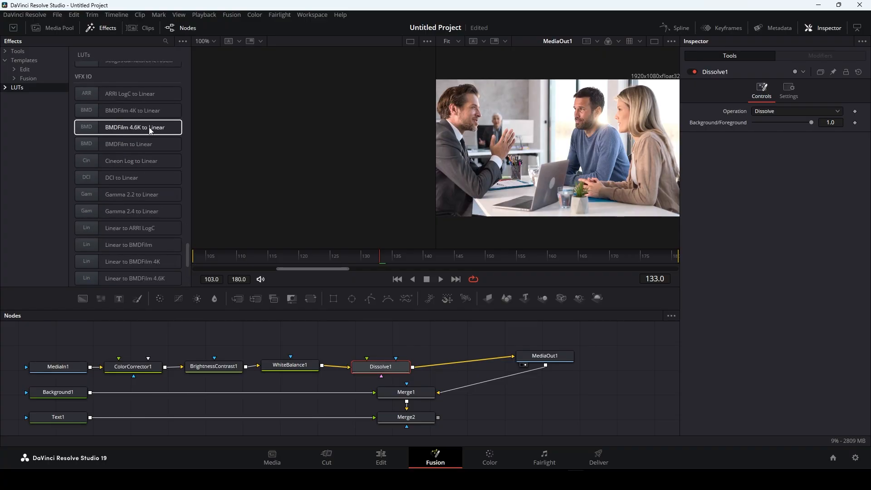
# Step: Try adding a BMDFilm to Linear LUT node above the Dissolve1 node, and delete it
pyautogui.moveTo(144, 146); pyautogui.dragTo(155, 195)
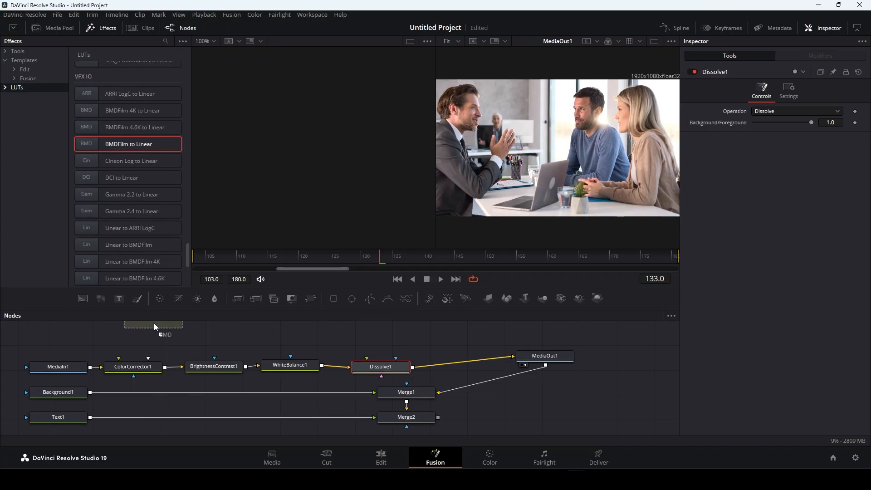
pyautogui.moveTo(154, 326); pyautogui.dragTo(433, 348)
pyautogui.press('Delete')
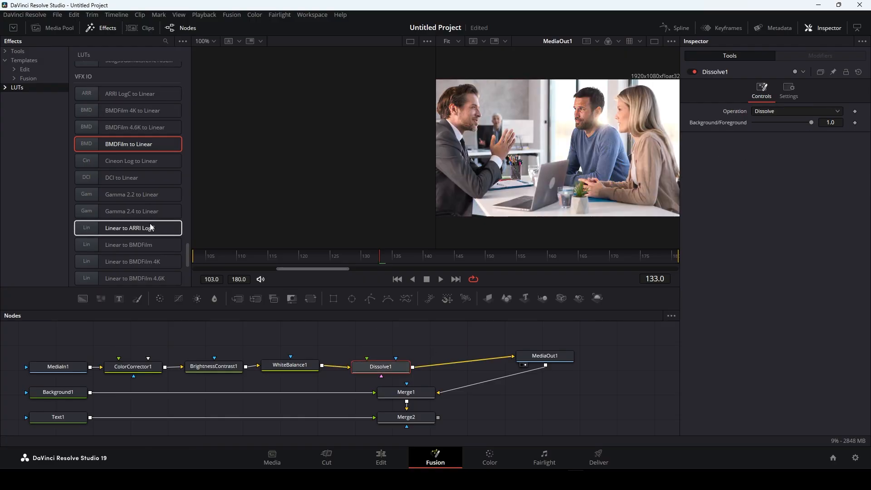
# Step: Try a BMDFilm to Linear LUT between MediaIn1 and ColorCorrector1 with pre-gain 0.95 and post-gain 0.89, and delete its node
pyautogui.moveTo(92, 306); pyautogui.dragTo(115, 345)
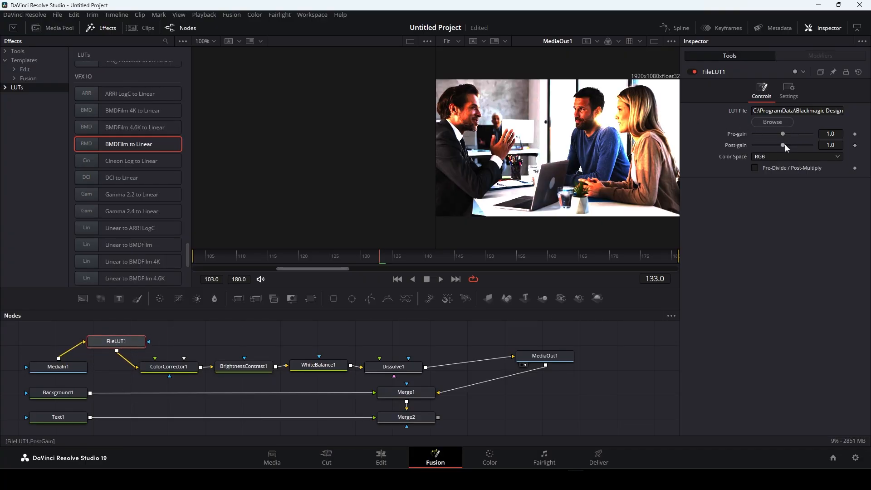
pyautogui.moveTo(784, 144)
pyautogui.mouseDown()
pyautogui.moveTo(768, 146)
pyautogui.moveTo(778, 146)
pyautogui.moveTo(774, 135)
pyautogui.moveTo(783, 141)
pyautogui.mouseUp()
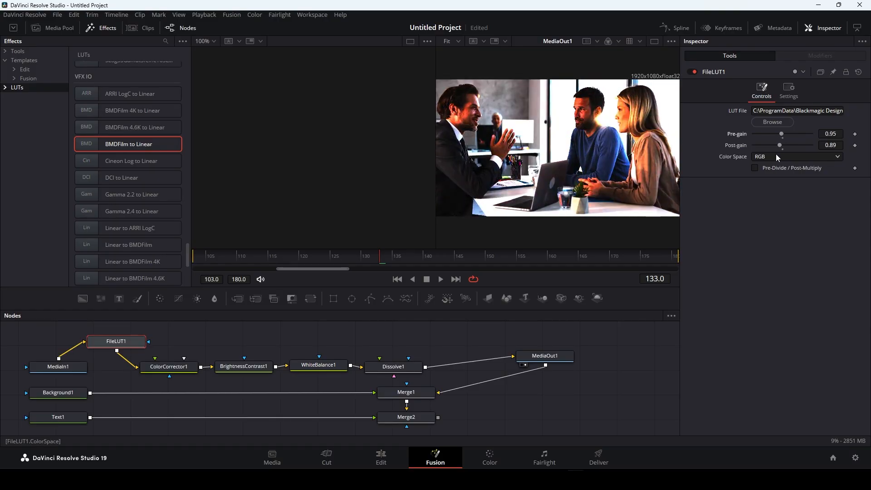
pyautogui.click(775, 154)
pyautogui.click(775, 155)
pyautogui.press('Delete')
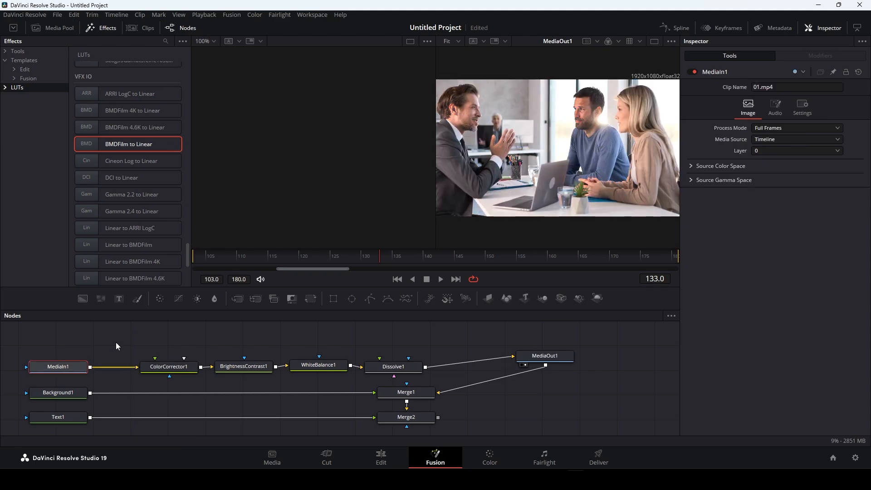
# Step: Try adding a V-Log to V-709 LUT node above MediaIn1, delete it, and look through the neighbouring LUTs
pyautogui.scroll(-4, 163, 229)
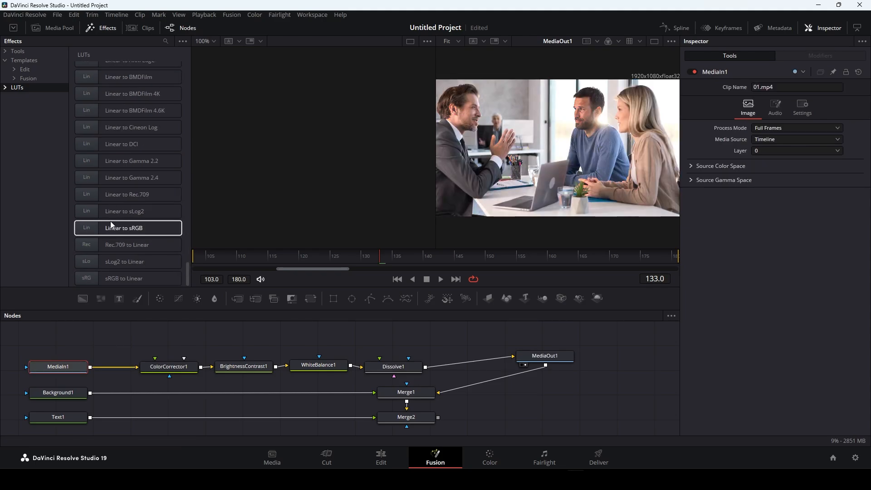
pyautogui.scroll(6, 123, 182)
pyautogui.moveTo(122, 112); pyautogui.dragTo(111, 347)
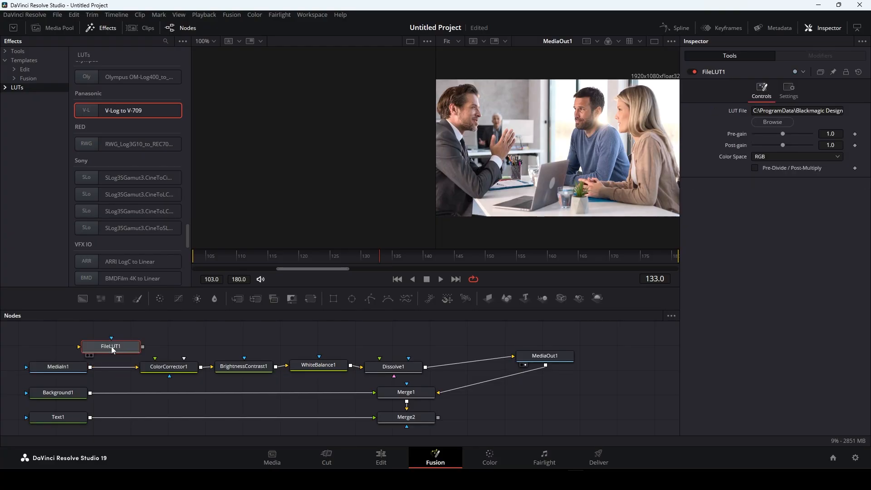
pyautogui.press('Delete')
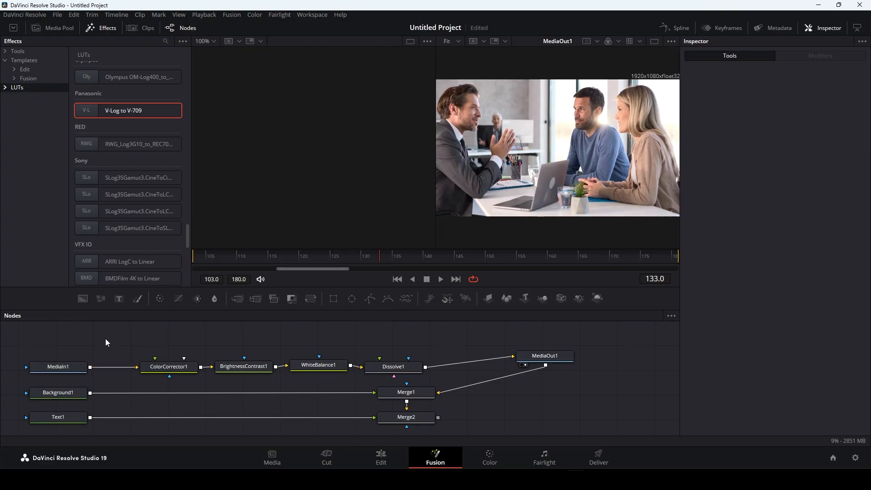
pyautogui.moveTo(139, 277); pyautogui.dragTo(116, 366)
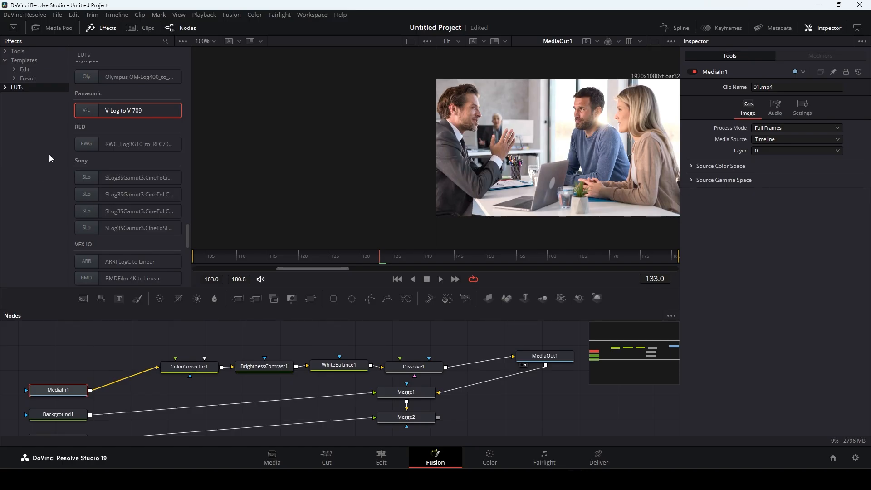
pyautogui.scroll(-2, 133, 204)
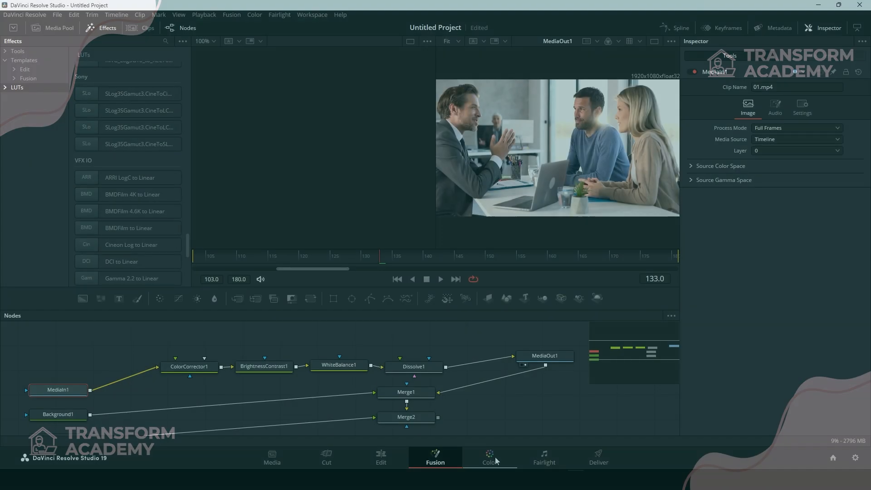
# Step: Switch to the Color page and review node 01's options for adding further nodes
pyautogui.click(495, 456)
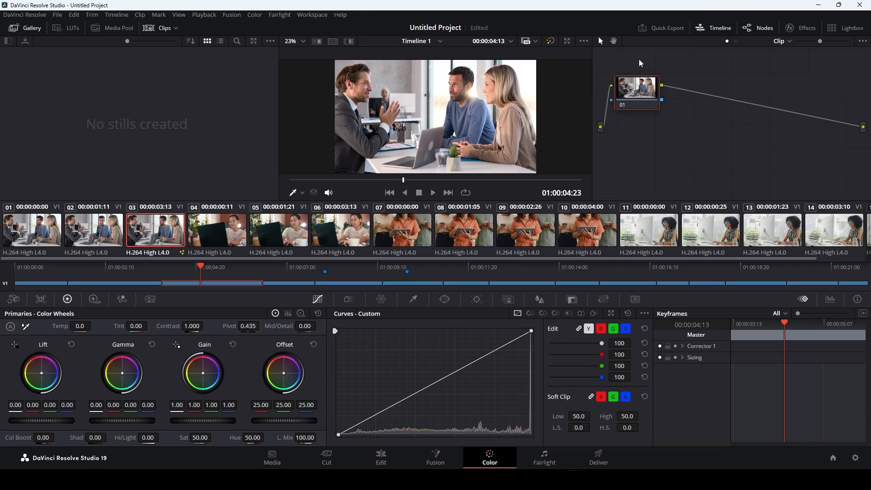
pyautogui.rightClick(662, 88)
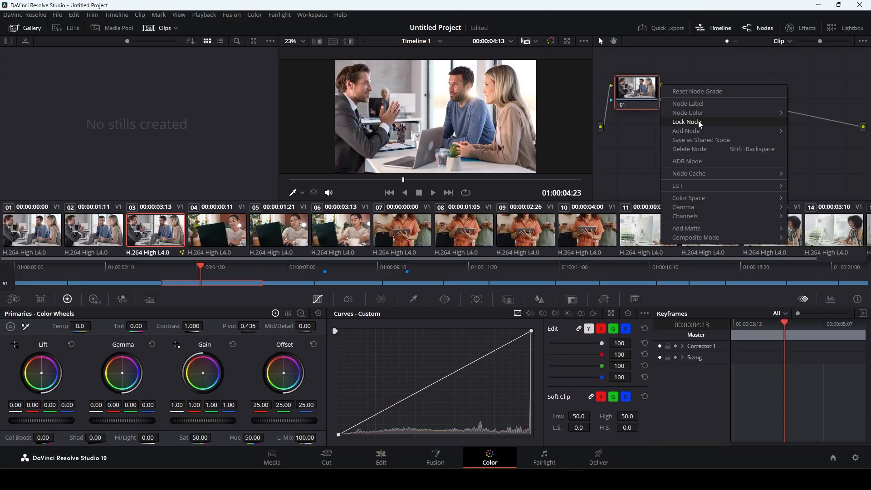
pyautogui.moveTo(702, 133)
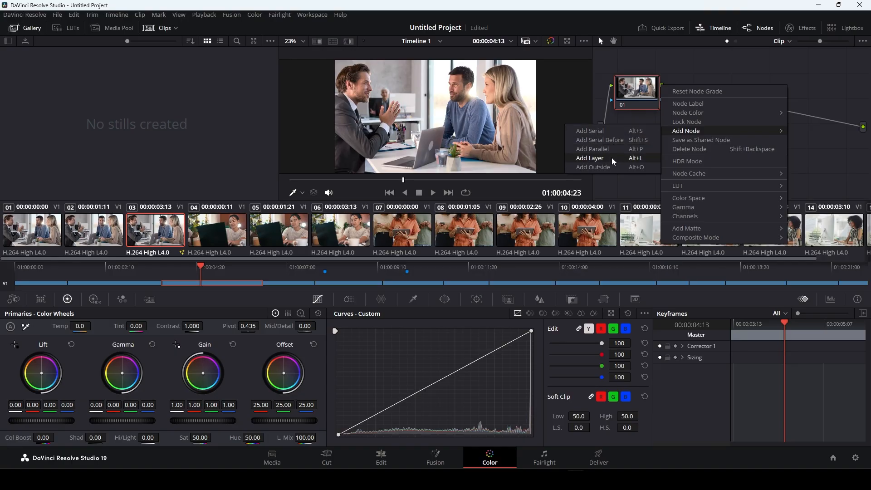
pyautogui.click(693, 69)
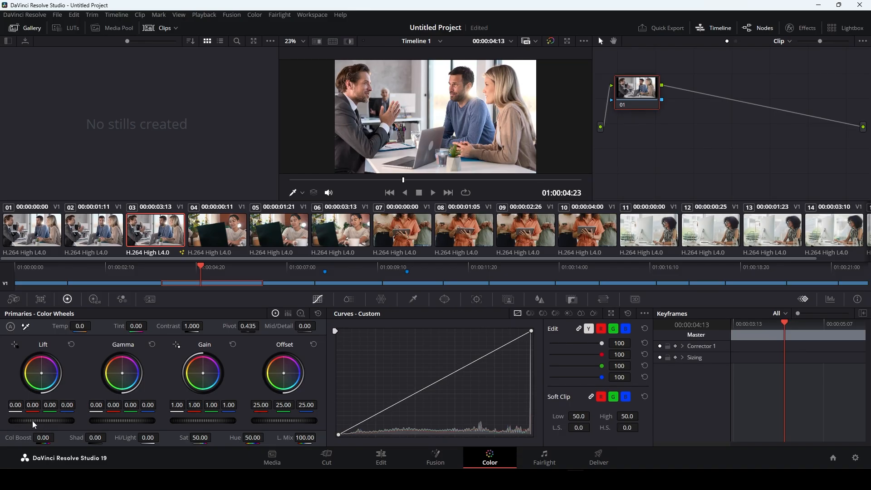
# Step: Set lift to -0.07, gain to 0.98 and offset to 23.25, and raise the custom curve's black point slightly
pyautogui.moveTo(34, 424); pyautogui.dragTo(23, 424)
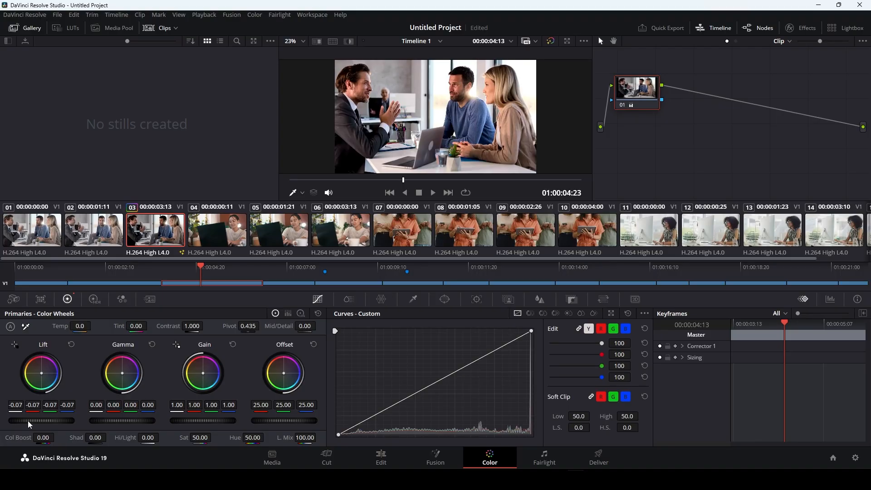
pyautogui.moveTo(126, 424); pyautogui.dragTo(125, 424)
pyautogui.moveTo(203, 420); pyautogui.dragTo(199, 421)
pyautogui.moveTo(292, 425); pyautogui.dragTo(339, 425)
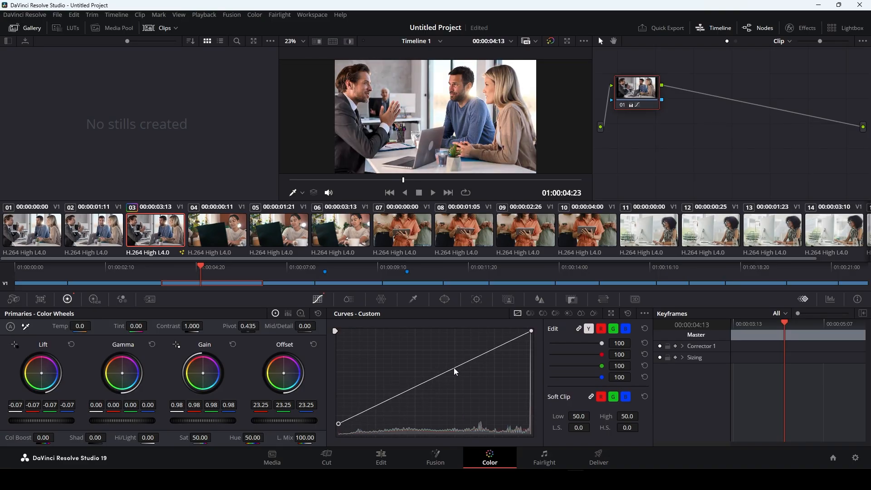
# Step: Add three control points along the custom curve and raise the middle and upper ones slightly
pyautogui.moveTo(454, 368)
pyautogui.mouseDown()
pyautogui.moveTo(449, 355)
pyautogui.moveTo(452, 364)
pyautogui.mouseUp()
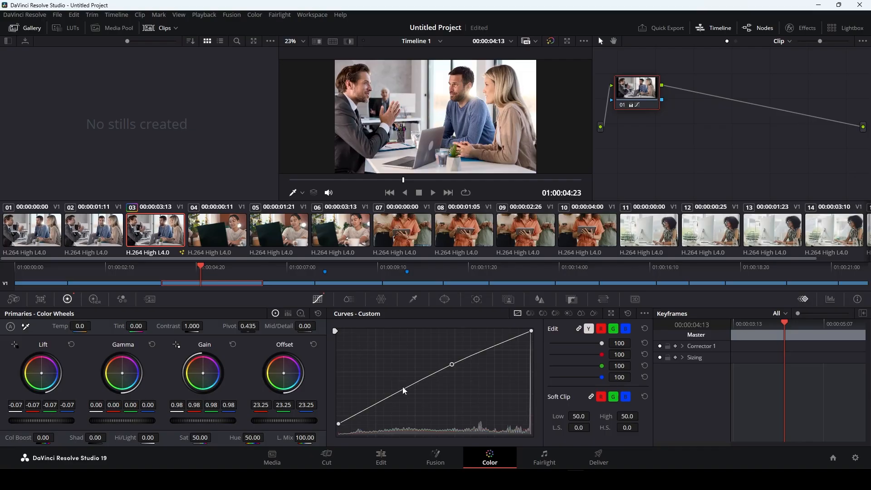
pyautogui.click(404, 390)
pyautogui.click(492, 345)
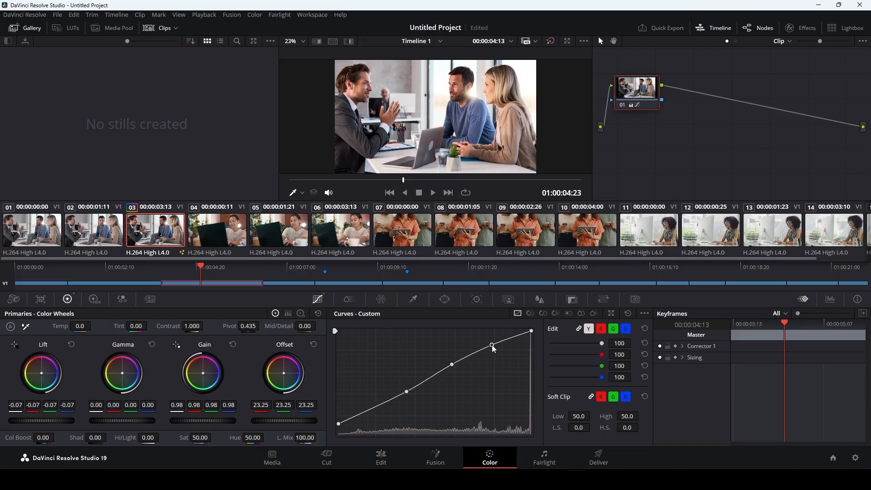
pyautogui.moveTo(493, 346); pyautogui.dragTo(490, 340)
# Step: Move the keyframe playhead to 00:00:04:26, and toggle the node graph's display, leaving it shown
pyautogui.moveTo(783, 324); pyautogui.dragTo(807, 353)
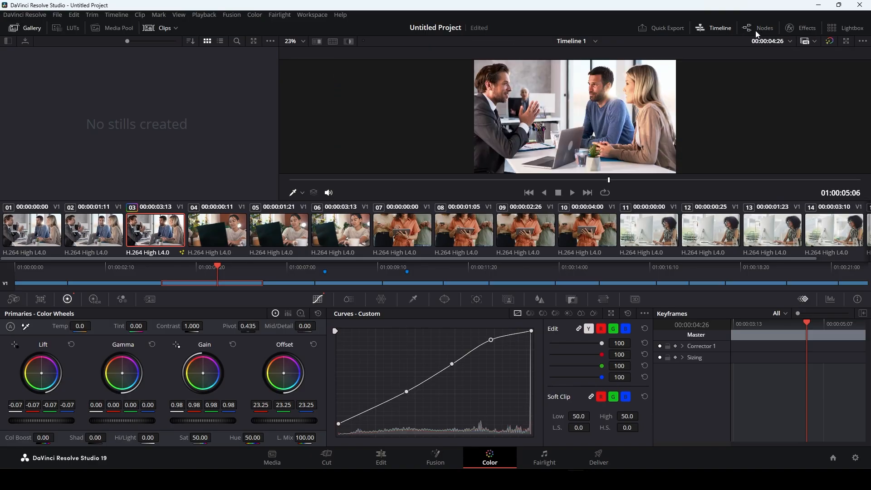
pyautogui.click(756, 30)
pyautogui.click(756, 29)
pyautogui.click(756, 29)
# Step: Try a Gaussian Blur effect as a node after node 01 with a strength of 0.192, and delete it
pyautogui.click(801, 28)
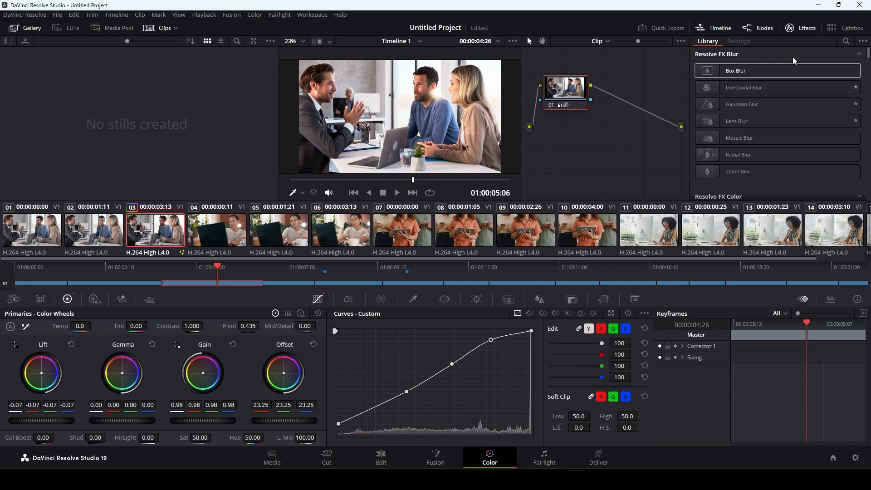
pyautogui.moveTo(746, 109); pyautogui.dragTo(626, 106)
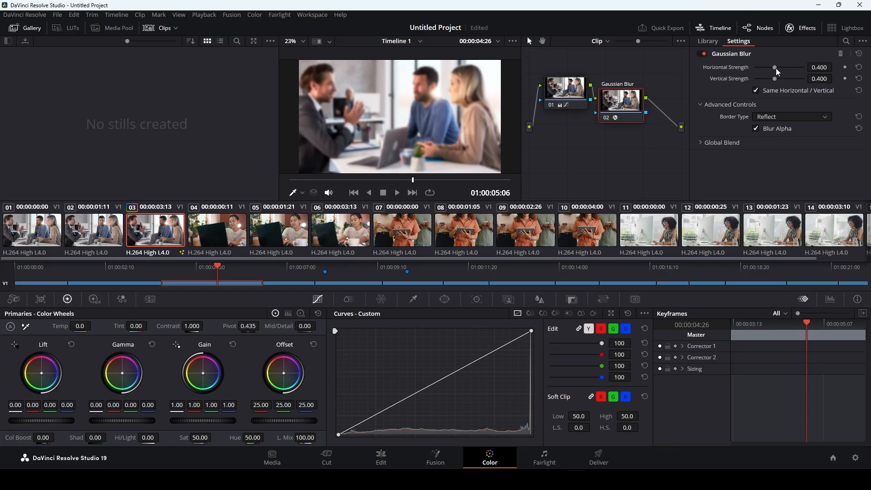
pyautogui.moveTo(777, 71); pyautogui.dragTo(764, 70)
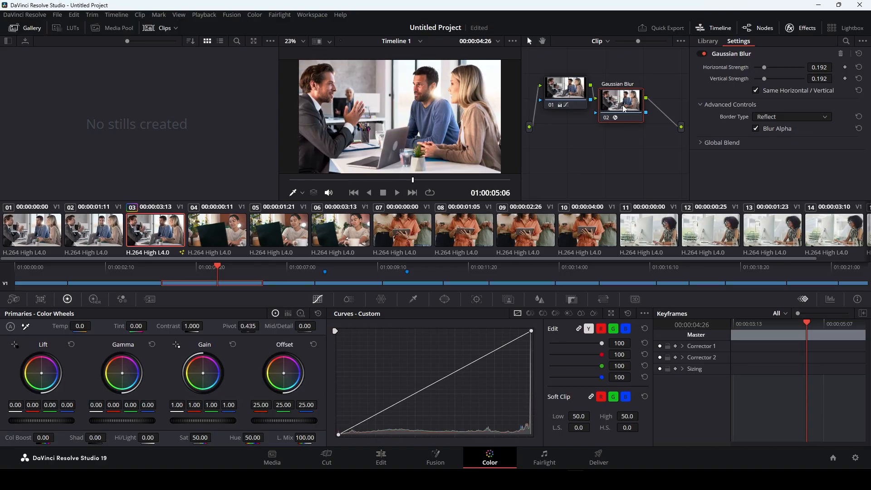
pyautogui.press('Delete')
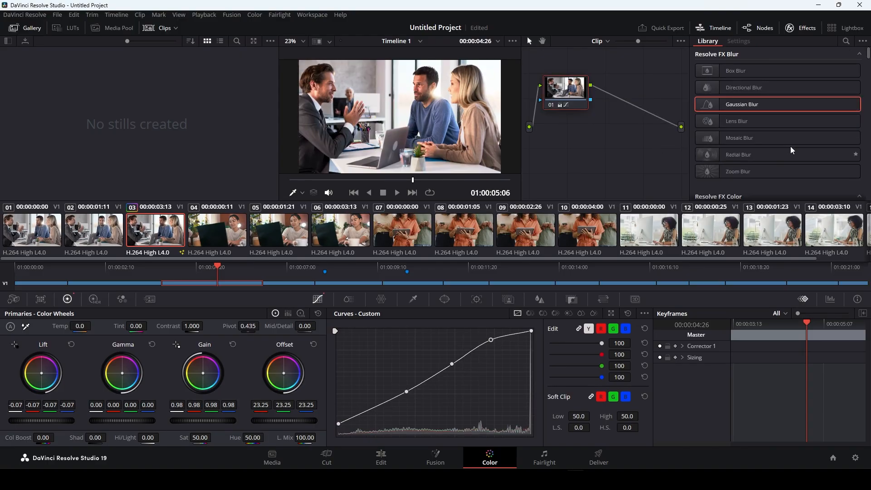
# Step: Try a Color Stabilizer effect as a node after node 01 with Entire Frame as its region of analysis, and delete it
pyautogui.scroll(-5, 789, 149)
pyautogui.scroll(3, 791, 148)
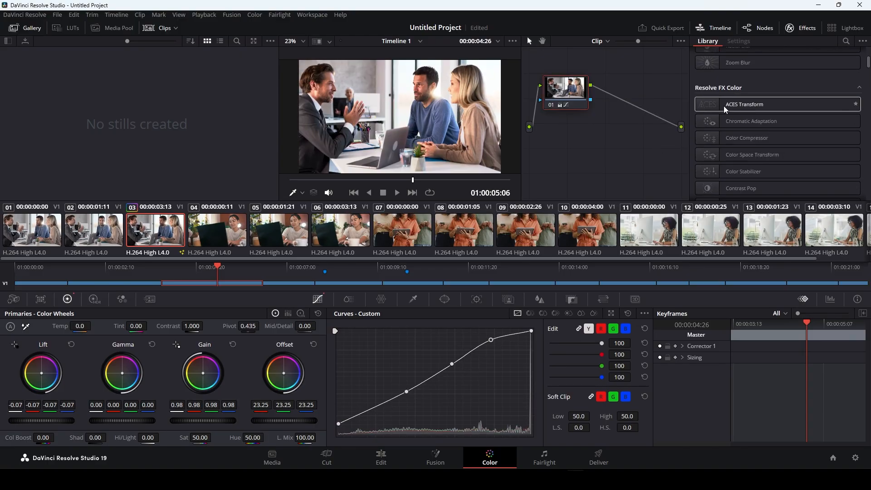
pyautogui.scroll(-1, 729, 139)
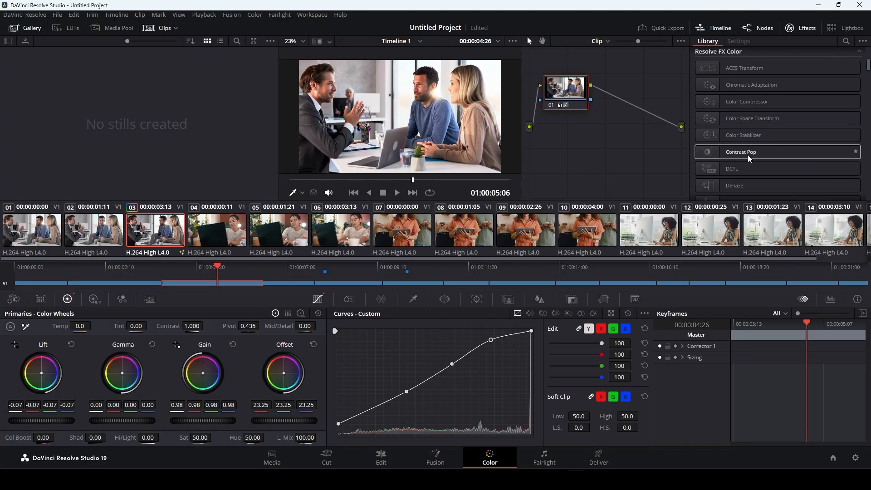
pyautogui.moveTo(748, 140); pyautogui.dragTo(631, 109)
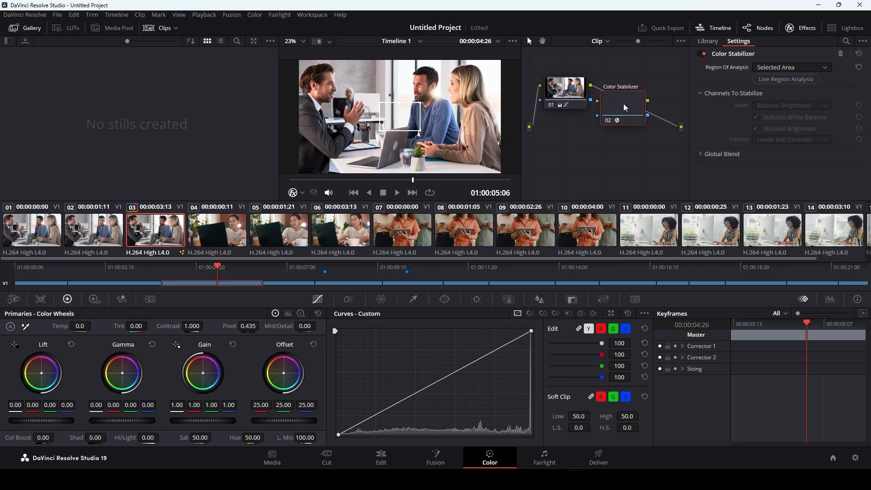
pyautogui.click(797, 69)
pyautogui.click(798, 67)
pyautogui.click(791, 67)
pyautogui.click(782, 80)
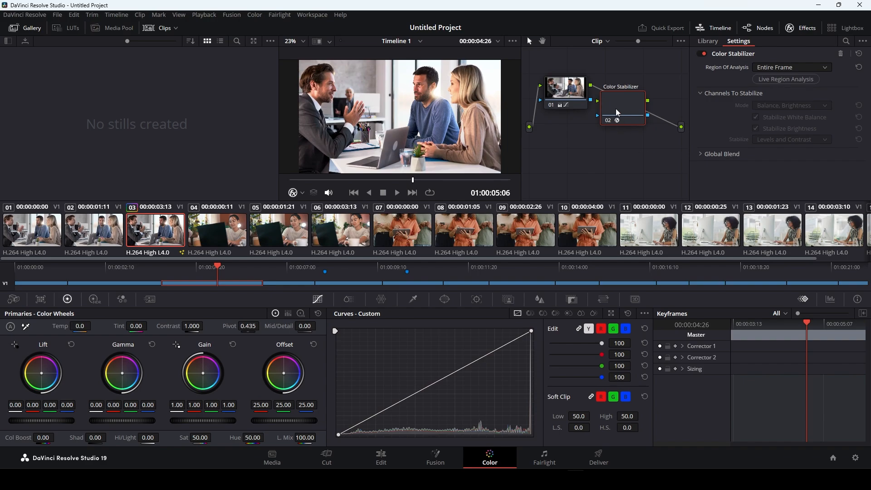
pyautogui.press('Delete')
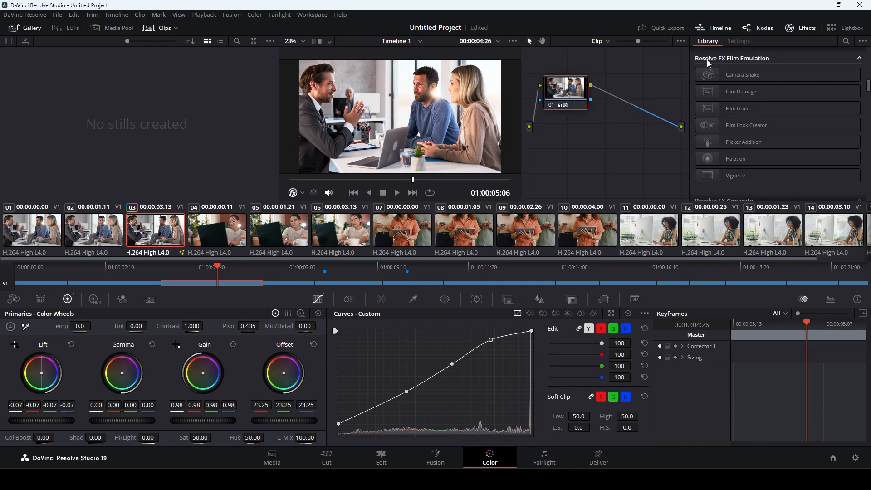
# Step: Add a Vignette effect node after node 01 with size 0.751, anamorphism 1.971 and softness 0.532
pyautogui.moveTo(735, 175); pyautogui.dragTo(621, 99)
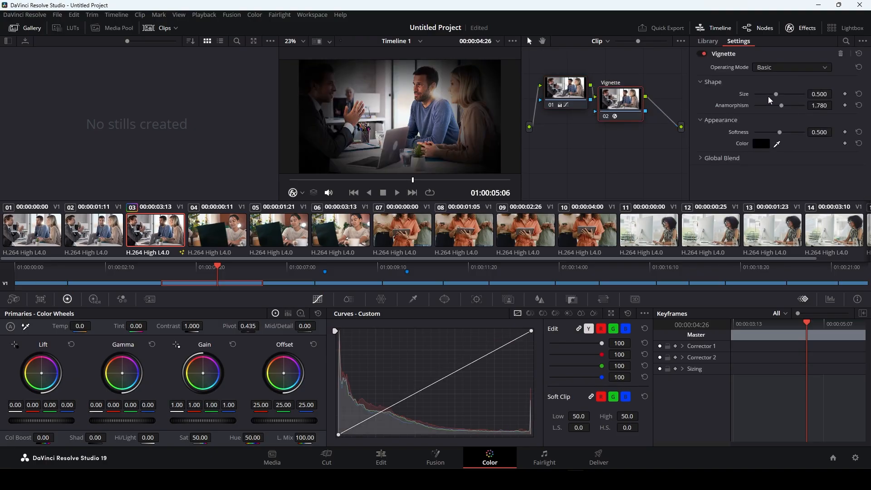
pyautogui.moveTo(777, 96); pyautogui.dragTo(782, 138)
pyautogui.click(780, 132)
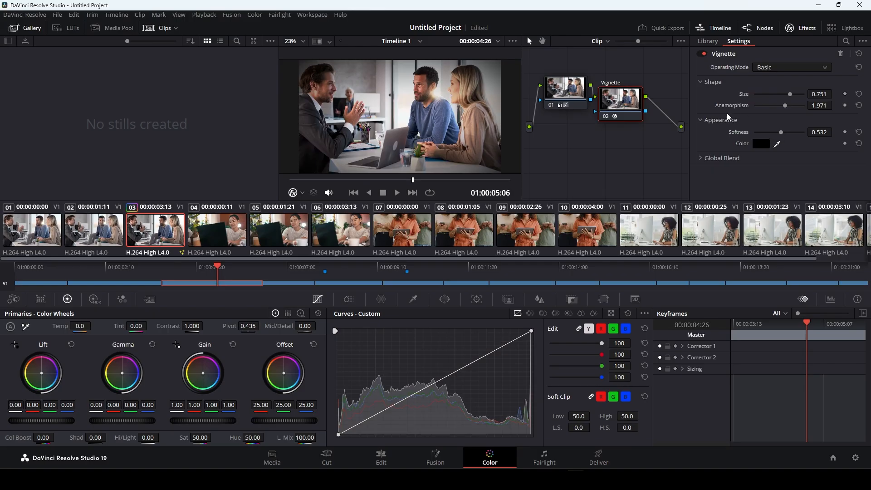
pyautogui.click(799, 27)
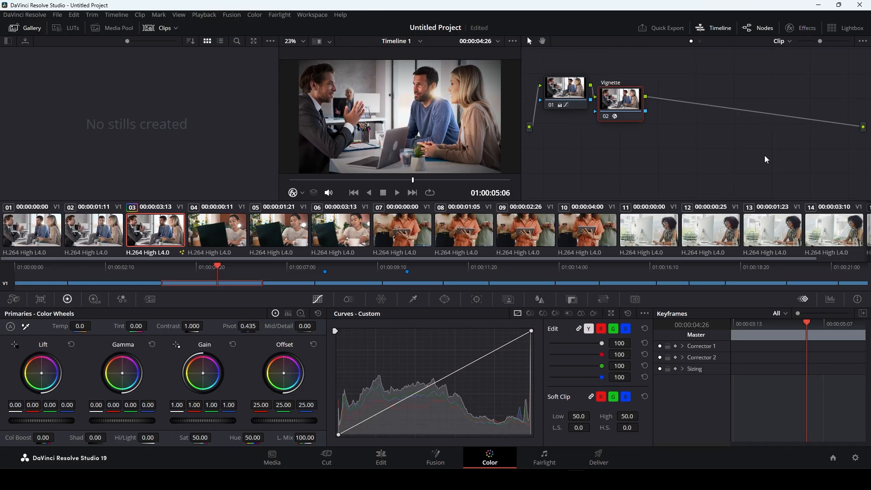
pyautogui.click(795, 30)
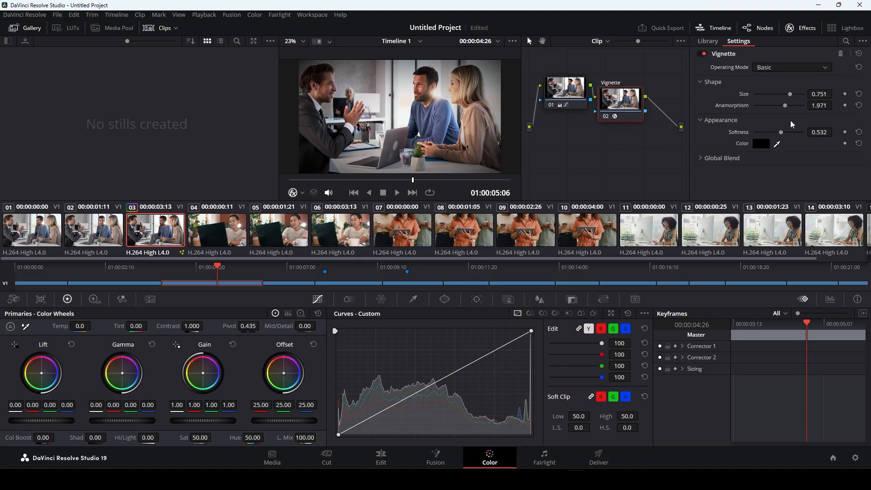
# Step: Examine the effects library from the Resolve FX Key category through to Resolve FX Warp
pyautogui.click(708, 42)
pyautogui.scroll(-8, 771, 132)
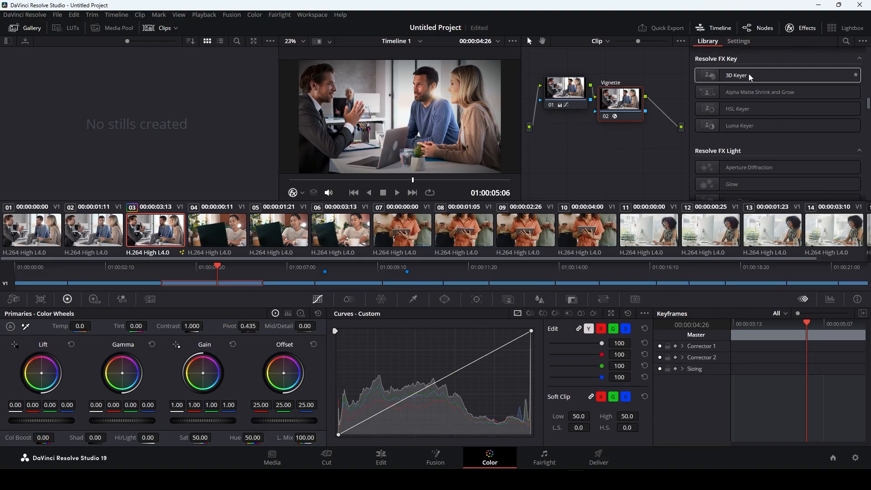
pyautogui.scroll(-5, 740, 106)
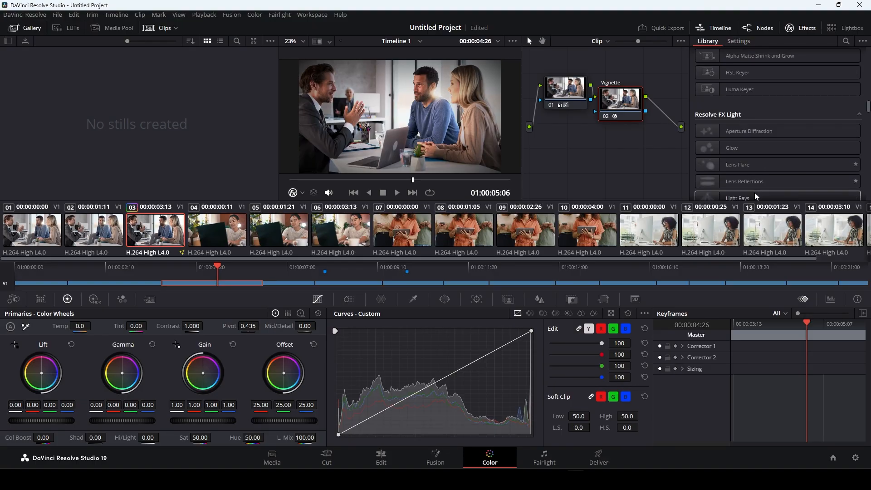
pyautogui.scroll(-3, 744, 159)
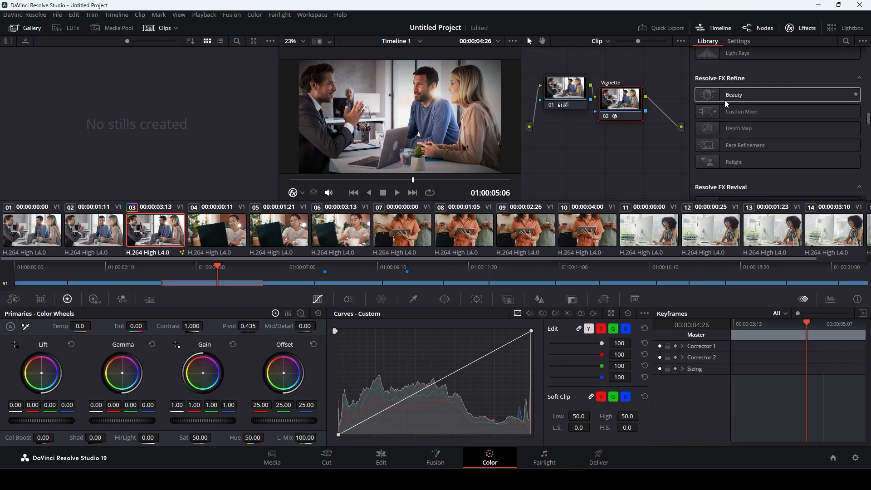
pyautogui.scroll(-3, 765, 153)
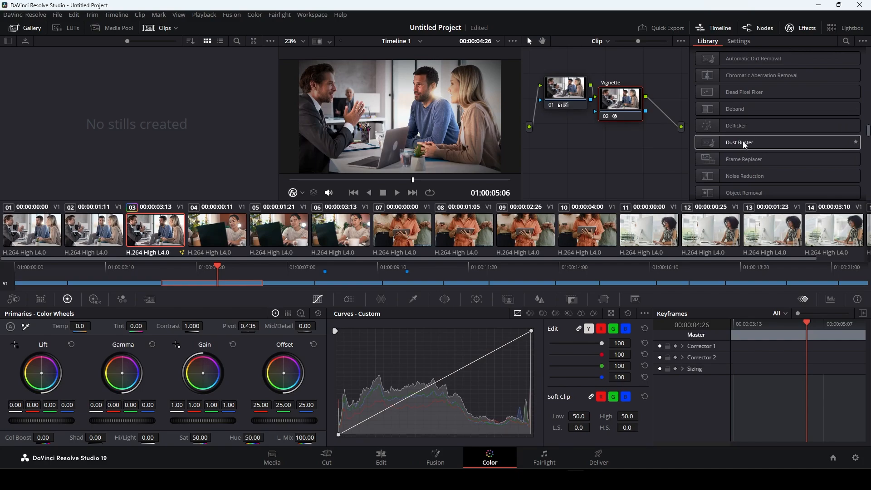
pyautogui.scroll(-3, 762, 154)
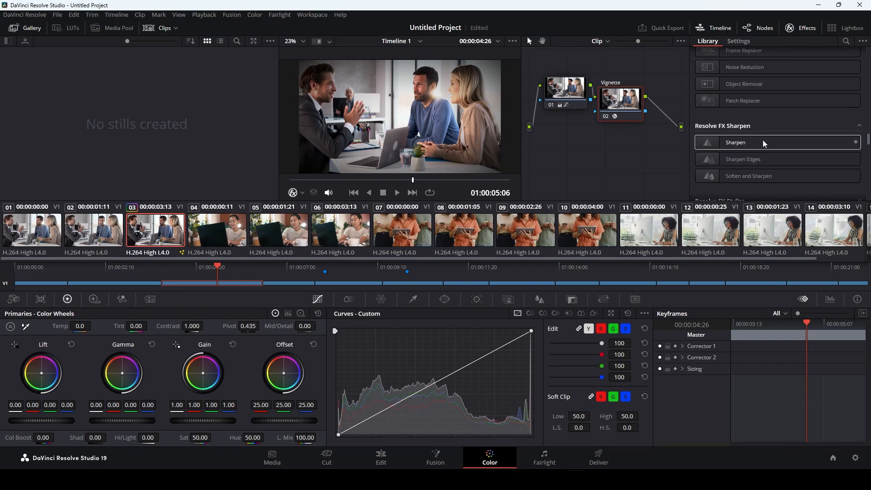
pyautogui.scroll(-2, 756, 169)
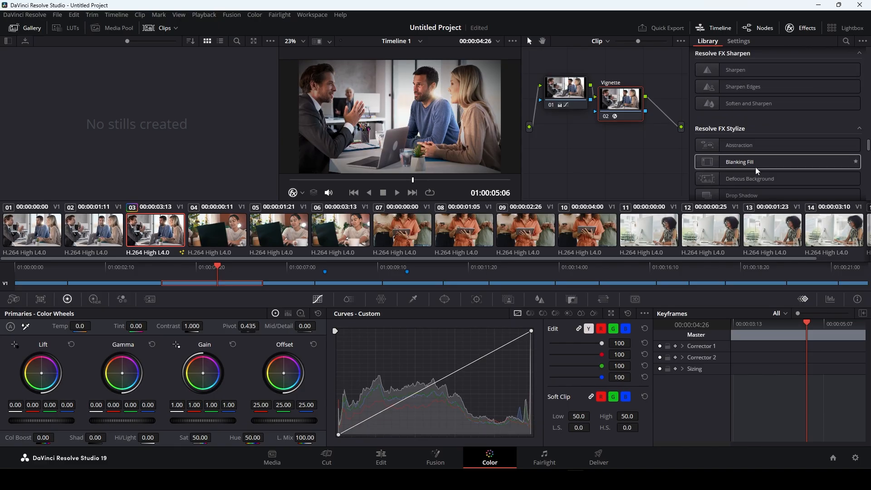
pyautogui.scroll(-1, 757, 167)
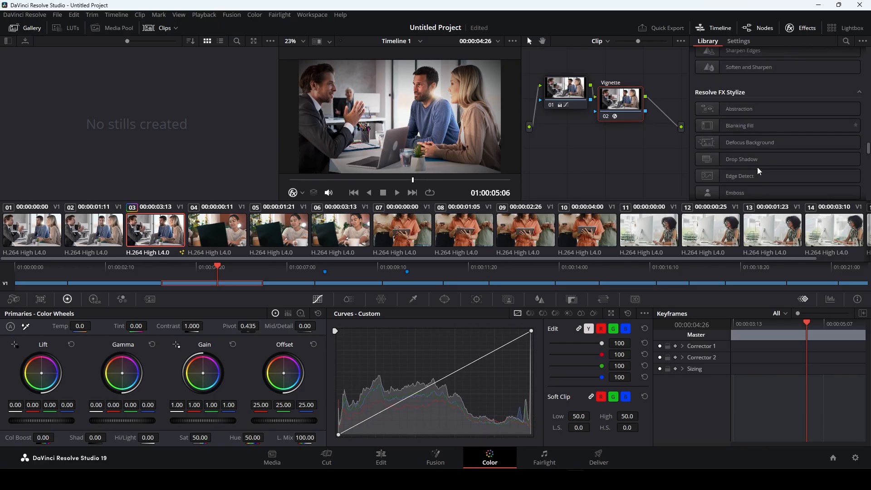
pyautogui.scroll(-2, 744, 162)
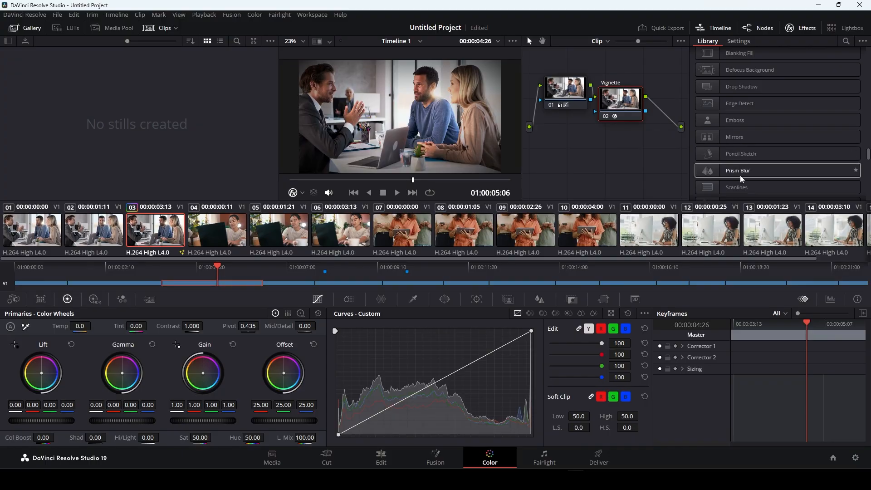
pyautogui.scroll(-6, 741, 173)
pyautogui.scroll(-3, 742, 180)
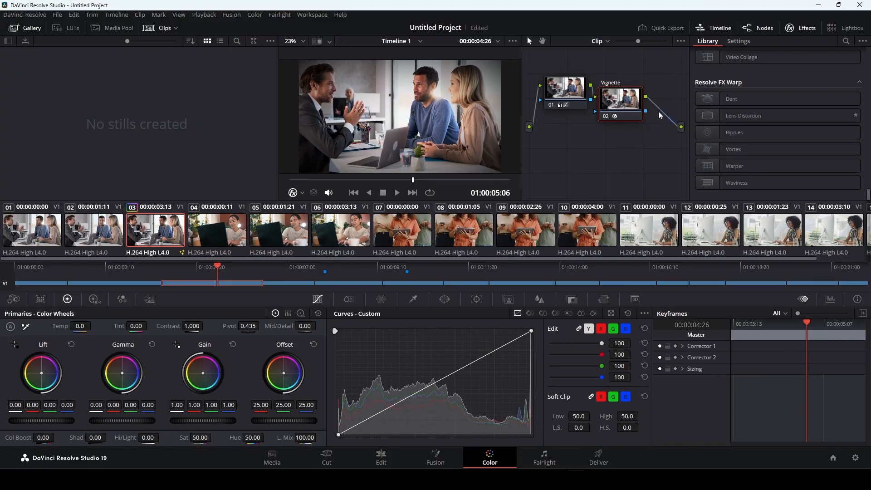
# Step: Nudge the Vignette node slightly away from node 01, and set the playhead to 01:00:00:24 on the Fairlight page
pyautogui.moveTo(615, 97); pyautogui.dragTo(619, 95)
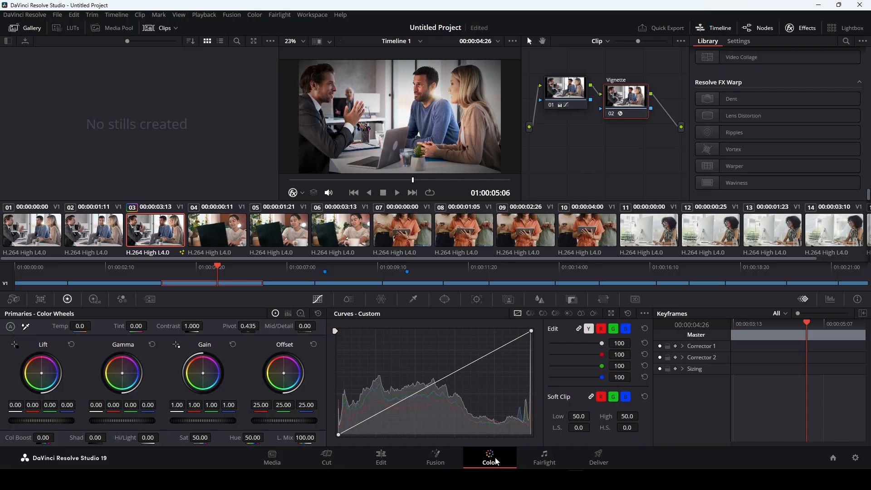
pyautogui.click(544, 459)
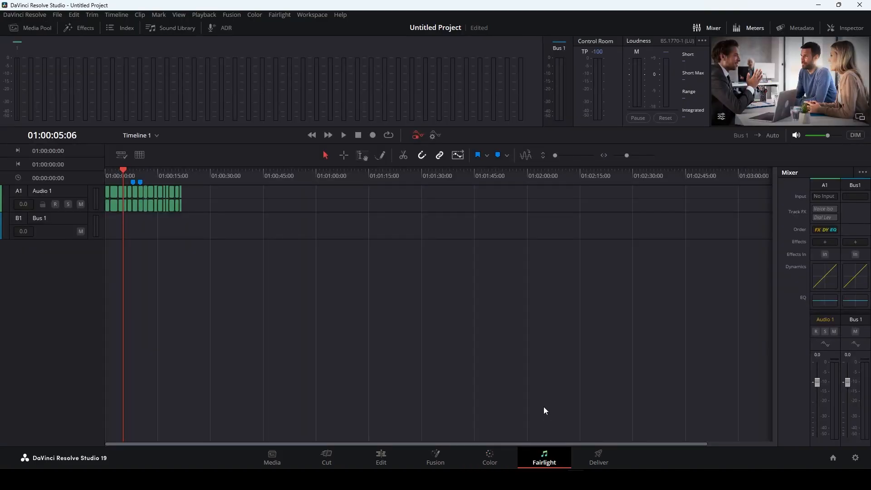
pyautogui.click(109, 175)
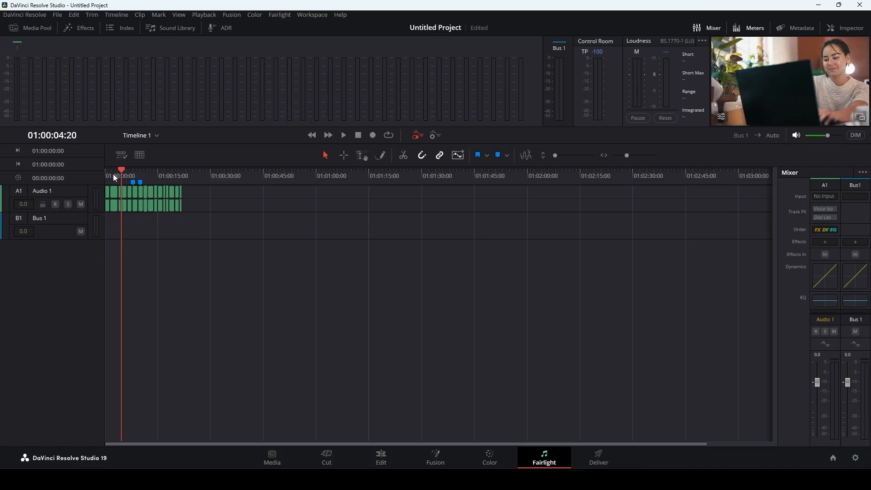
# Step: Place Voiceover.mp3 on a new Audio 2 track at the timeline start on the Edit page, and return to the Fairlight page
pyautogui.click(380, 459)
pyautogui.moveTo(151, 144); pyautogui.dragTo(293, 407)
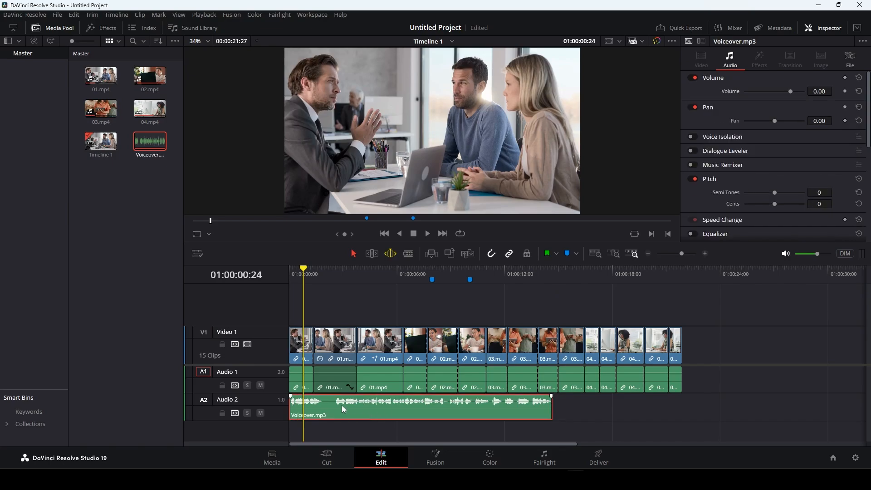
pyautogui.click(544, 457)
# Step: Select the voiceover clip on Audio 2 and play it back briefly, stopping at 01:00:03:22
pyautogui.click(123, 228)
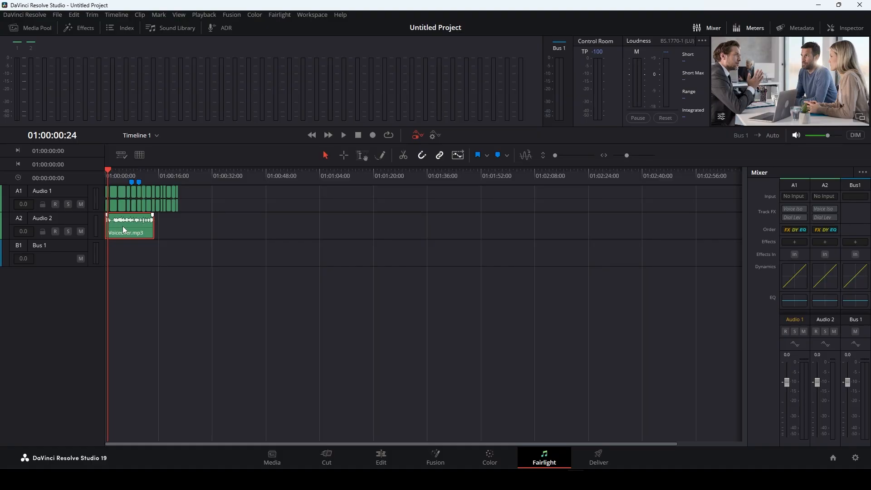
pyautogui.press('space')
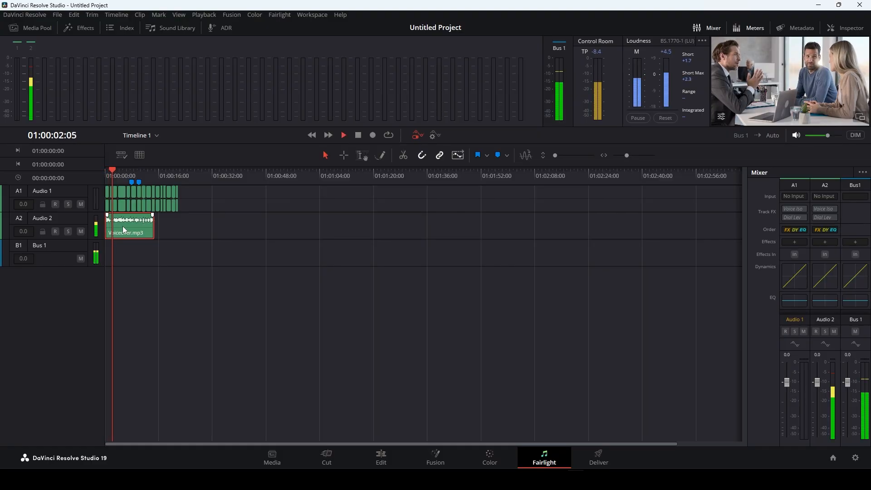
pyautogui.press('space')
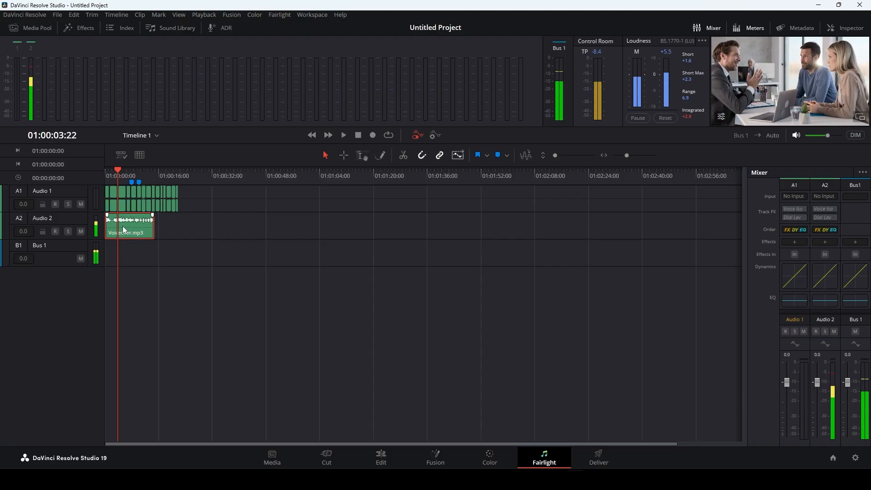
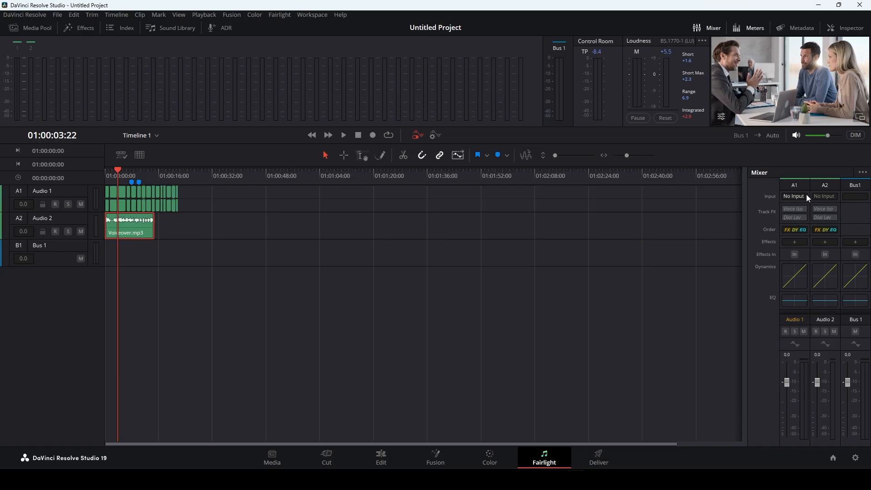
# Step: View the input options for Audio 2 without changing them, and enable Voice Isolation on that track
pyautogui.click(820, 198)
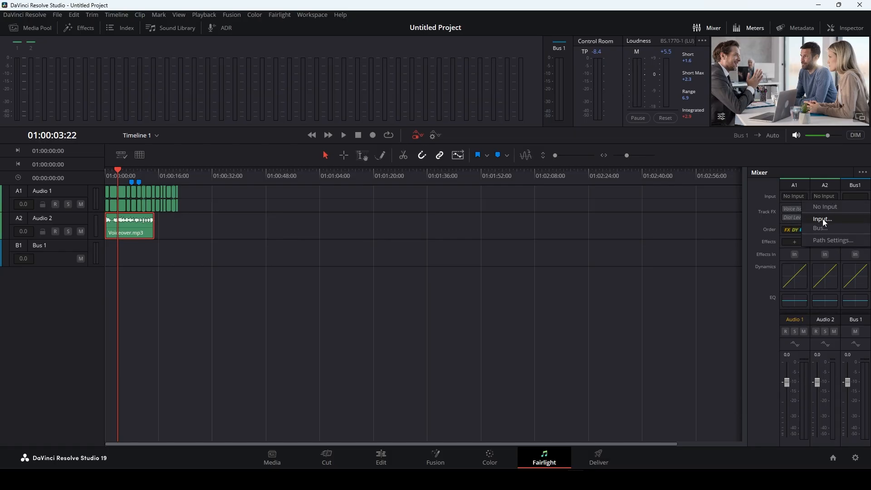
pyautogui.click(818, 200)
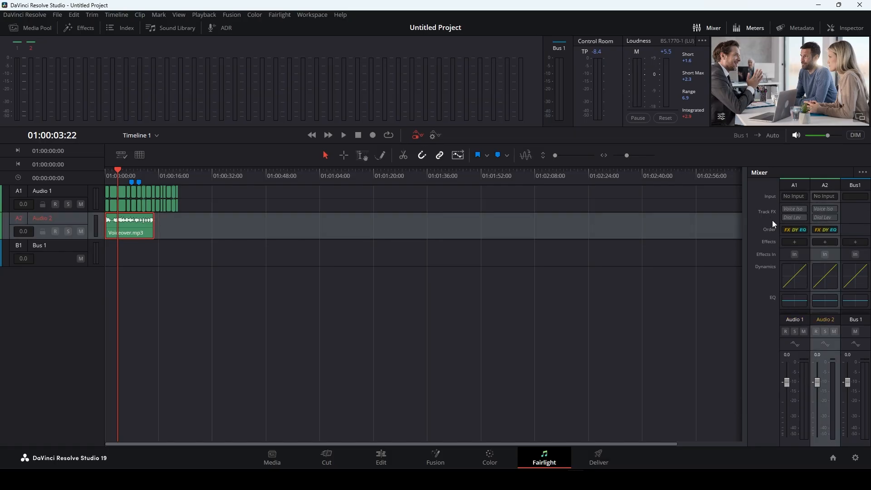
pyautogui.click(796, 210)
# Step: Add a Reverb effect to the Audio 2 track with its default settings, and close its settings window
pyautogui.click(825, 241)
pyautogui.moveTo(828, 253)
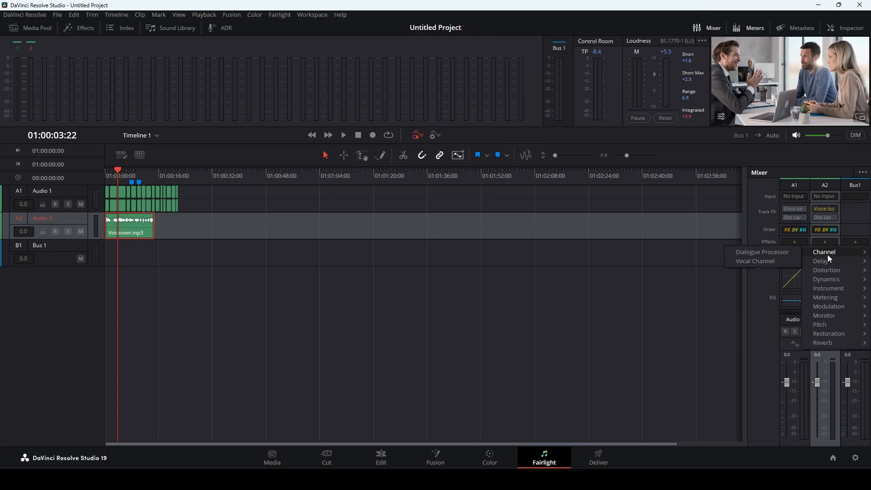
pyautogui.moveTo(824, 270)
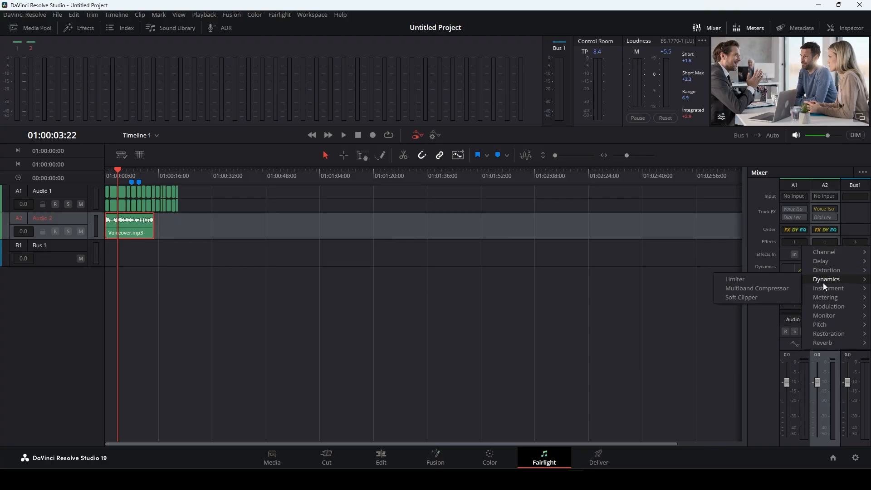
pyautogui.moveTo(826, 297)
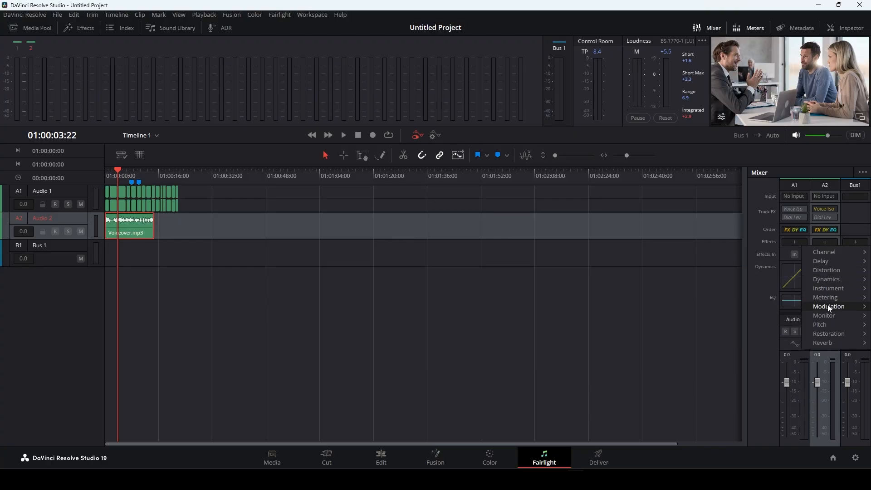
pyautogui.moveTo(831, 333)
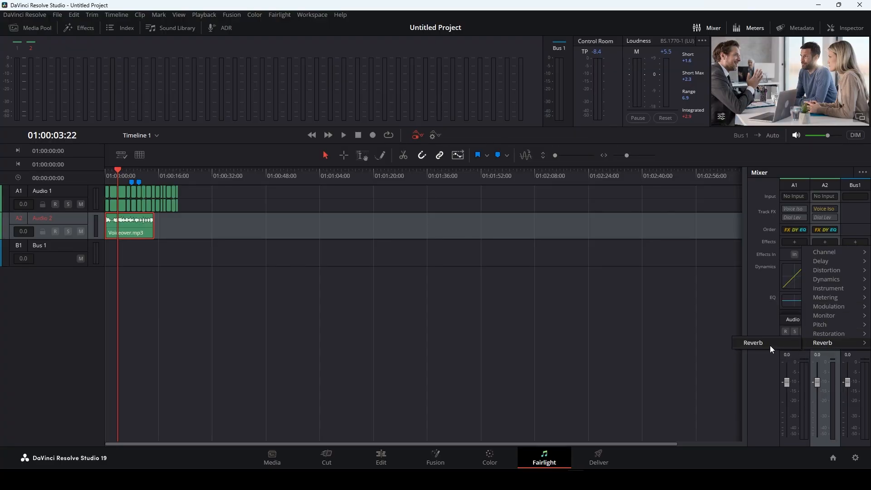
pyautogui.click(770, 345)
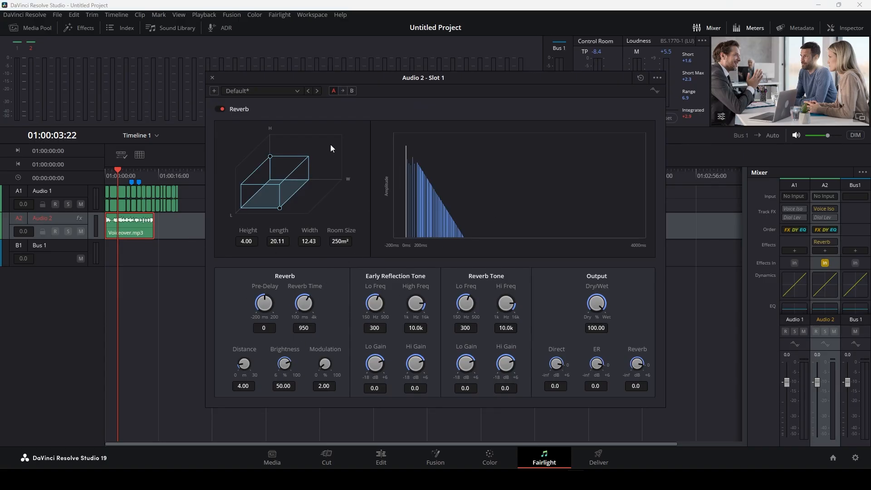
pyautogui.moveTo(396, 80); pyautogui.dragTo(397, 70)
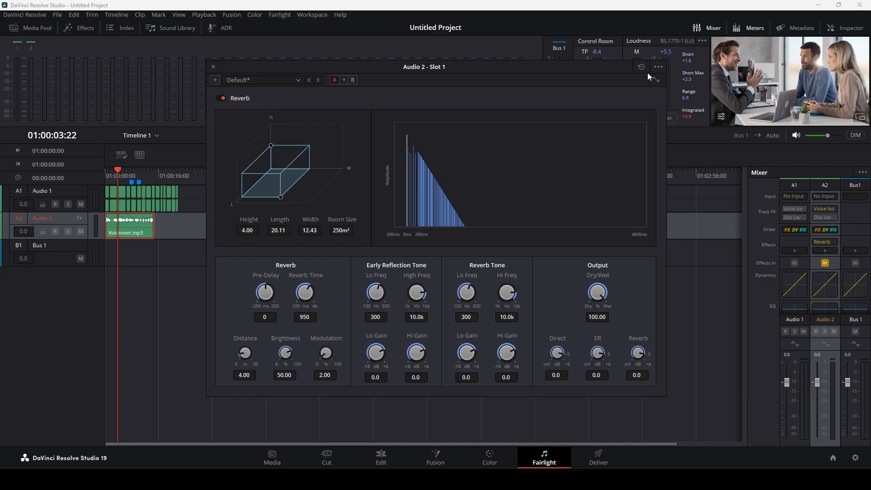
pyautogui.click(213, 67)
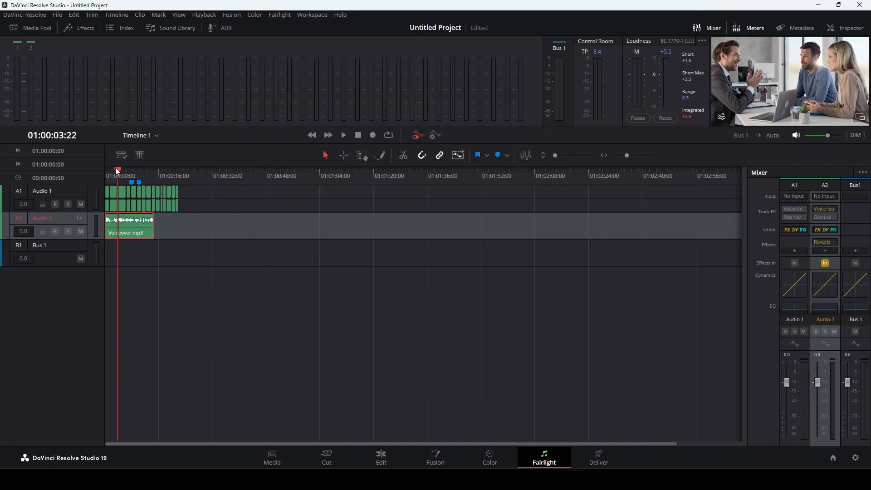
# Step: Play the voiceover with the reverb from near the timeline start and stop at 01:00:07:07
pyautogui.moveTo(115, 168); pyautogui.dragTo(108, 169)
pyautogui.press('space')
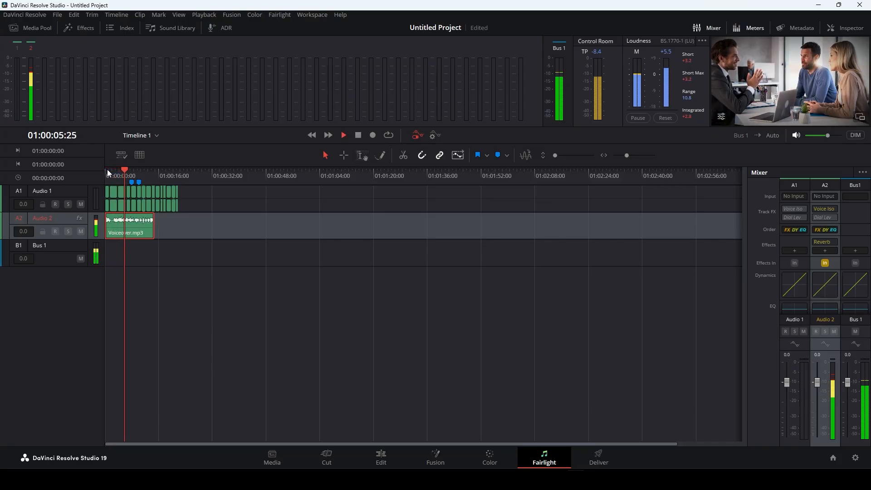
pyautogui.press('space')
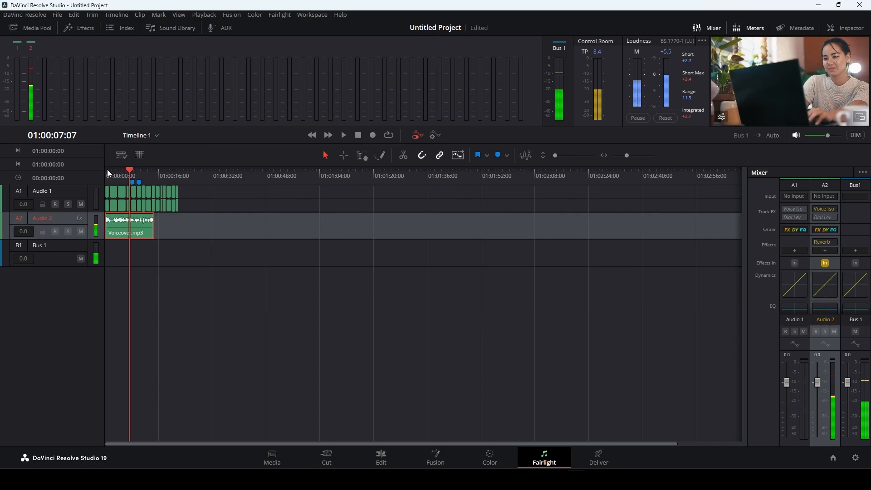
# Step: Compare the voiceover's playback with Audio 2's Reverb effect bypassed and active, and view the Reverb settings
pyautogui.click(816, 244)
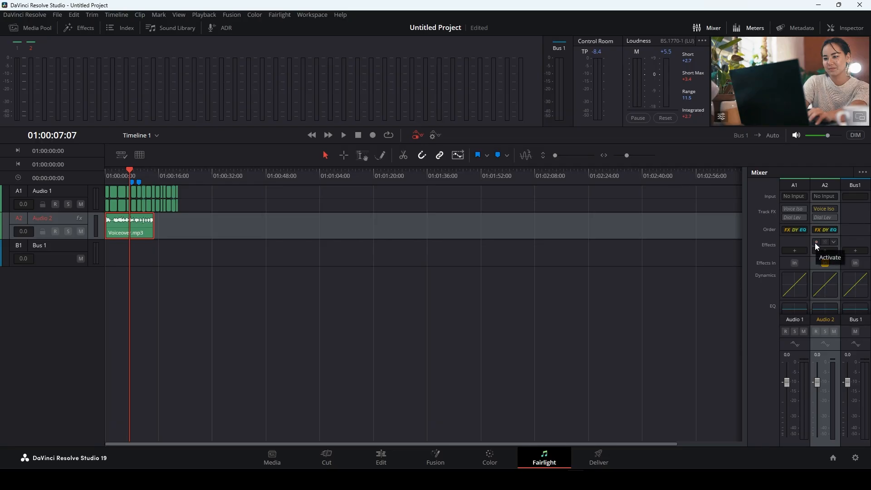
pyautogui.press('space')
pyautogui.click(815, 243)
pyautogui.press('space')
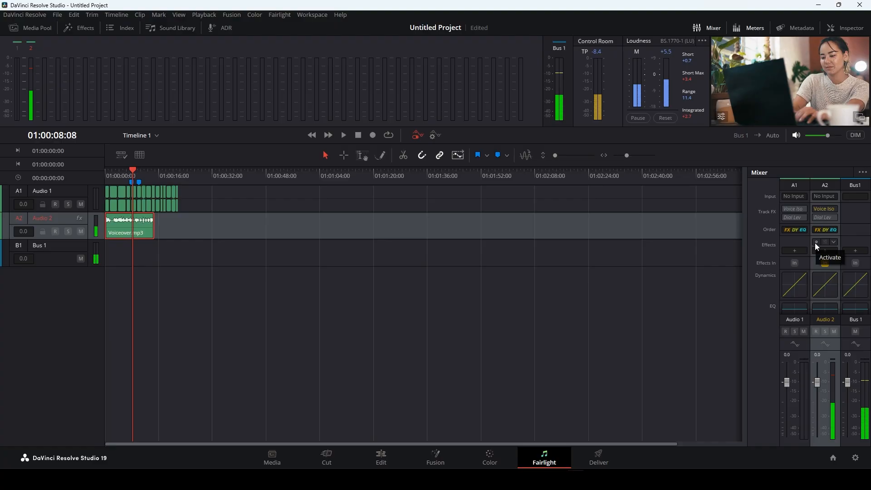
pyautogui.click(826, 243)
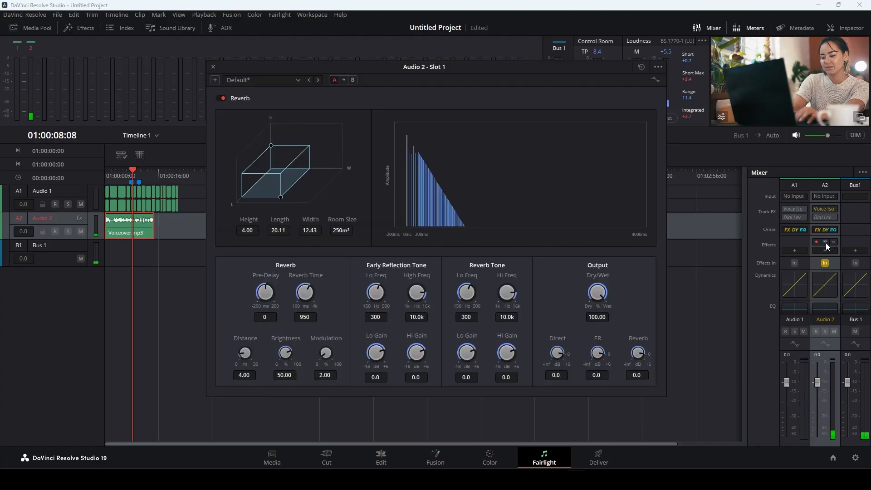
pyautogui.click(213, 67)
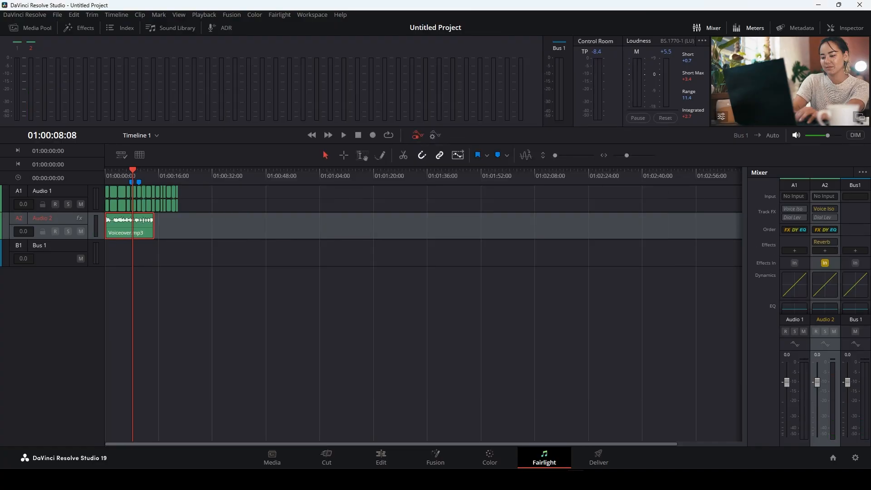
# Step: Delete the Reverb plugin from the Audio 2 track's effects in the mixer
pyautogui.click(823, 243)
pyautogui.click(833, 243)
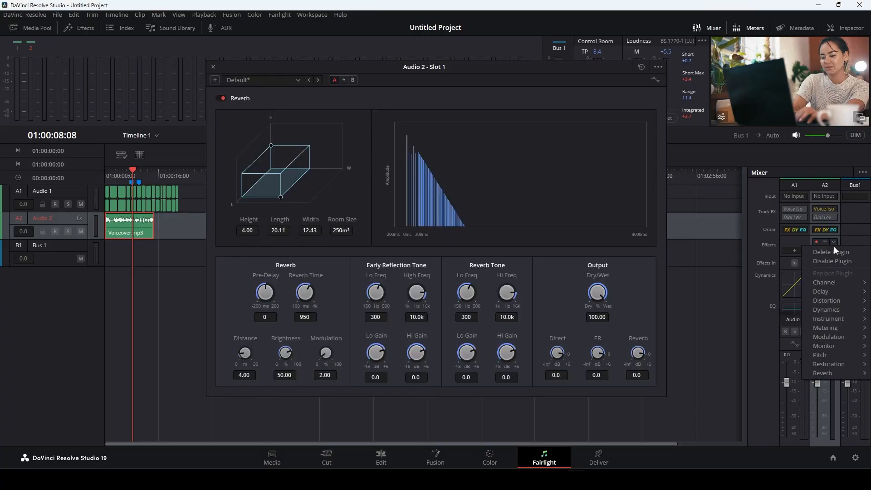
pyautogui.click(835, 251)
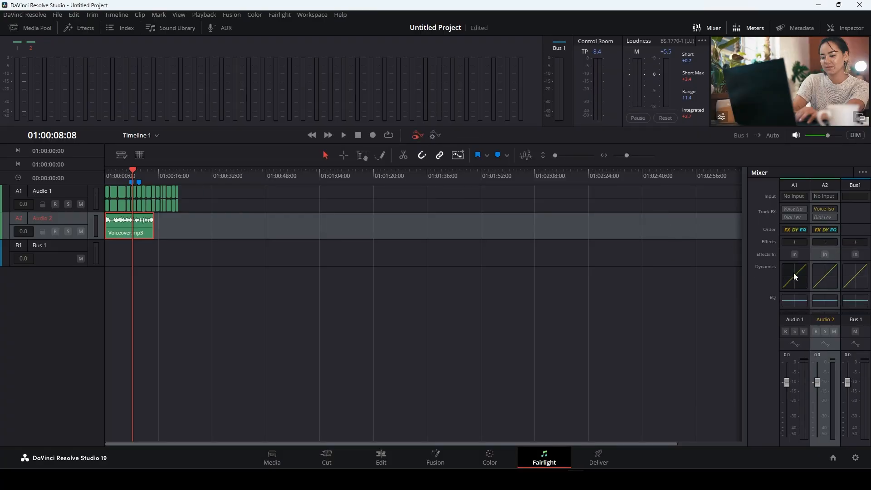
# Step: Examine the Audio 2 track's dynamics settings, including the expander, compressor and limiter
pyautogui.scroll(-2, 794, 276)
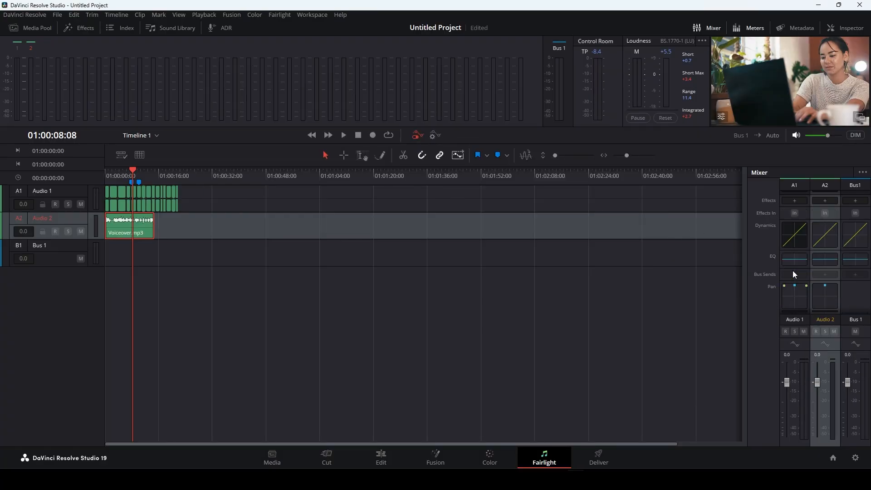
pyautogui.doubleClick(822, 234)
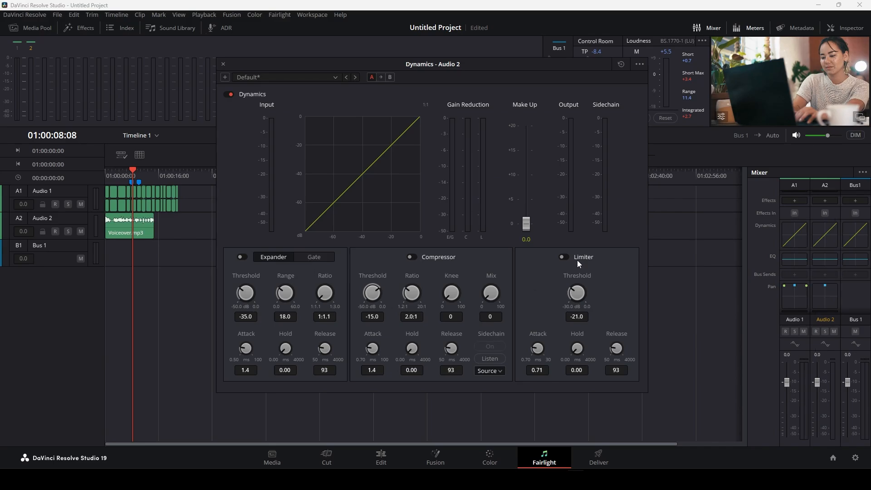
pyautogui.click(223, 65)
# Step: Adjust Audio 2's equalizer gains to about +1.6 on band 2, +2.1 on band 3, +1.9 on band 4 and -2.1 on band 5
pyautogui.click(820, 261)
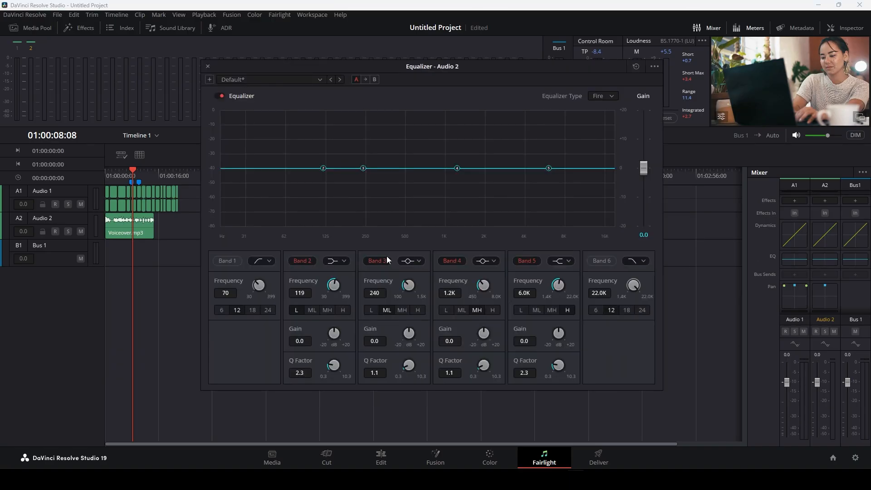
pyautogui.moveTo(323, 168); pyautogui.dragTo(361, 162)
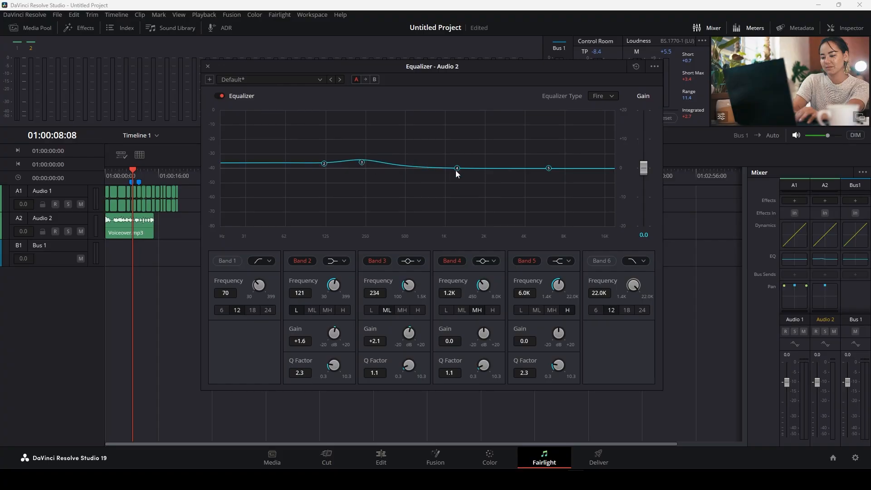
pyautogui.moveTo(456, 168); pyautogui.dragTo(454, 162)
pyautogui.moveTo(548, 168); pyautogui.dragTo(547, 174)
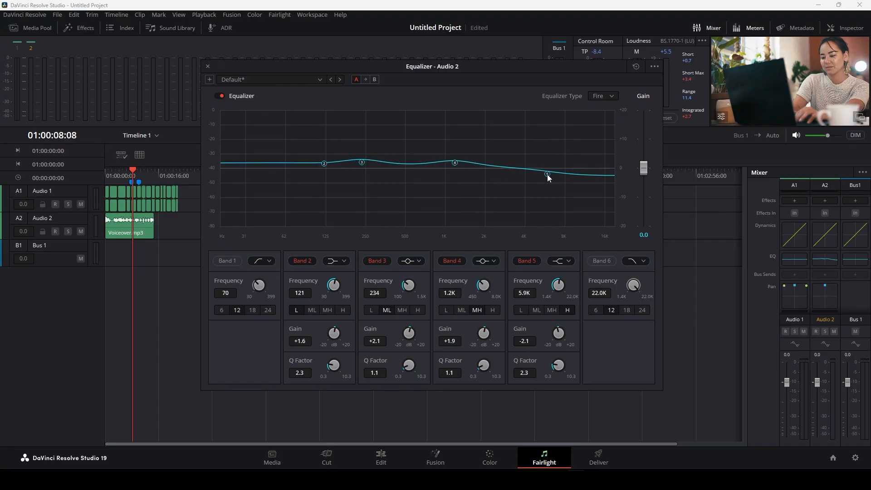
pyautogui.click(207, 66)
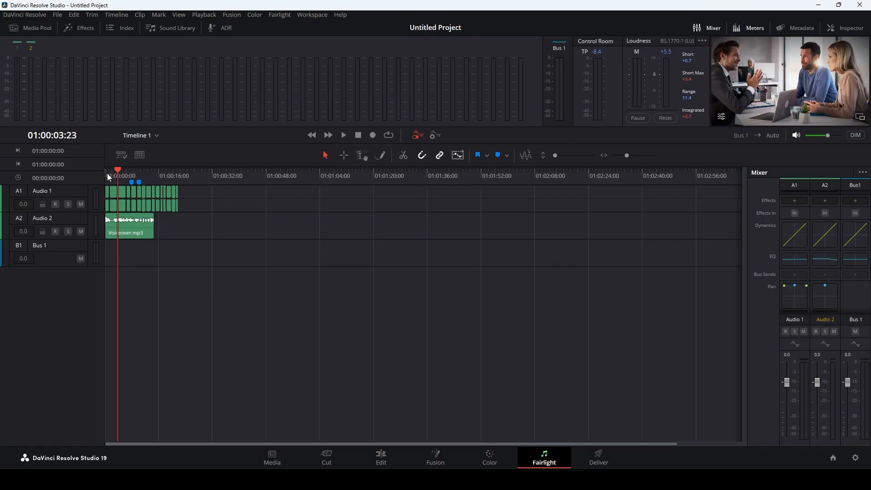
# Step: Play back the equalized voiceover and raise the Audio 2 fader to about +4.6, listening to the timeline again
pyautogui.press('space')
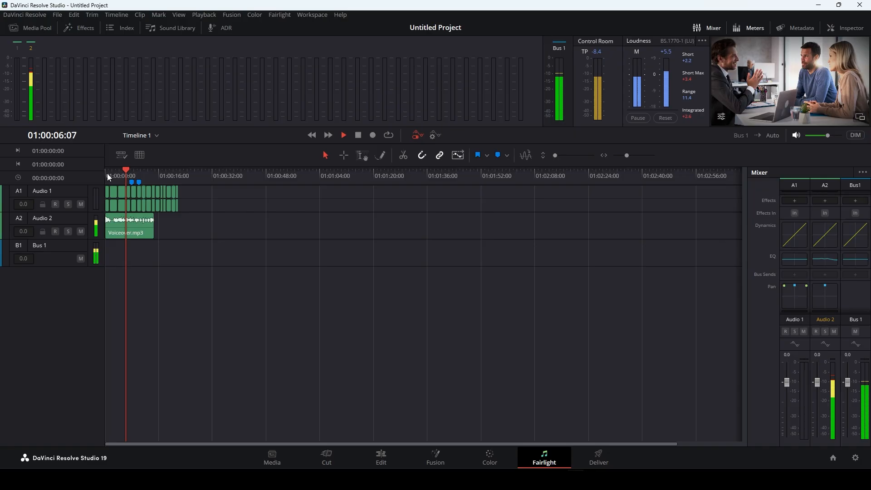
pyautogui.press('space')
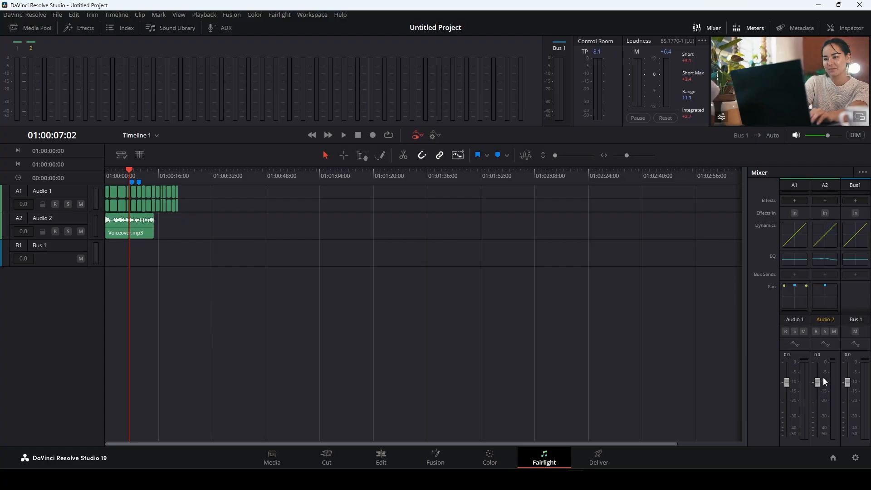
pyautogui.moveTo(818, 385); pyautogui.dragTo(822, 375)
pyautogui.press('space')
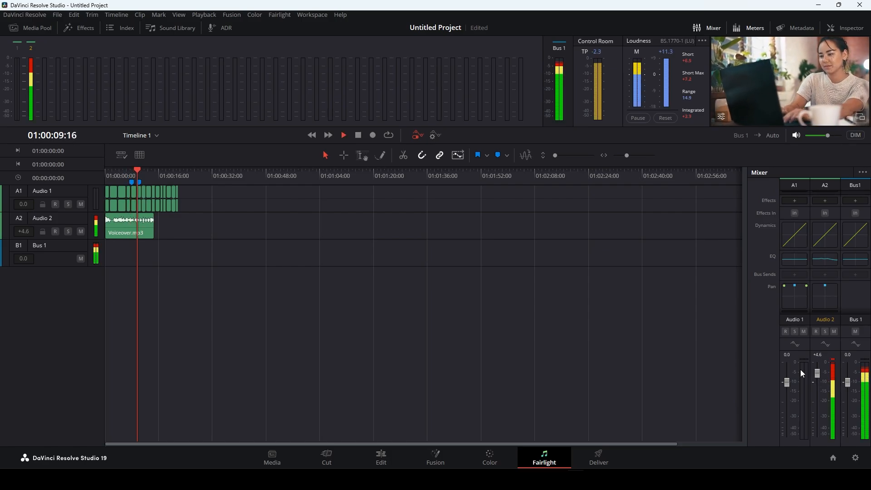
pyautogui.press('space')
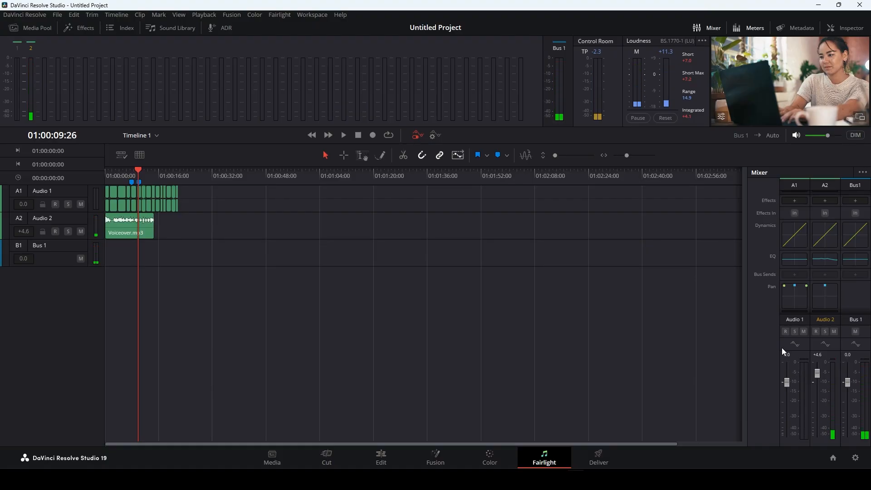
# Step: Hide and restore the mixer and the meters, and view the mixer's display options without changing them
pyautogui.click(712, 28)
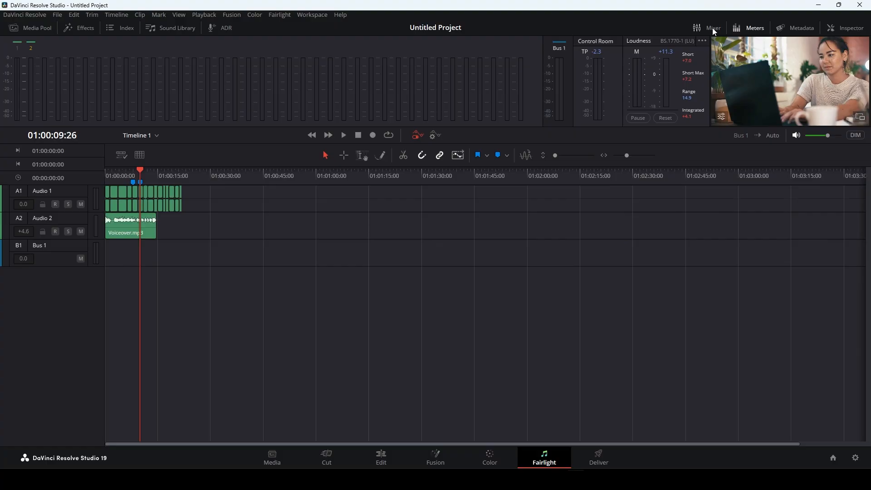
pyautogui.click(706, 29)
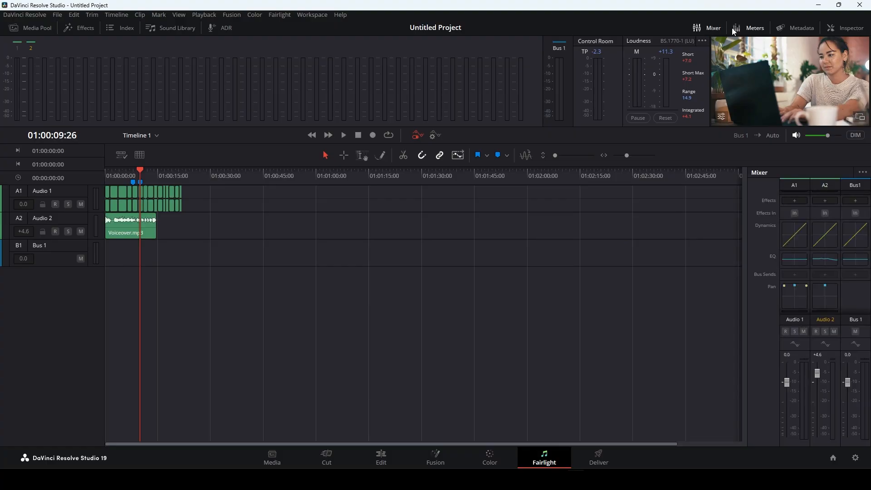
pyautogui.click(760, 29)
pyautogui.click(760, 29)
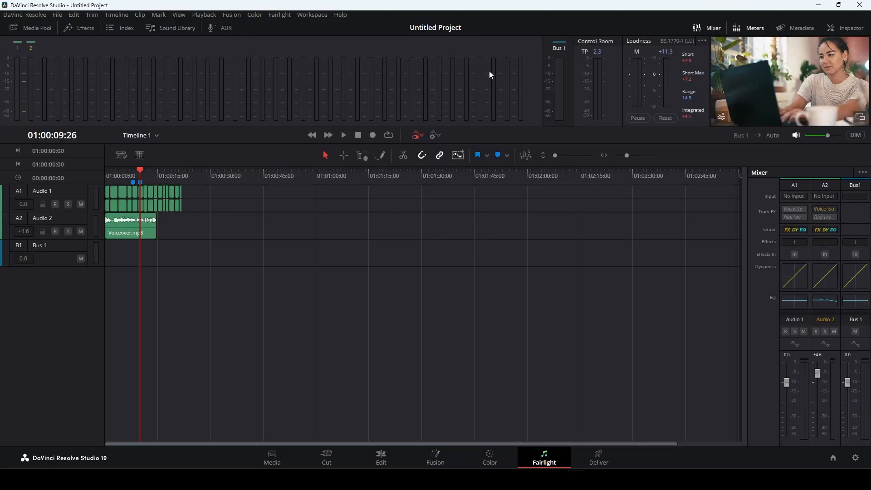
pyautogui.click(863, 172)
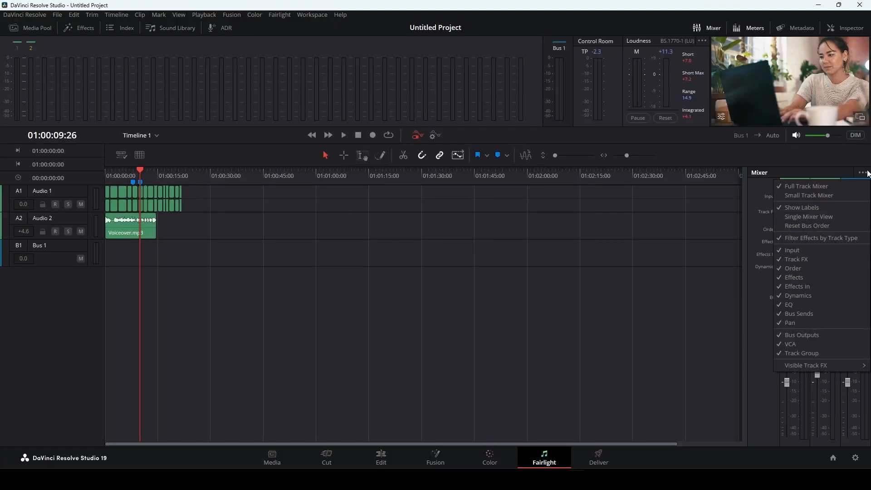
pyautogui.click(761, 203)
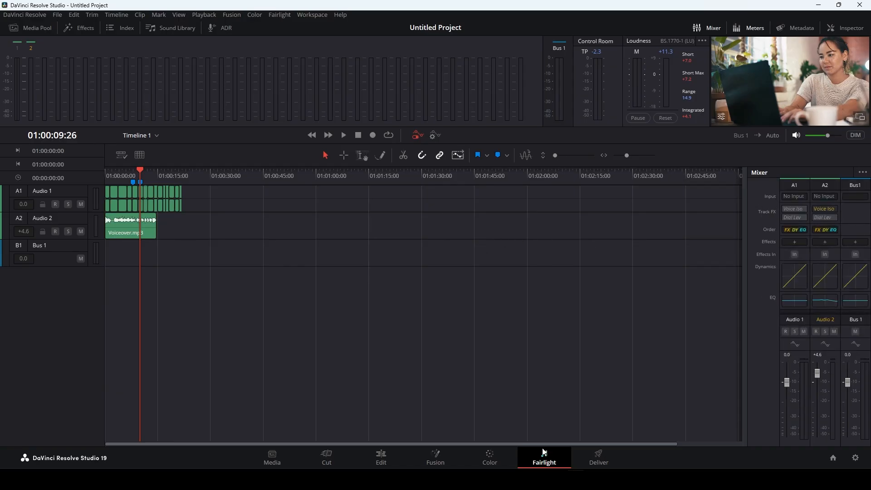
# Step: On the Deliver page, name the export file "Test 01" and set its destination to the Videos folder
pyautogui.click(604, 460)
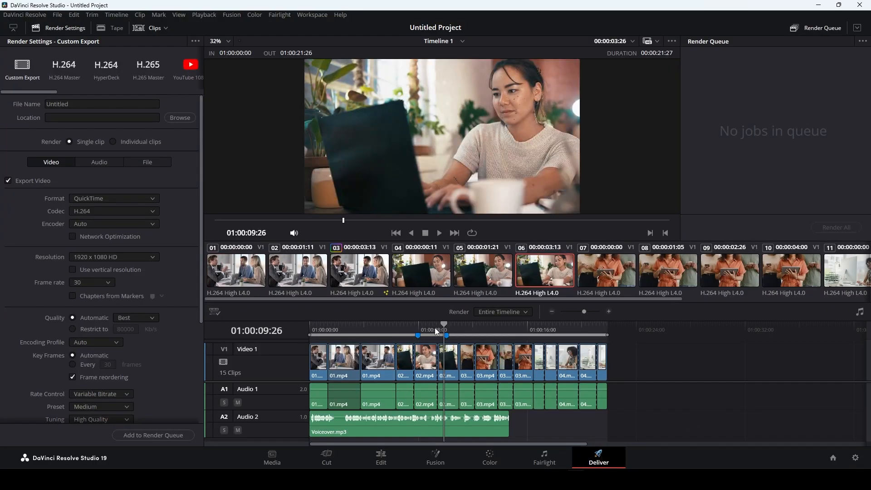
pyautogui.moveTo(442, 324); pyautogui.dragTo(385, 348)
pyautogui.click(45, 104)
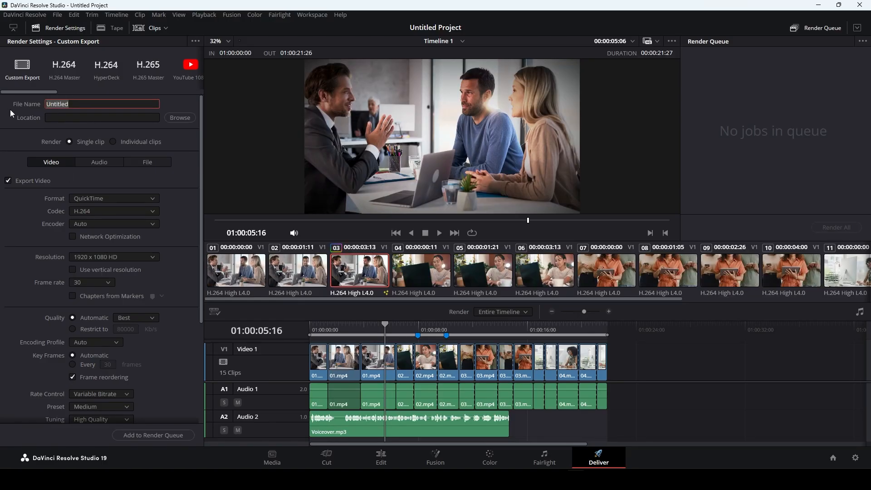
pyautogui.write('Test 01')
pyautogui.click(170, 118)
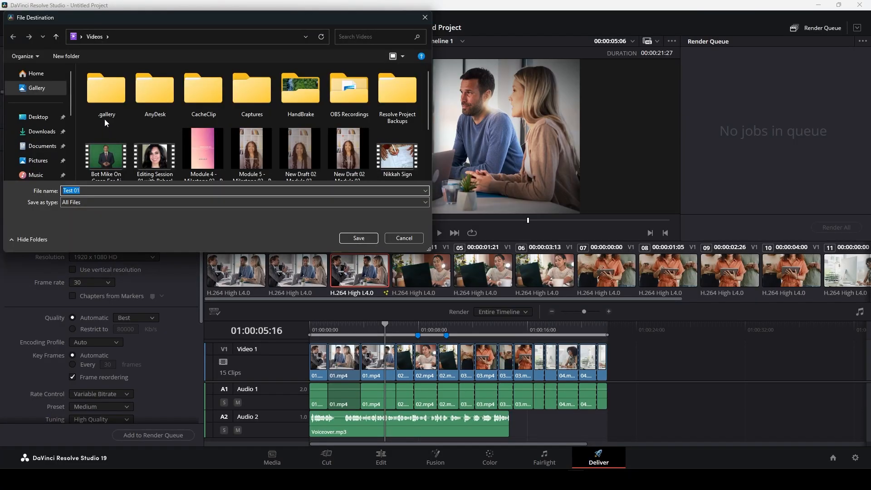
pyautogui.click(345, 238)
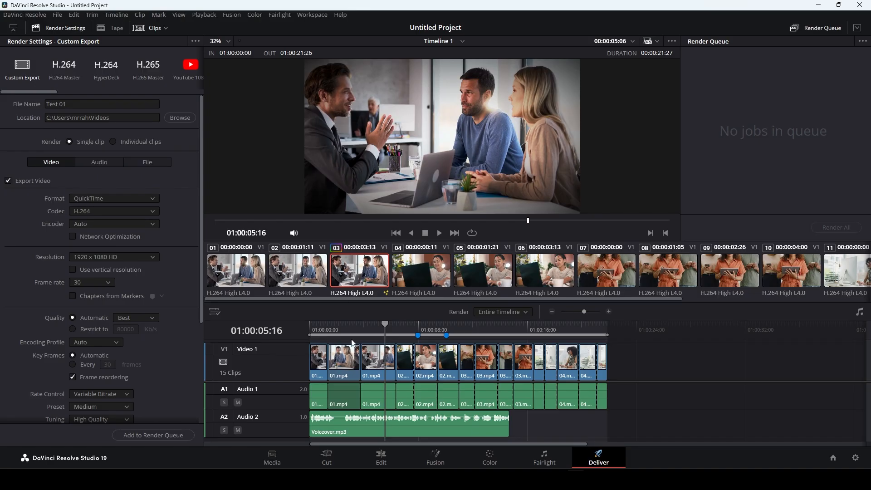
# Step: Set the export to render as a single clip in MP4 format
pyautogui.click(133, 142)
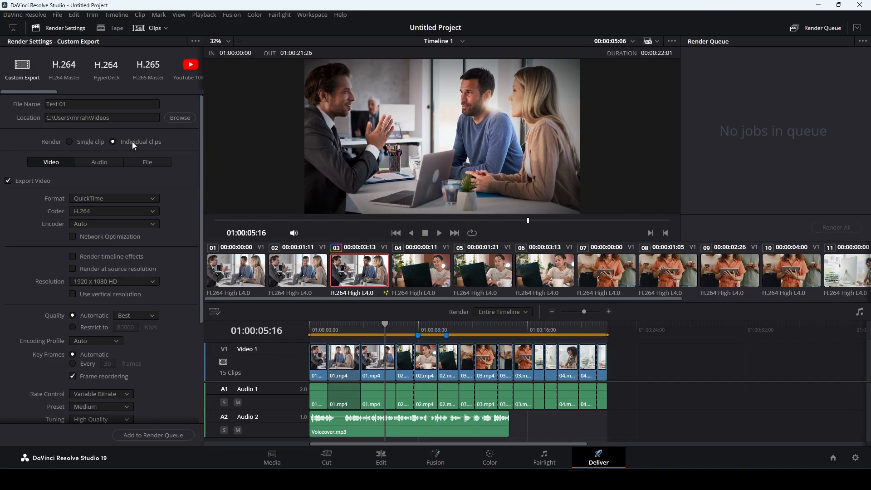
pyautogui.click(70, 141)
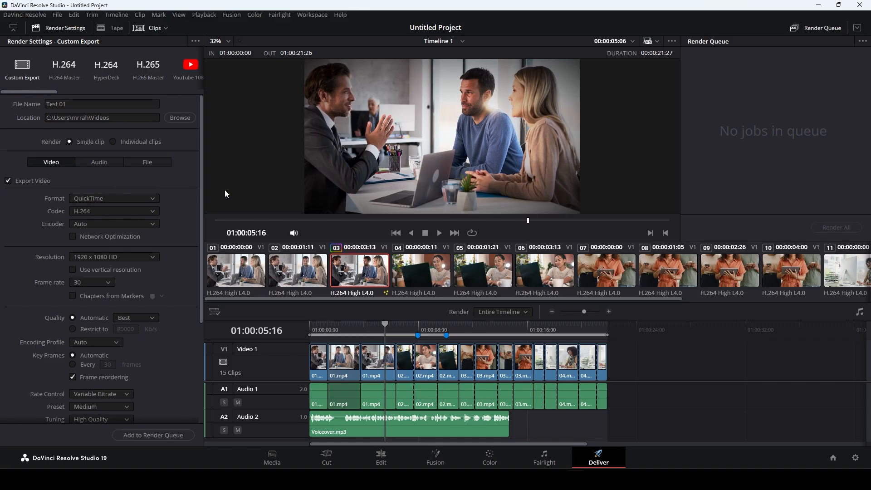
pyautogui.moveTo(200, 200); pyautogui.dragTo(195, 225)
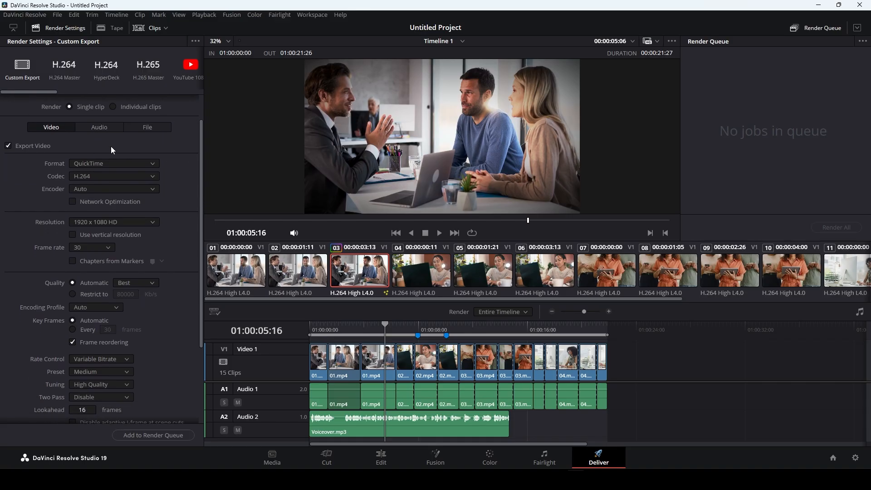
pyautogui.click(121, 162)
pyautogui.scroll(3, 95, 249)
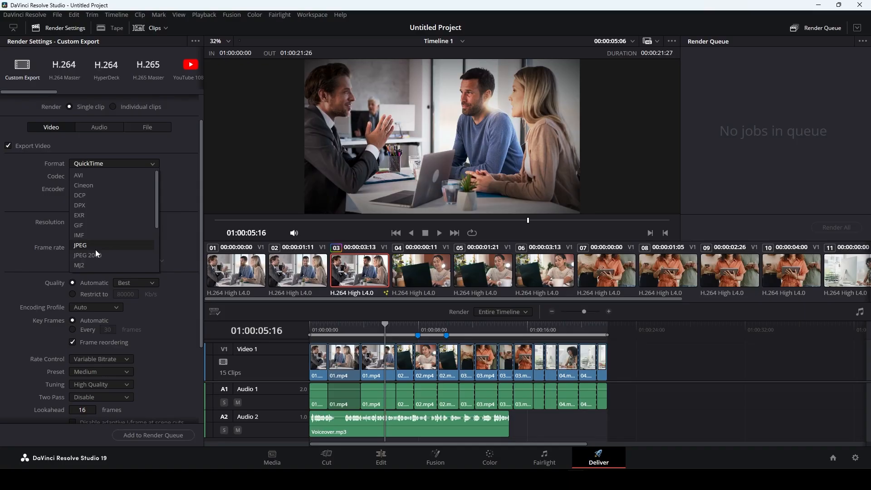
pyautogui.moveTo(157, 218); pyautogui.dragTo(150, 243)
pyautogui.click(69, 246)
# Step: Choose the H.264 codec and the NVIDIA encoder for the video export
pyautogui.click(91, 176)
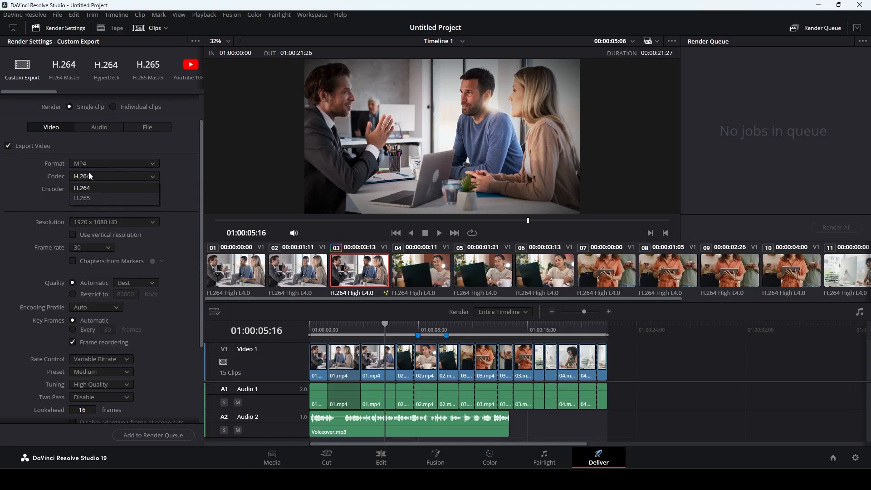
pyautogui.click(95, 188)
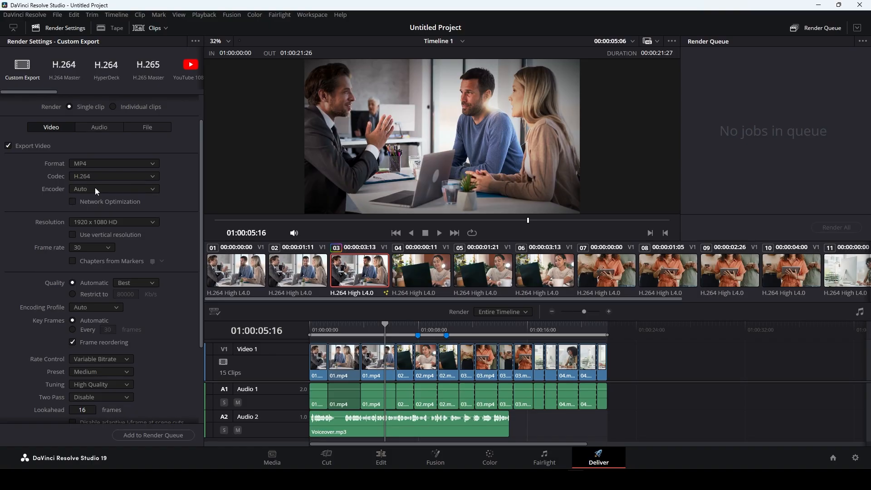
pyautogui.click(94, 190)
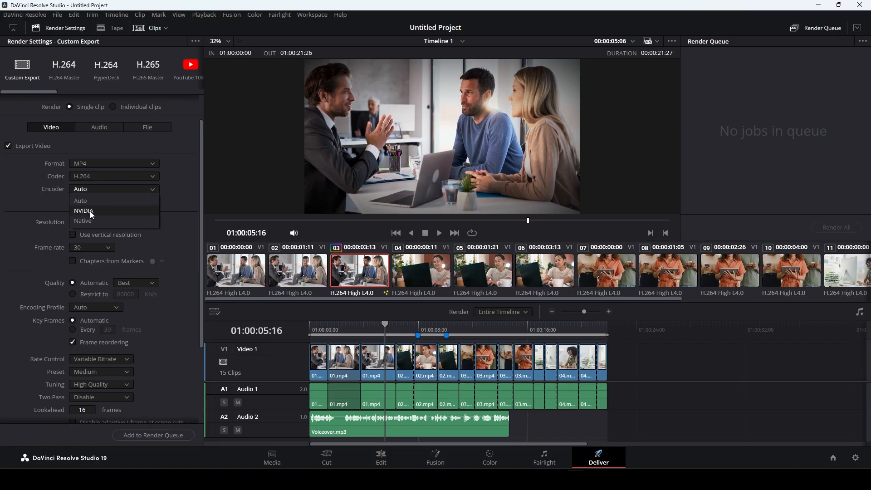
pyautogui.click(89, 211)
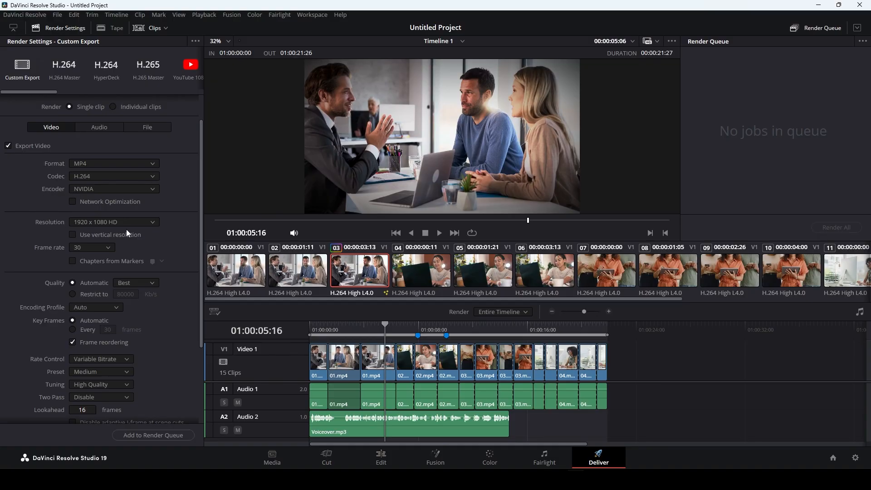
# Step: Review the export's resolution choices, quality levels and remaining video encoding settings without changing them
pyautogui.click(146, 221)
pyautogui.click(146, 222)
pyautogui.scroll(-2, 199, 245)
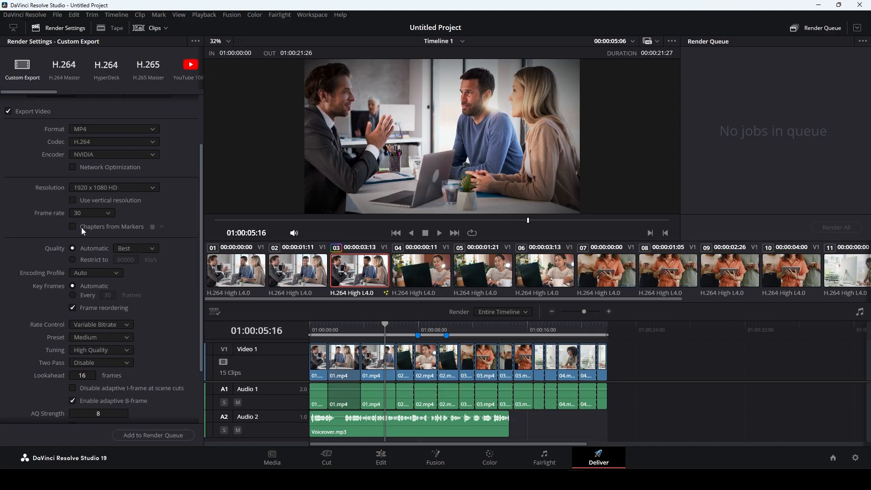
pyautogui.click(130, 250)
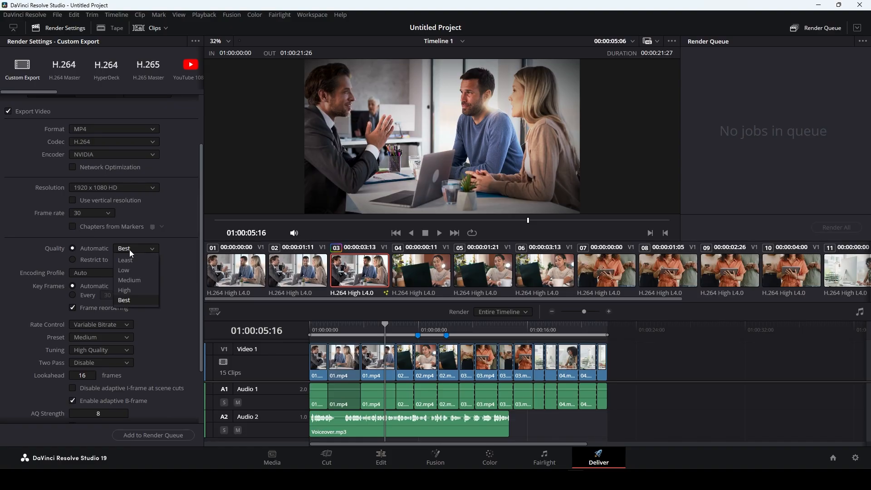
pyautogui.click(144, 249)
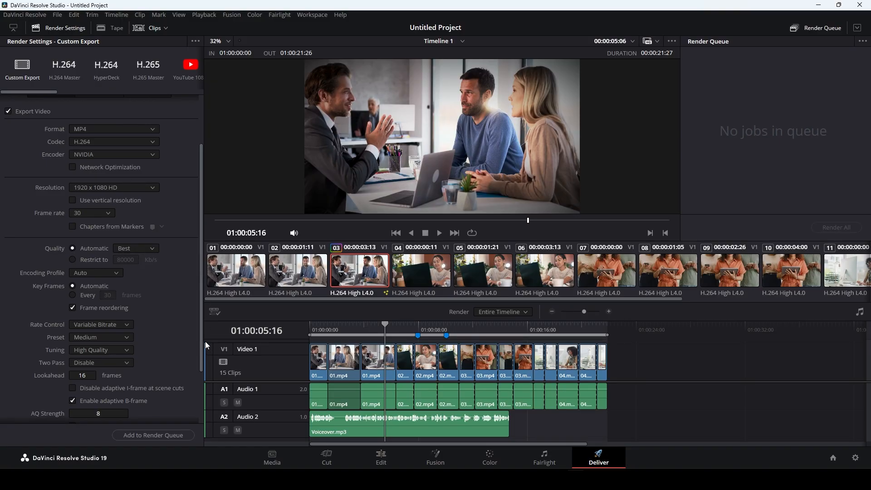
pyautogui.moveTo(201, 340); pyautogui.dragTo(200, 406)
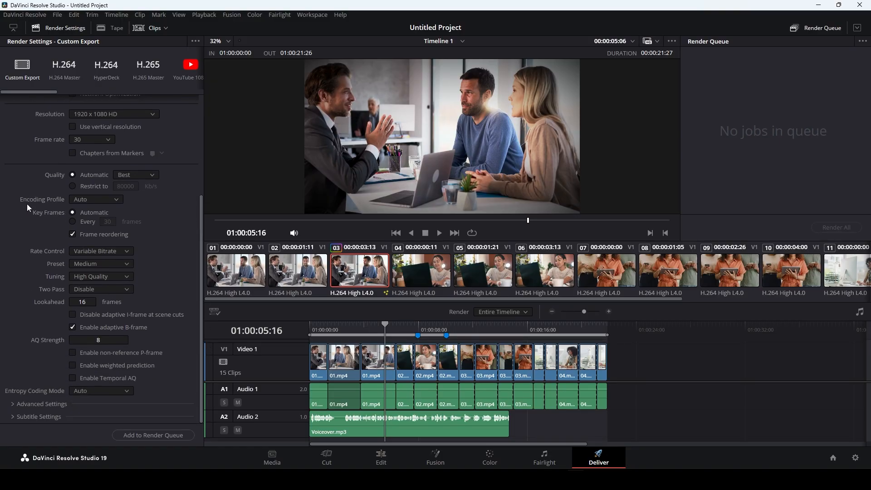
pyautogui.scroll(10, 28, 345)
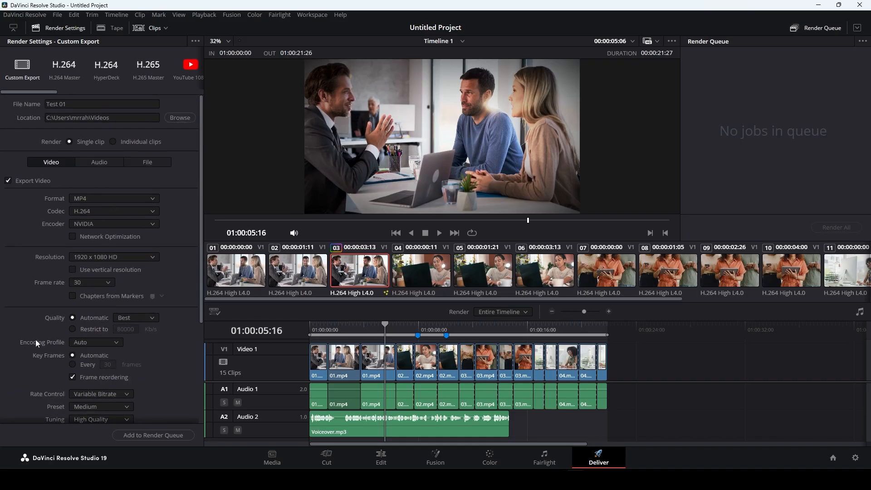
# Step: Review the export's audio settings with their codec choices and its file settings, and return to the video settings
pyautogui.click(90, 164)
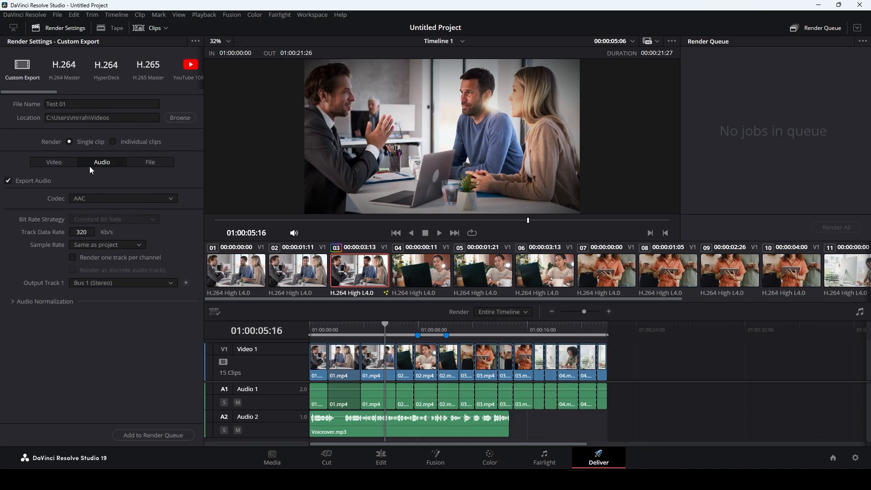
pyautogui.click(120, 198)
pyautogui.click(120, 199)
pyautogui.click(158, 162)
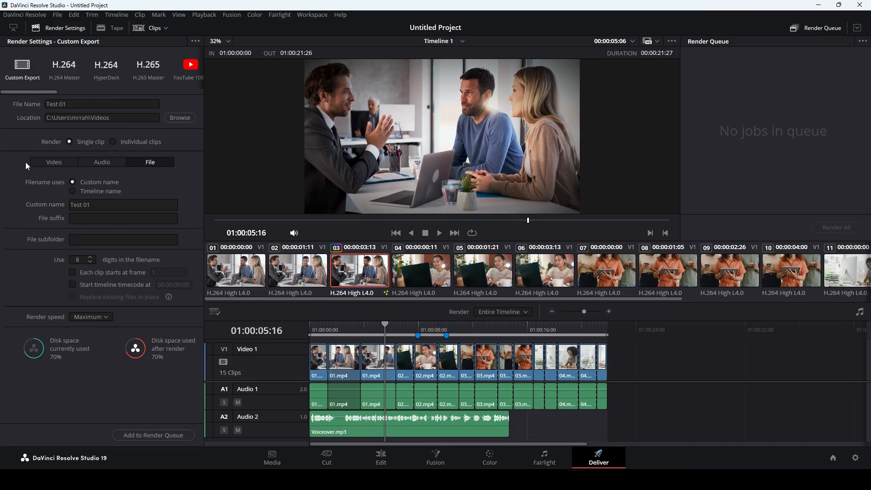
pyautogui.click(50, 169)
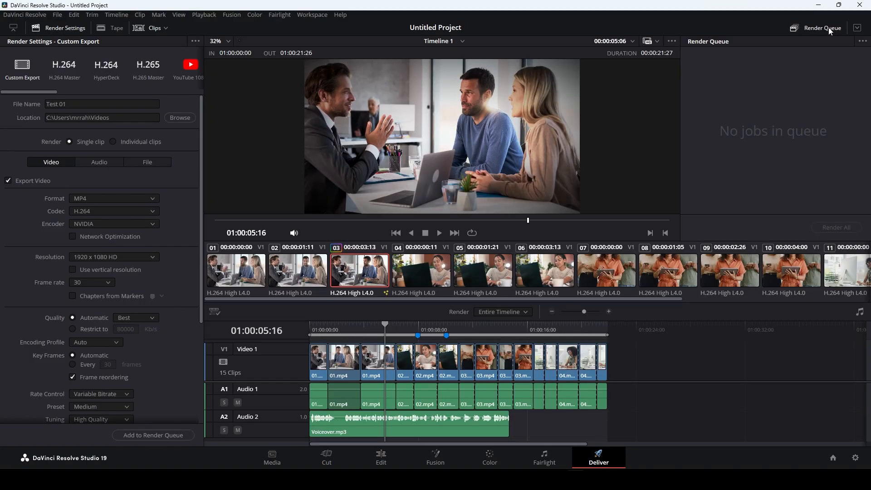
# Step: Render the timeline's custom export through the render queue and remove the finished job from the queue
pyautogui.click(29, 77)
pyautogui.click(133, 435)
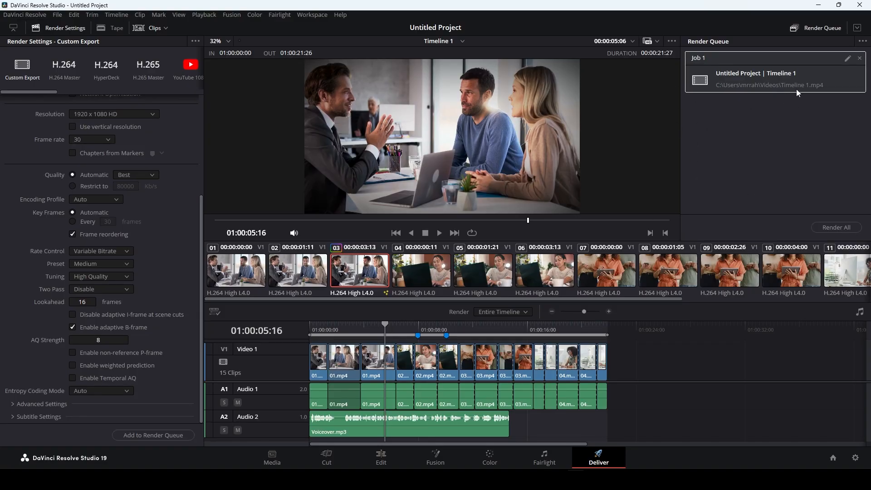
pyautogui.click(835, 227)
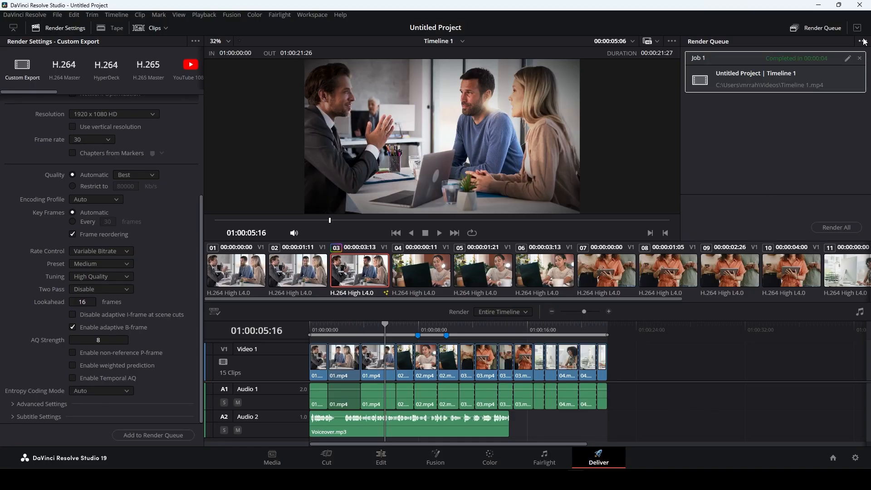
pyautogui.click(859, 58)
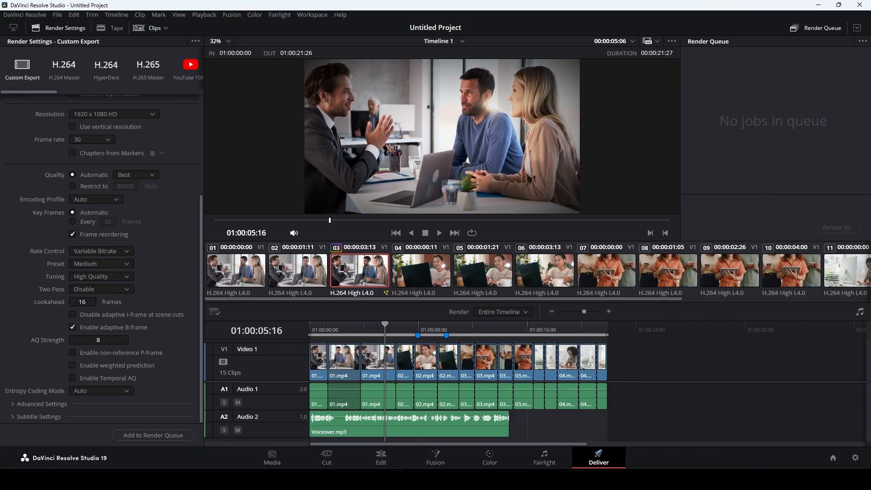
# Step: Switch to the media player to check the rendered video, skim it to the end and close the player
pyautogui.click(394, 451)
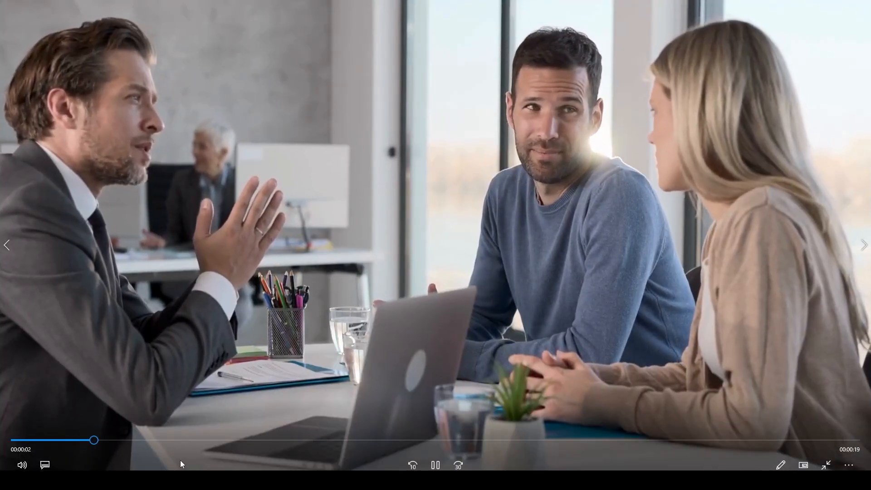
pyautogui.moveTo(151, 437); pyautogui.dragTo(868, 420)
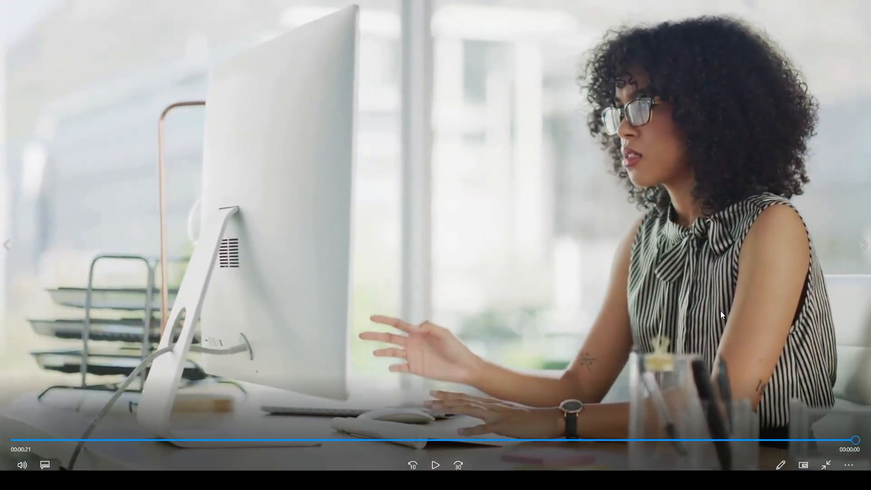
pyautogui.press('Escape')
pyautogui.click(859, 7)
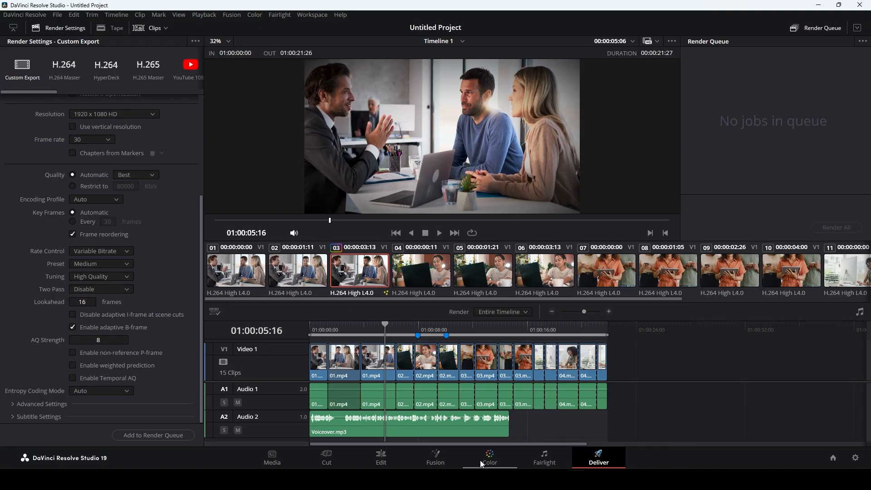
# Step: Return to the Edit page and delete all video and audio clips from the timeline
pyautogui.click(402, 464)
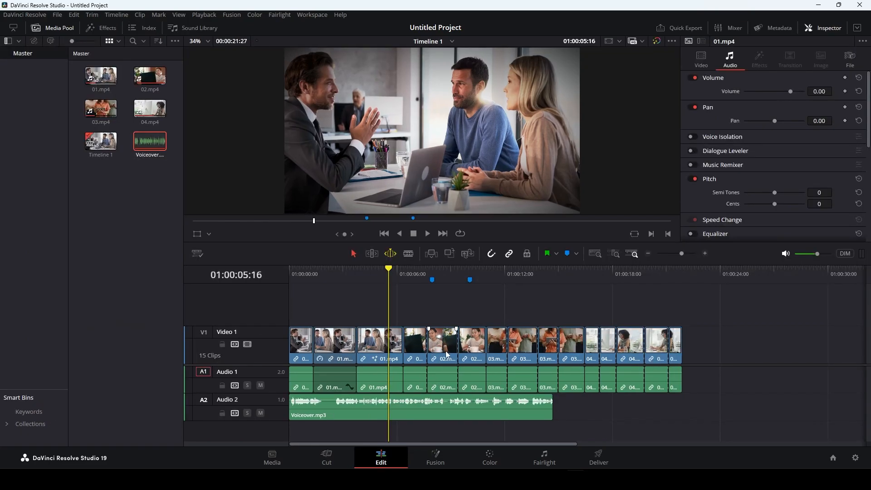
pyautogui.moveTo(440, 314); pyautogui.dragTo(639, 356)
pyautogui.moveTo(705, 325); pyautogui.dragTo(284, 421)
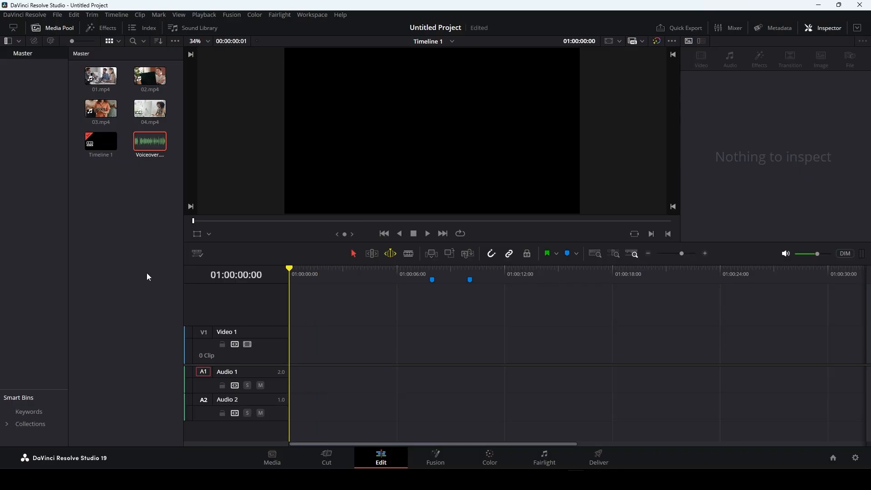
# Step: Place 01.mp4 at the timeline's start with 02.mp4 directly after it, and return the playhead to the beginning
pyautogui.moveTo(101, 76); pyautogui.dragTo(298, 372)
pyautogui.moveTo(336, 346); pyautogui.dragTo(328, 347)
pyautogui.moveTo(148, 79); pyautogui.dragTo(651, 338)
pyautogui.click(712, 278)
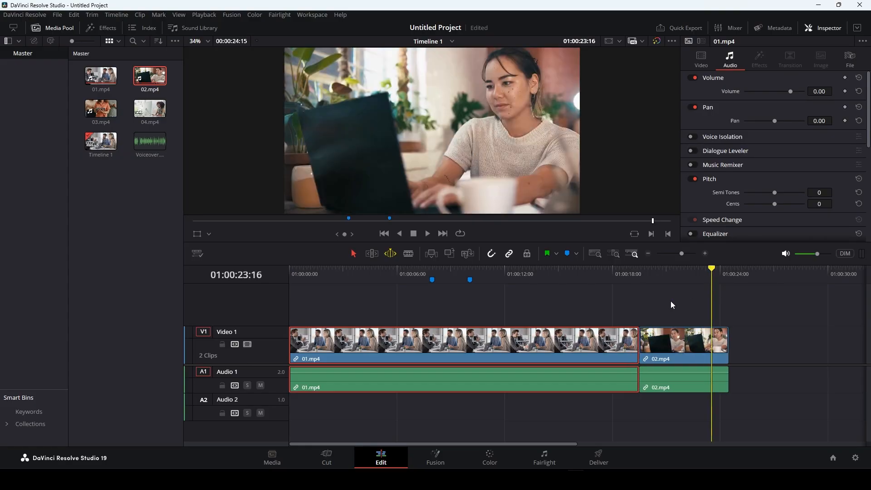
pyautogui.click(641, 317)
pyautogui.press('Home')
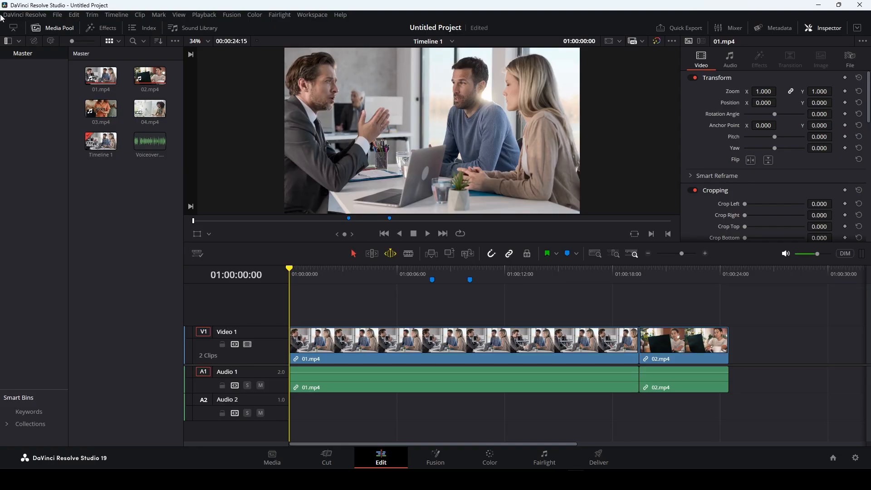
# Step: Add an Additive Dissolve video transition at the start of the 01.mp4 clip and play it back
pyautogui.click(105, 28)
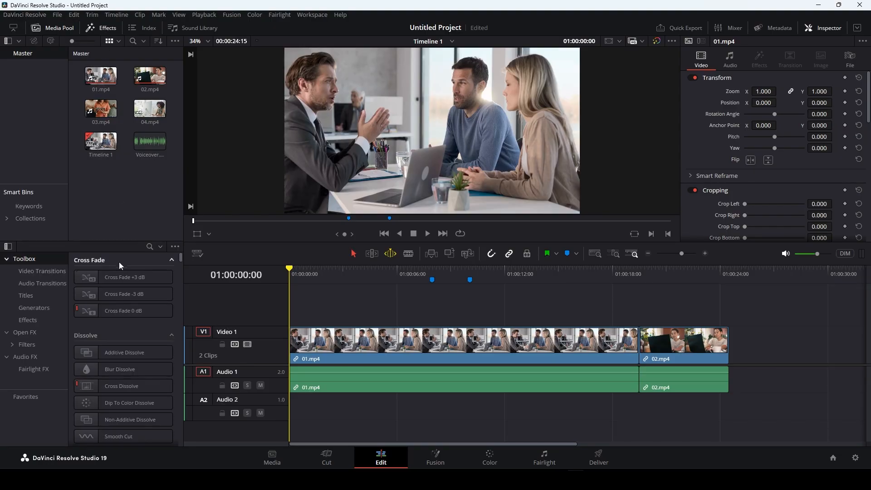
pyautogui.scroll(5, 113, 320)
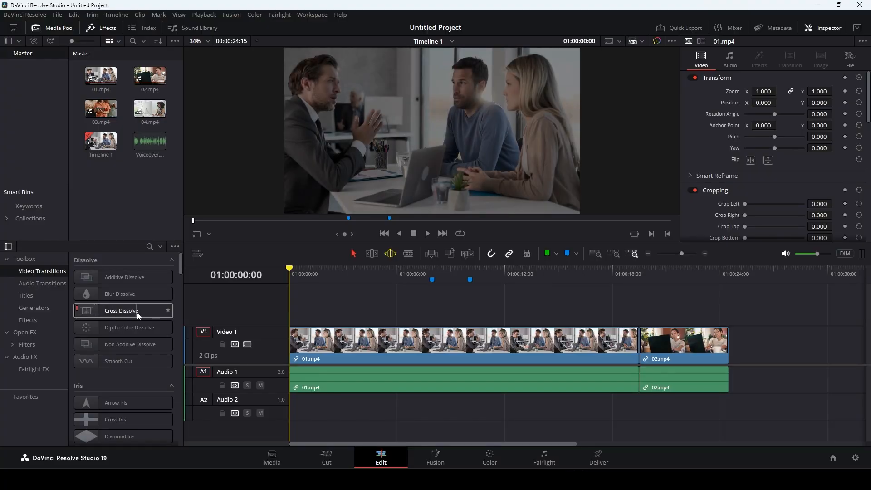
pyautogui.moveTo(116, 311); pyautogui.dragTo(294, 338)
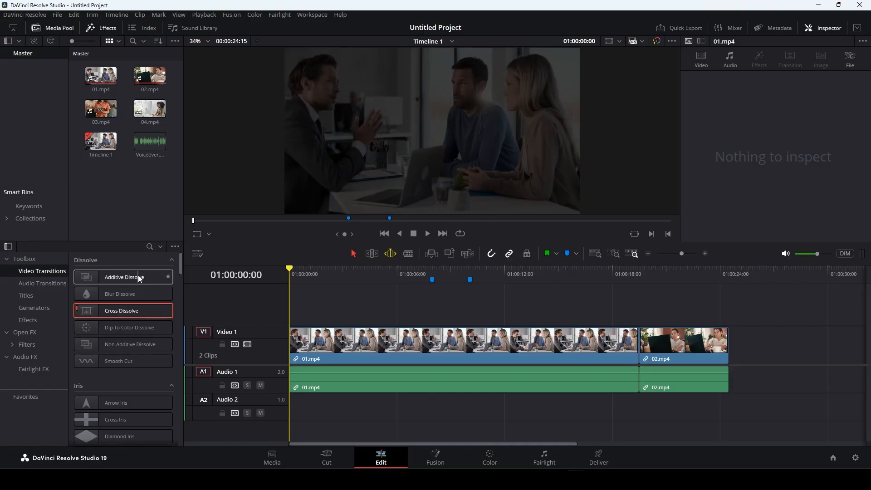
pyautogui.moveTo(138, 278); pyautogui.dragTo(299, 341)
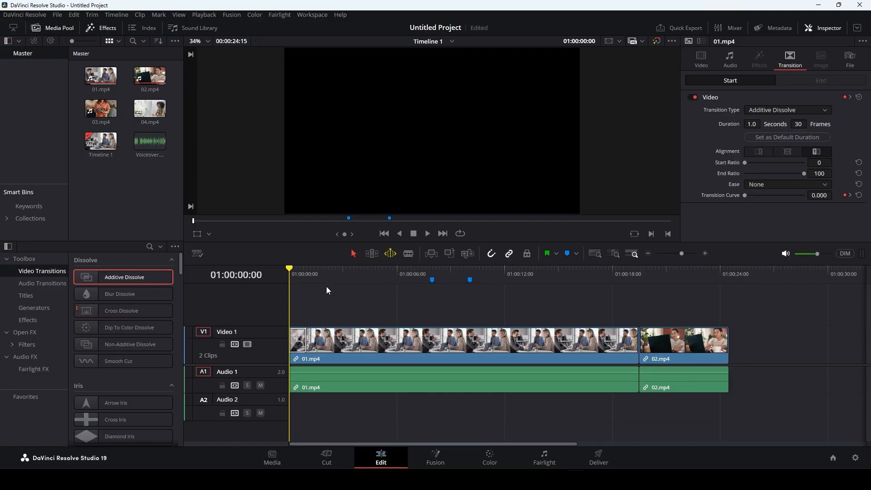
pyautogui.press('space')
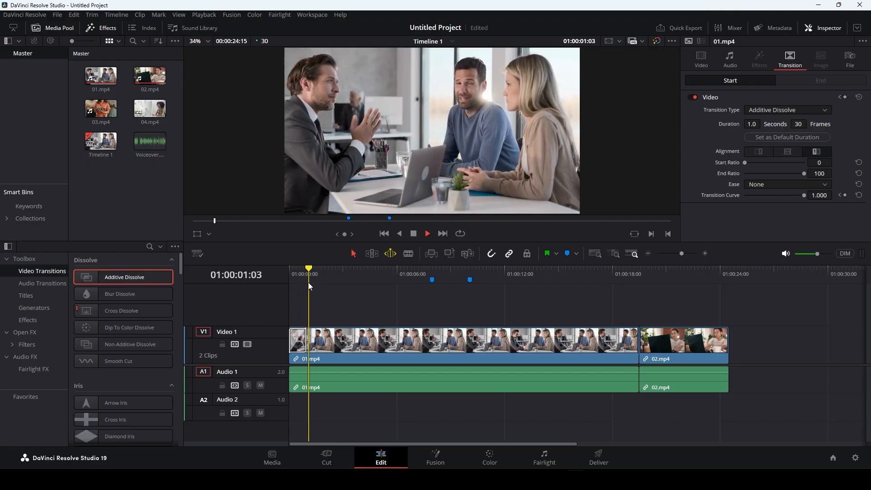
pyautogui.press('space')
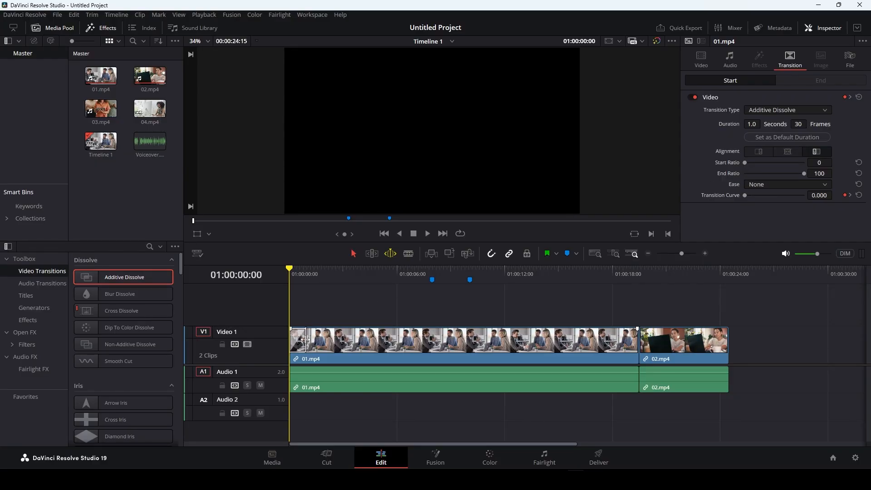
# Step: Lengthen the Additive Dissolve at the start of 01.mp4 to 40 frames and play it back
pyautogui.moveTo(306, 343)
pyautogui.mouseDown()
pyautogui.moveTo(334, 348)
pyautogui.moveTo(312, 344)
pyautogui.mouseUp()
pyautogui.press('space')
pyautogui.press('space')
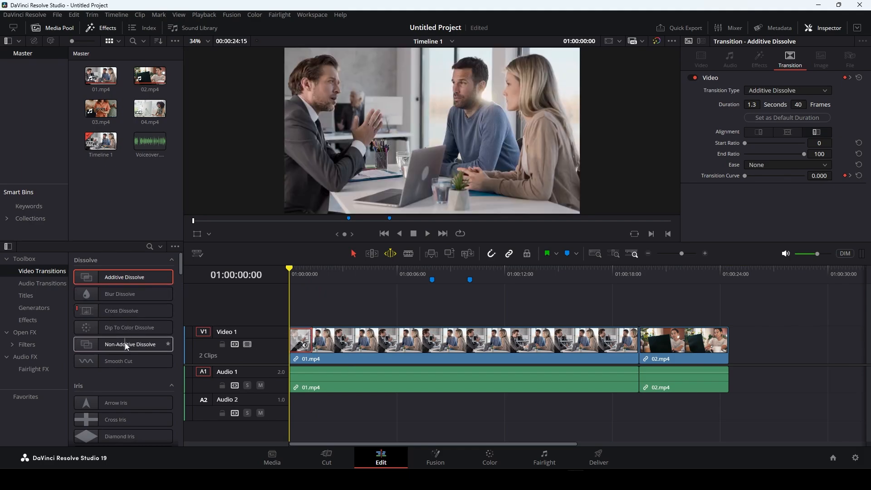
# Step: Preview the iris transitions, add an Eye Iris at the end of the 02.mp4 clip and play it back
pyautogui.scroll(-2, 122, 366)
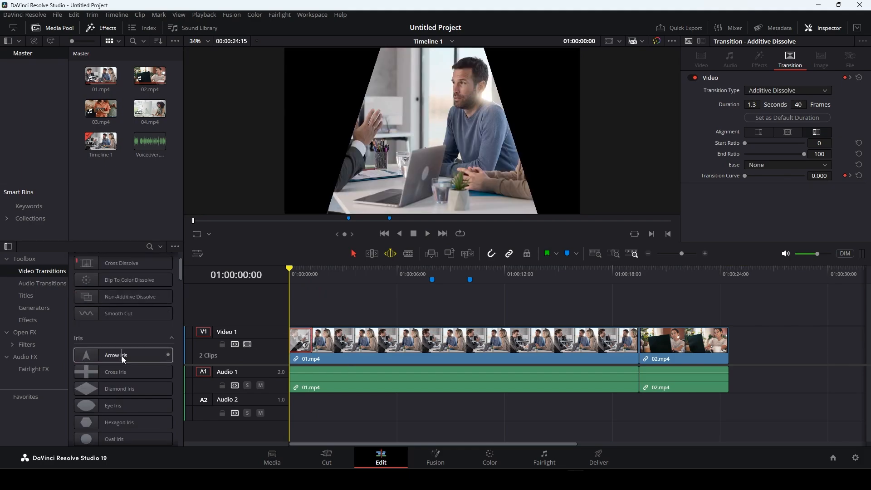
pyautogui.scroll(-2, 122, 356)
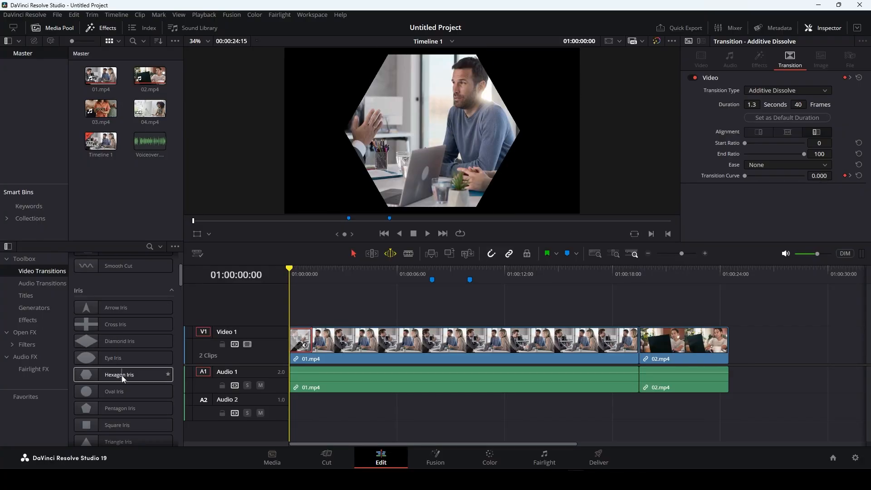
pyautogui.moveTo(108, 359); pyautogui.dragTo(640, 342)
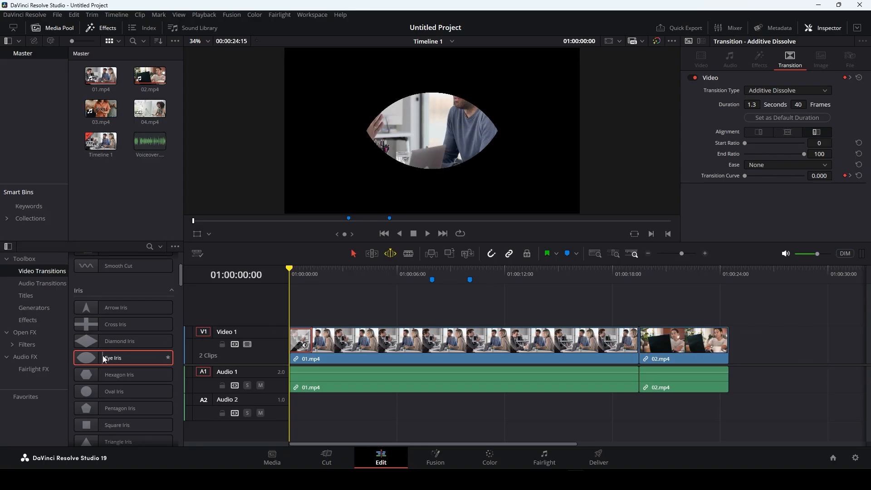
pyautogui.moveTo(121, 358); pyautogui.dragTo(726, 345)
pyautogui.click(714, 271)
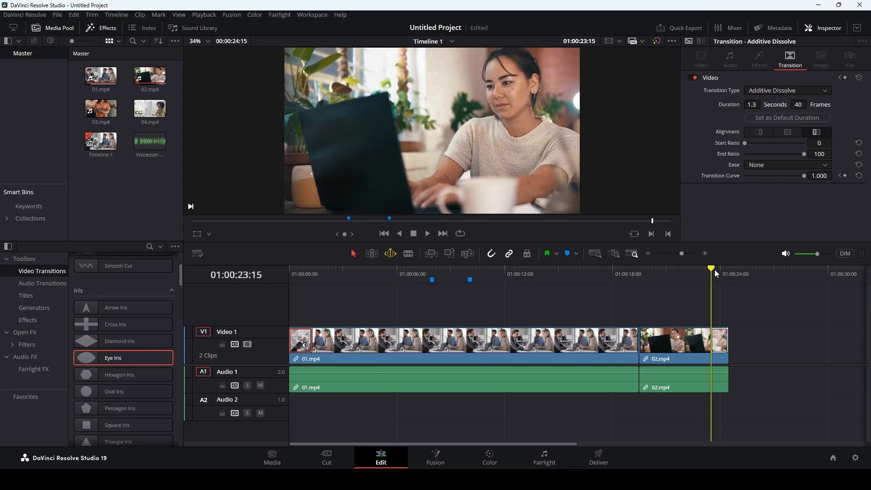
pyautogui.press('space')
pyautogui.moveTo(735, 275)
pyautogui.mouseDown()
pyautogui.moveTo(713, 284)
pyautogui.moveTo(738, 285)
pyautogui.mouseUp()
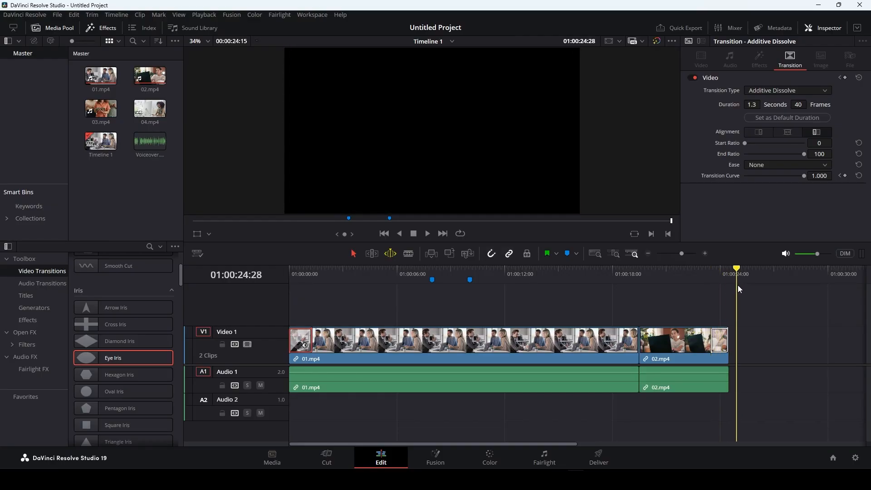
# Step: Delete the Eye Iris transition from the end of 02.mp4 and select both clips on the timeline
pyautogui.click(718, 345)
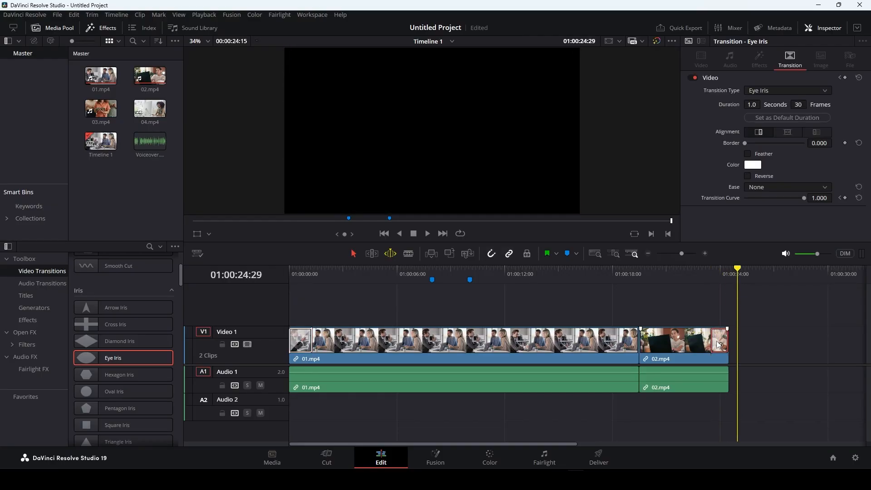
pyautogui.press('Delete')
pyautogui.moveTo(657, 315); pyautogui.dragTo(602, 369)
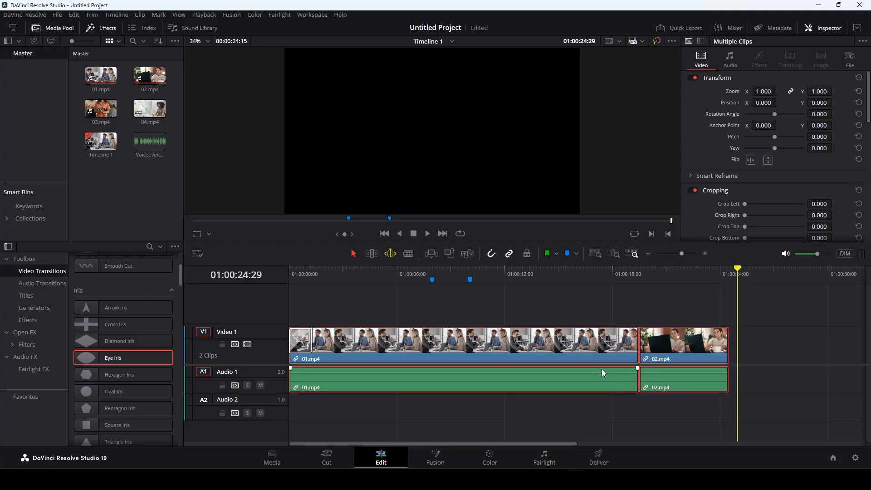
# Step: Place a Comic Title from the titles library on a new video track above 01.mp4, starting at about 3 seconds
pyautogui.scroll(-5, 119, 413)
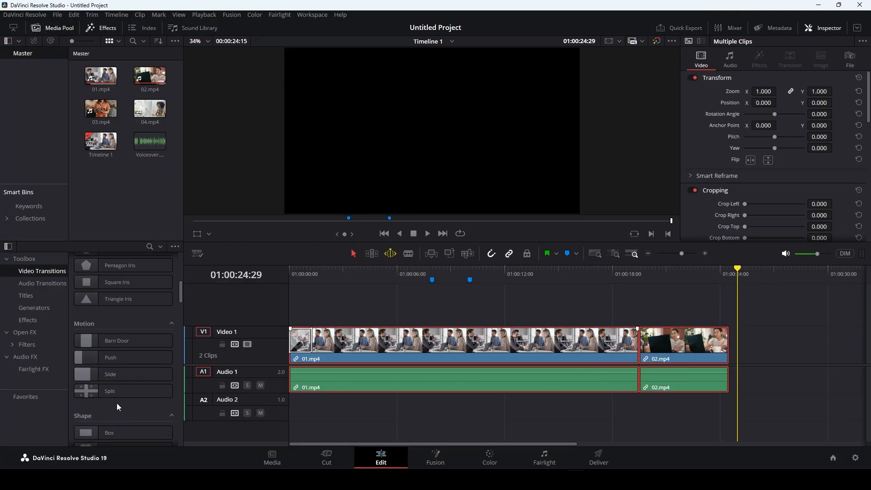
pyautogui.click(41, 284)
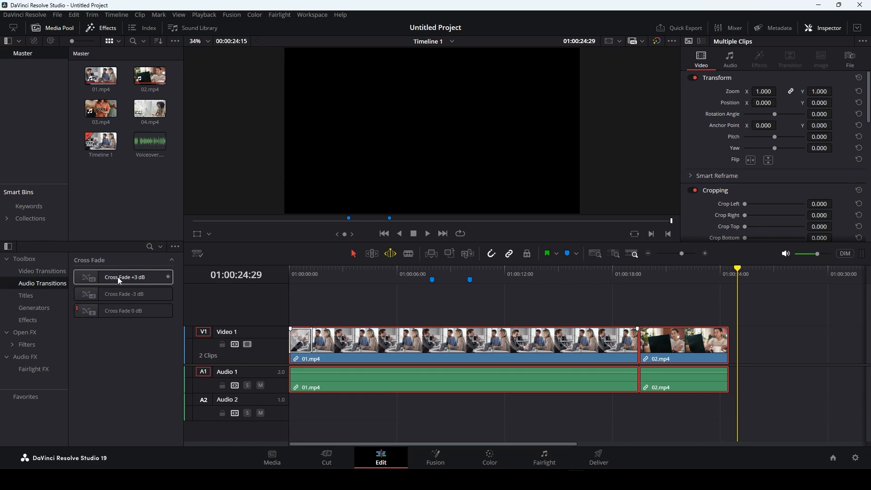
pyautogui.click(38, 295)
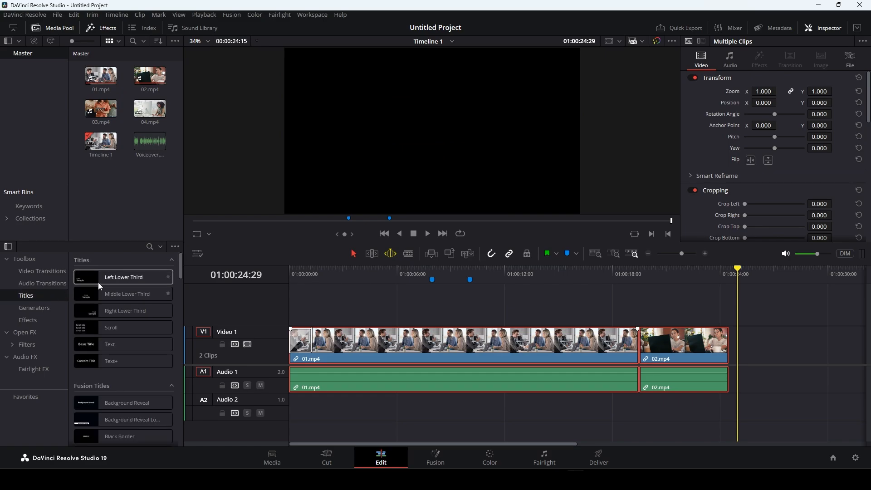
pyautogui.moveTo(382, 272); pyautogui.dragTo(336, 272)
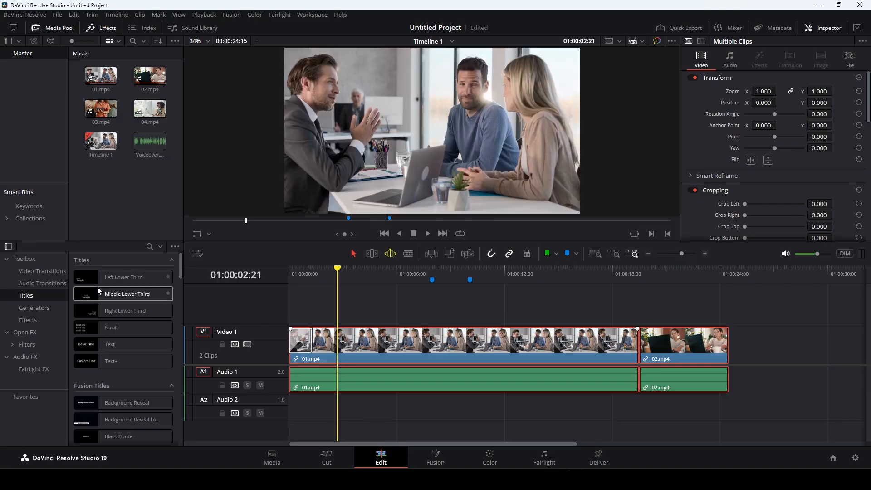
pyautogui.scroll(-1, 88, 341)
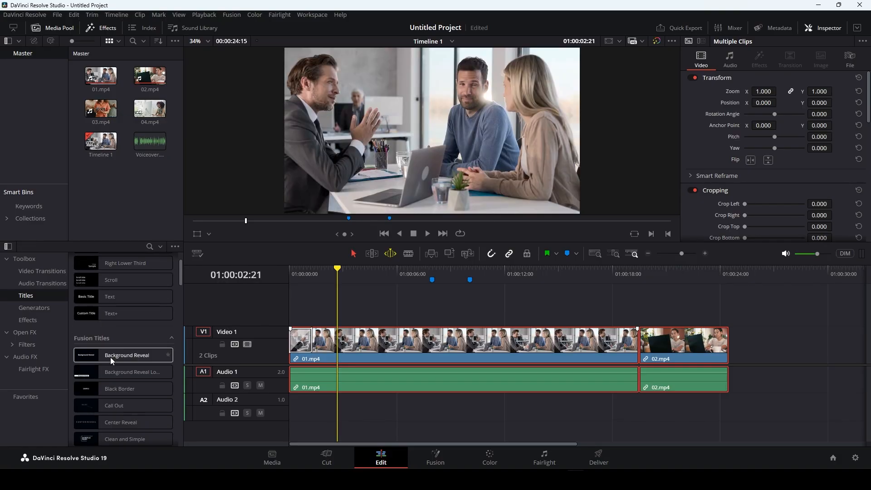
pyautogui.scroll(-3, 117, 378)
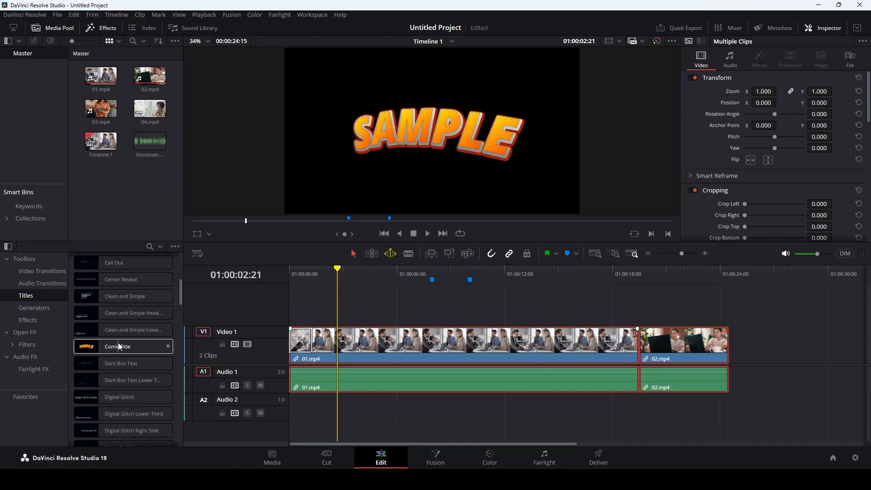
pyautogui.moveTo(128, 348); pyautogui.dragTo(341, 312)
# Step: Replace the Comic Title's sample text with "Test Video"
pyautogui.click(369, 271)
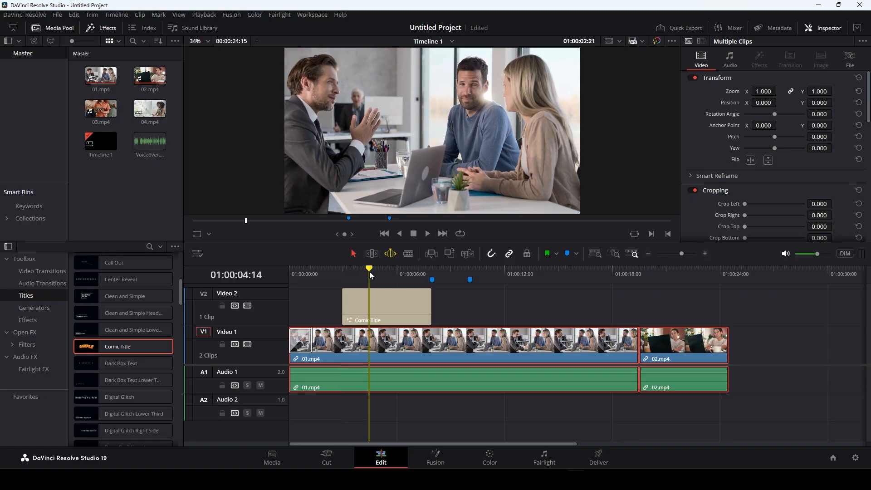
pyautogui.click(377, 297)
pyautogui.click(760, 160)
pyautogui.hotkey('ctrl', 'a')
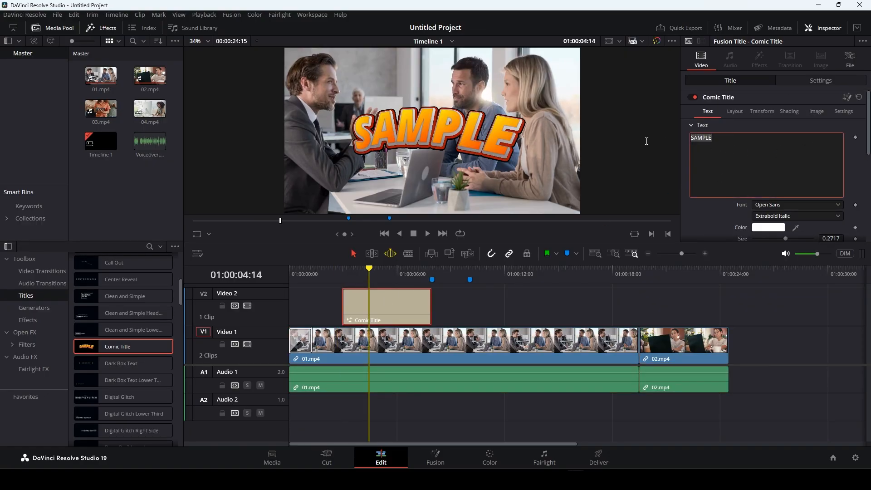
pyautogui.write('Tes')
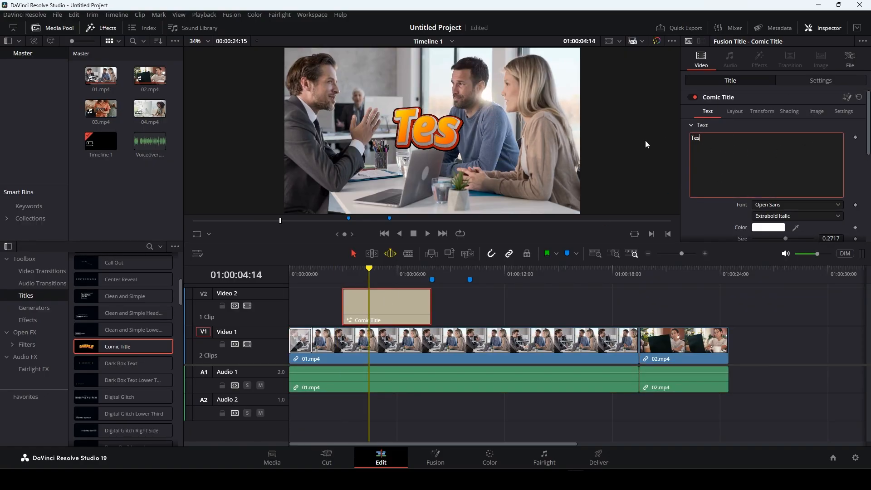
pyautogui.write('t Video')
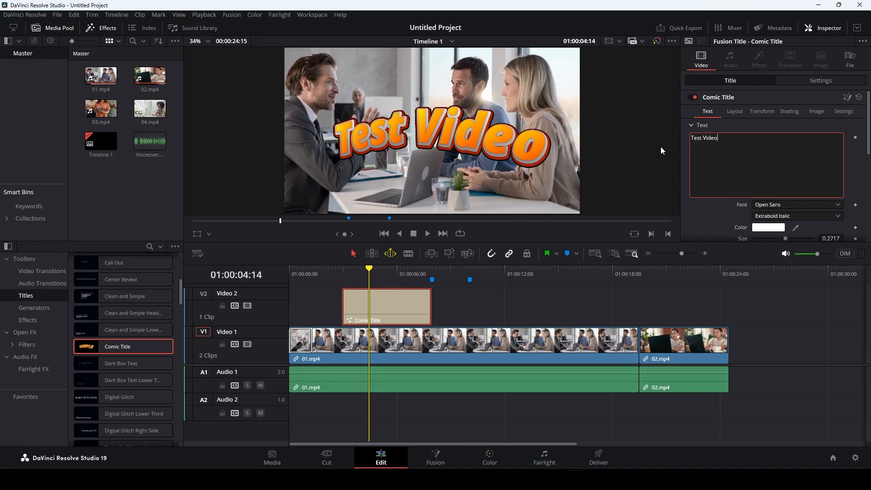
# Step: Change the Comic Title's font to Fibre Vintage
pyautogui.scroll(-2, 714, 222)
pyautogui.click(782, 157)
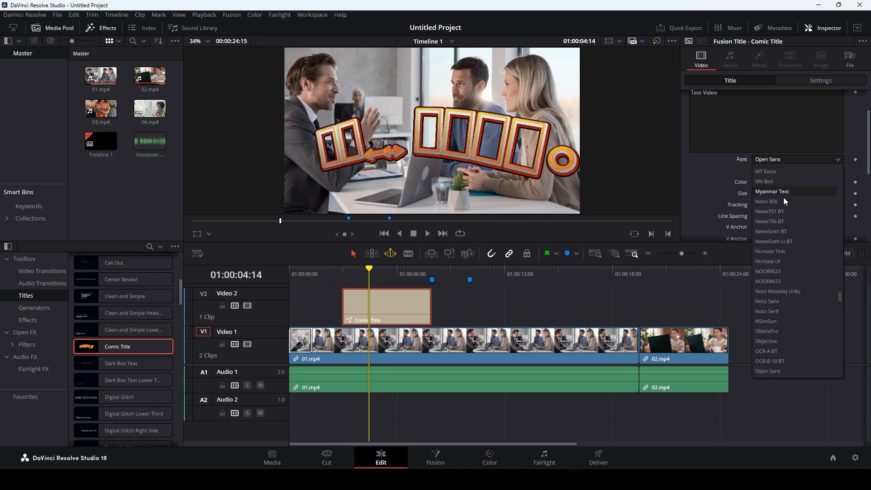
pyautogui.scroll(10, 785, 202)
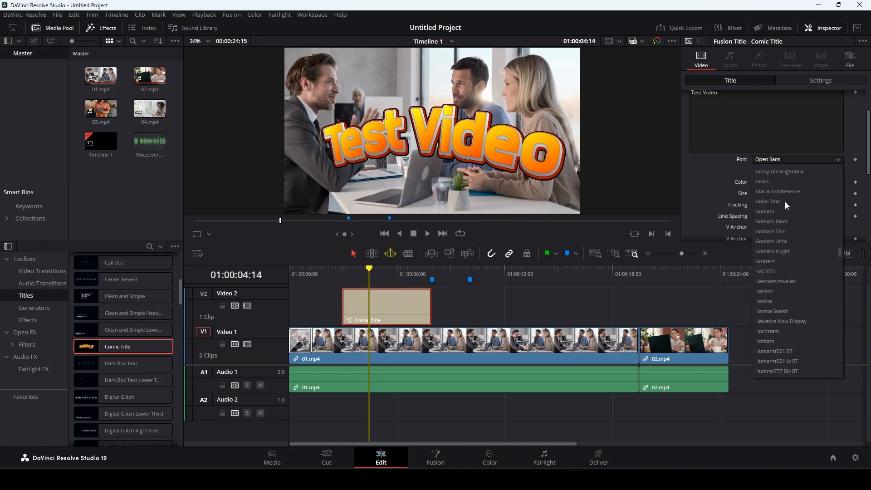
pyautogui.scroll(3, 784, 202)
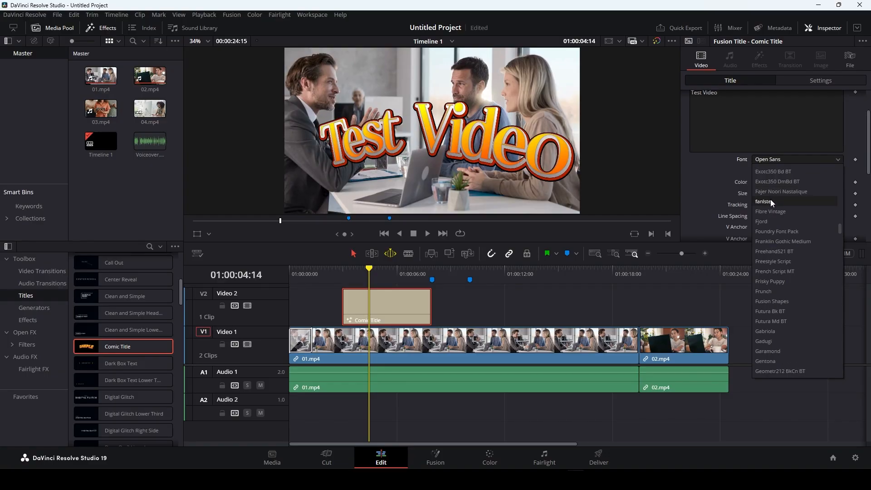
pyautogui.click(769, 211)
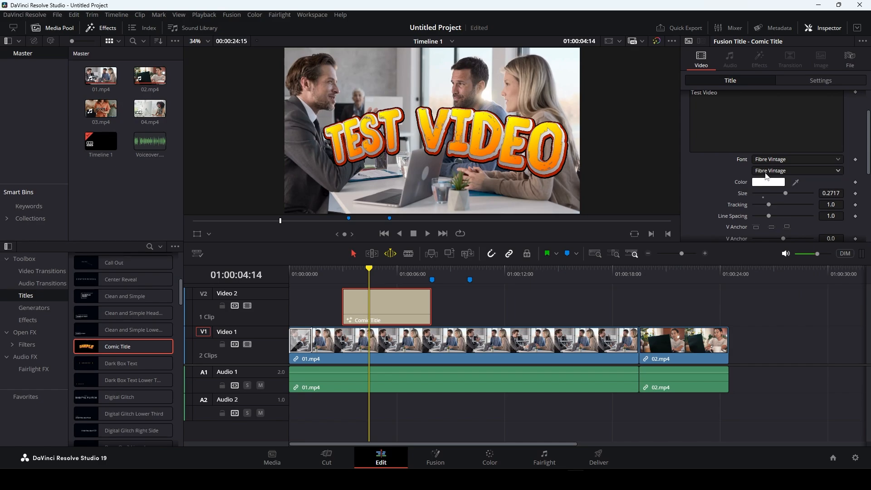
# Step: Set the Comic Title's text color to red (#ff0000)
pyautogui.click(773, 184)
pyautogui.moveTo(489, 179); pyautogui.dragTo(527, 159)
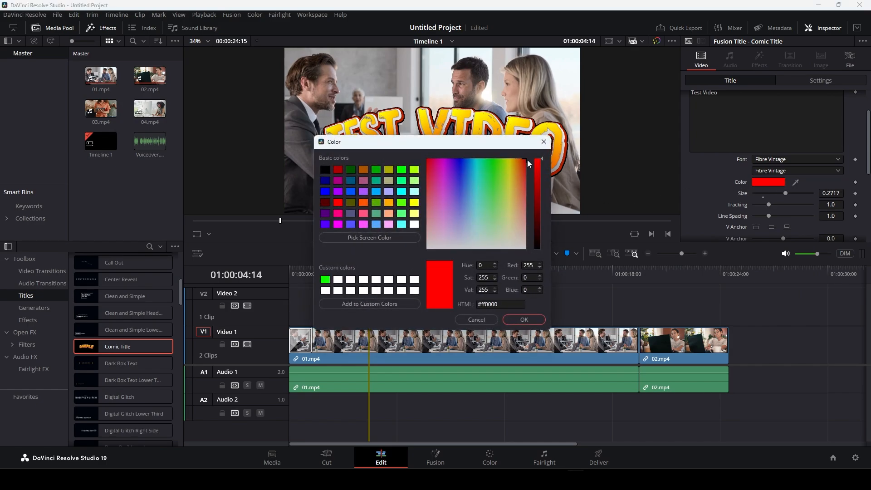
pyautogui.click(509, 320)
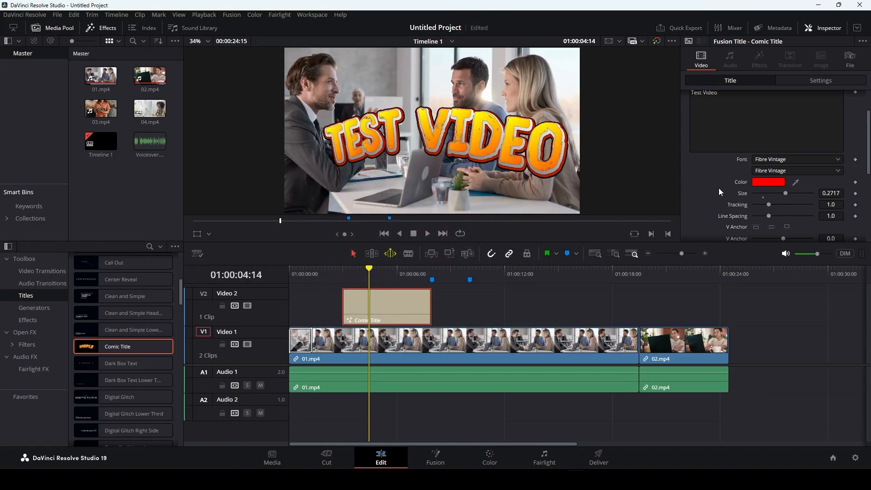
# Step: Try the Comic Title at a size of 0.2441 with tracking set to 0
pyautogui.moveTo(788, 192); pyautogui.dragTo(768, 212)
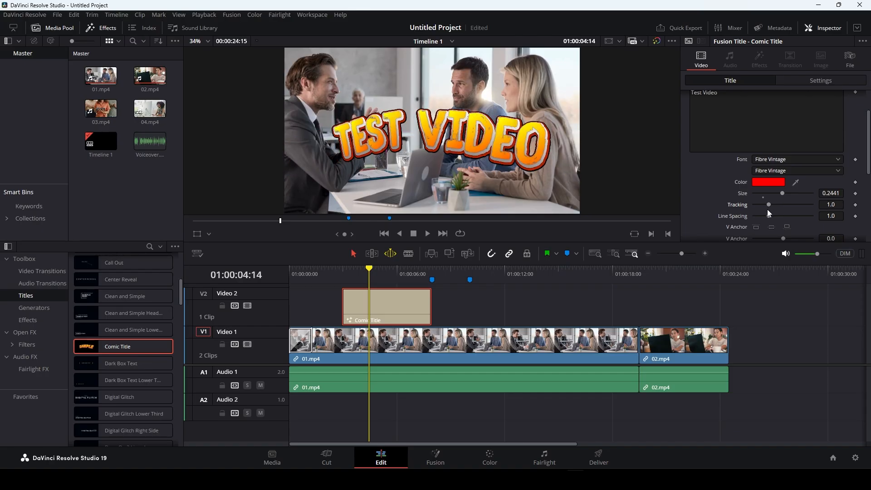
pyautogui.moveTo(828, 206); pyautogui.dragTo(829, 206)
pyautogui.click(825, 205)
pyautogui.write('0')
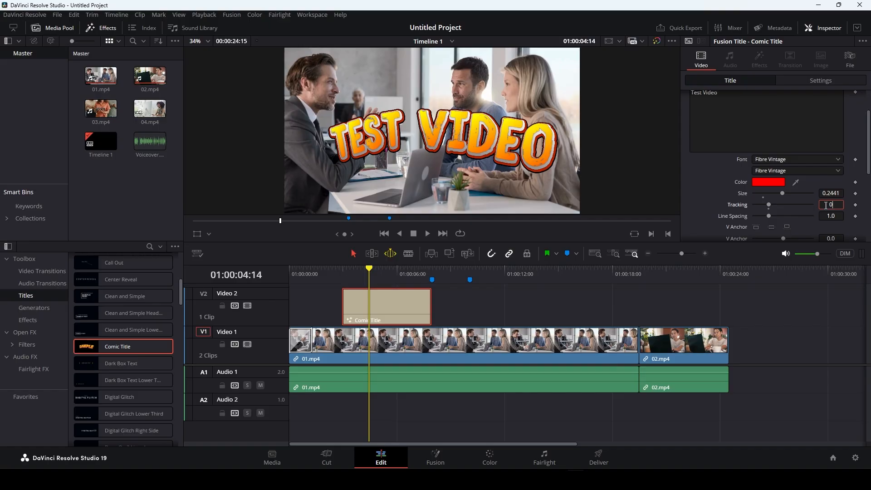
pyautogui.press('Tab')
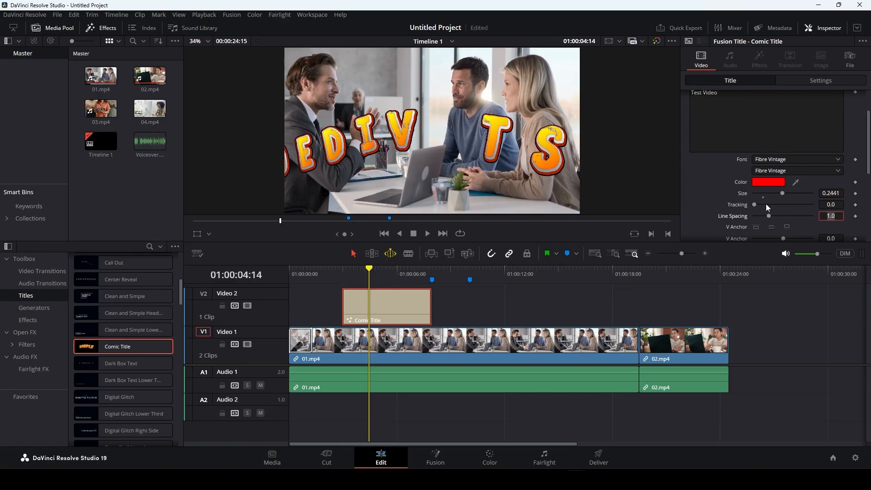
# Step: Set the Comic Title's size to 0.126, tracking to 1.197 and line spacing to 1.669
pyautogui.click(763, 197)
pyautogui.click(768, 206)
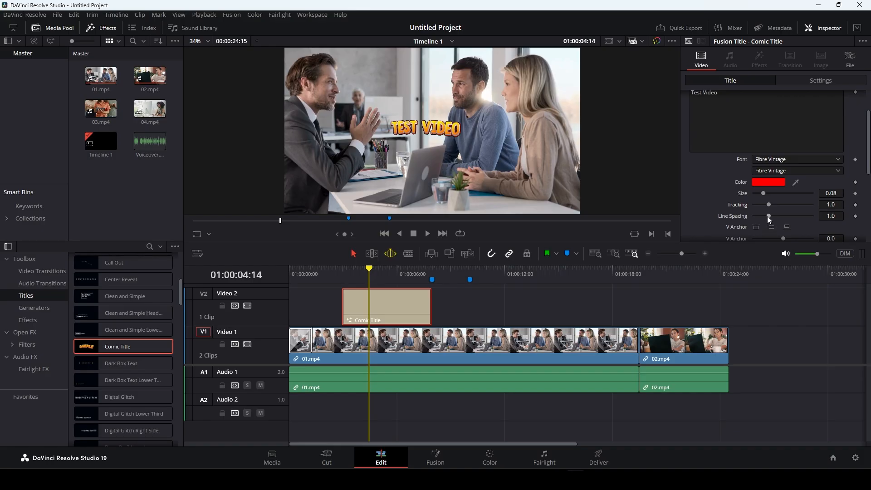
pyautogui.moveTo(767, 216); pyautogui.dragTo(768, 195)
pyautogui.click(772, 205)
# Step: Set the Comic Title's vertical anchor to 0.02 and leave its vertical justification at 0.0
pyautogui.scroll(-2, 696, 205)
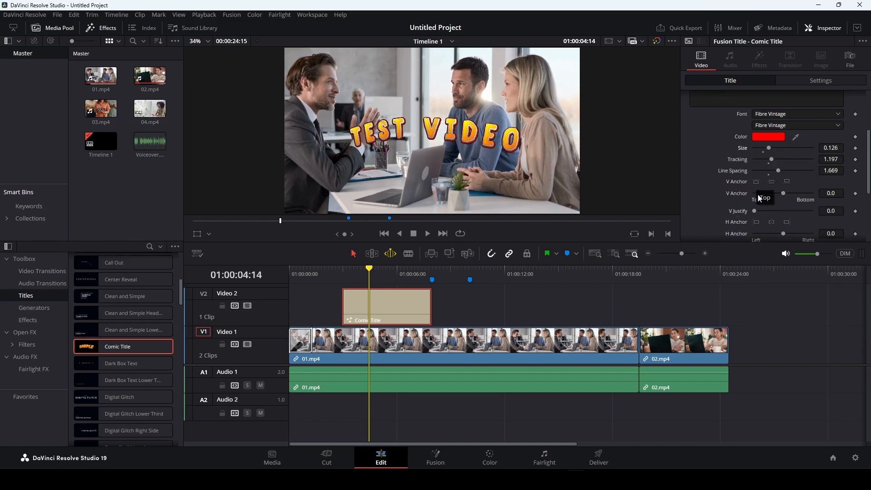
pyautogui.click(781, 194)
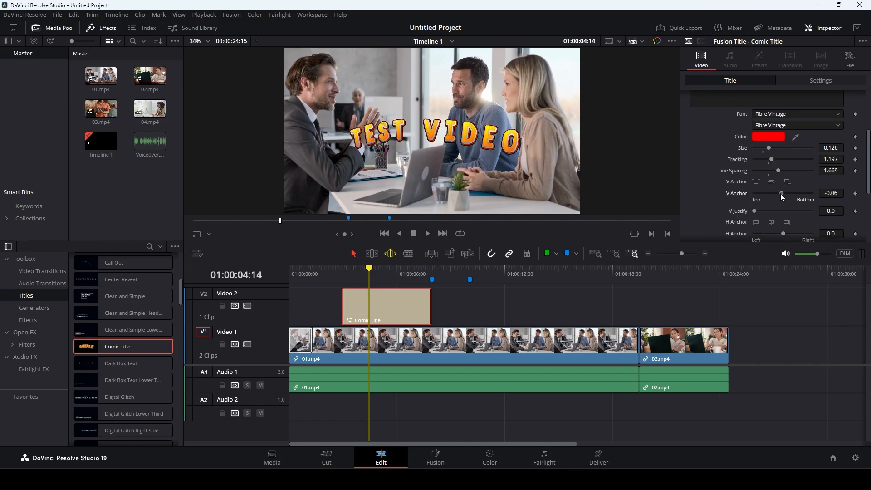
pyautogui.scroll(-1, 728, 205)
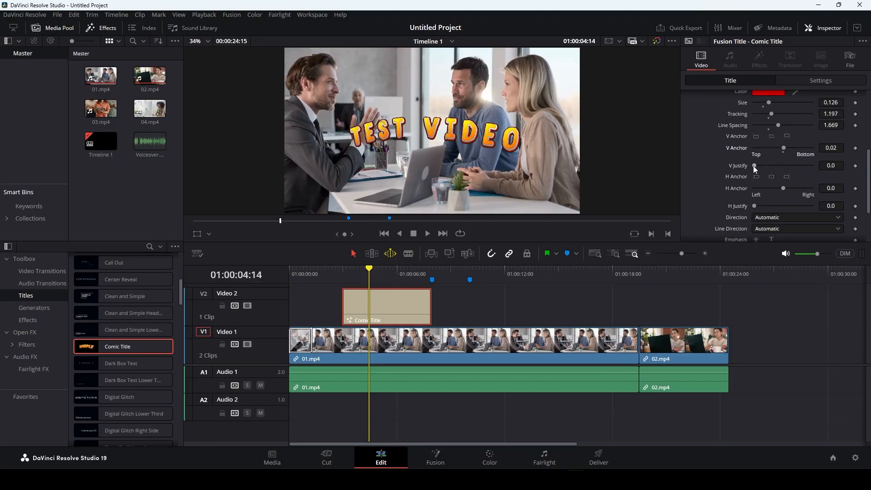
pyautogui.moveTo(753, 166)
pyautogui.mouseDown()
pyautogui.moveTo(763, 166)
pyautogui.moveTo(751, 169)
pyautogui.mouseUp()
# Step: Look through the Comic Title's layout, transform, shading, image and general settings
pyautogui.scroll(-1, 744, 166)
pyautogui.scroll(2, 705, 158)
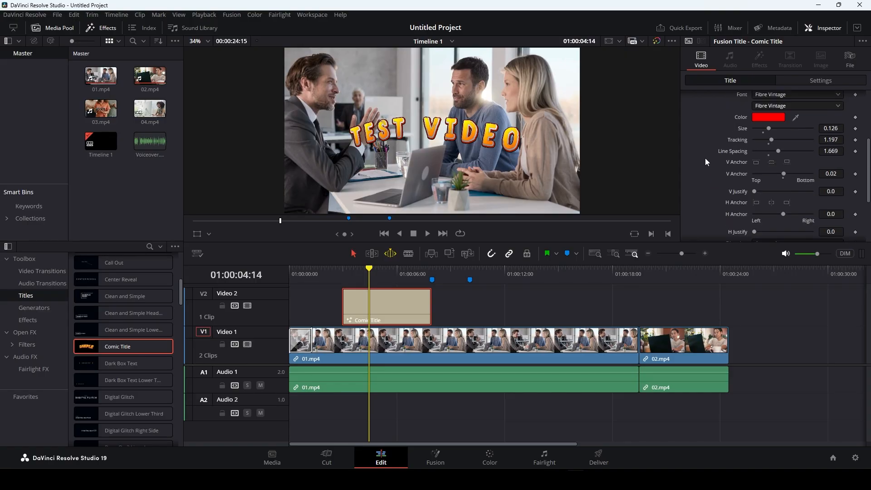
pyautogui.scroll(3, 705, 162)
pyautogui.click(731, 111)
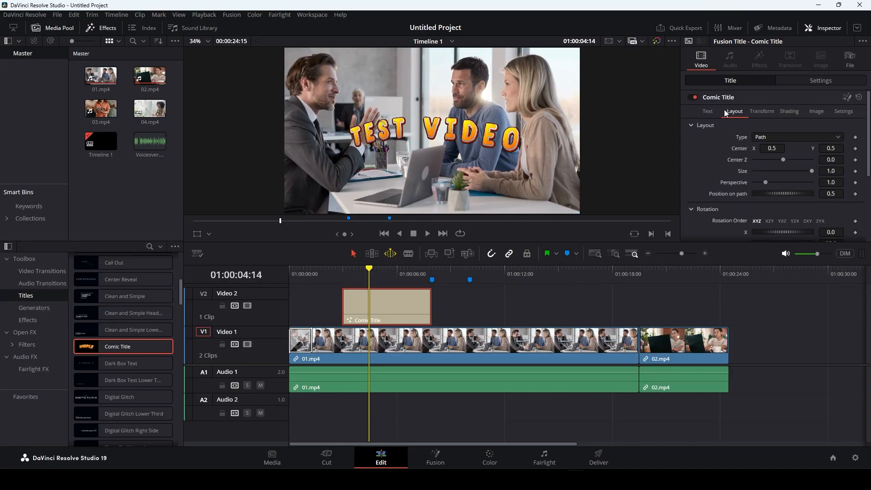
pyautogui.click(751, 111)
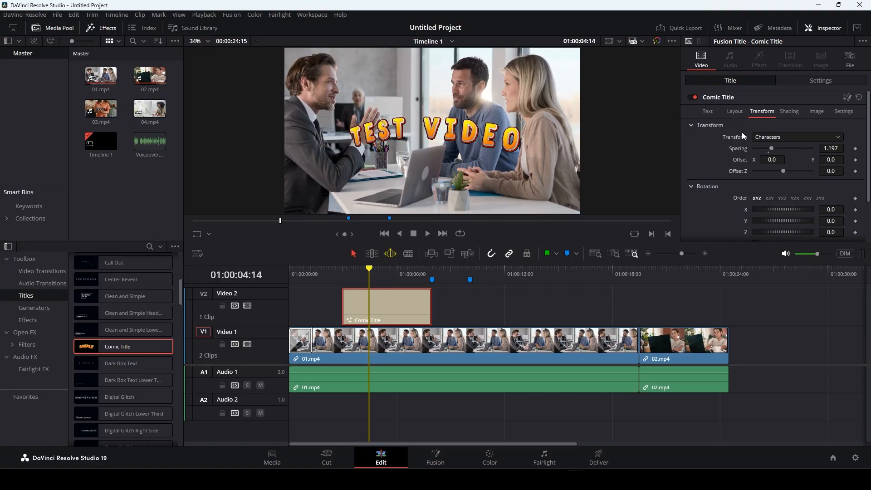
pyautogui.click(789, 112)
pyautogui.click(809, 112)
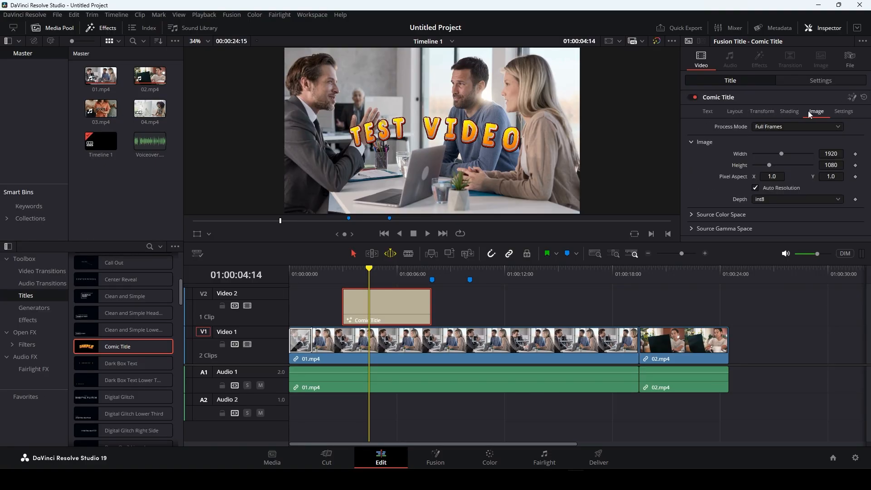
pyautogui.click(843, 112)
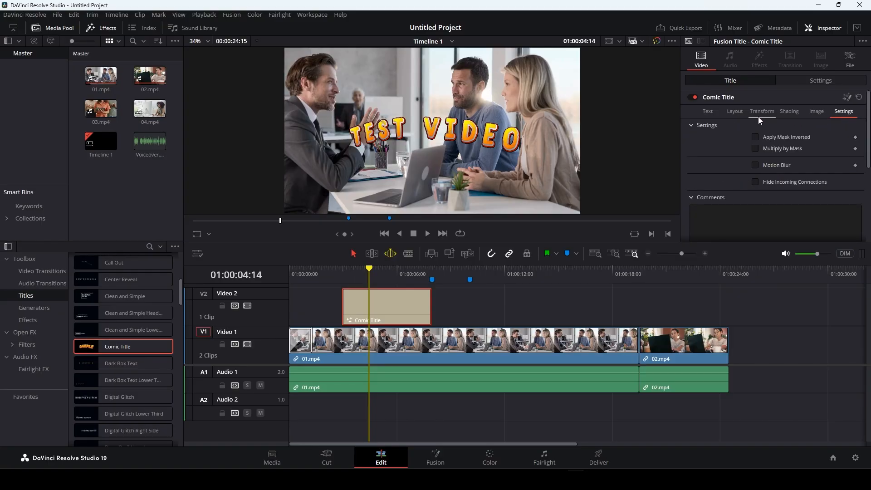
pyautogui.click(738, 115)
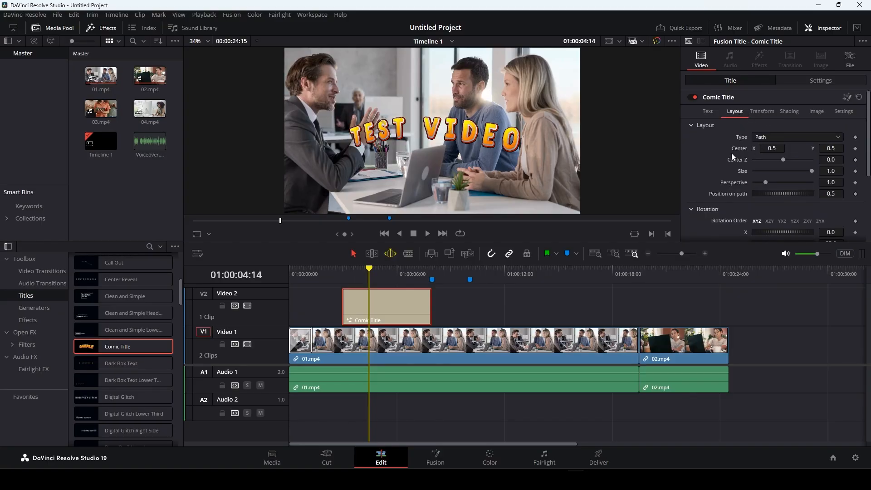
# Step: Preview the timeline from near its start through the Comic Title, ending at 01:00:07:09
pyautogui.click(331, 271)
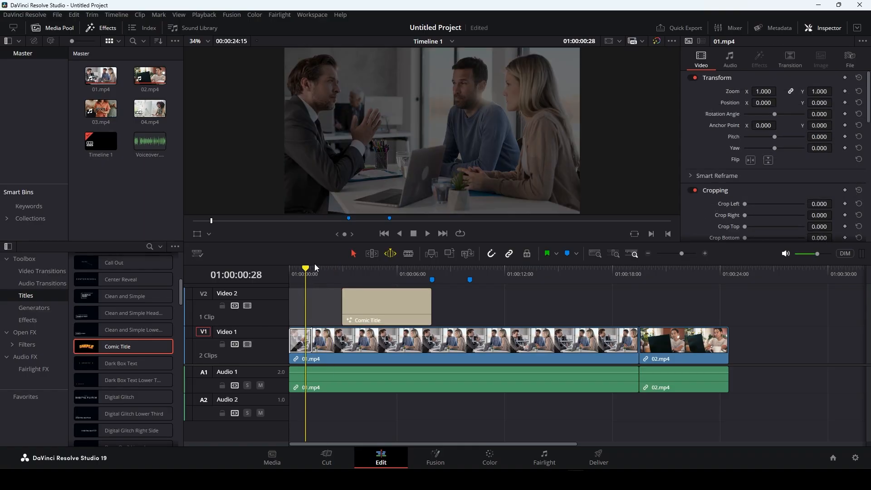
pyautogui.press('Home')
pyautogui.press('space')
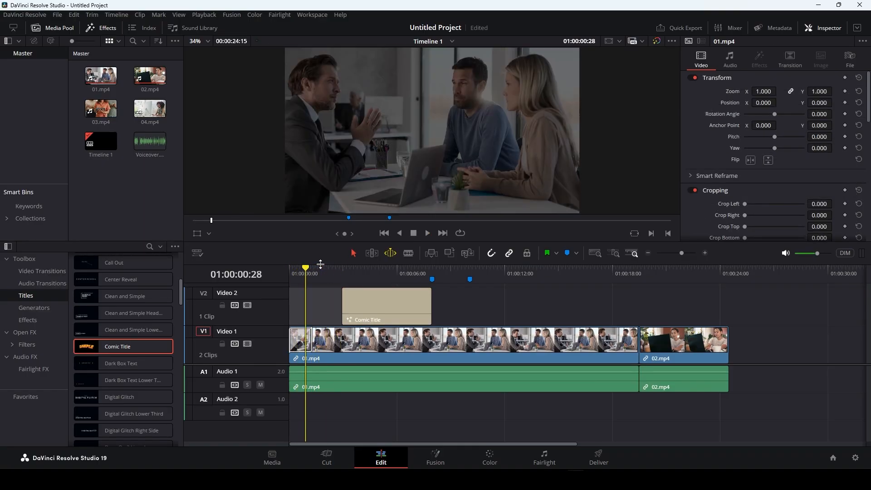
pyautogui.click(337, 273)
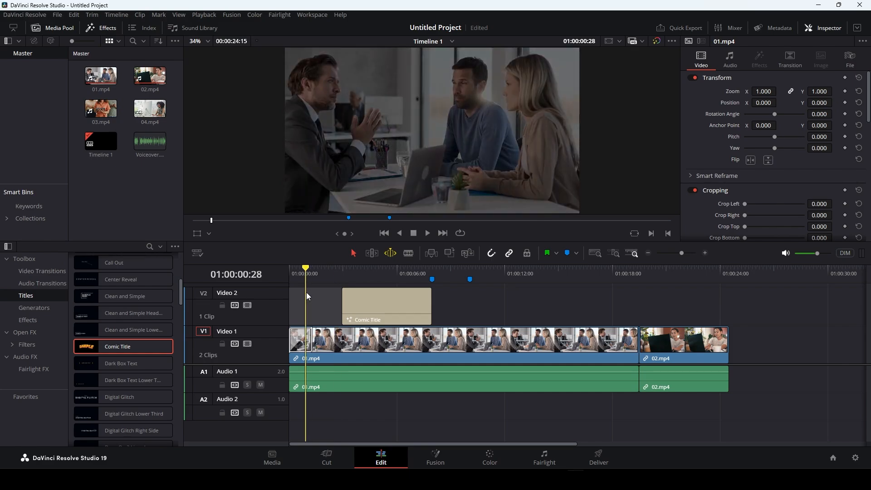
pyautogui.press('Home')
pyautogui.moveTo(317, 301); pyautogui.dragTo(421, 300)
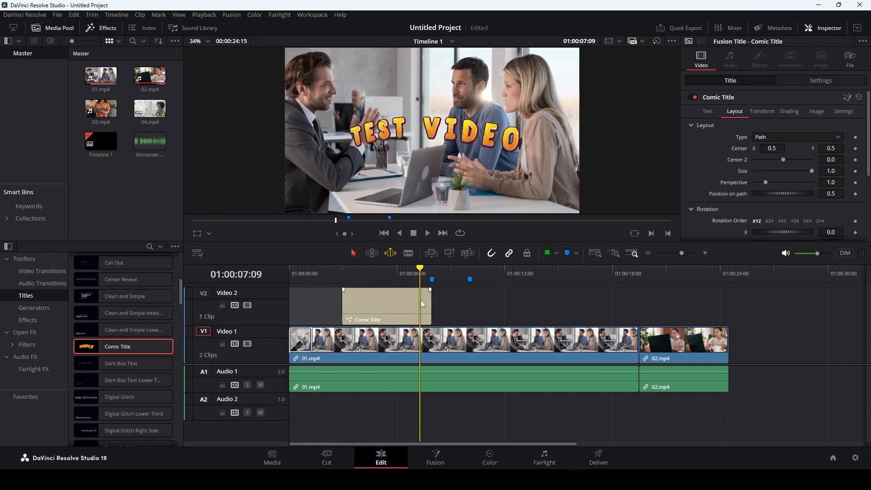
# Step: Apply the Binoculars Fusion effect to both 01.mp4 and 02.mp4 on Video 1
pyautogui.scroll(5, 122, 322)
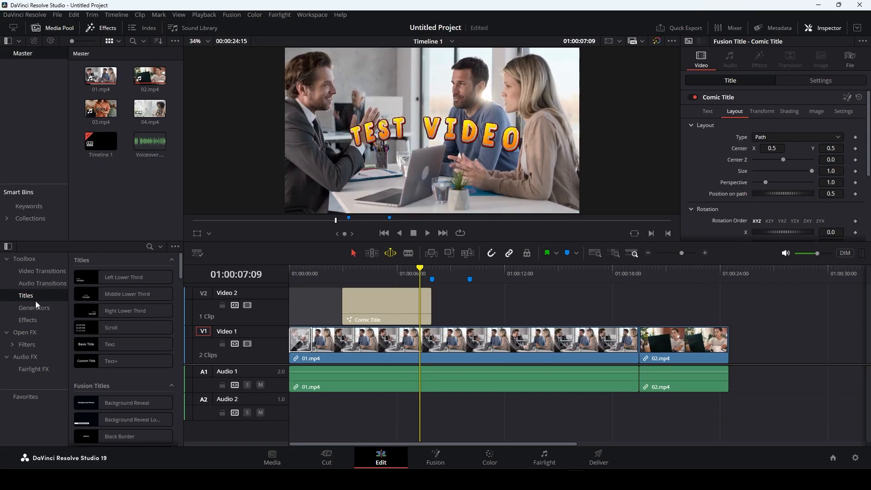
pyautogui.click(39, 309)
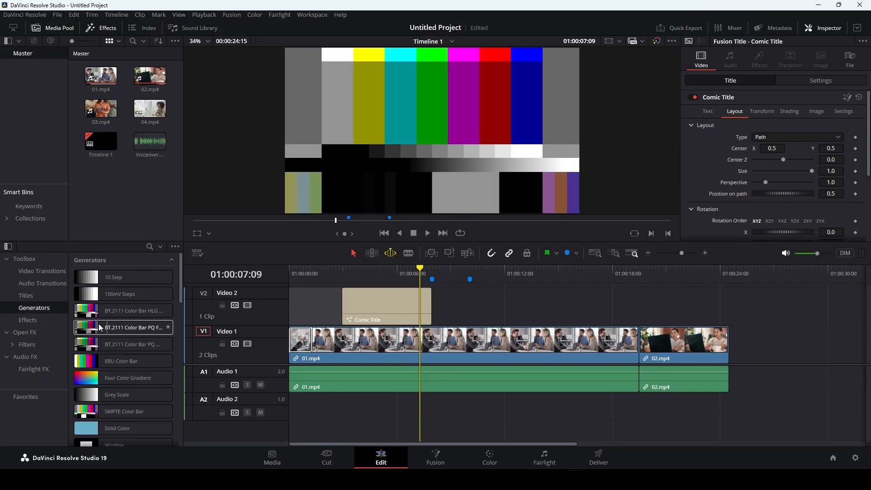
pyautogui.click(29, 320)
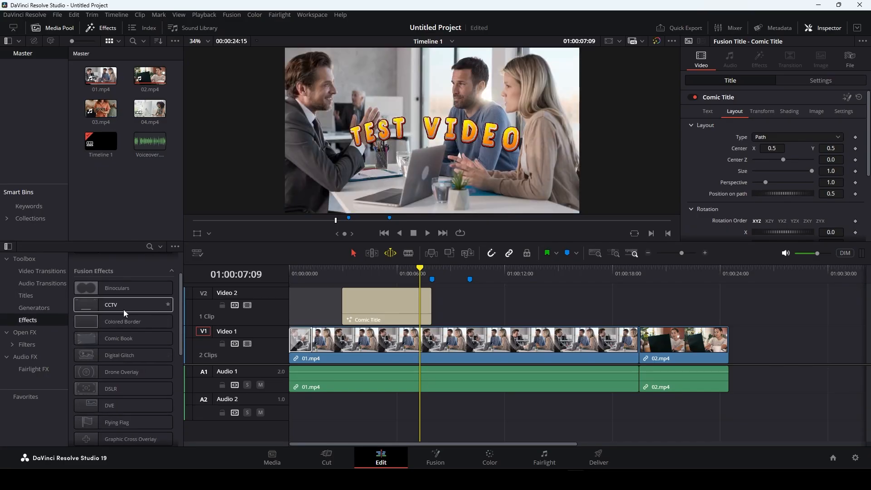
pyautogui.click(342, 272)
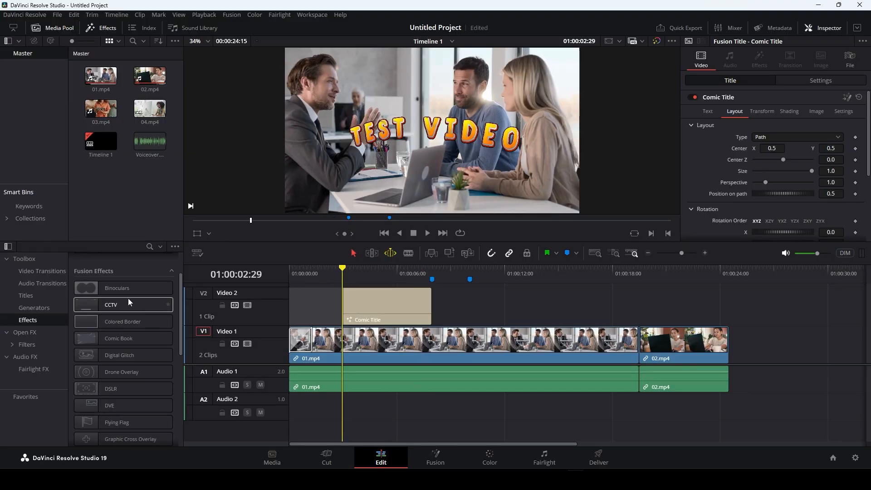
pyautogui.moveTo(118, 288); pyautogui.dragTo(636, 341)
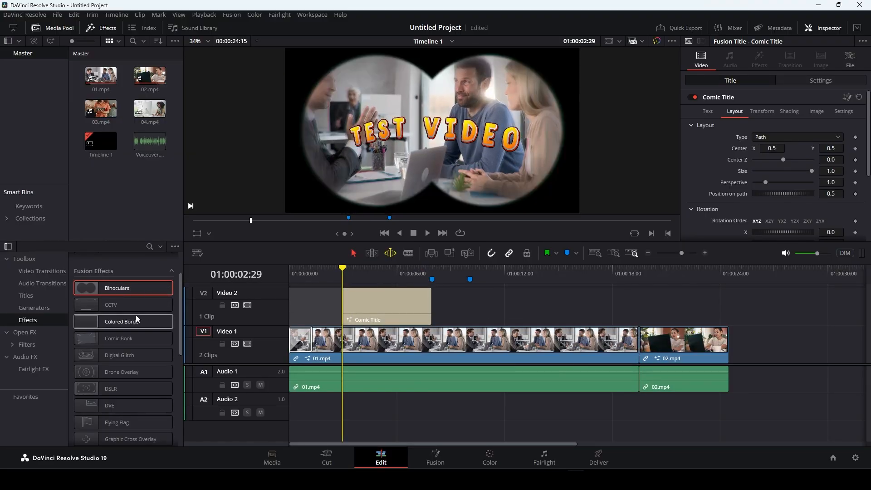
# Step: Preview the Binoculars effect across the cut between the two clips and undo it on both
pyautogui.click(619, 272)
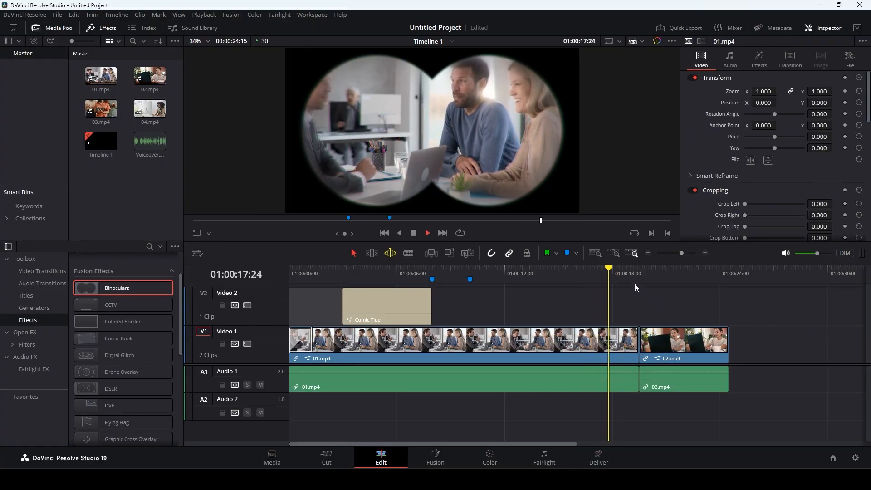
pyautogui.moveTo(644, 276); pyautogui.dragTo(673, 277)
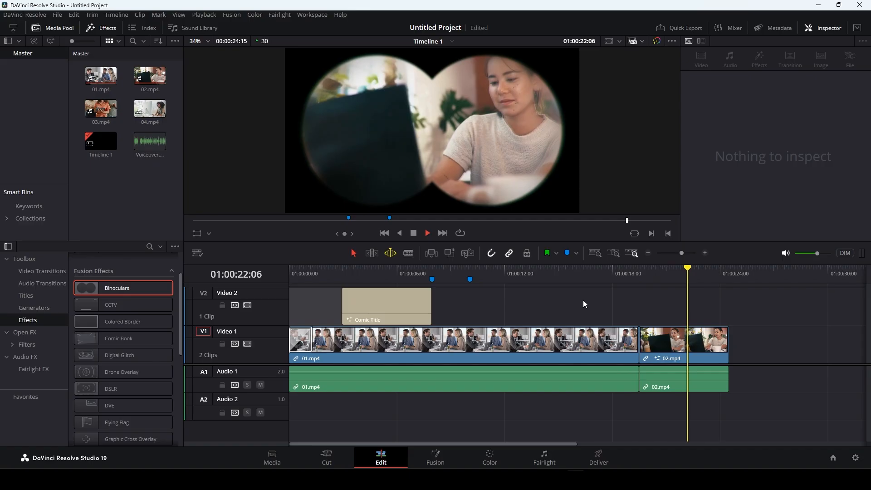
pyautogui.press('space')
pyautogui.hotkey('ctrl', 'z')
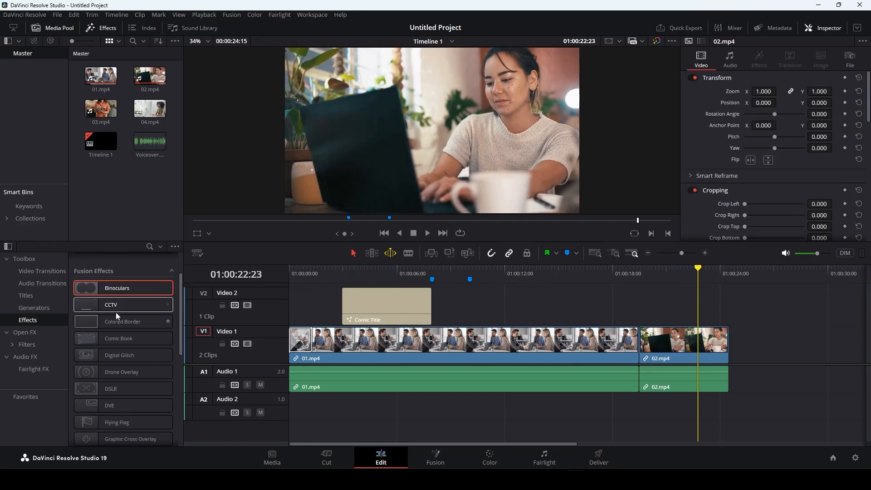
# Step: Try the CCTV effect on 02.mp4, playing it from the cut, and undo it
pyautogui.moveTo(116, 305); pyautogui.dragTo(658, 350)
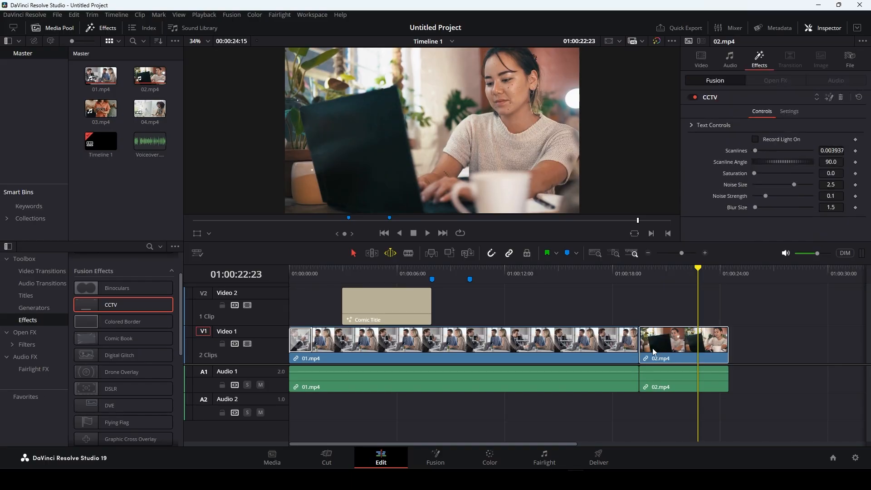
pyautogui.click(637, 272)
pyautogui.press('/')
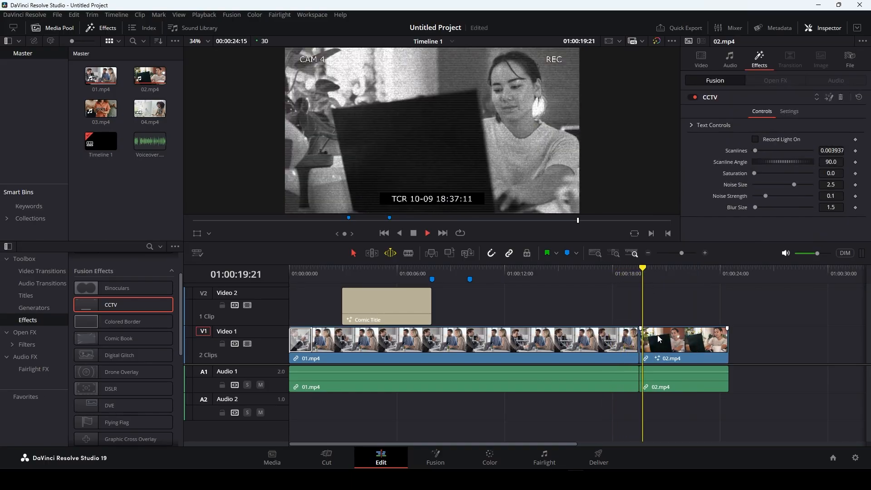
pyautogui.hotkey('ctrl', 'z')
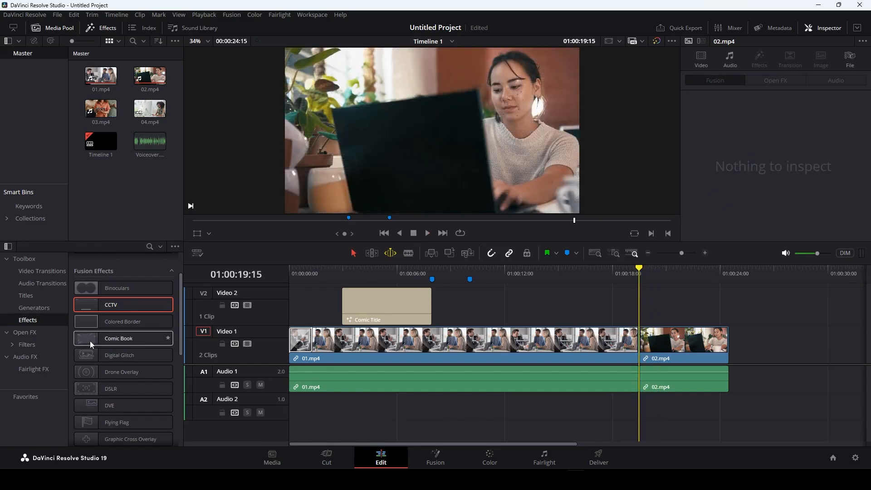
# Step: Try the Comic Book effect on 02.mp4 with a playback check and undo it
pyautogui.moveTo(119, 339); pyautogui.dragTo(665, 341)
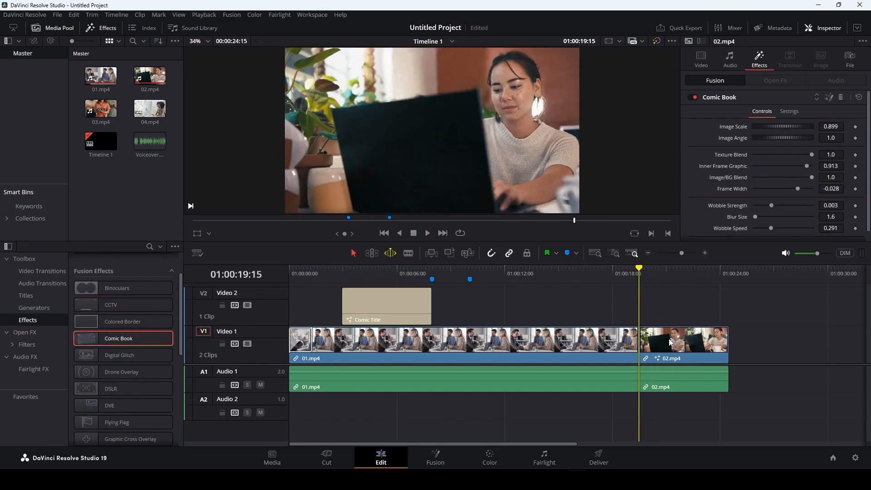
pyautogui.press('/')
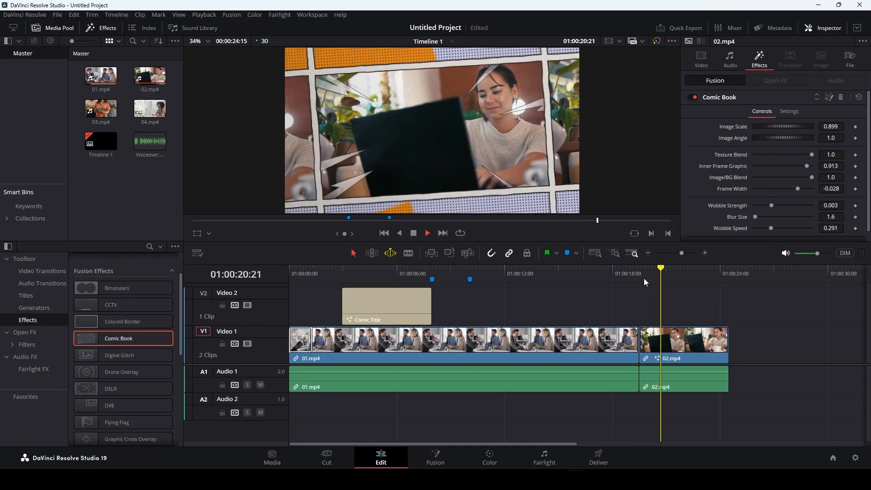
pyautogui.hotkey('ctrl', 'z')
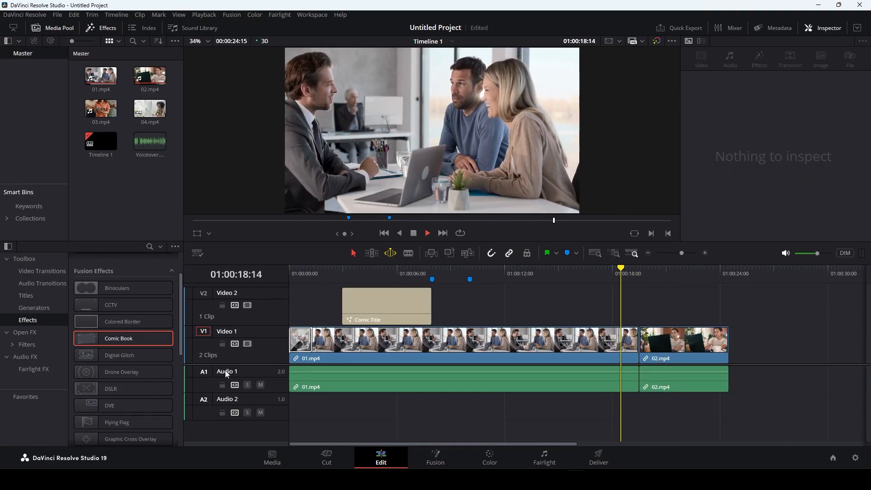
# Step: Try the DSLR effect on 02.mp4, checking it at 01:00:20:16, and undo it
pyautogui.scroll(-3, 97, 363)
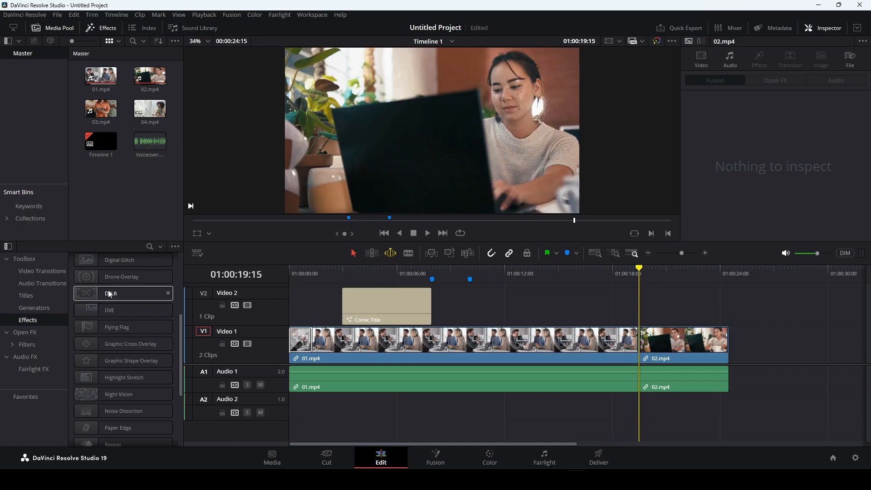
pyautogui.moveTo(106, 293); pyautogui.dragTo(653, 340)
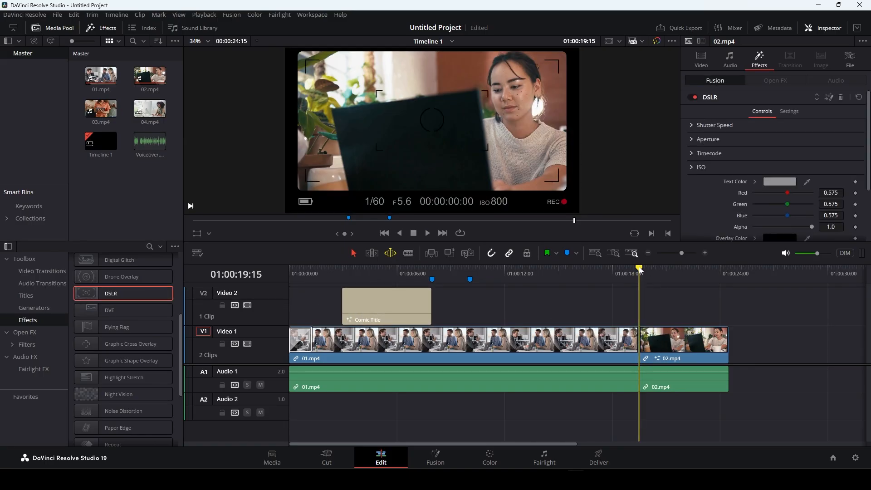
pyautogui.click(657, 268)
pyautogui.press('/')
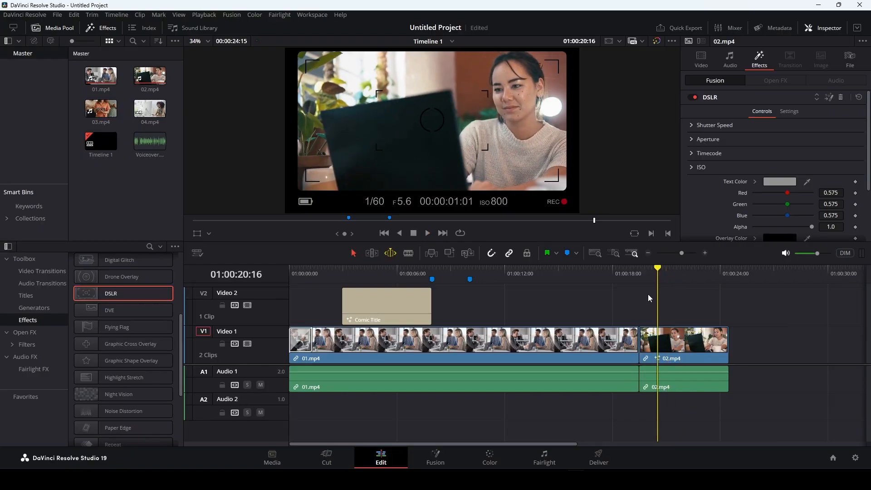
pyautogui.hotkey('ctrl', 'z')
# Step: Try the Video Call effect on 02.mp4 and play the timeline from just before the cut
pyautogui.scroll(-5, 100, 387)
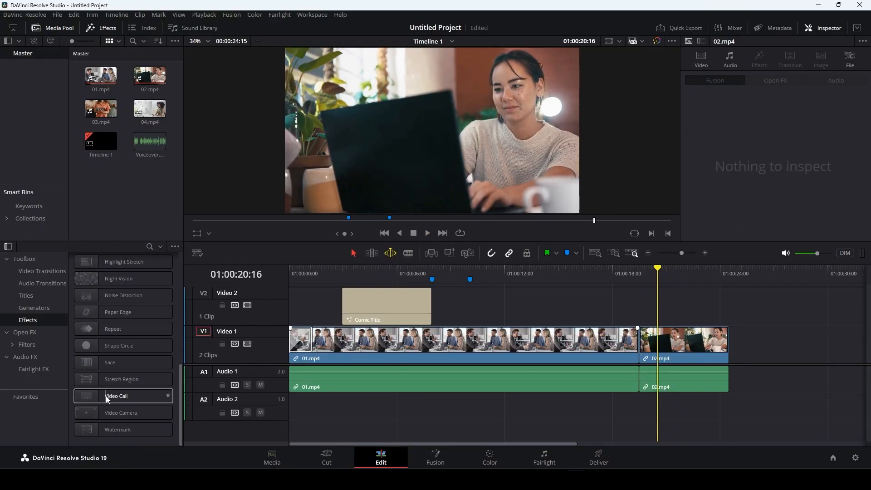
pyautogui.moveTo(105, 396); pyautogui.dragTo(655, 353)
pyautogui.moveTo(630, 264); pyautogui.dragTo(627, 268)
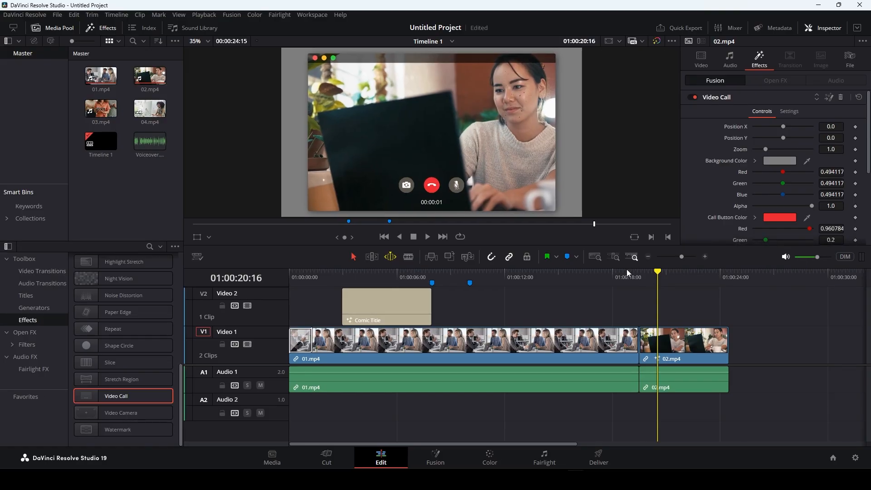
pyautogui.click(627, 274)
pyautogui.press('/')
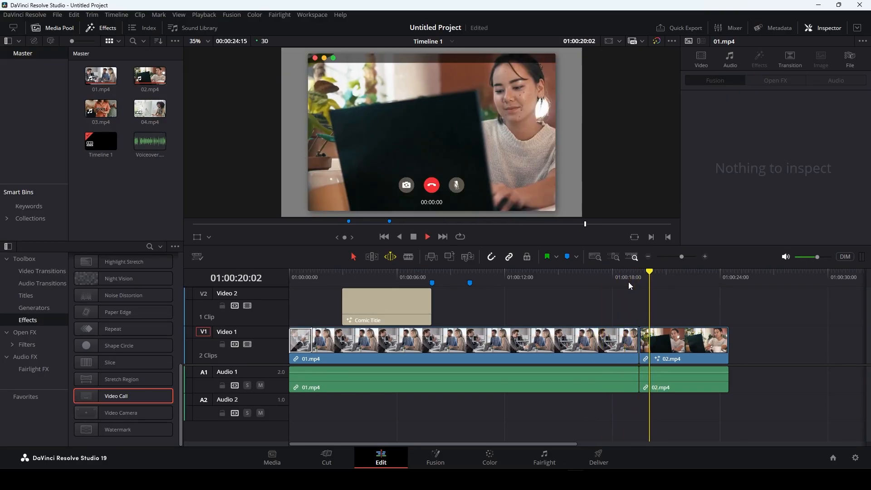
# Step: Look through the remaining Fusion effects, the Resolve FX filters under Open FX, and the Fairlight FX audio effects
pyautogui.scroll(3, 88, 375)
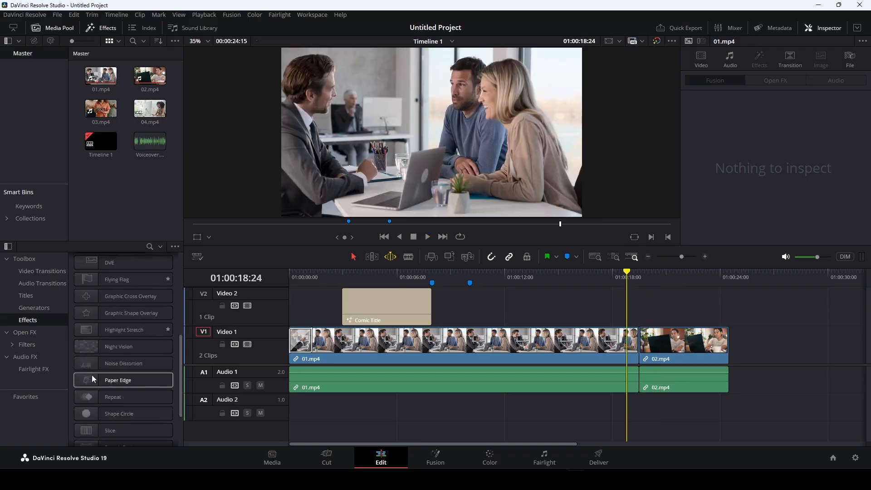
pyautogui.scroll(-3, 91, 374)
pyautogui.click(6, 335)
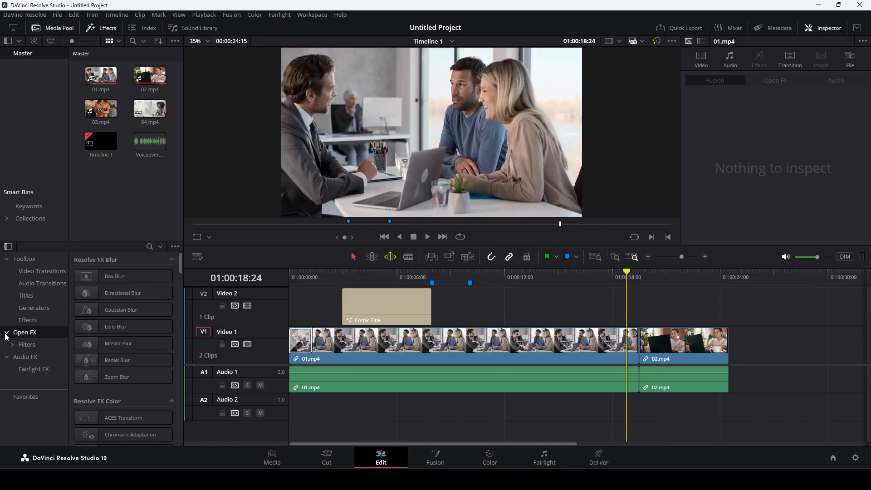
pyautogui.click(6, 334)
pyautogui.click(7, 333)
pyautogui.click(12, 344)
pyautogui.click(43, 357)
pyautogui.scroll(-10, 118, 328)
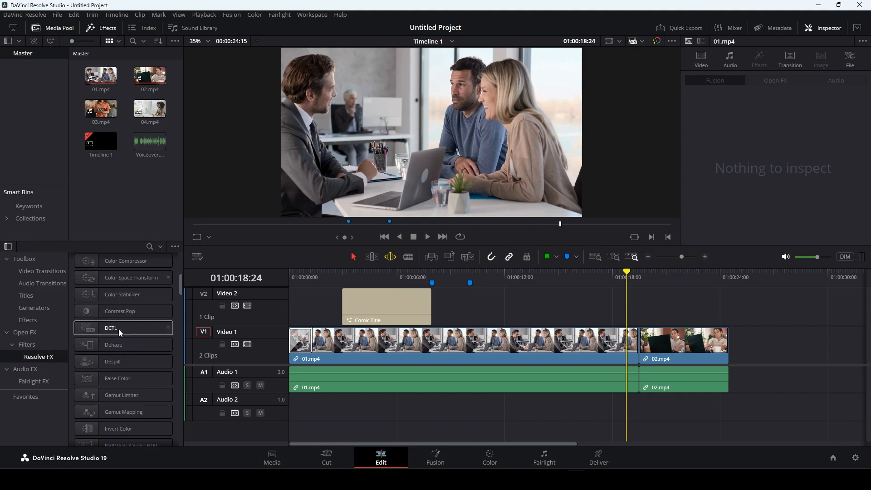
pyautogui.scroll(10, 119, 329)
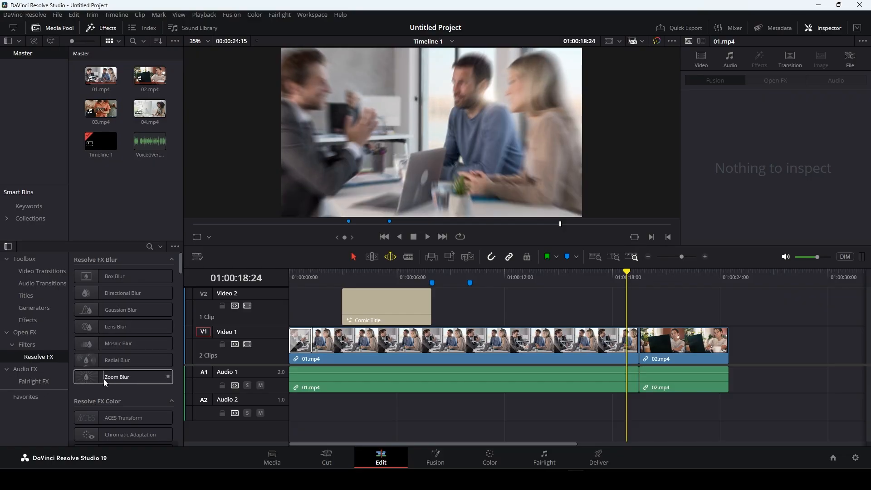
pyautogui.scroll(-5, 119, 414)
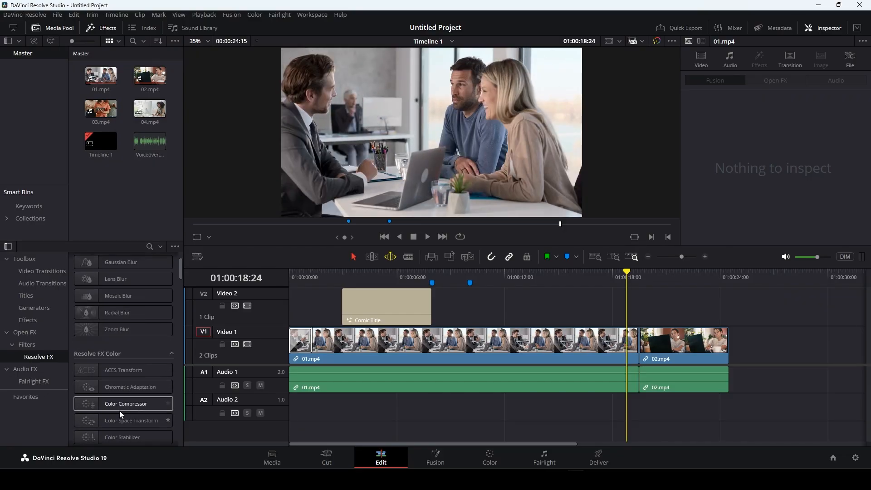
pyautogui.scroll(-5, 120, 399)
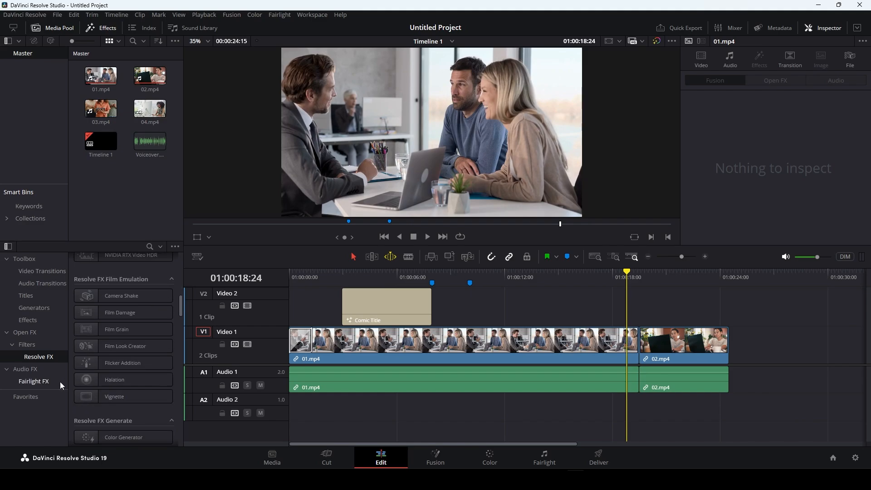
pyautogui.click(47, 382)
pyautogui.scroll(3, 96, 374)
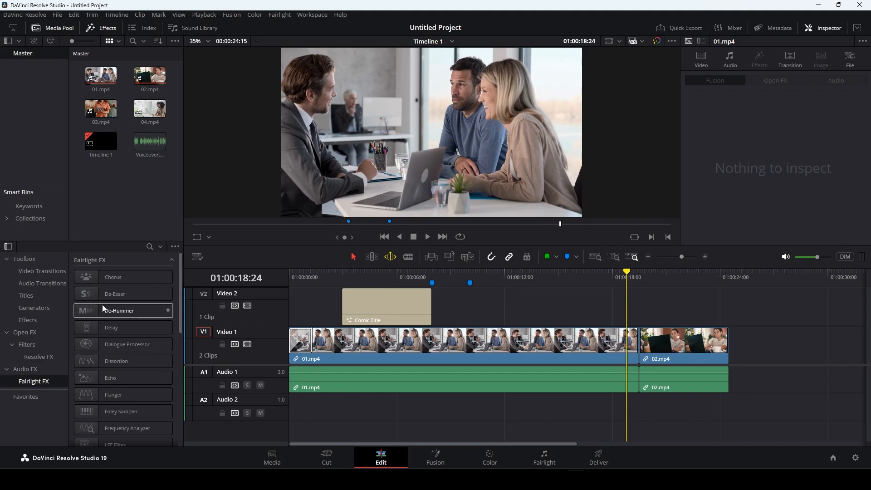
# Step: Try to place a Cross Iris transition at the cut between 01.mp4 and 02.mp4
pyautogui.click(46, 272)
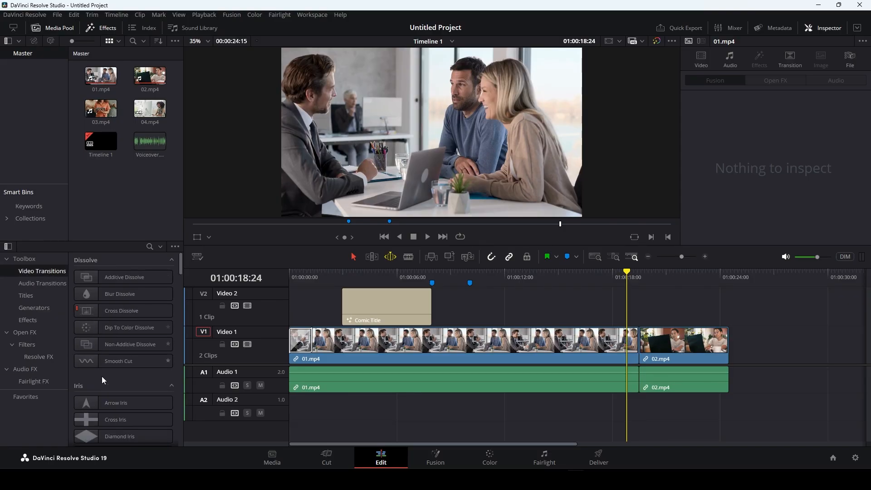
pyautogui.scroll(-2, 102, 377)
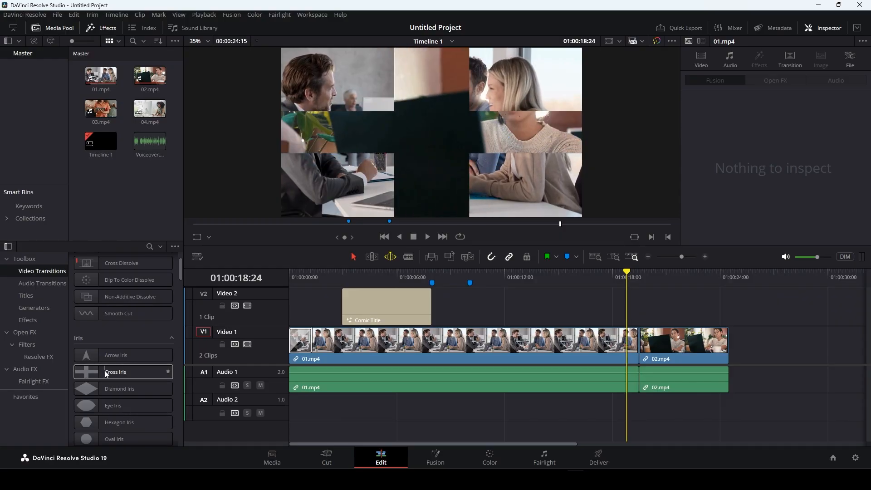
pyautogui.click(105, 371)
pyautogui.moveTo(124, 373); pyautogui.dragTo(645, 344)
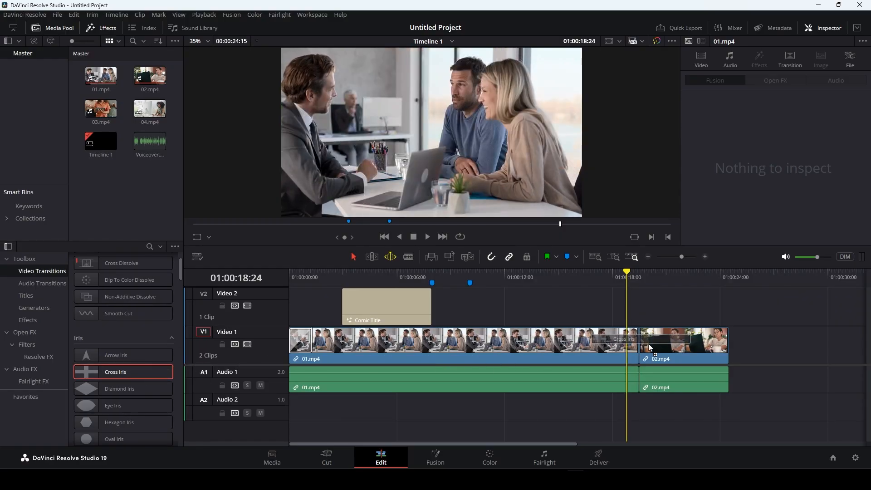
pyautogui.moveTo(638, 274); pyautogui.dragTo(634, 298)
pyautogui.click(581, 336)
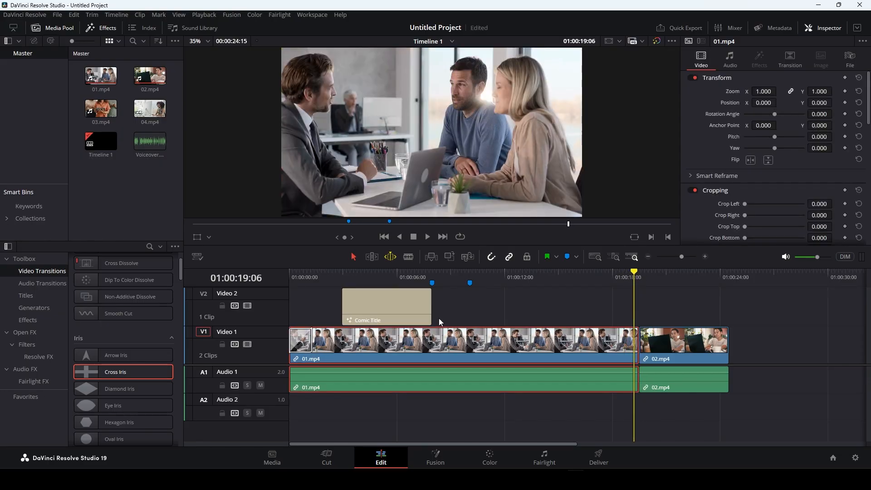
# Step: Apply the Binoculars effect to 02.mp4 only and view it at 01:00:20:16
pyautogui.click(28, 321)
pyautogui.moveTo(134, 291); pyautogui.dragTo(680, 345)
pyautogui.click(658, 275)
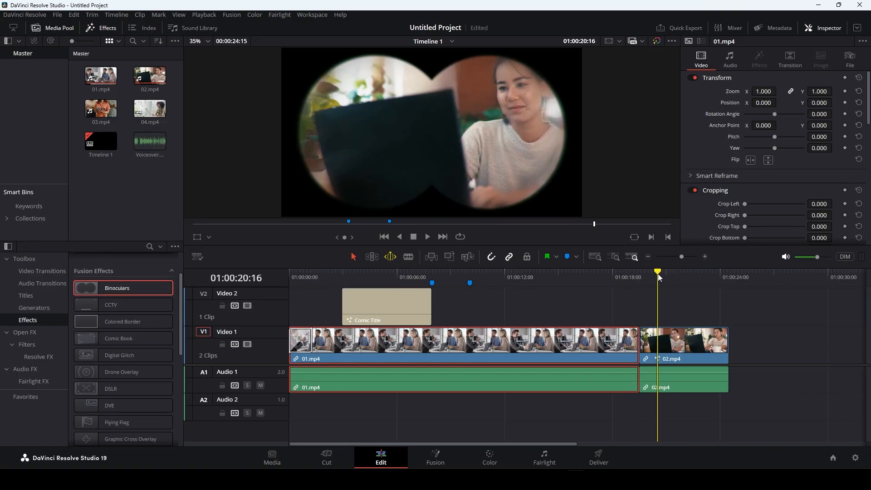
# Step: Set the Binoculars effect on 02.mp4 to aberration distance 0.0, aberration strength 0.48 and vignette size 0.3906
pyautogui.click(671, 342)
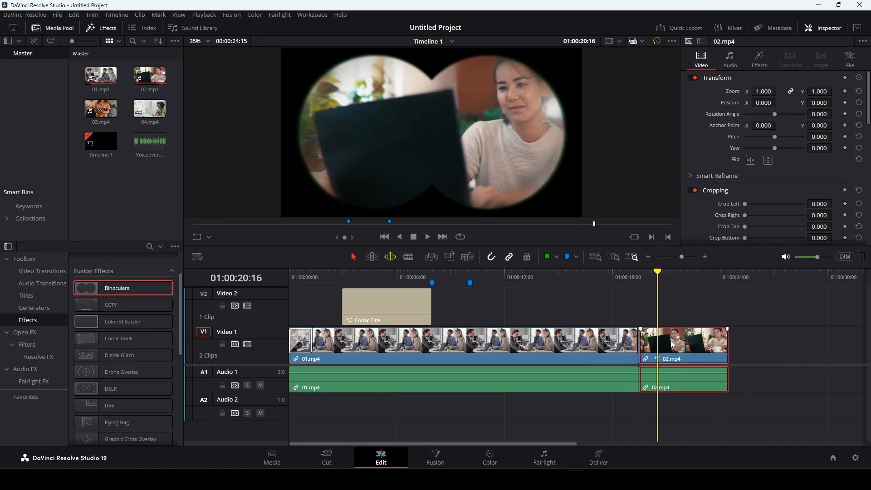
pyautogui.click(759, 60)
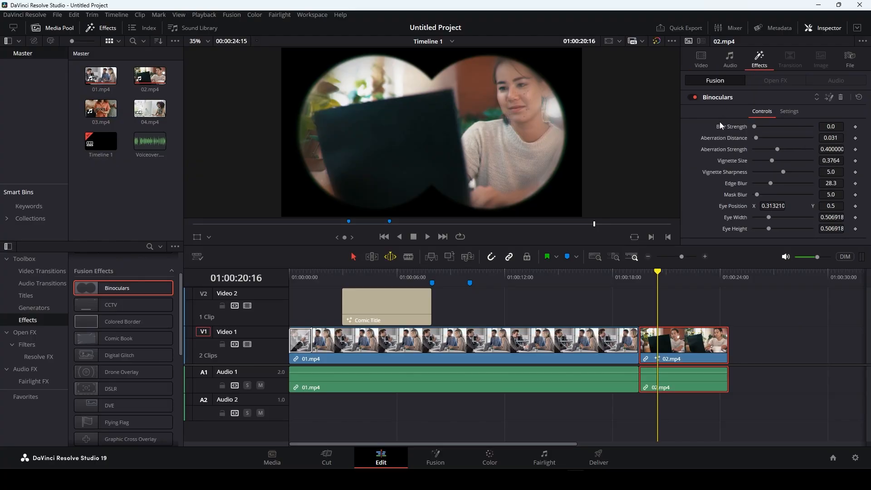
pyautogui.moveTo(754, 126); pyautogui.dragTo(773, 165)
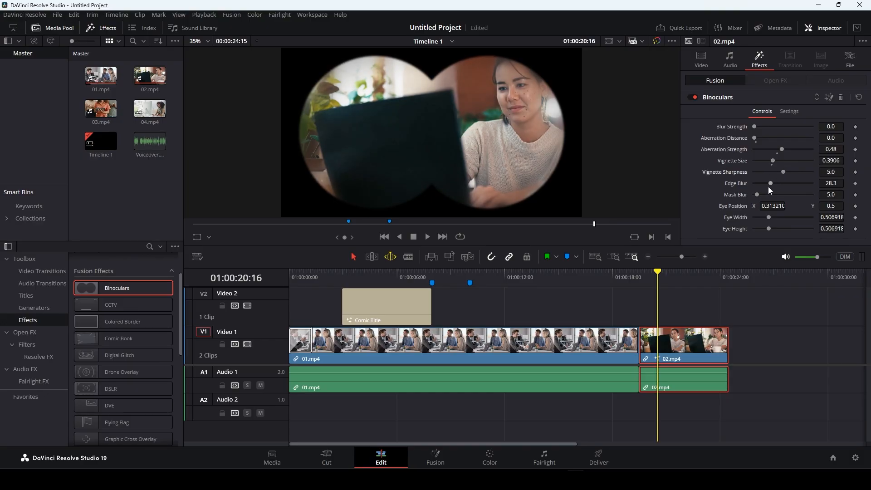
# Step: Slightly lower the edge blur of the Binoculars effect on 02.mp4 and leave the clip deselected
pyautogui.moveTo(771, 184); pyautogui.dragTo(768, 187)
pyautogui.click(629, 278)
pyautogui.click(649, 303)
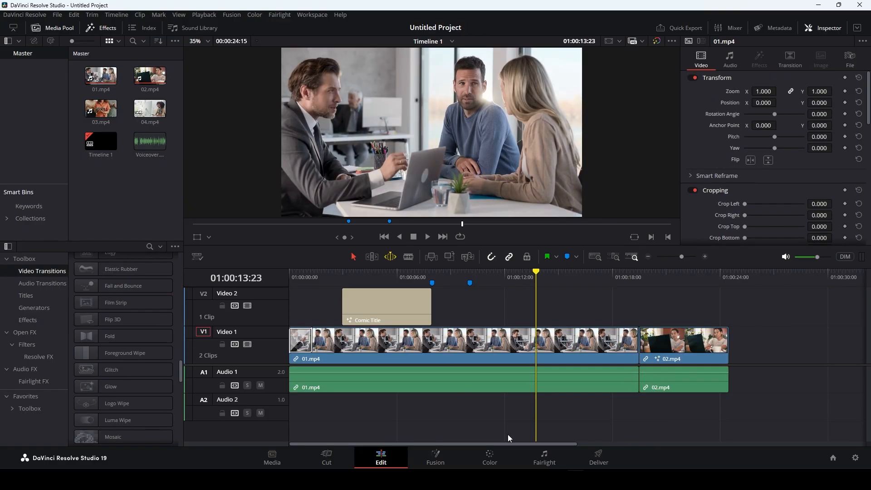
# Step: Overlay the 9:16 and 1.77 frame guides plus the center and title safe area guides on the timeline viewer
pyautogui.click(619, 42)
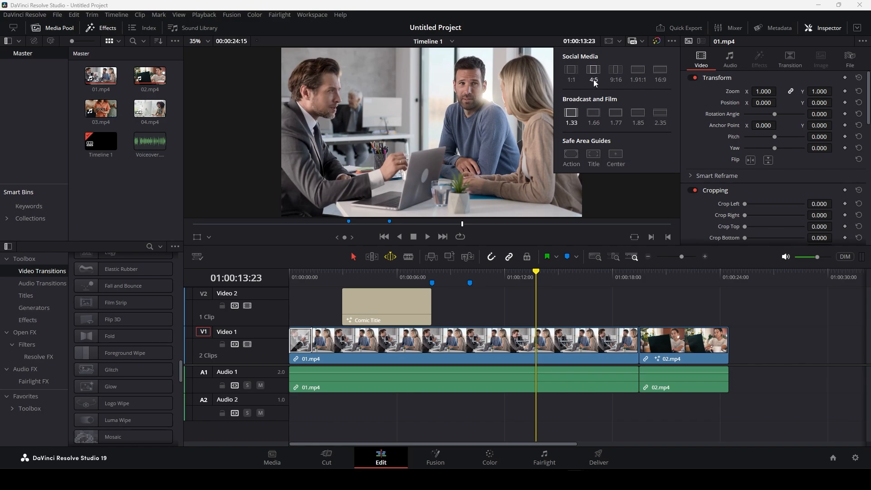
pyautogui.click(616, 71)
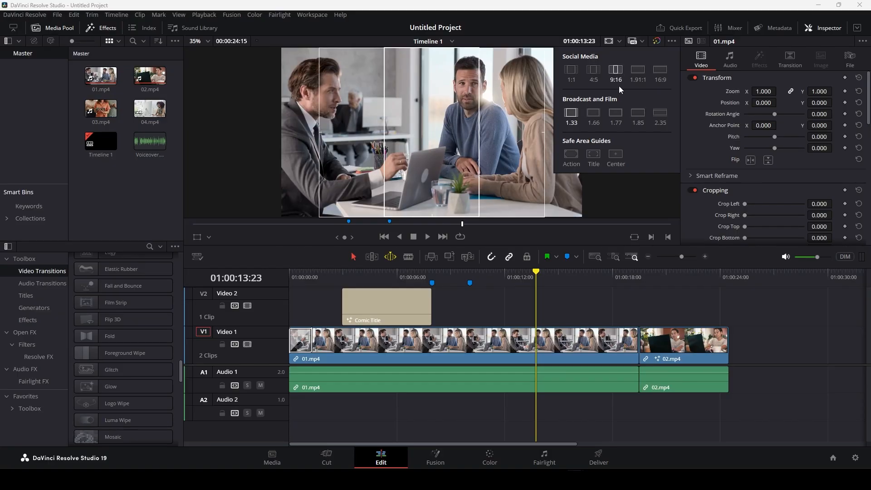
pyautogui.click(615, 114)
pyautogui.click(615, 154)
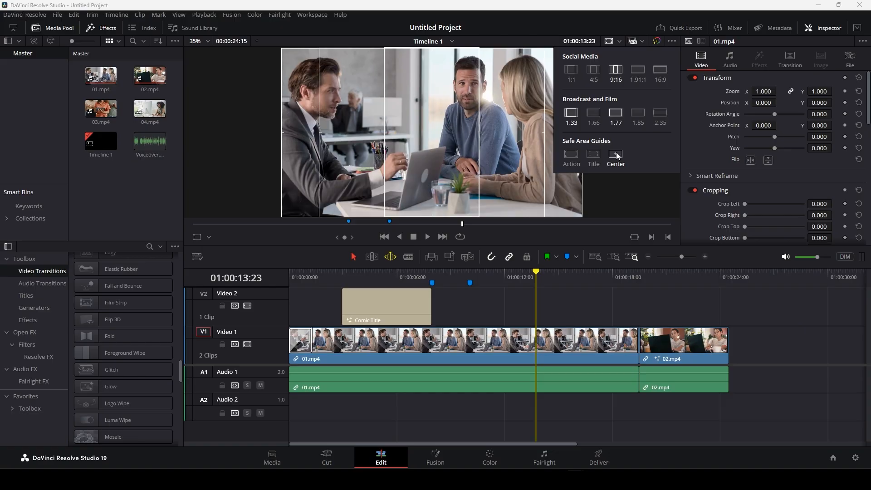
pyautogui.click(593, 154)
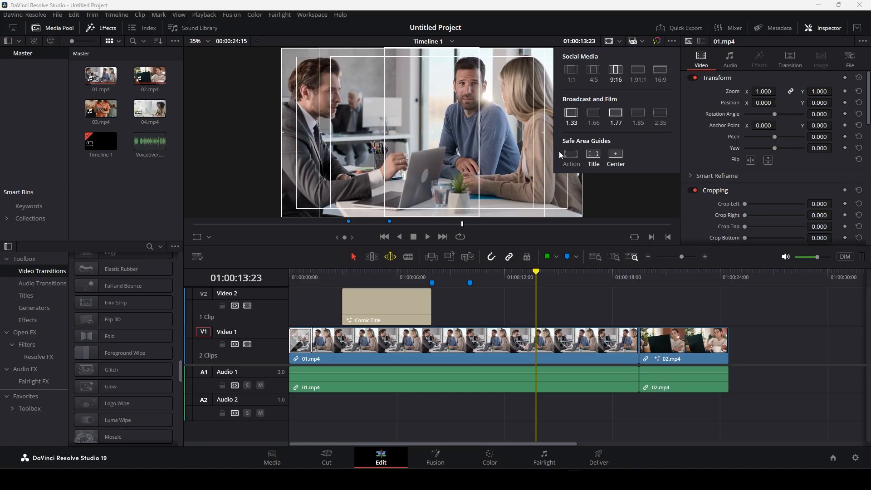
# Step: Try the 1:1 frame guide and clear the aspect ratio and safe area overlays from the viewer
pyautogui.click(573, 73)
pyautogui.click(576, 73)
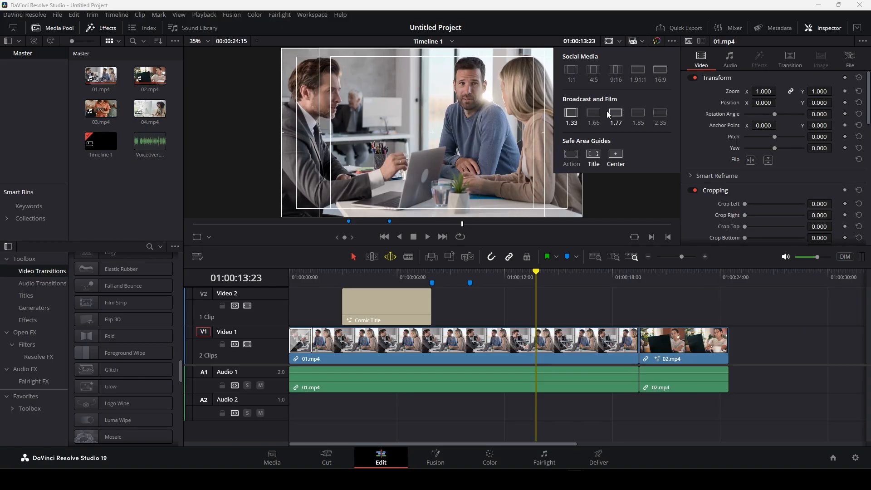
pyautogui.click(612, 113)
pyautogui.click(573, 116)
pyautogui.click(615, 160)
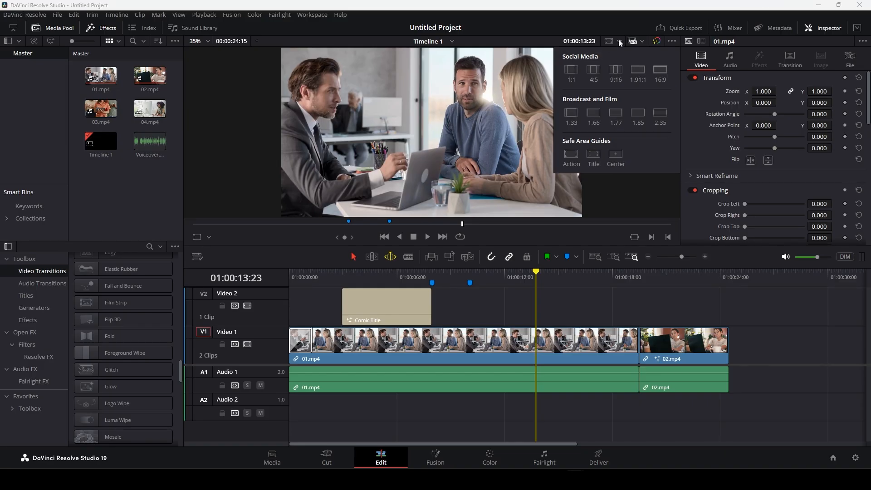
# Step: Look at the proxy handling options of the timeline viewer without changing the choice
pyautogui.click(642, 42)
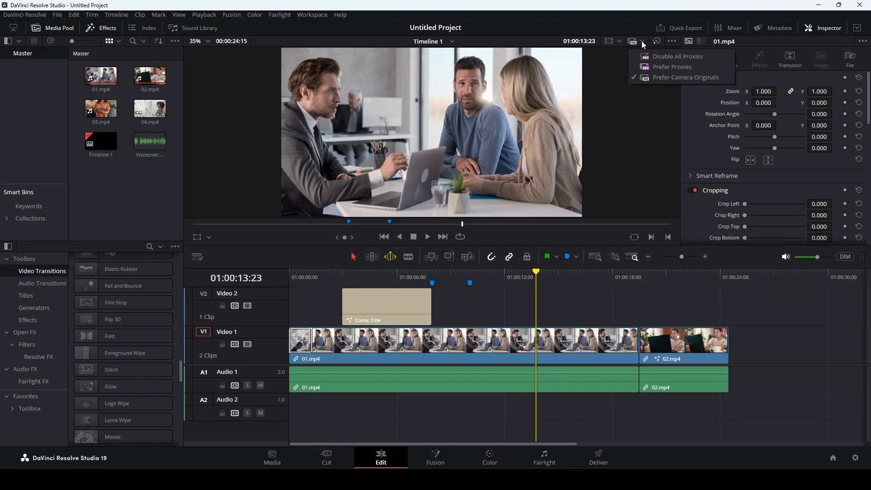
pyautogui.click(652, 116)
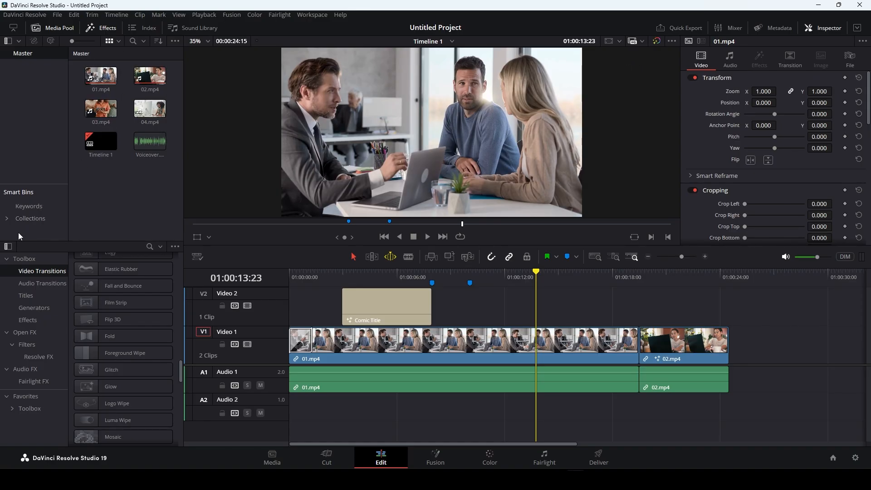
pyautogui.click(93, 77)
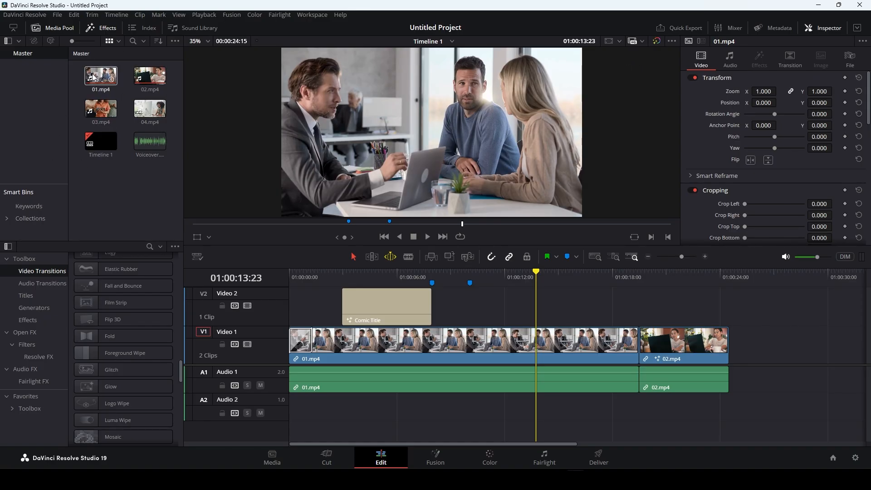
# Step: Inspect the keyboard customization and its shortcut presets from other editing programs, and close it without changes
pyautogui.click(20, 17)
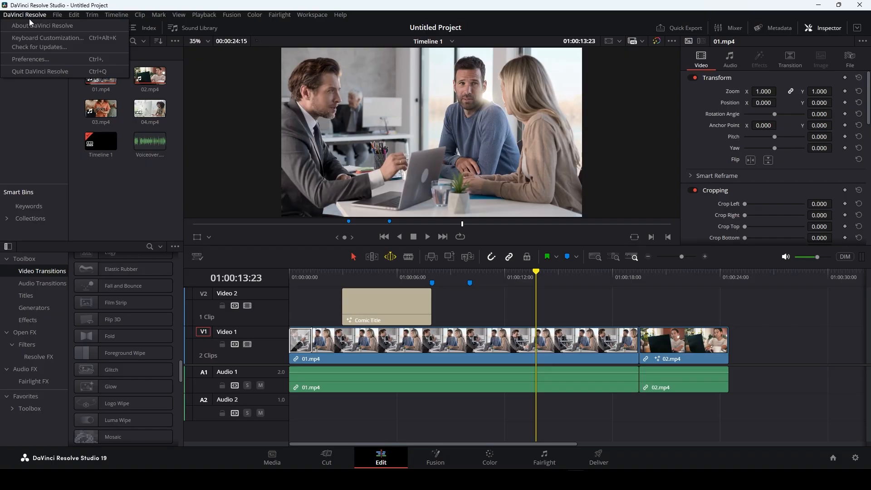
pyautogui.click(40, 38)
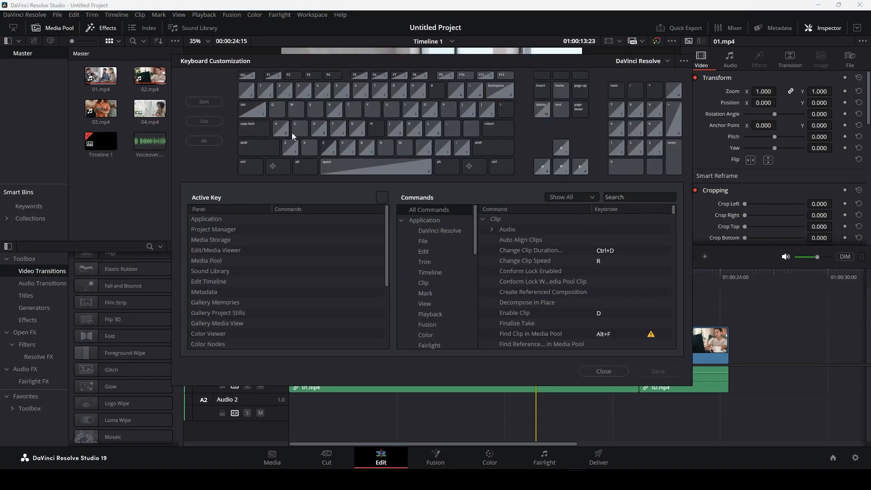
pyautogui.click(665, 61)
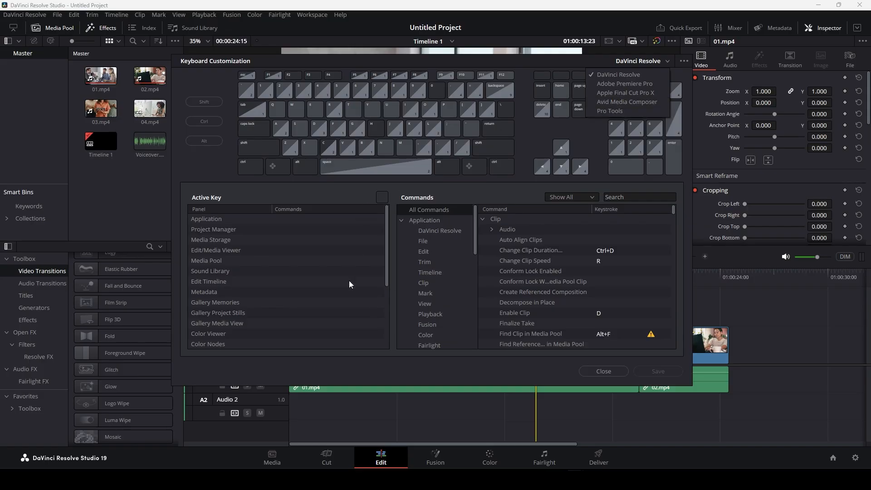
pyautogui.click(600, 139)
pyautogui.click(608, 373)
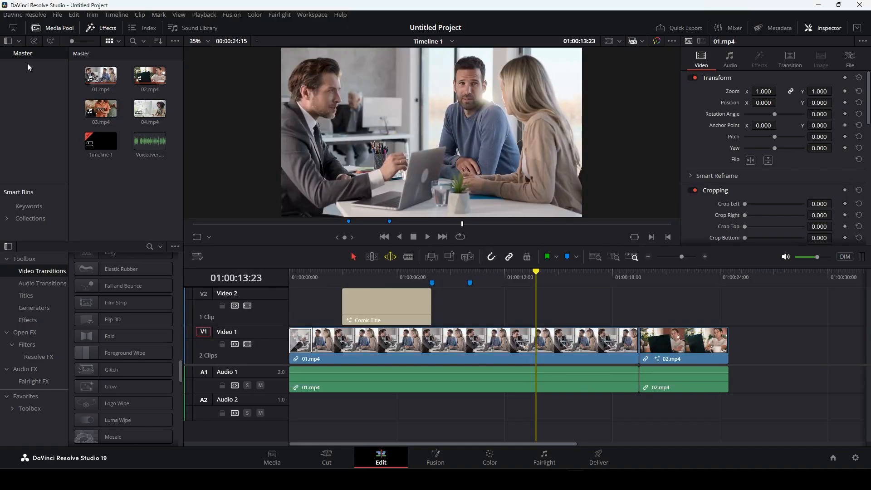
# Step: Open the preferences and examine the system settings for memory and GPU, media storage, decoding, and video and audio I/O
pyautogui.click(24, 14)
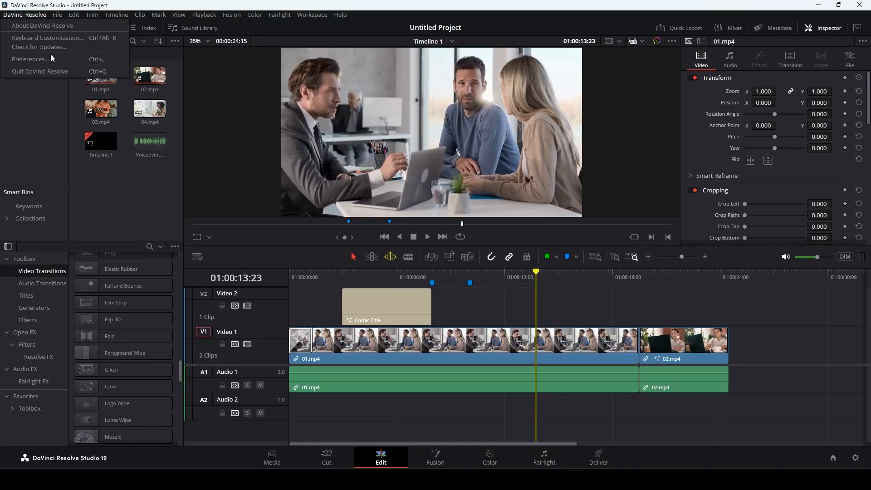
pyautogui.click(51, 60)
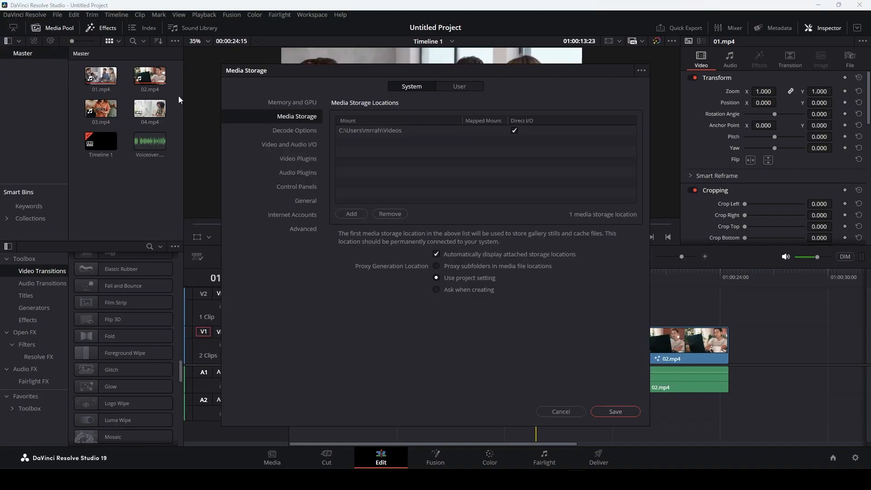
pyautogui.click(429, 89)
pyautogui.click(421, 88)
pyautogui.click(455, 87)
pyautogui.click(420, 86)
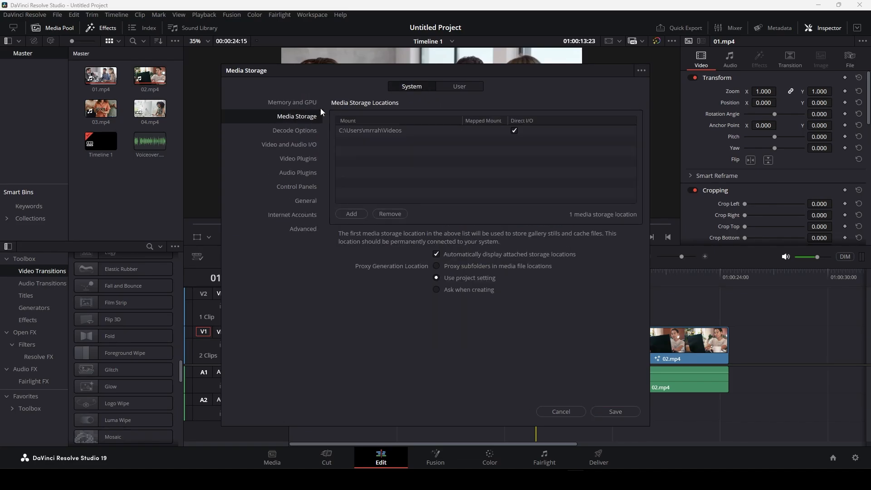
pyautogui.click(295, 104)
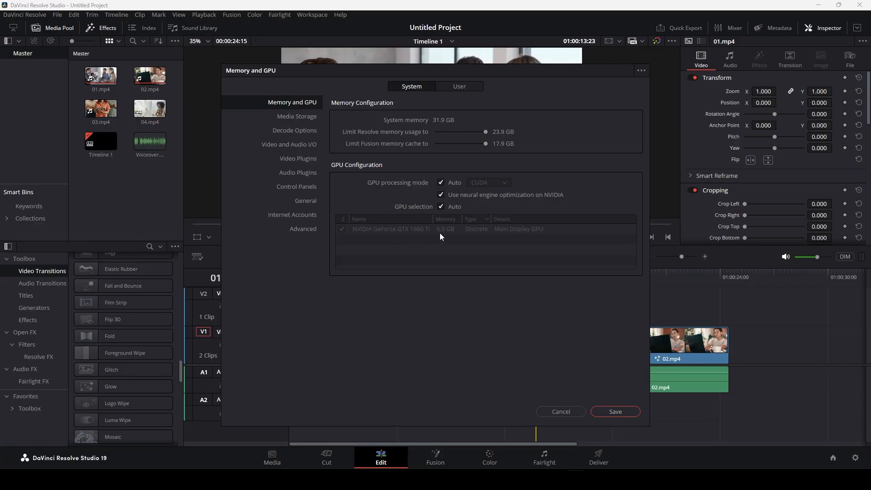
pyautogui.click(299, 117)
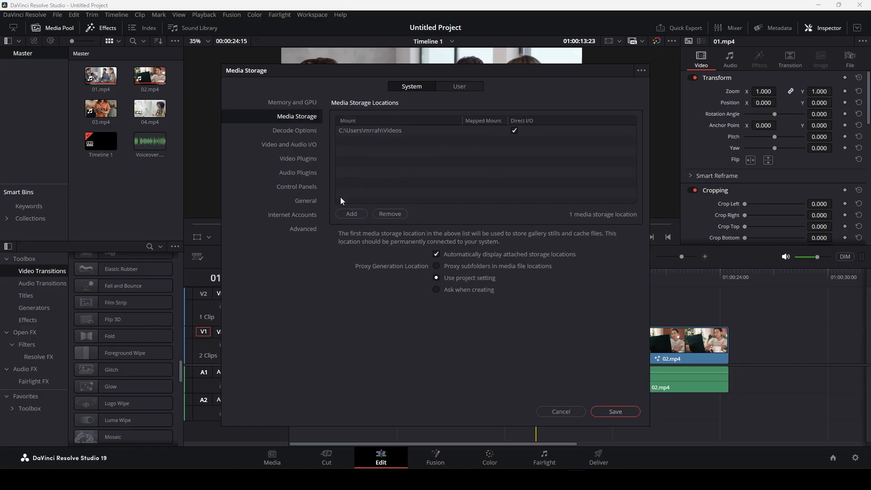
pyautogui.click(303, 132)
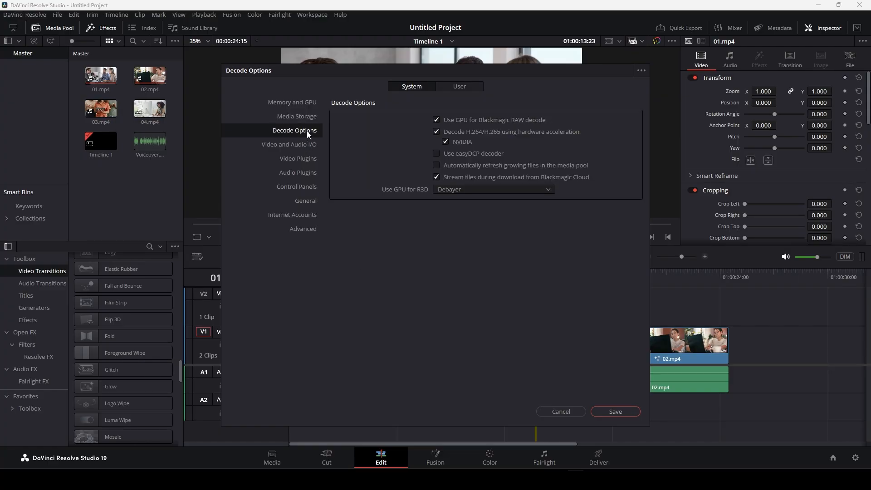
pyautogui.click(286, 144)
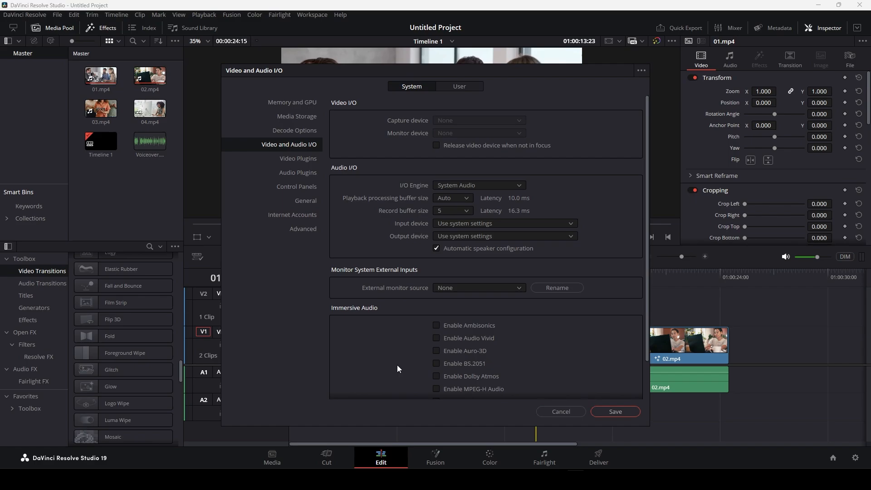
pyautogui.scroll(-2, 398, 369)
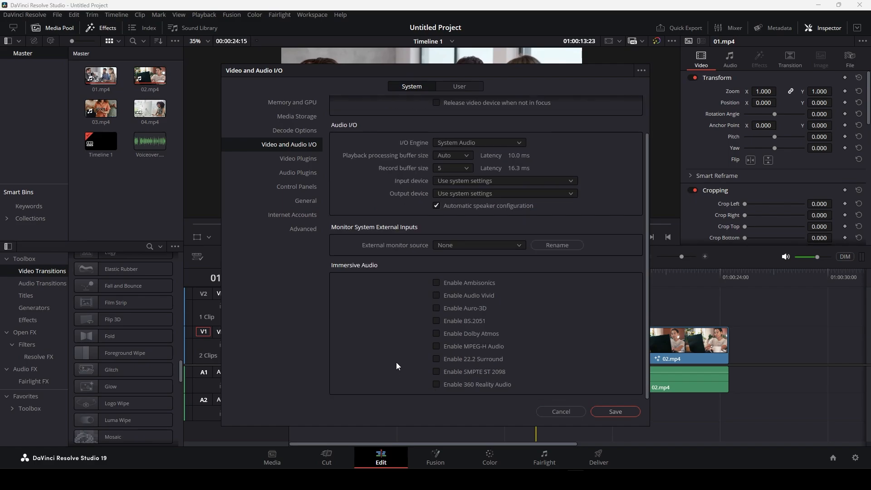
# Step: Examine the system preferences for video and audio plugins, control panels, general options, internet accounts and advanced settings
pyautogui.click(295, 159)
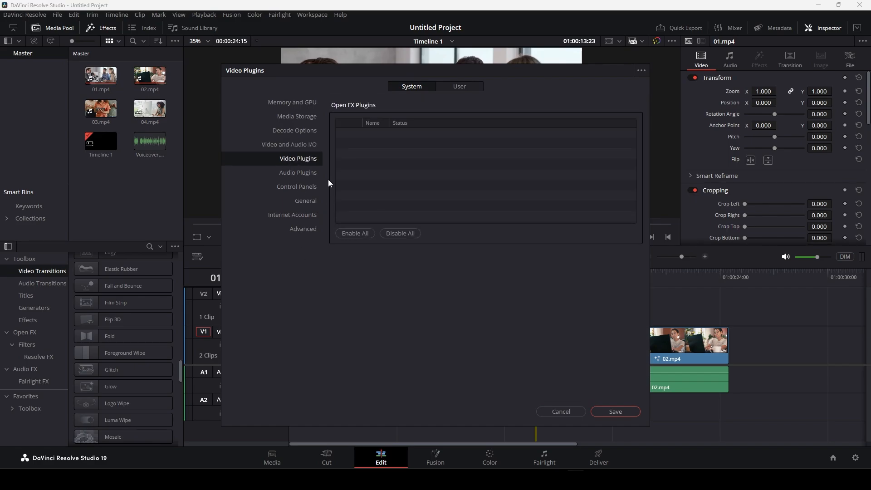
pyautogui.click(296, 173)
pyautogui.click(300, 190)
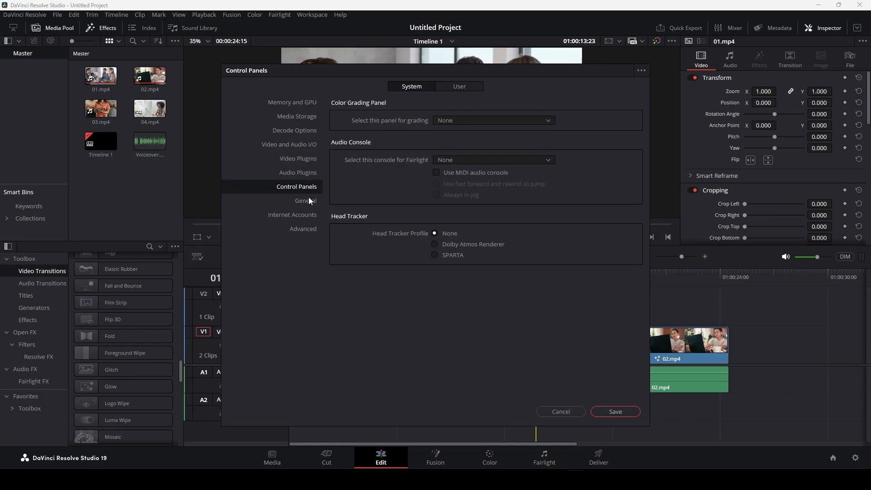
pyautogui.click(309, 200)
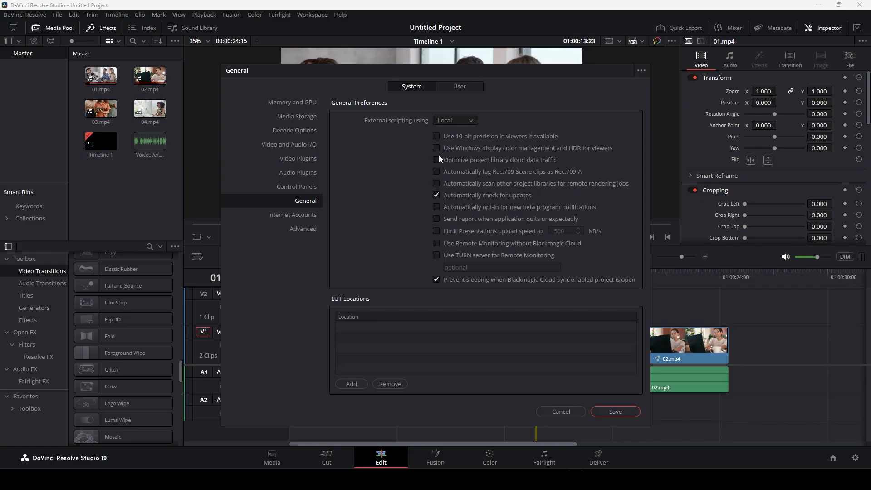
pyautogui.click(300, 216)
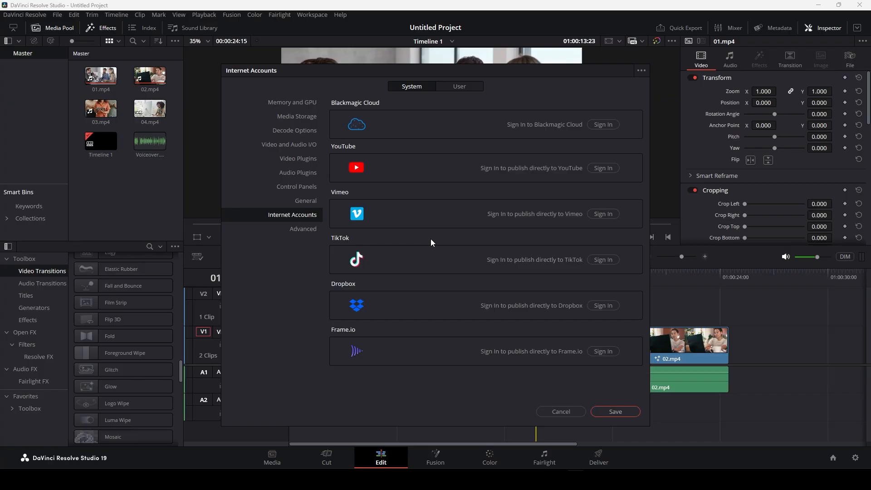
pyautogui.click(292, 229)
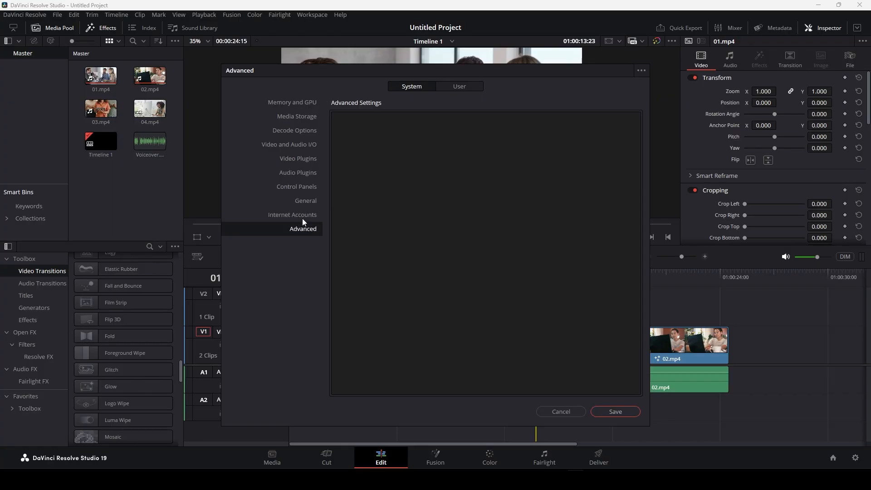
pyautogui.click(372, 226)
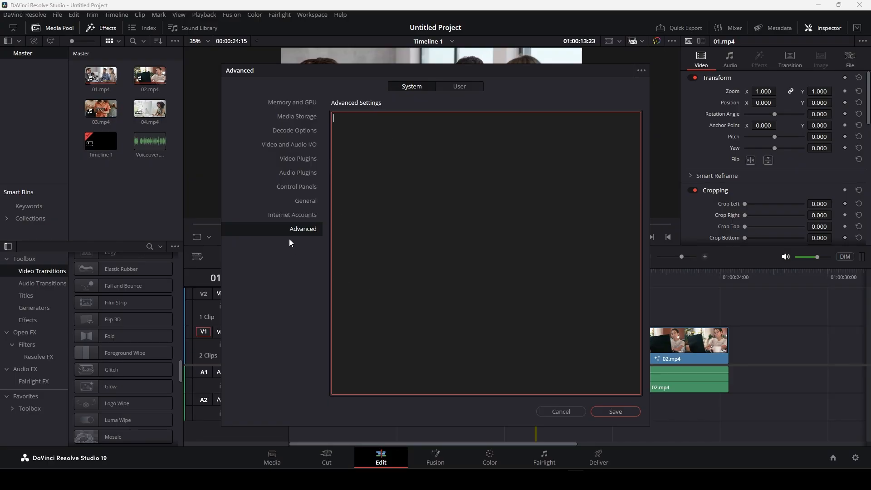
pyautogui.click(292, 97)
# Step: Examine the user preferences for the interface, project saving and loading, and the editing defaults for new timelines
pyautogui.click(450, 88)
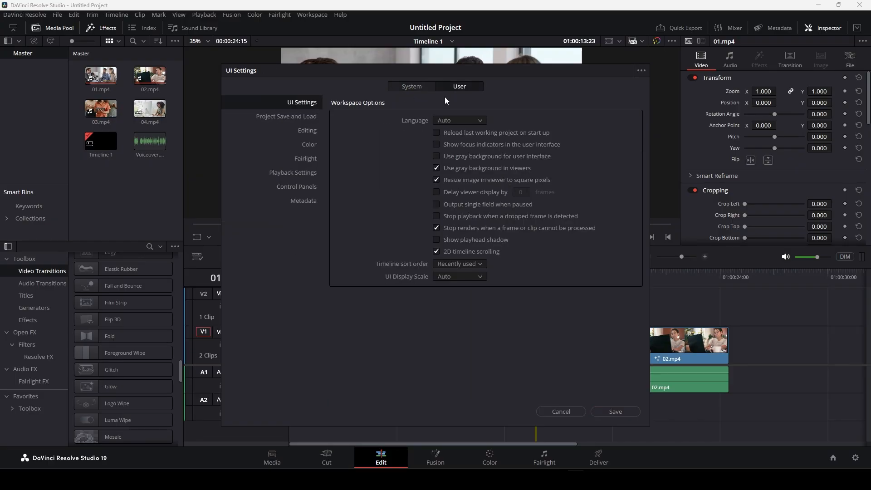
pyautogui.click(298, 116)
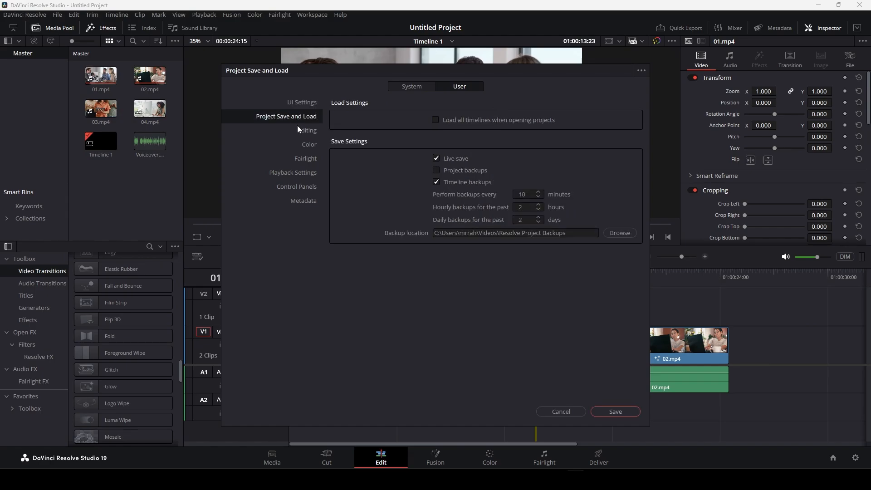
pyautogui.click(301, 133)
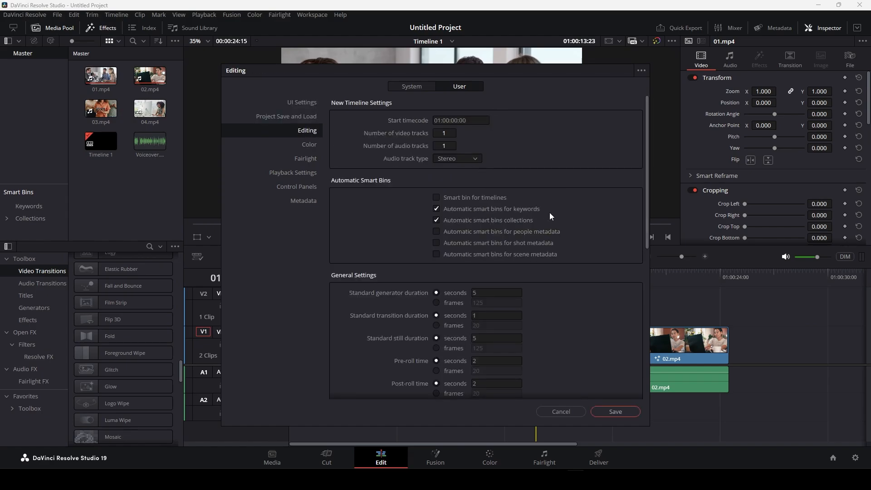
pyautogui.click(439, 122)
pyautogui.click(439, 122)
pyautogui.click(401, 115)
pyautogui.click(441, 122)
pyautogui.click(439, 121)
pyautogui.click(377, 127)
pyautogui.click(457, 161)
pyautogui.click(456, 159)
# Step: Set both the standard transition duration and the standard still duration to 2 seconds in the editing preferences
pyautogui.click(471, 293)
pyautogui.click(363, 322)
pyautogui.click(473, 316)
pyautogui.write('2')
pyautogui.click(592, 339)
pyautogui.click(473, 339)
pyautogui.write('2')
pyautogui.click(541, 342)
# Step: Examine the remaining editing preferences, including the default fade-in and fade-out curve choices
pyautogui.scroll(-2, 544, 349)
pyautogui.scroll(-2, 385, 336)
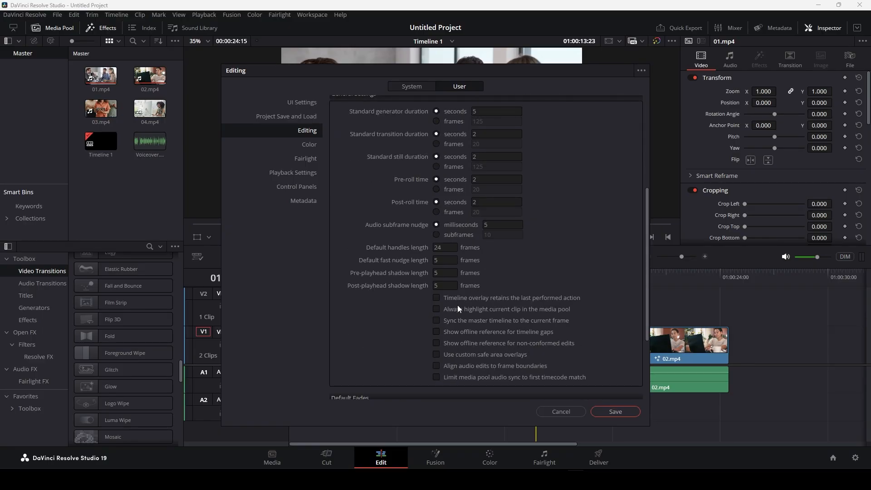
pyautogui.scroll(-3, 479, 325)
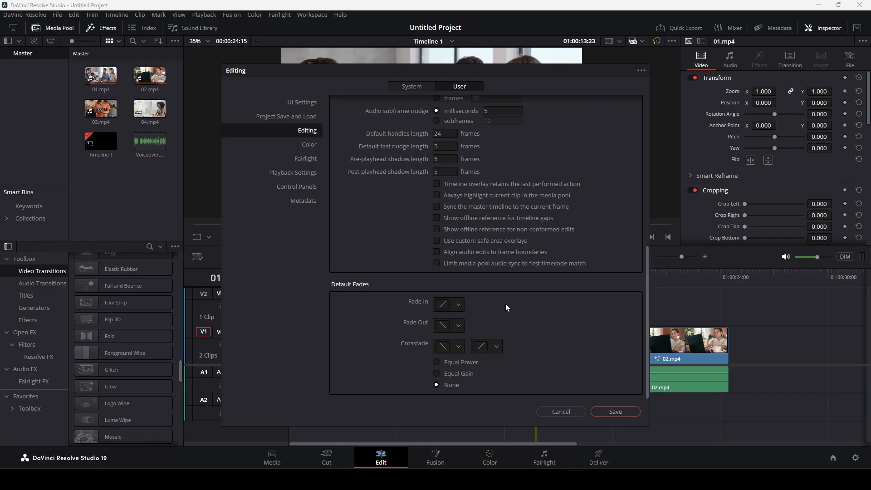
pyautogui.click(458, 305)
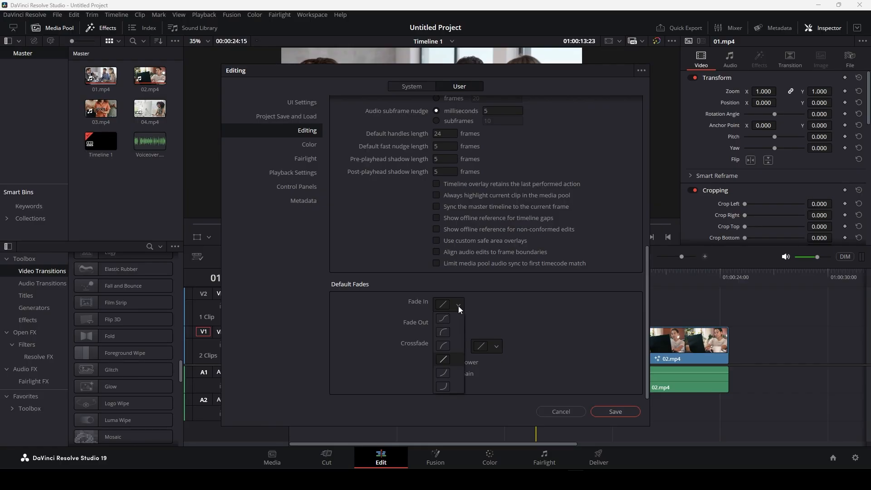
pyautogui.click(458, 306)
pyautogui.click(459, 326)
pyautogui.click(459, 326)
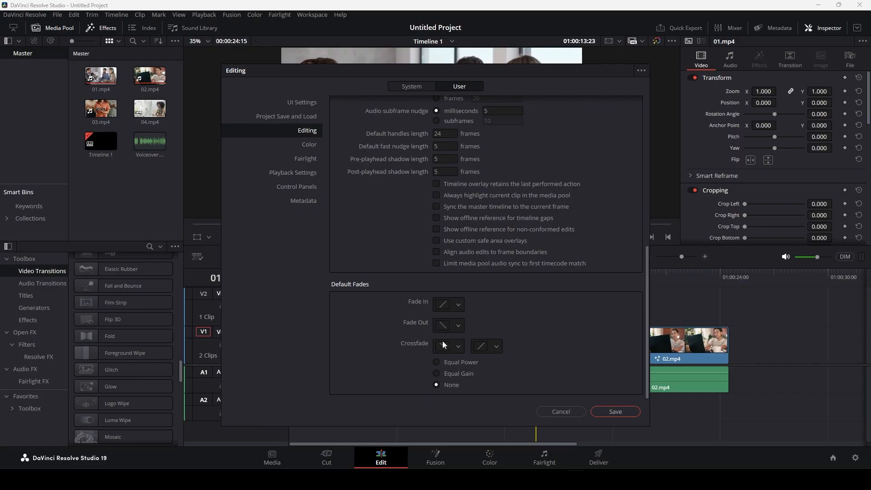
# Step: Examine the user preferences for color, Fairlight, playback settings, control panels and metadata
pyautogui.click(307, 145)
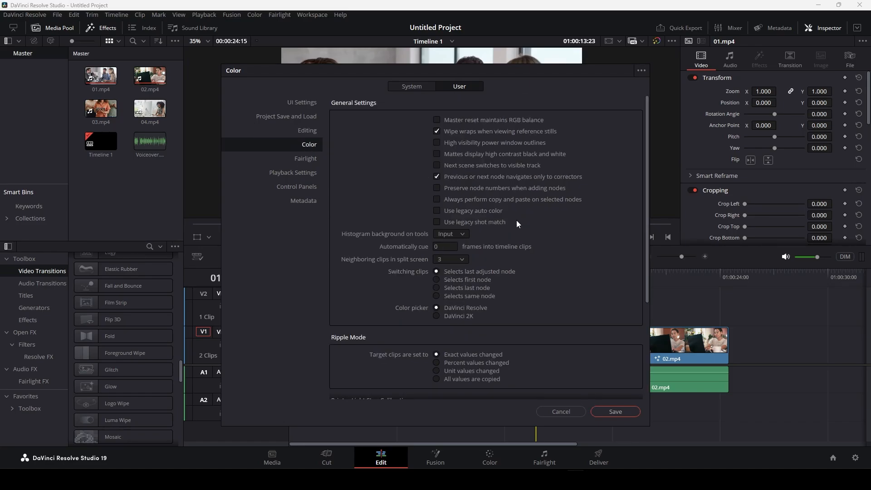
pyautogui.scroll(-5, 516, 220)
pyautogui.scroll(5, 516, 219)
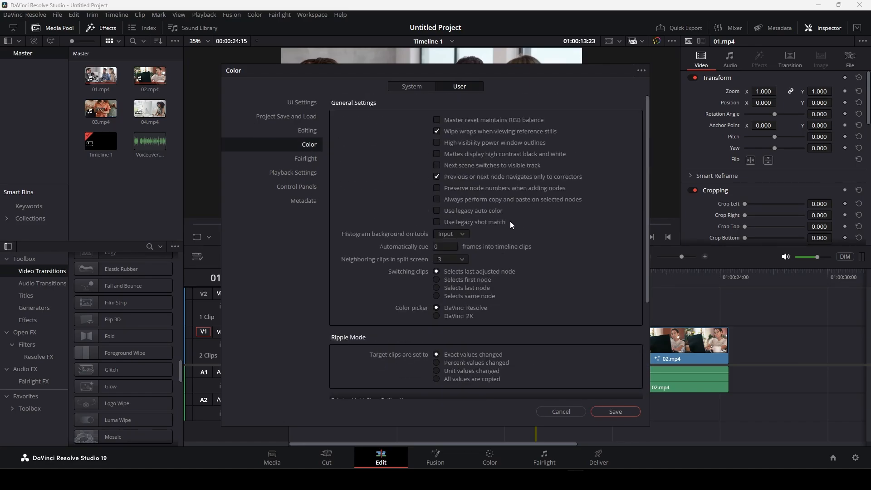
pyautogui.click(305, 160)
pyautogui.click(299, 177)
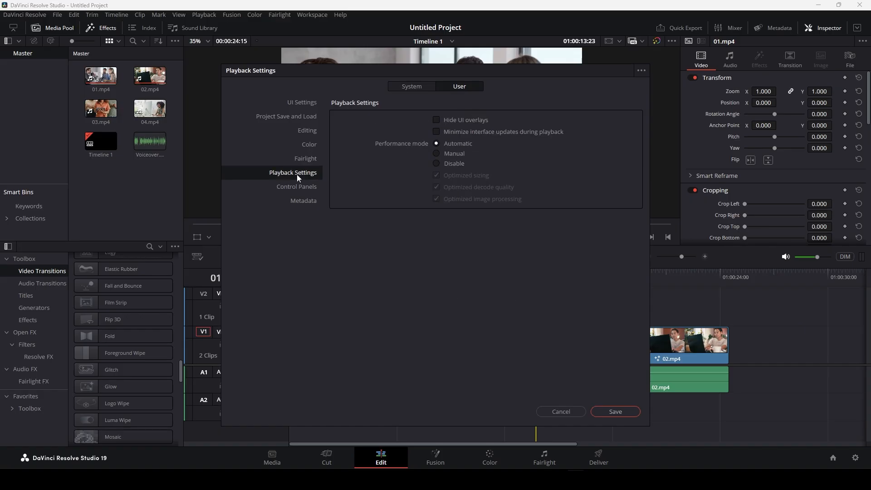
pyautogui.click(301, 187)
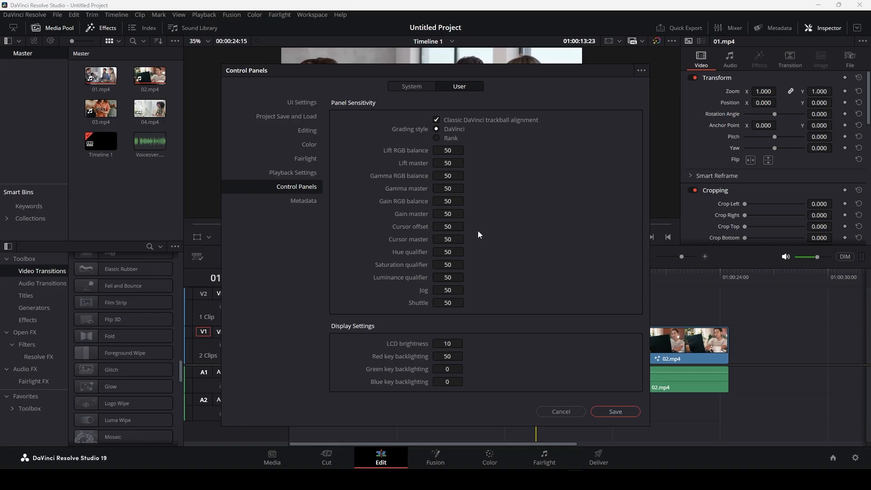
pyautogui.click(309, 201)
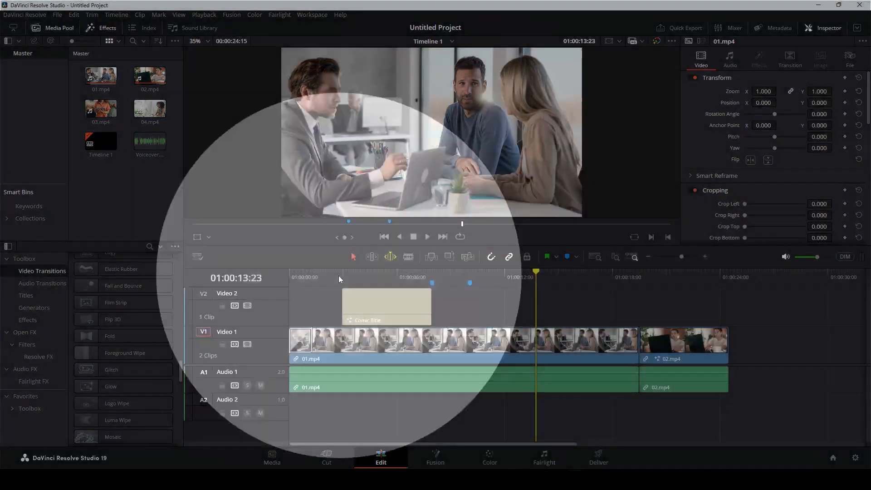
# Step: Return the playhead to the start of the timeline and examine the project import and export commands and the project manager
pyautogui.click(339, 276)
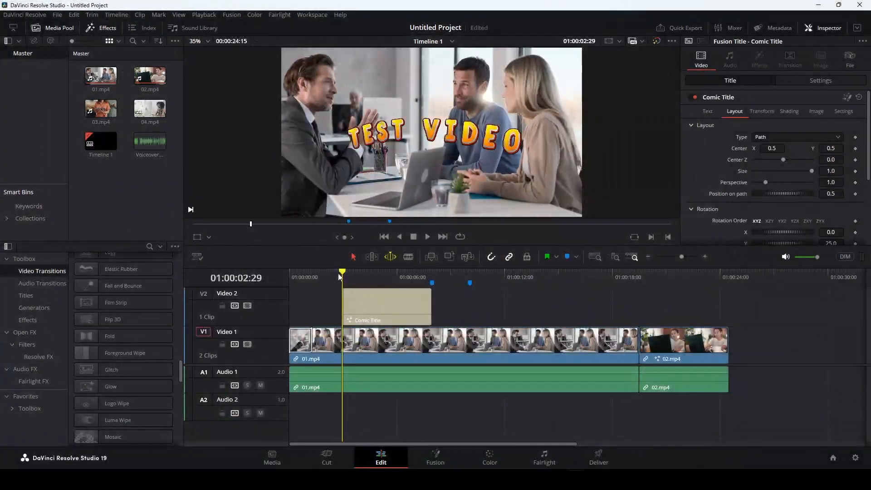
pyautogui.moveTo(339, 276); pyautogui.dragTo(241, 280)
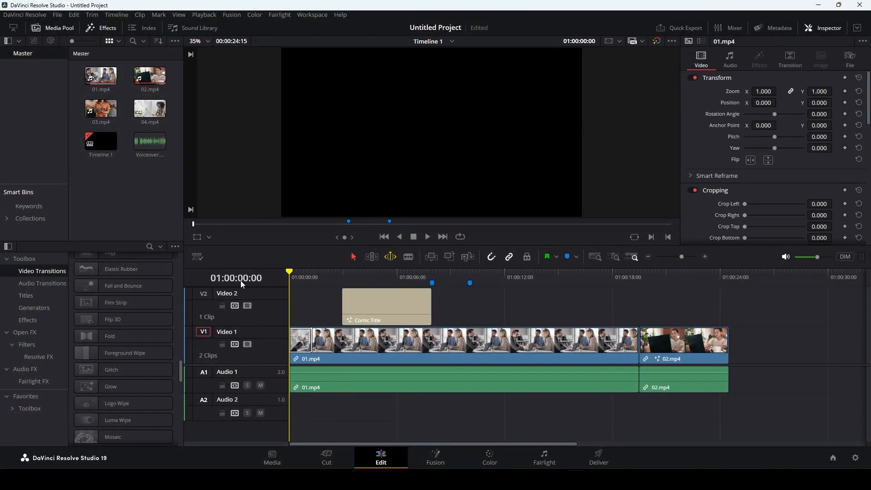
pyautogui.click(58, 17)
pyautogui.moveTo(92, 38)
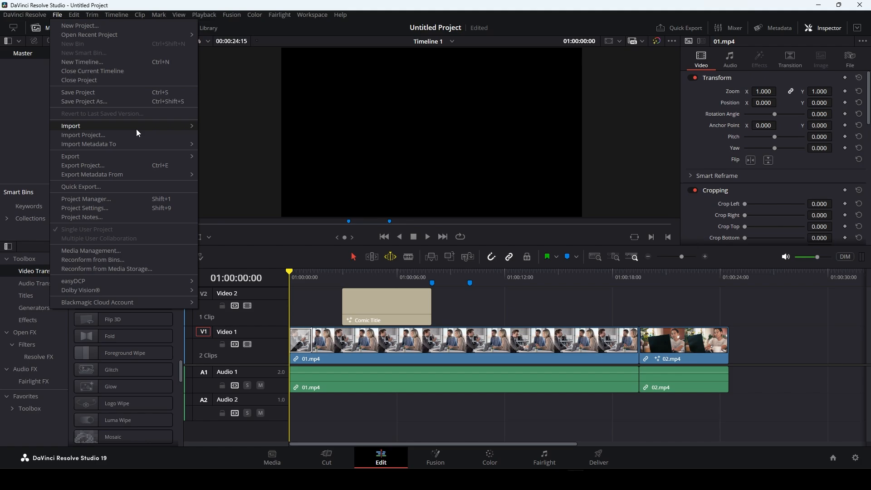
pyautogui.moveTo(140, 132)
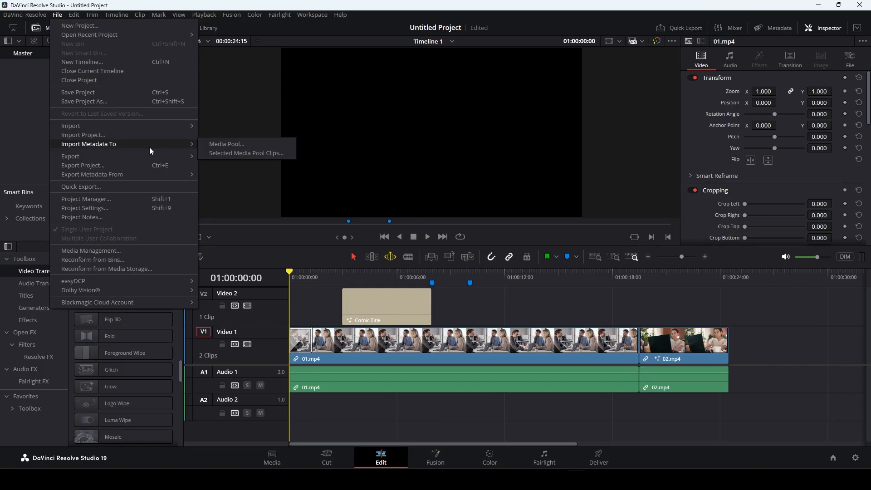
pyautogui.moveTo(143, 159)
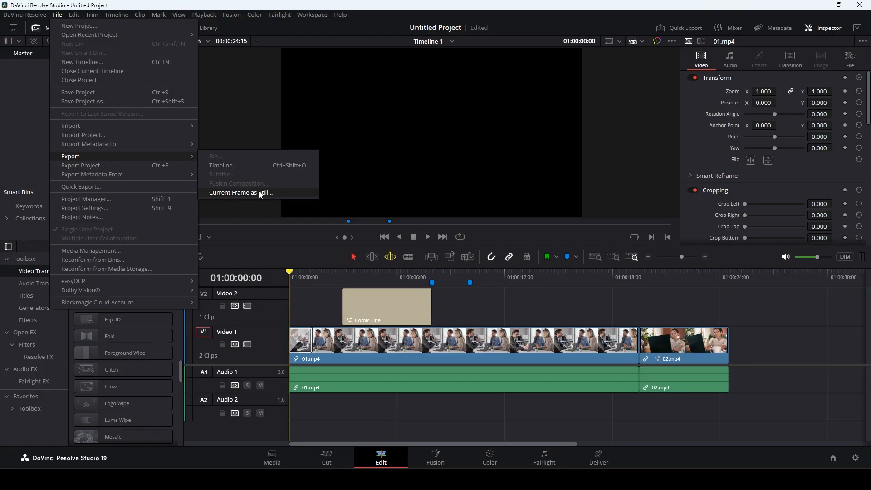
pyautogui.click(129, 199)
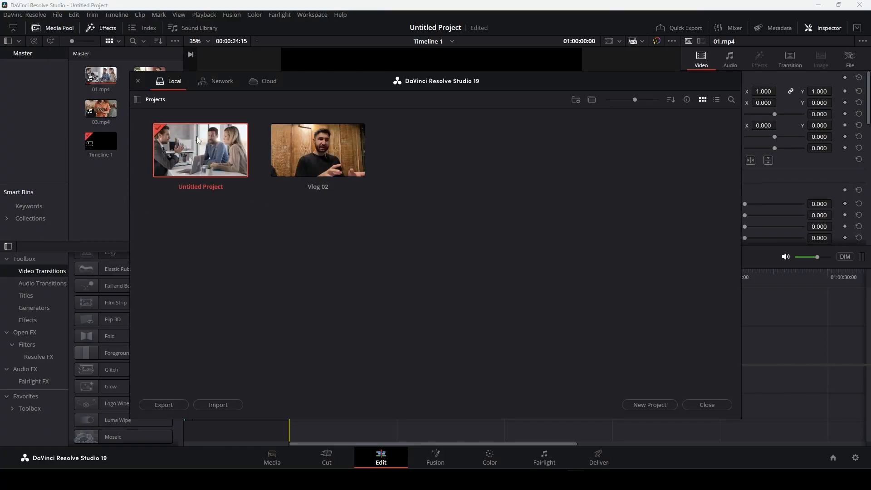
pyautogui.click(138, 82)
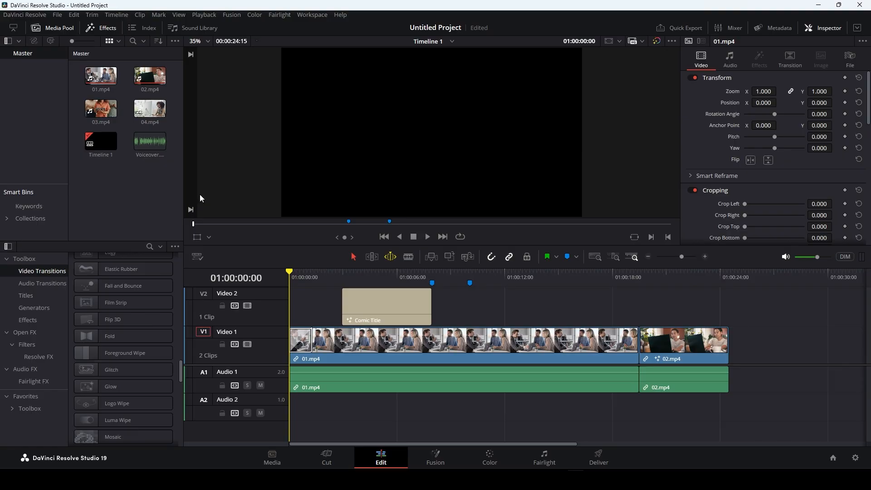
# Step: Examine the project's master settings for timeline format, video monitoring, optimized media, render cache and working folders
pyautogui.click(57, 17)
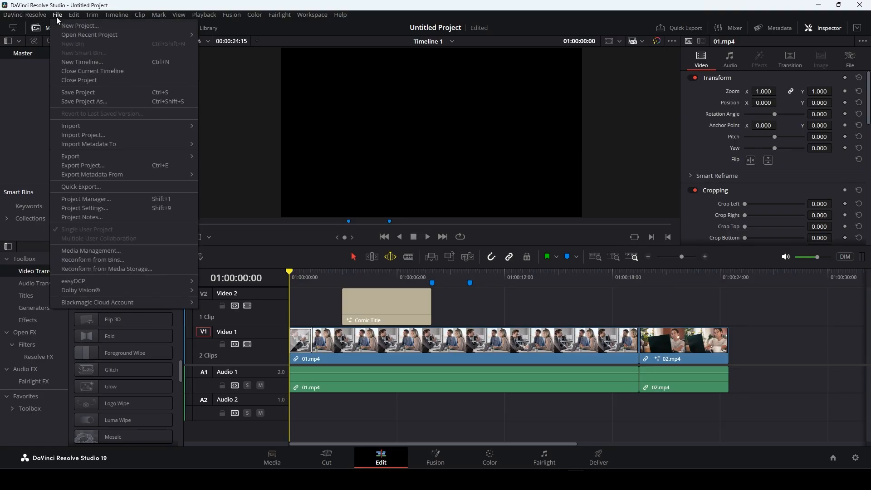
pyautogui.click(82, 208)
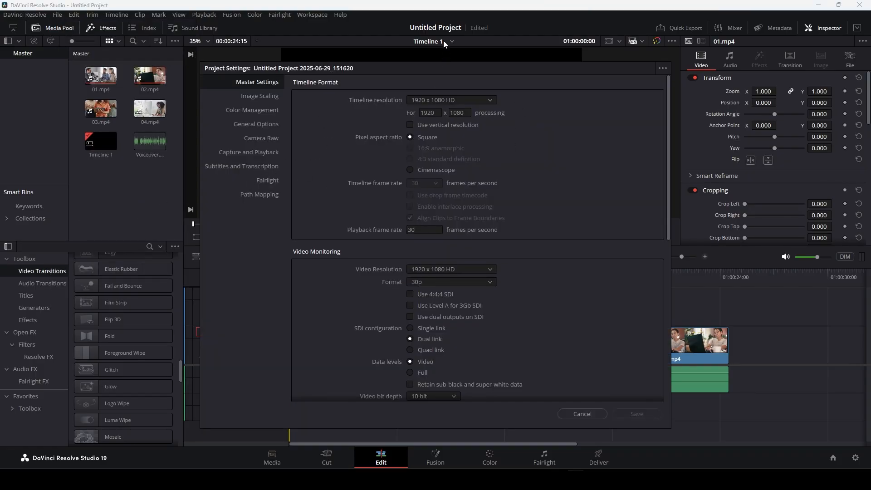
pyautogui.click(448, 102)
pyautogui.click(451, 102)
pyautogui.scroll(-3, 333, 277)
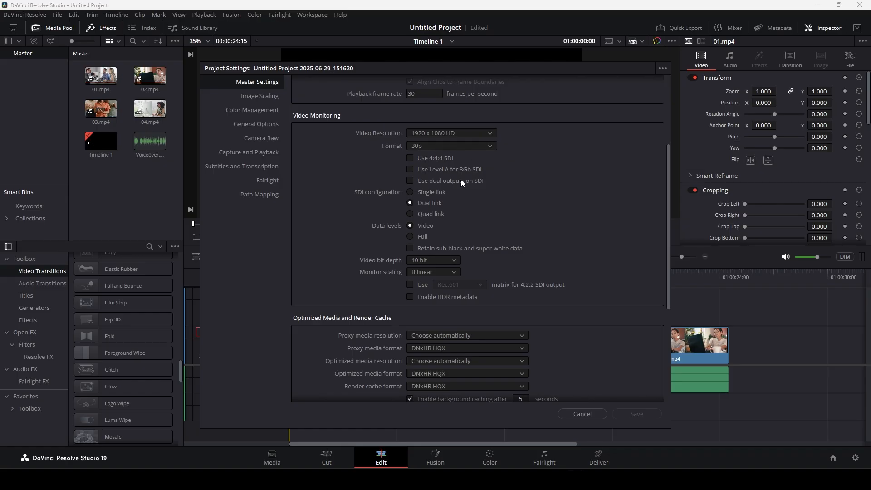
pyautogui.scroll(-3, 461, 179)
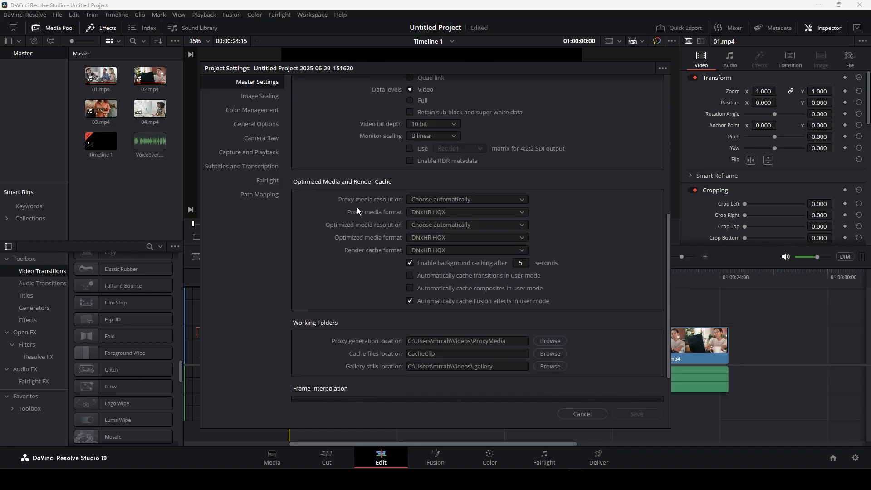
# Step: Examine the project settings from image scaling and color management through capture, Fairlight and subtitles, and leave without saving changes
pyautogui.click(267, 98)
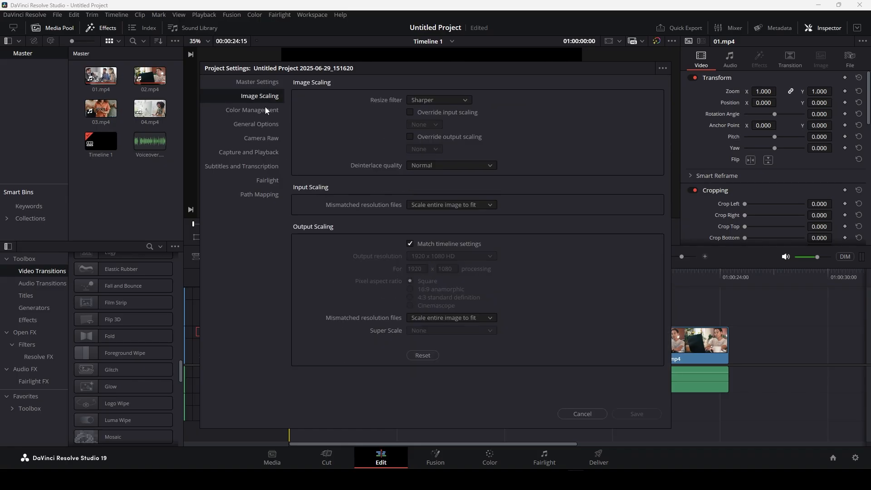
pyautogui.click(266, 113)
pyautogui.click(265, 125)
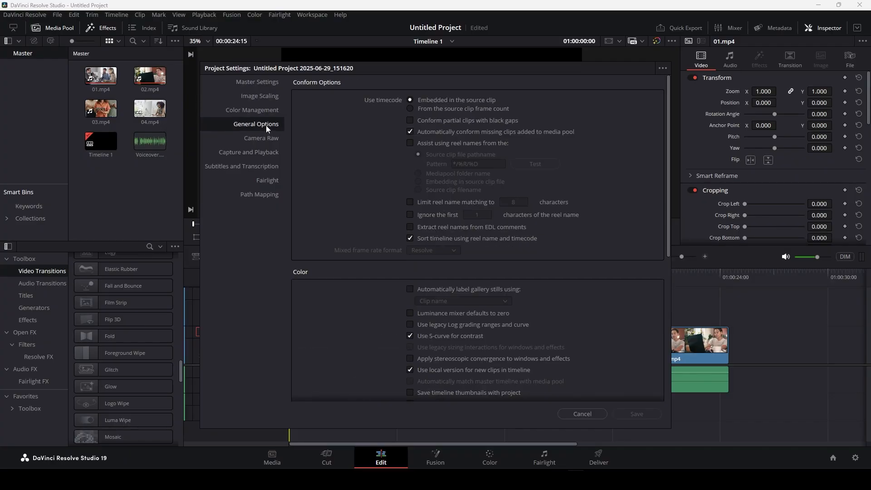
pyautogui.click(265, 139)
pyautogui.click(271, 155)
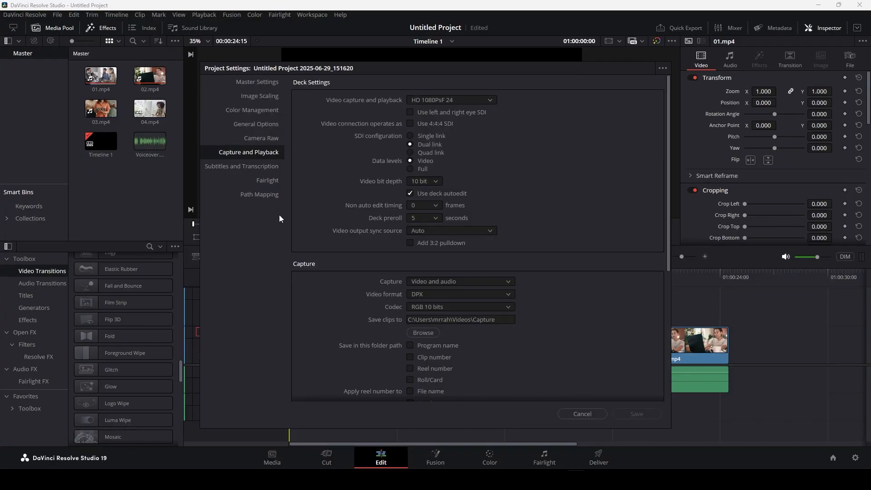
pyautogui.click(271, 167)
pyautogui.click(271, 181)
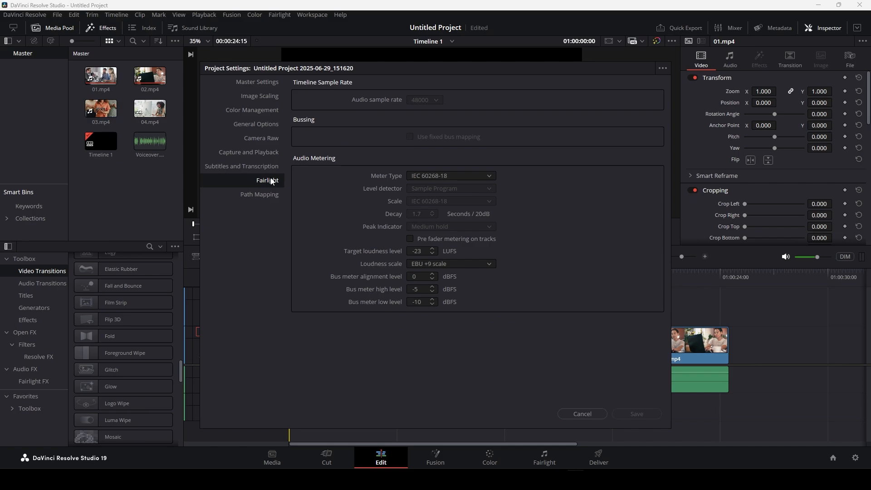
pyautogui.click(266, 167)
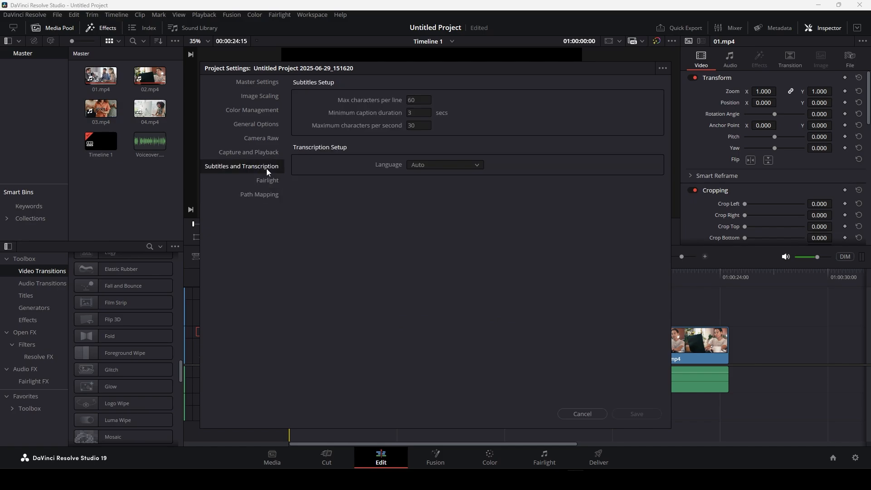
pyautogui.click(581, 413)
# Step: Examine the commands for file handling, editing and trimming as well as those for timeline transitions
pyautogui.click(57, 14)
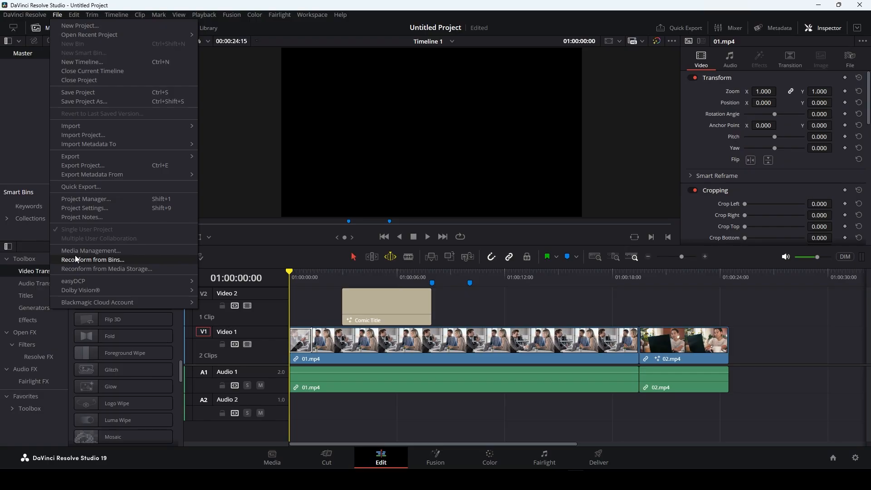
pyautogui.moveTo(74, 14)
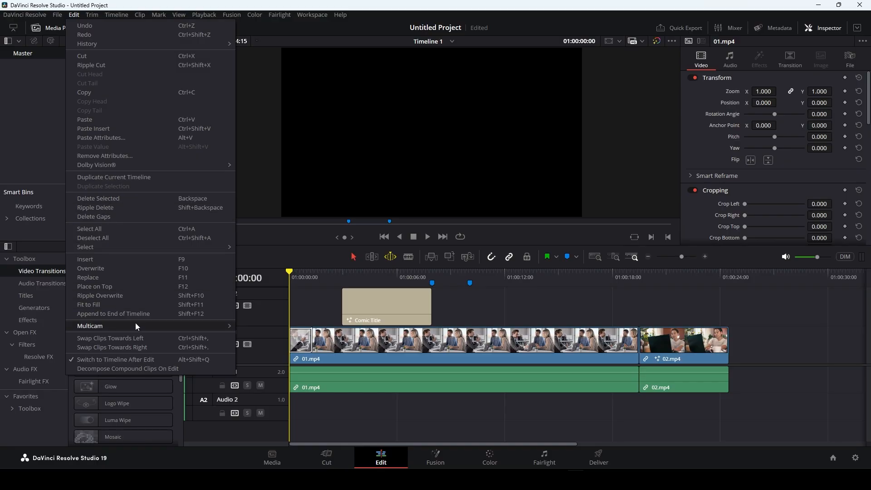
pyautogui.click(92, 15)
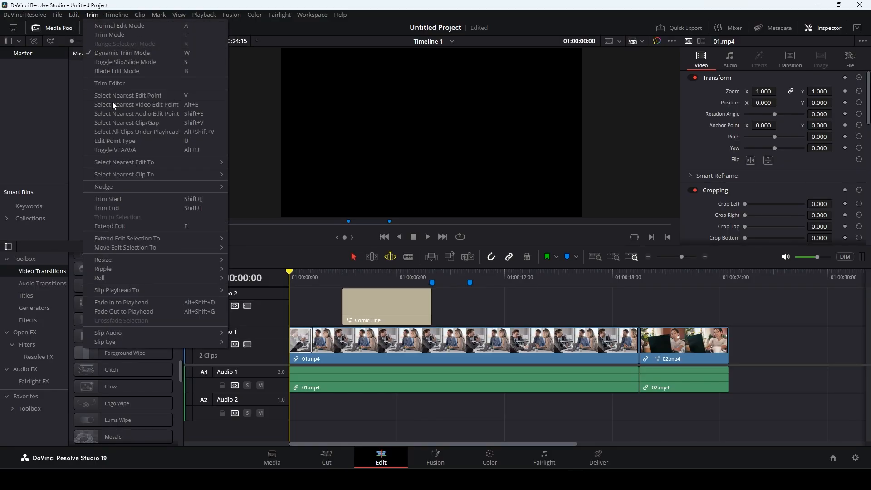
pyautogui.click(112, 15)
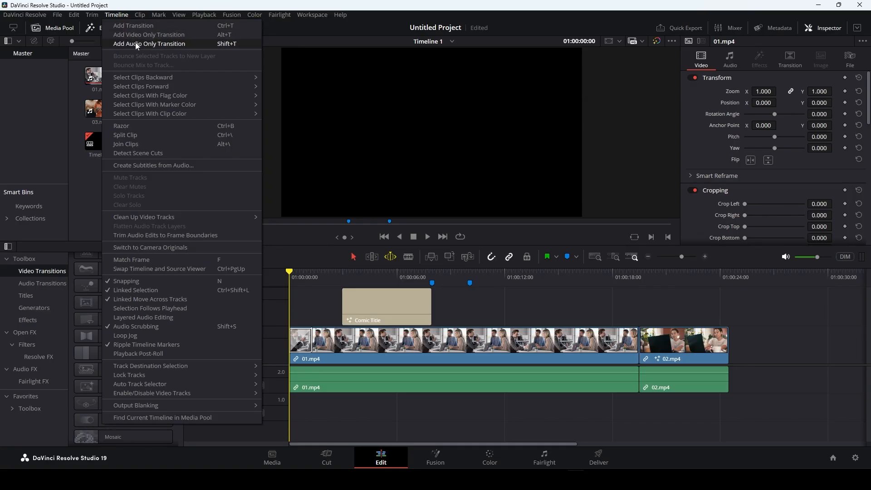
pyautogui.click(139, 26)
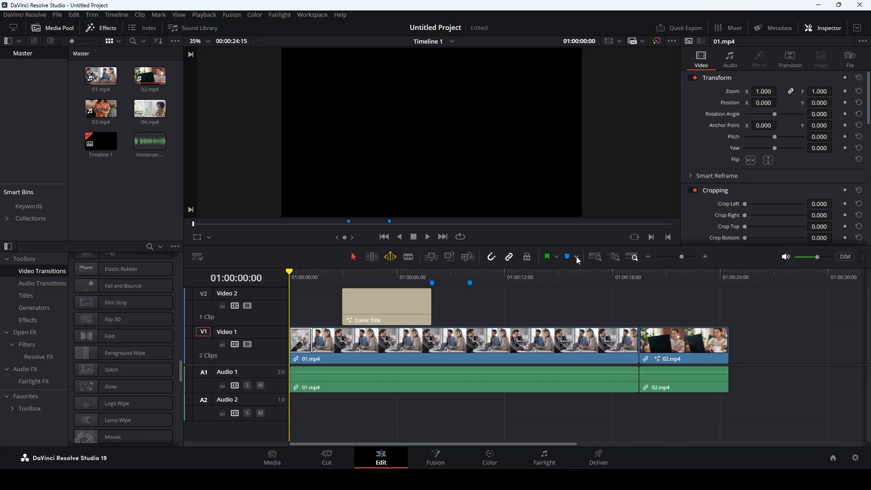
# Step: Select both clips on Video 1 with their audio and examine the available timeline, marker and keyframe commands
pyautogui.moveTo(634, 304); pyautogui.dragTo(657, 360)
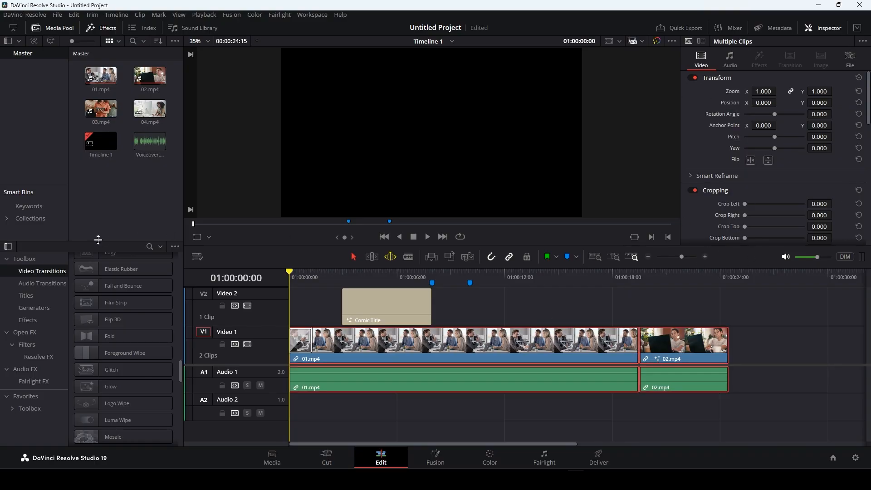
pyautogui.click(118, 16)
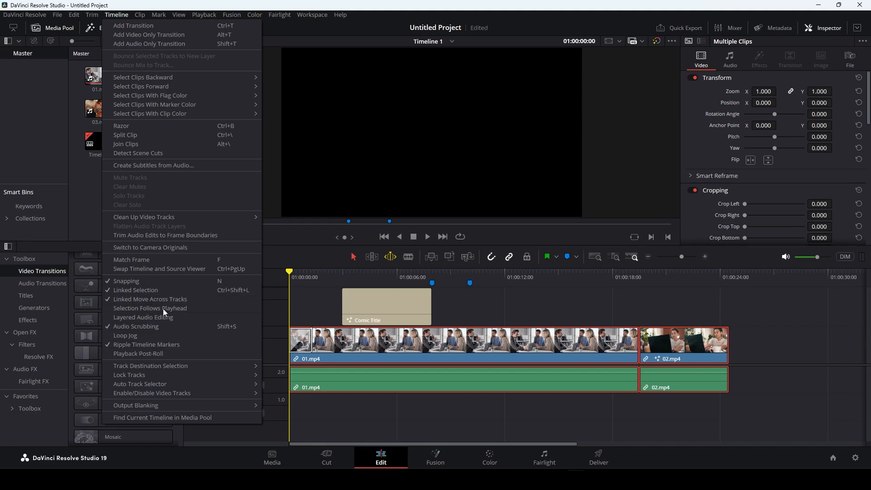
pyautogui.moveTo(141, 16)
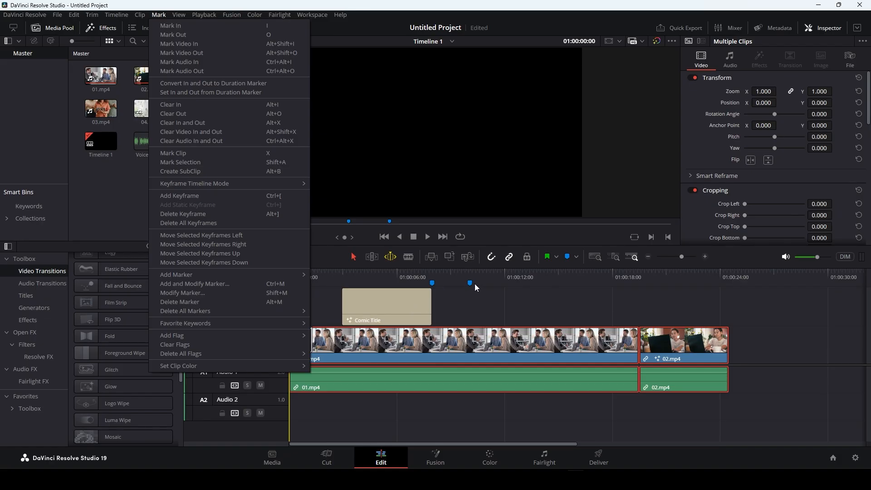
pyautogui.click(195, 123)
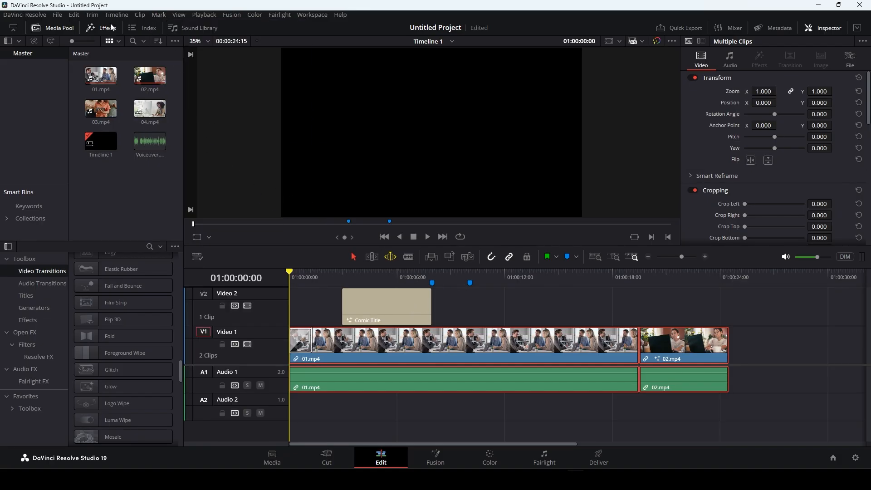
# Step: Examine the commands for viewing, playback, Fairlight audio and workspace layout, and clear the clip selection
pyautogui.click(179, 15)
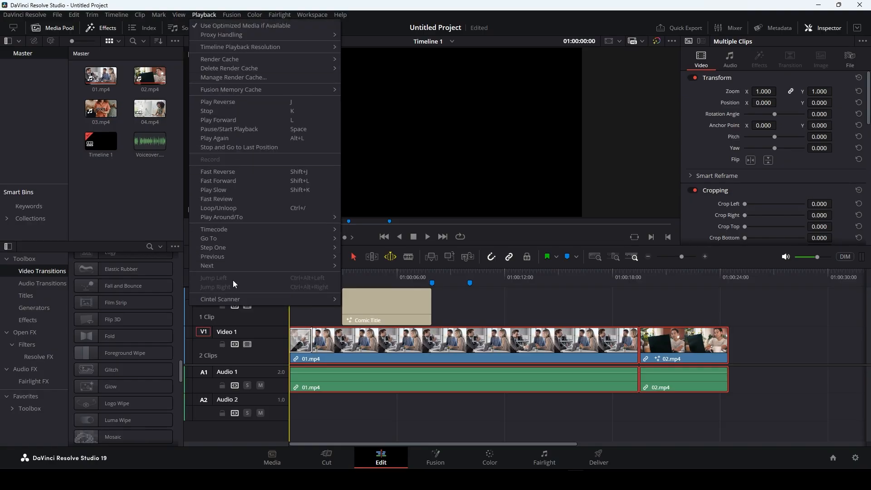
pyautogui.moveTo(271, 18)
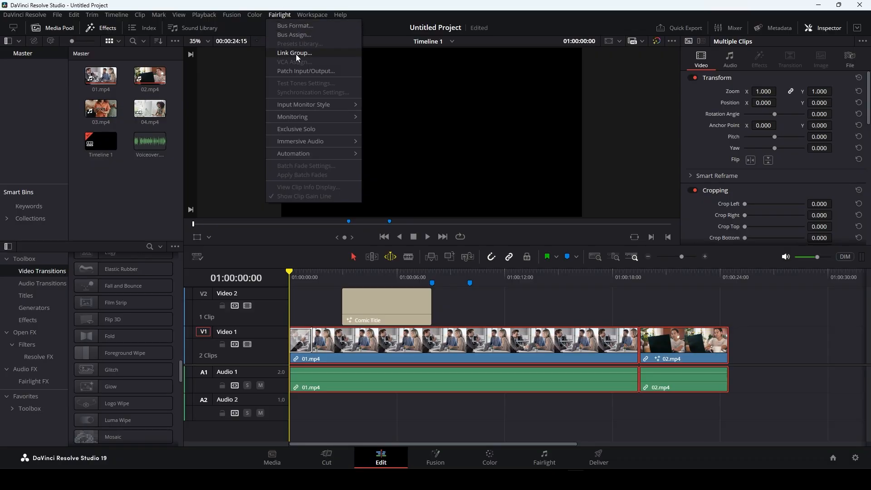
pyautogui.moveTo(312, 14)
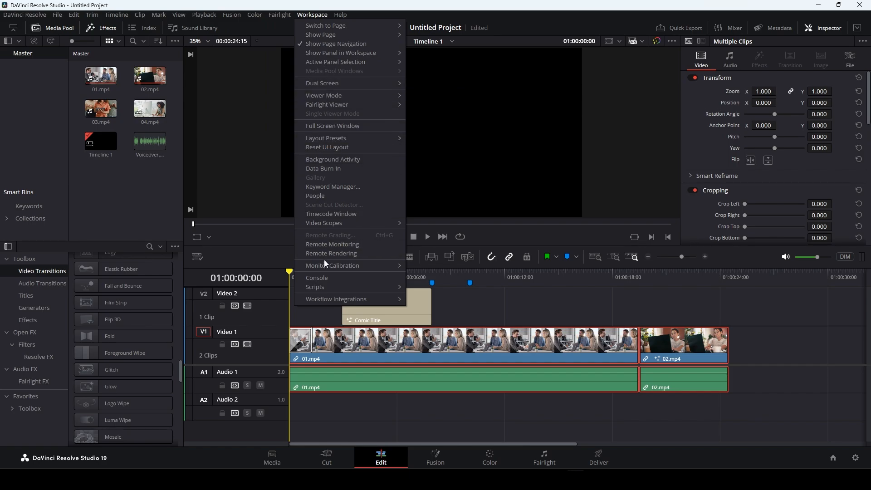
pyautogui.click(469, 312)
# Step: Delete the Comic Title and both video clips with their audio, emptying Timeline 1
pyautogui.moveTo(379, 282); pyautogui.dragTo(647, 289)
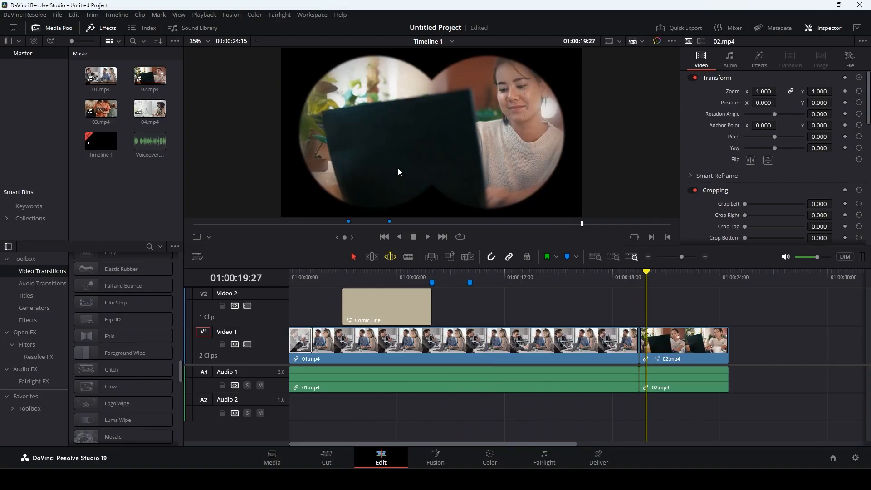
pyautogui.moveTo(633, 312); pyautogui.dragTo(359, 357)
pyautogui.press('Delete')
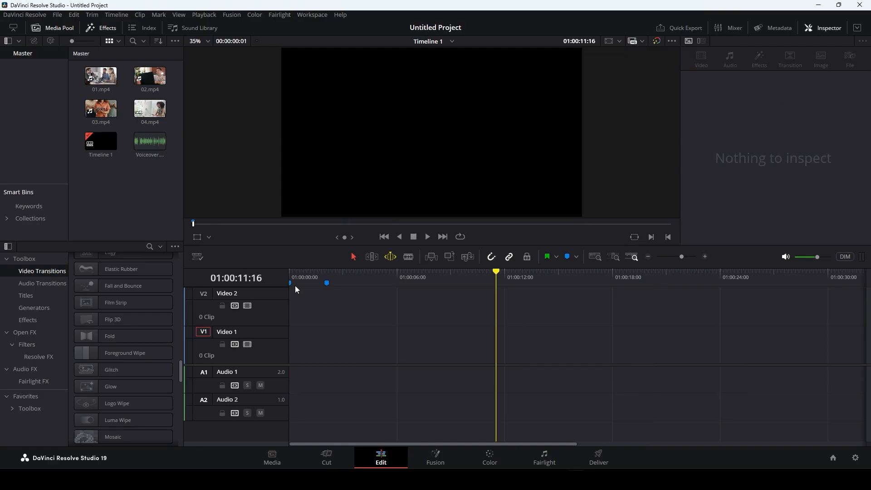
# Step: Examine the timeline view options for thumbnails, viewer background, audio waveforms and track height
pyautogui.click(197, 258)
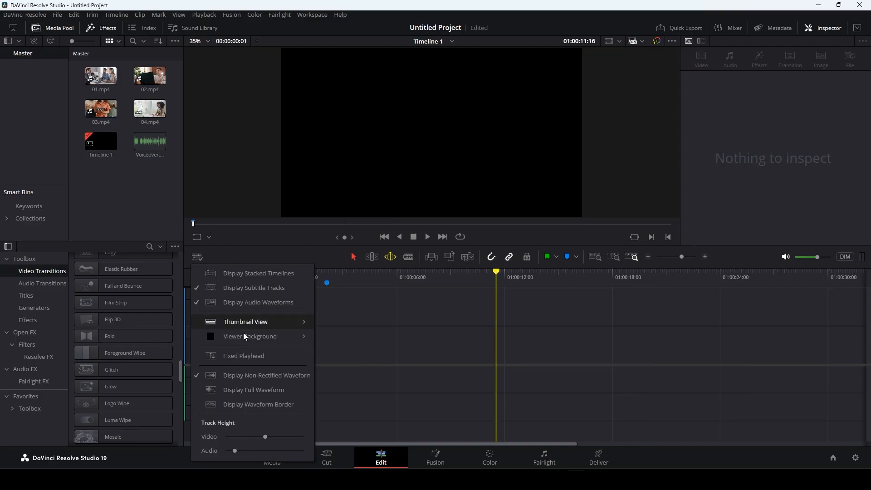
pyautogui.moveTo(252, 325)
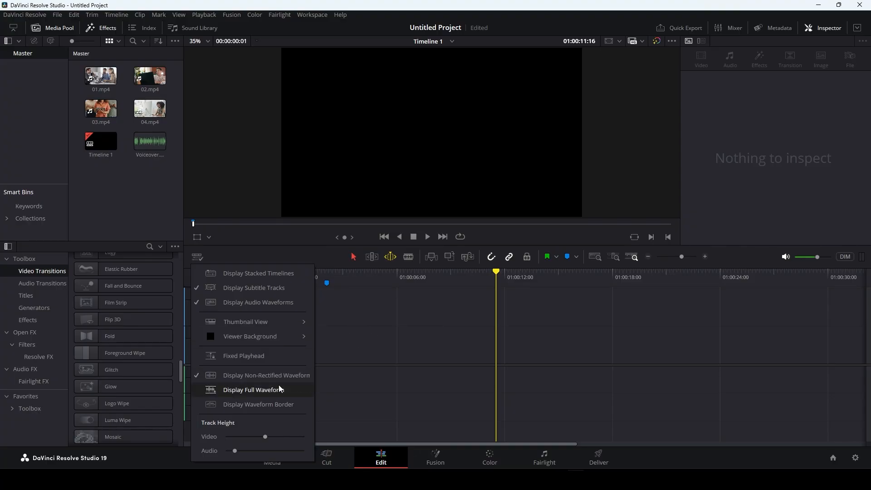
pyautogui.click(142, 216)
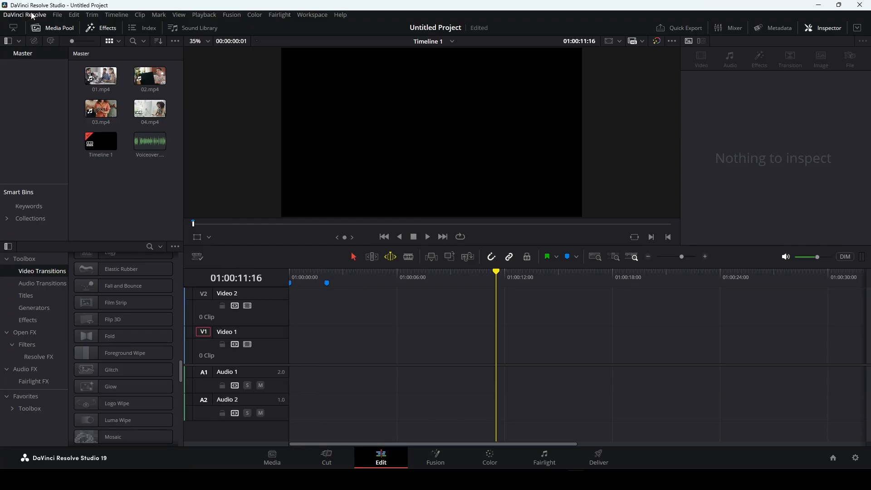
# Step: Create an empty timeline named Timeline 2 using the project settings, and examine its timeline commands in the media pool
pyautogui.click(57, 15)
pyautogui.click(363, 358)
pyautogui.click(57, 14)
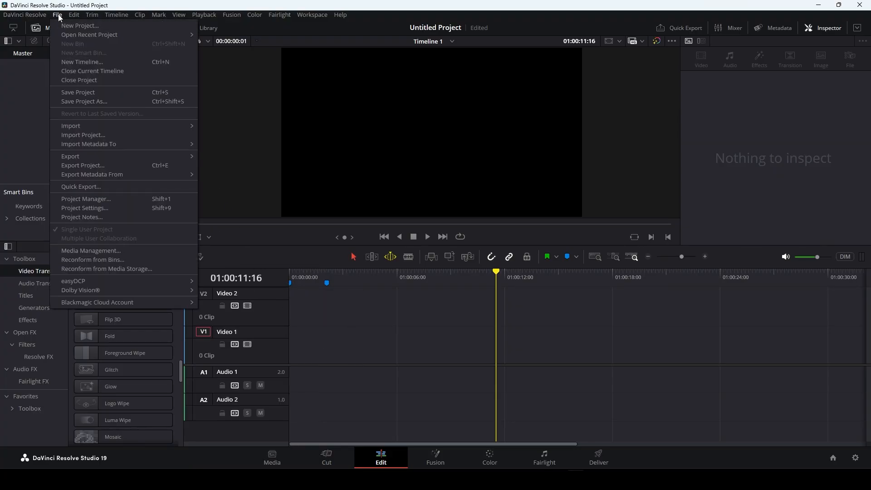
pyautogui.click(86, 61)
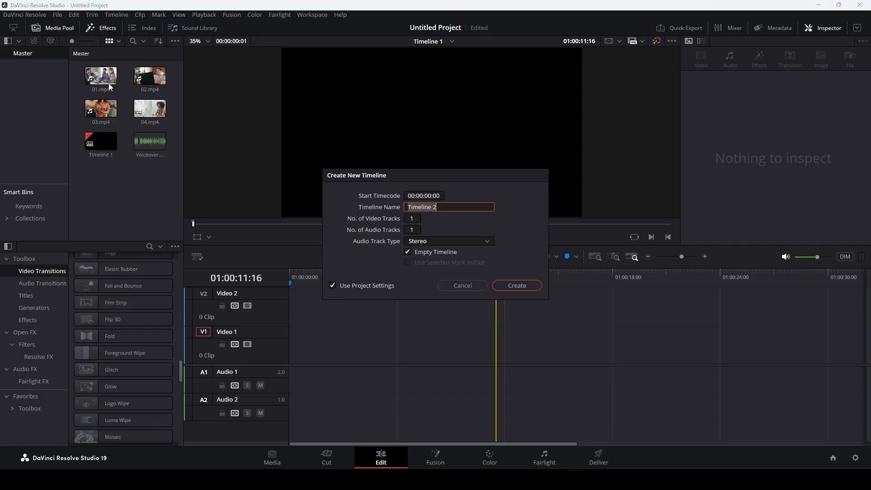
pyautogui.click(441, 243)
pyautogui.click(441, 245)
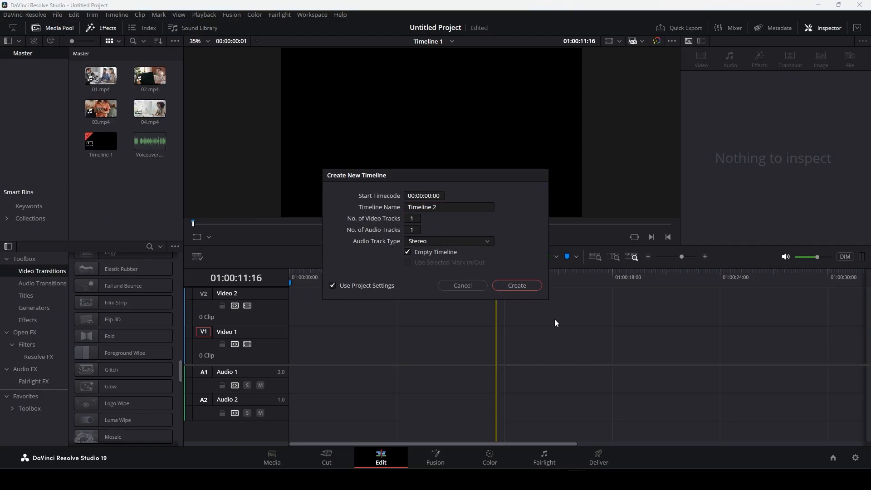
pyautogui.click(510, 289)
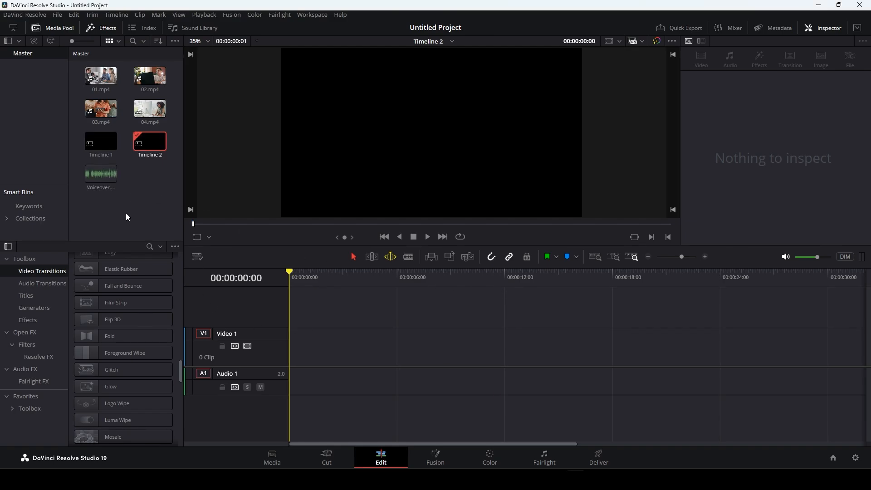
pyautogui.rightClick(147, 145)
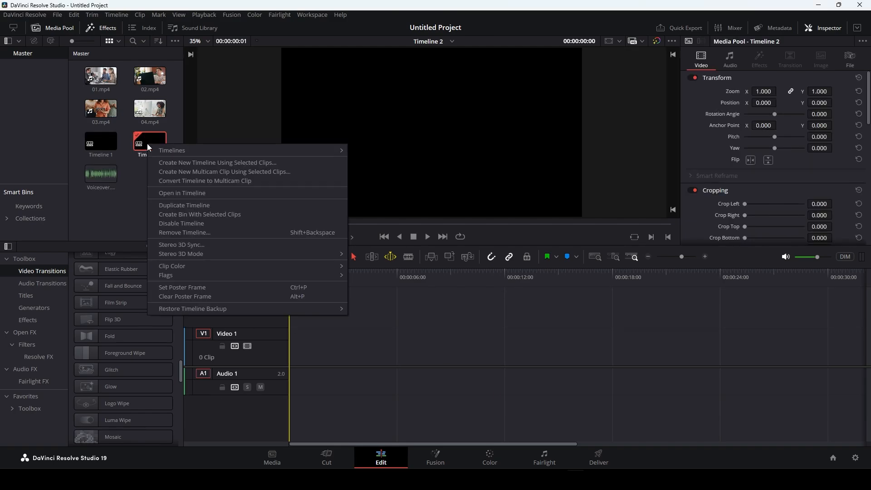
pyautogui.moveTo(167, 154)
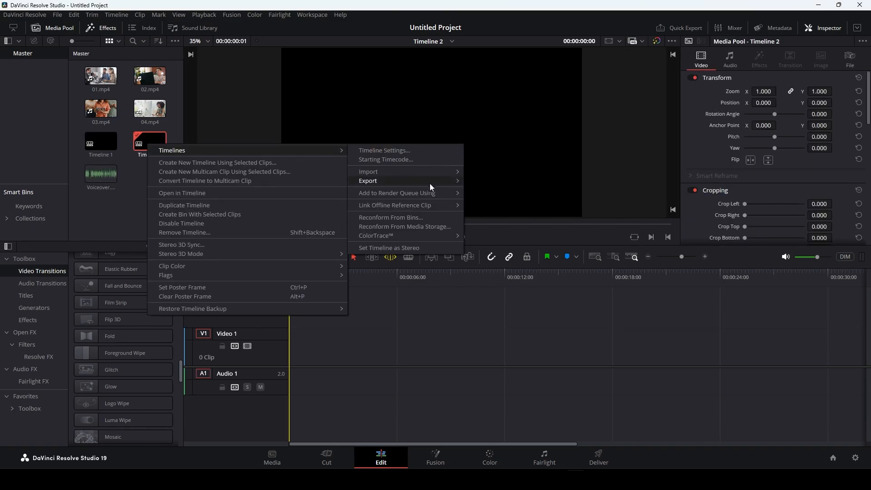
# Step: Set the project's timeline resolution to a vertical 1080 x 1920 and save the project settings
pyautogui.click(58, 14)
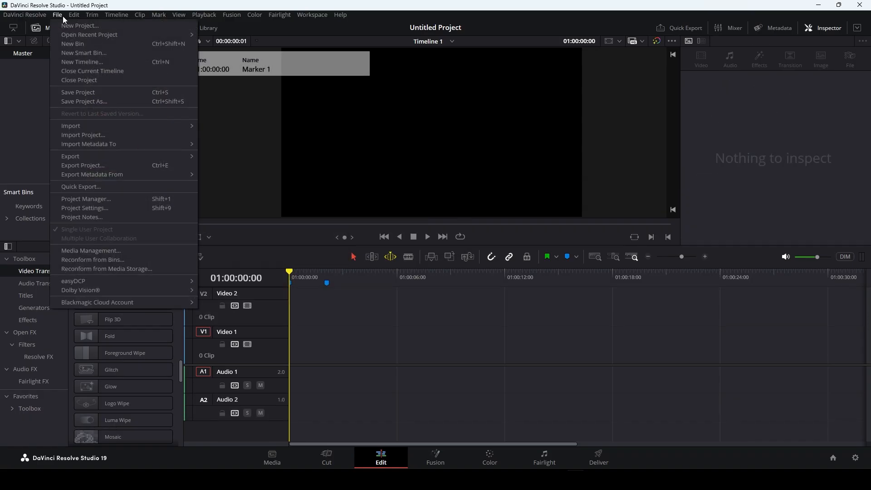
pyautogui.click(94, 207)
pyautogui.click(248, 83)
pyautogui.scroll(5, 355, 132)
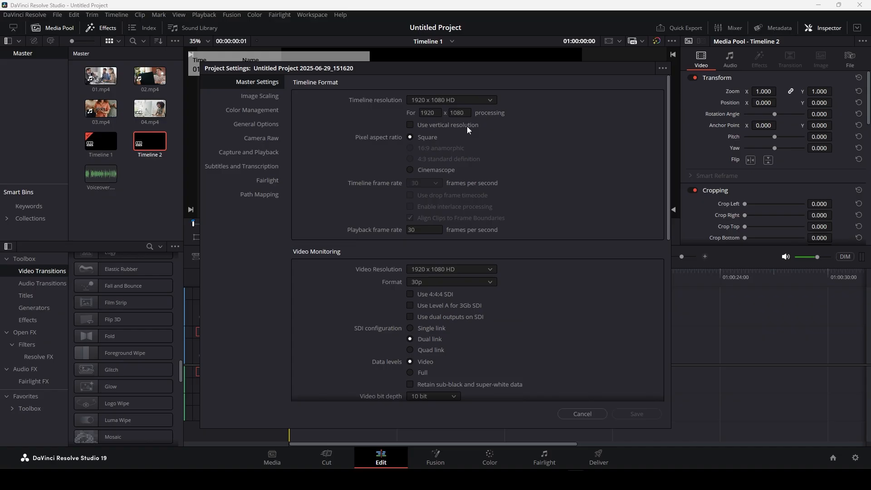
pyautogui.click(483, 101)
pyautogui.scroll(-2, 449, 184)
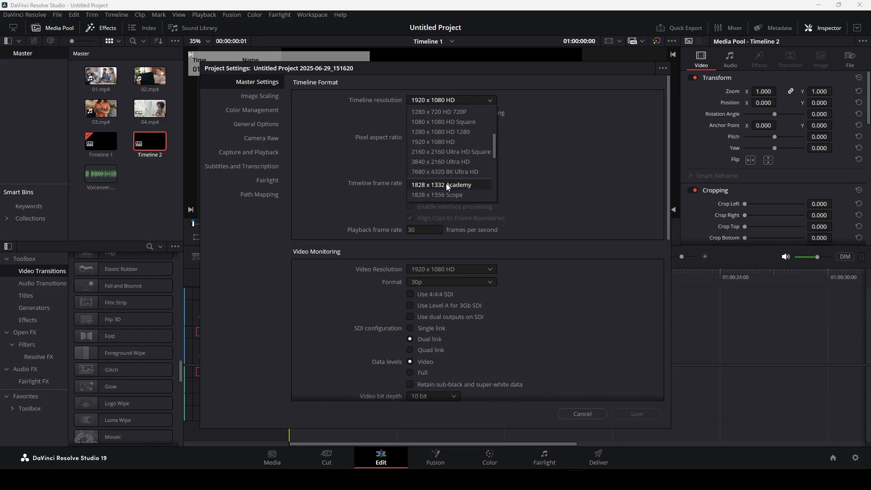
pyautogui.click(430, 141)
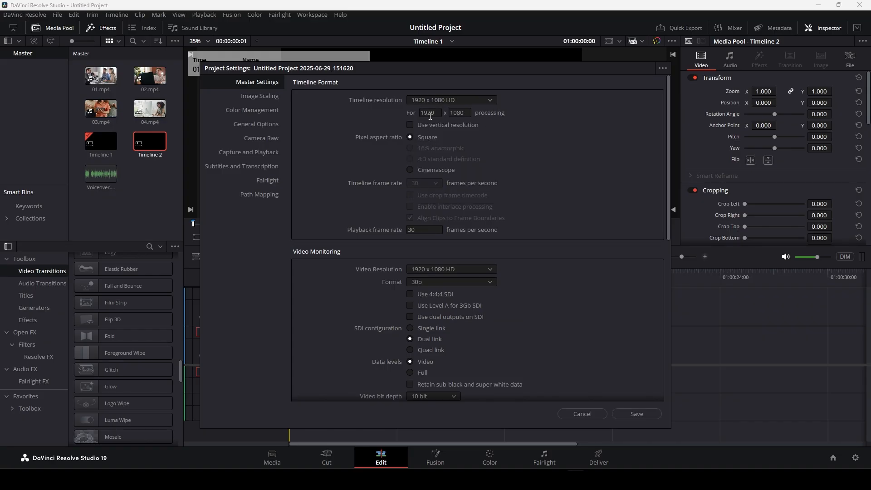
pyautogui.write('1080')
pyautogui.press('Tab')
pyautogui.write('1920')
pyautogui.click(630, 415)
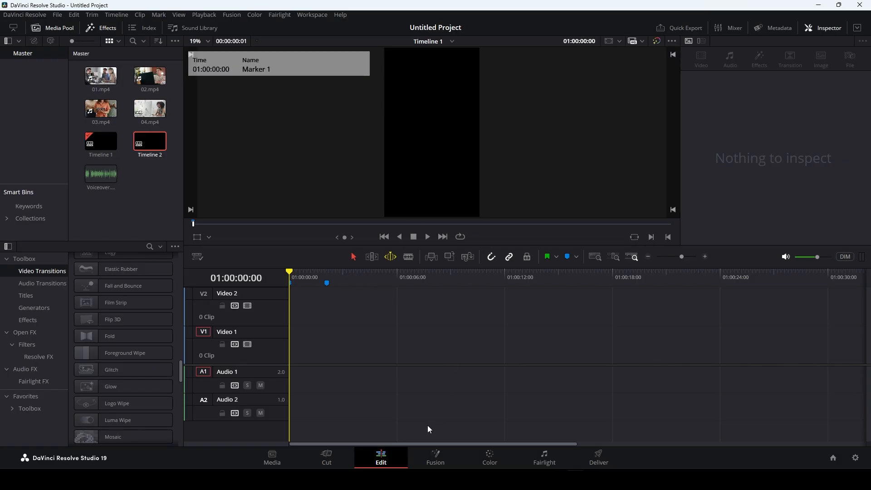
# Step: Bring the four vertical video clips from the Example folder into Timeline 1, starting at the beginning of Video 1
pyautogui.moveTo(415, 479)
pyautogui.click(463, 431)
pyautogui.doubleClick(119, 179)
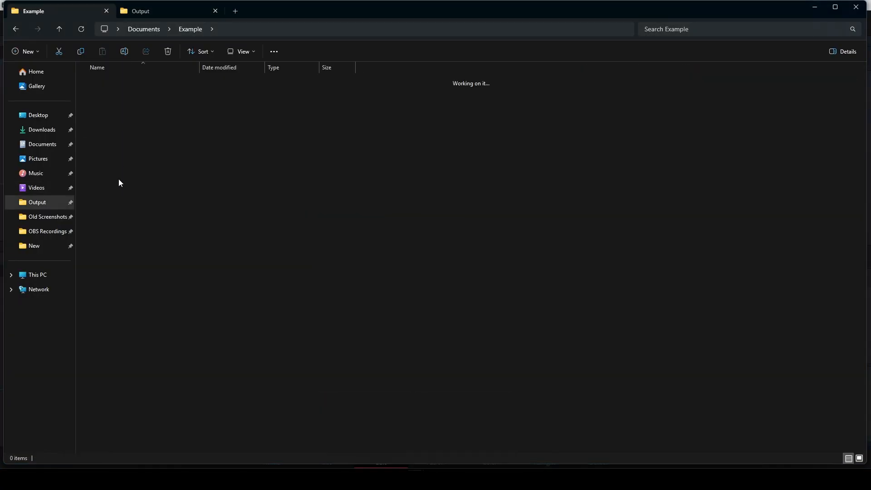
pyautogui.moveTo(117, 181); pyautogui.dragTo(293, 105)
pyautogui.moveTo(107, 91); pyautogui.dragTo(339, 341)
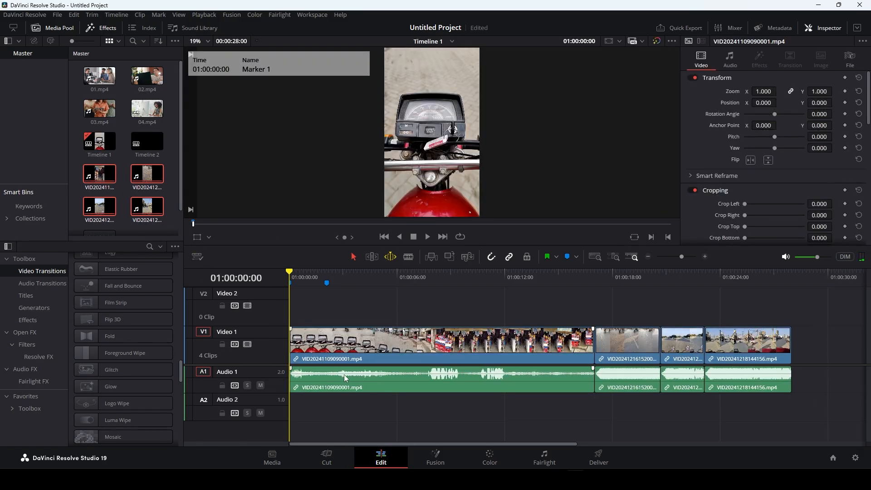
# Step: Lower the volume of all four clips on Audio 1 to silence
pyautogui.moveTo(344, 371); pyautogui.dragTo(346, 420)
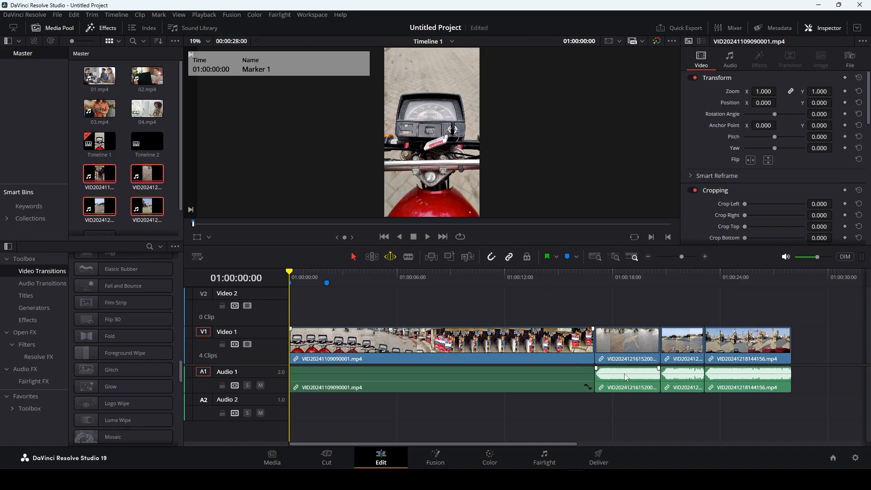
pyautogui.moveTo(625, 372); pyautogui.dragTo(626, 391)
pyautogui.moveTo(682, 397); pyautogui.dragTo(682, 399)
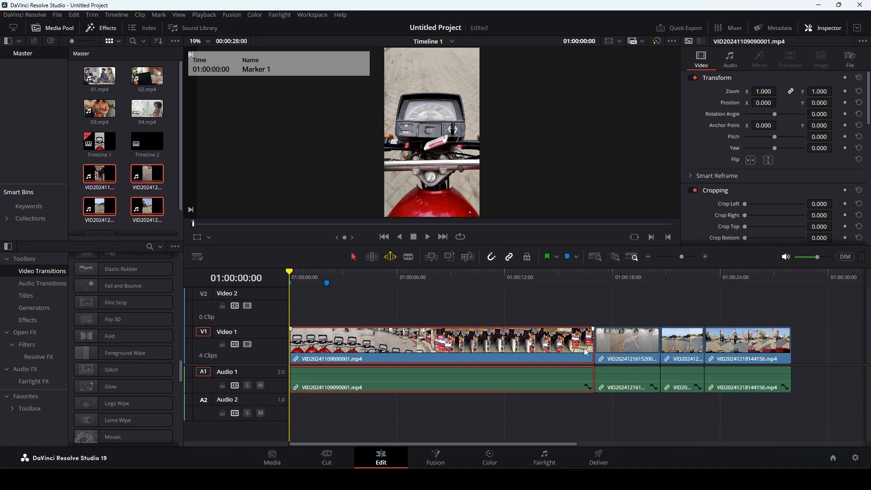
# Step: Shorten the first clip from its end to about 4.5 seconds and delete the gap behind it
pyautogui.moveTo(593, 348); pyautogui.dragTo(371, 353)
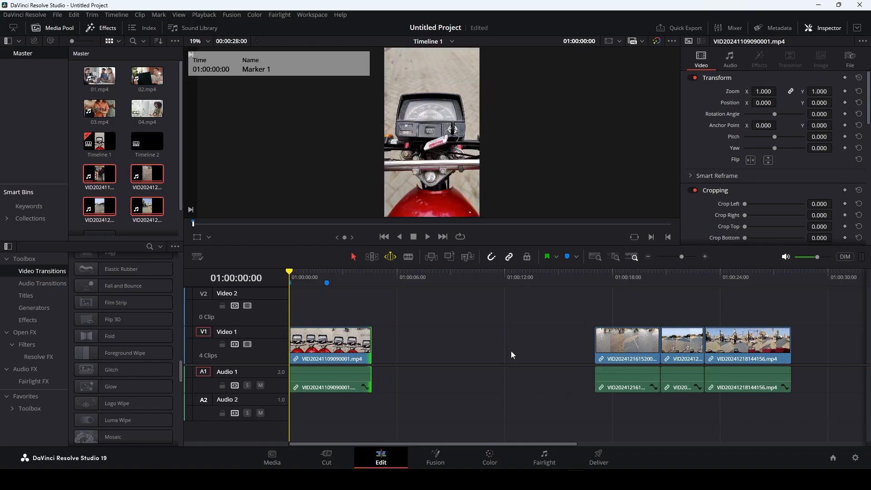
pyautogui.click(496, 343)
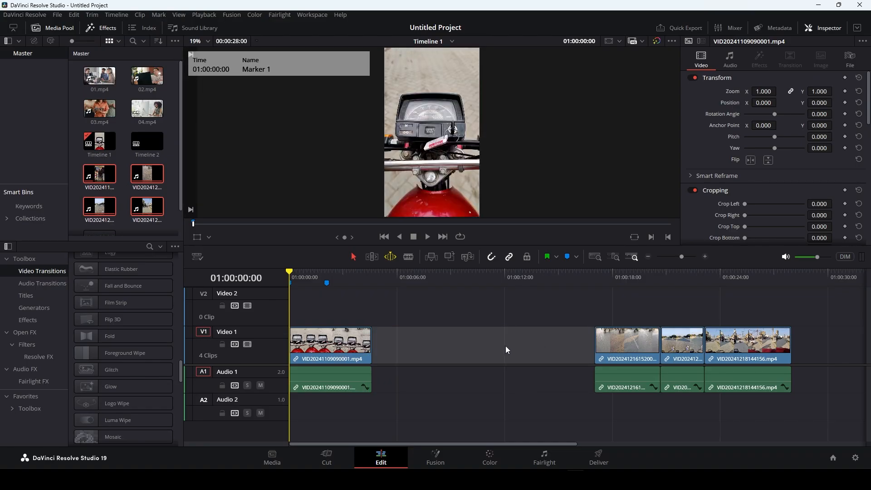
pyautogui.click(475, 342)
pyautogui.click(476, 355)
pyautogui.press('Delete')
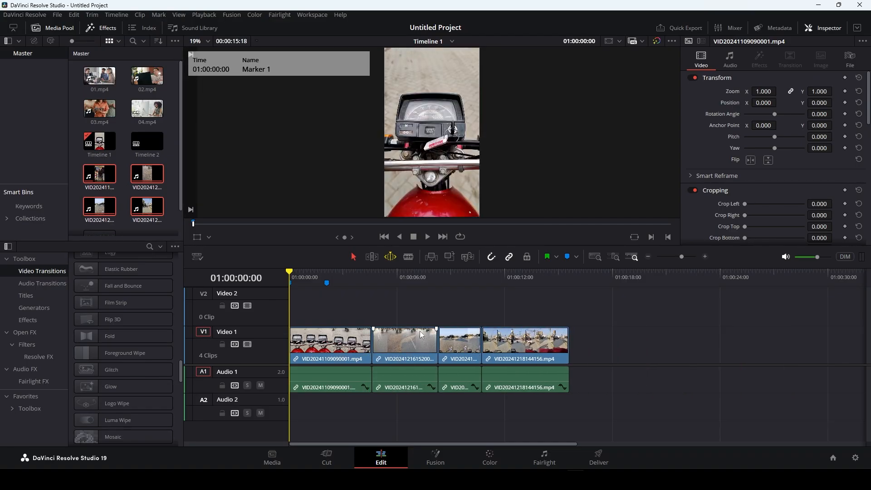
# Step: Shorten the second, third and fourth clips from their ends and move the last two forward to close the gaps
pyautogui.moveTo(435, 346); pyautogui.dragTo(404, 347)
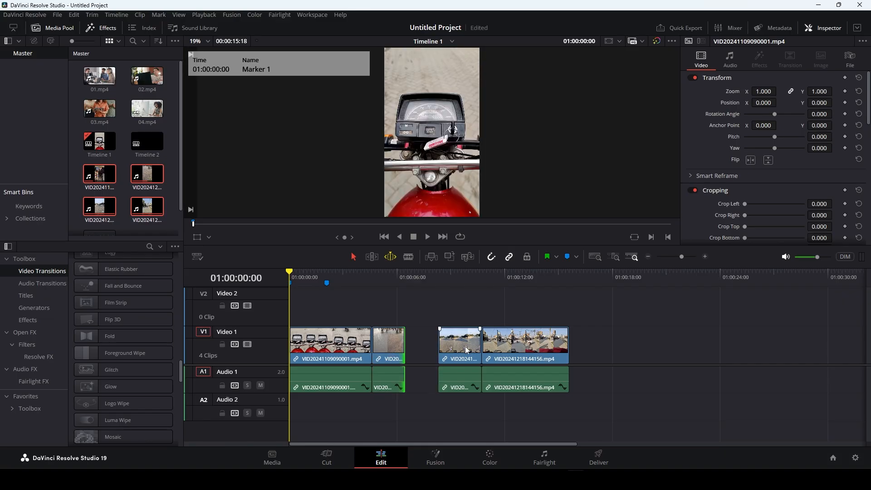
pyautogui.moveTo(478, 347); pyautogui.dragTo(461, 347)
pyautogui.click(551, 347)
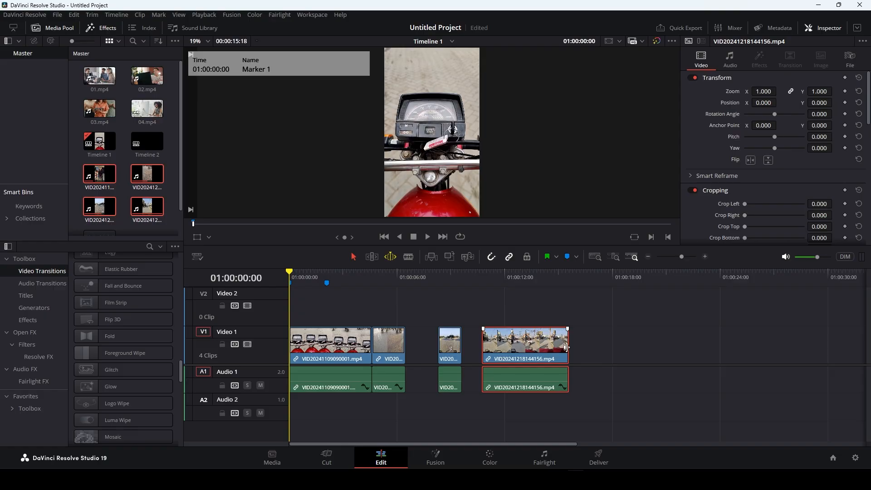
pyautogui.moveTo(565, 347); pyautogui.dragTo(510, 348)
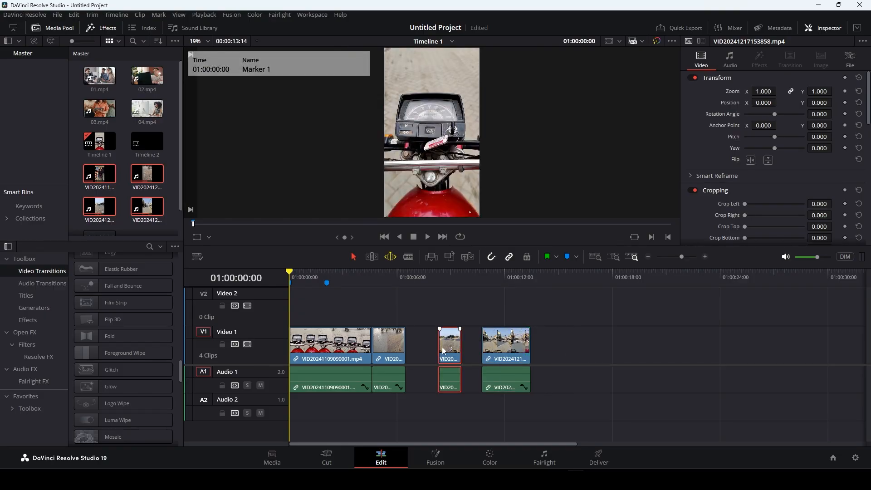
pyautogui.moveTo(443, 346); pyautogui.dragTo(411, 347)
pyautogui.moveTo(501, 350); pyautogui.dragTo(447, 348)
# Step: Play the start of the assembled clips and return the playhead to the beginning of the timeline
pyautogui.moveTo(451, 315); pyautogui.dragTo(317, 335)
pyautogui.click(336, 297)
pyautogui.press('space')
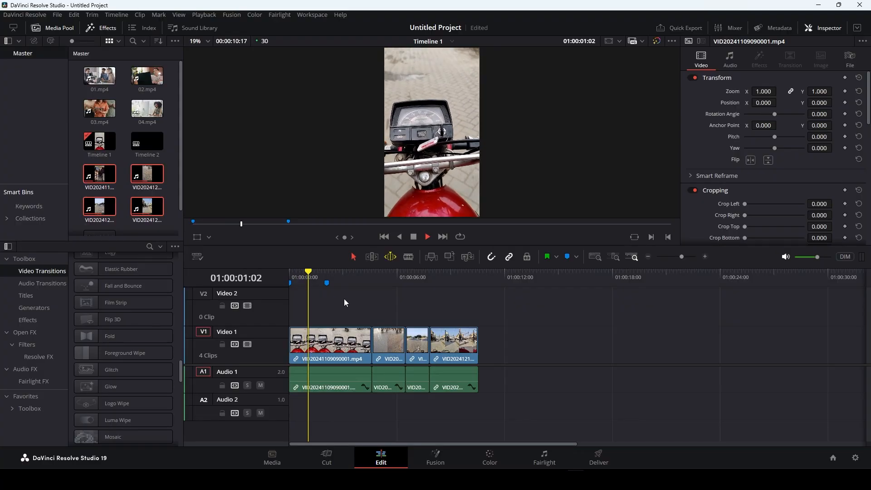
pyautogui.moveTo(322, 276); pyautogui.dragTo(290, 275)
# Step: Shorten the first clip further from its end to about 2.3 seconds and ripple delete the gap behind it
pyautogui.click(364, 343)
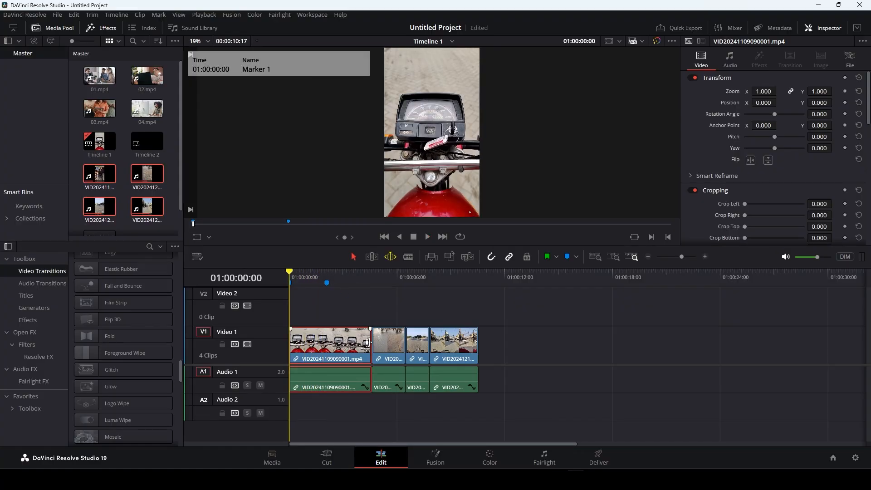
pyautogui.moveTo(366, 345); pyautogui.dragTo(332, 345)
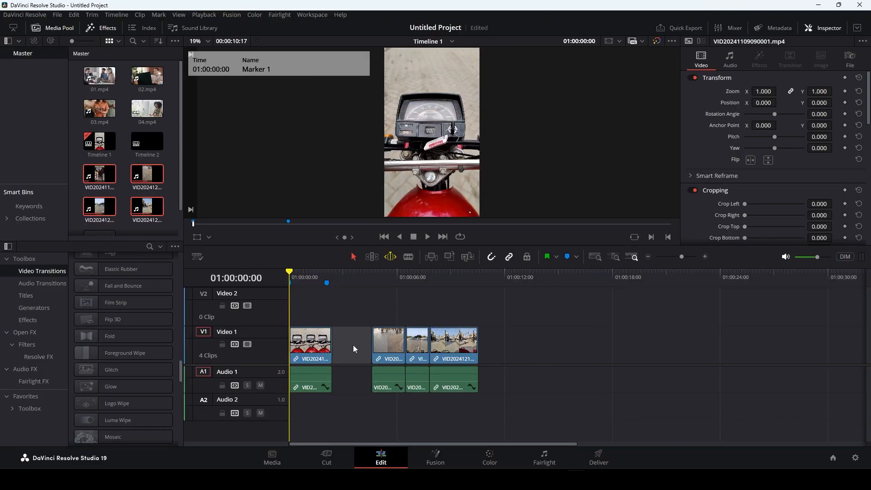
pyautogui.press('Delete')
# Step: Play the sequence from the beginning and again from Marker 2 to check the cuts
pyautogui.press('space')
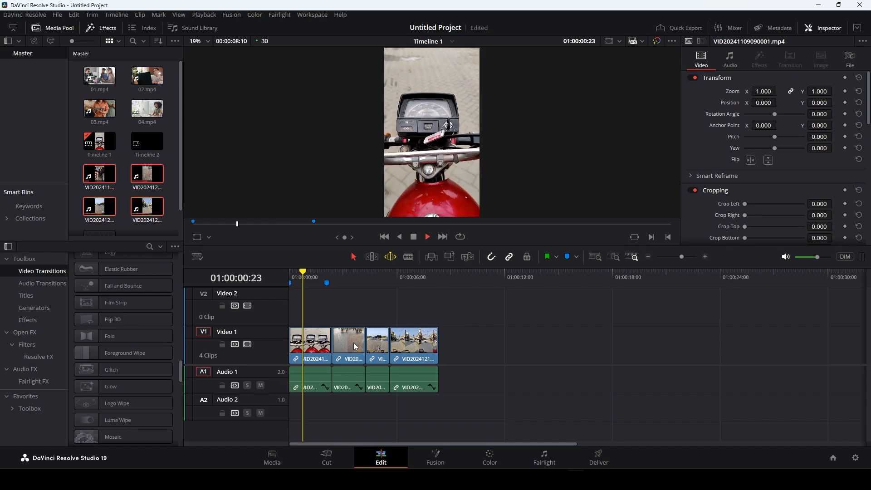
pyautogui.press('space')
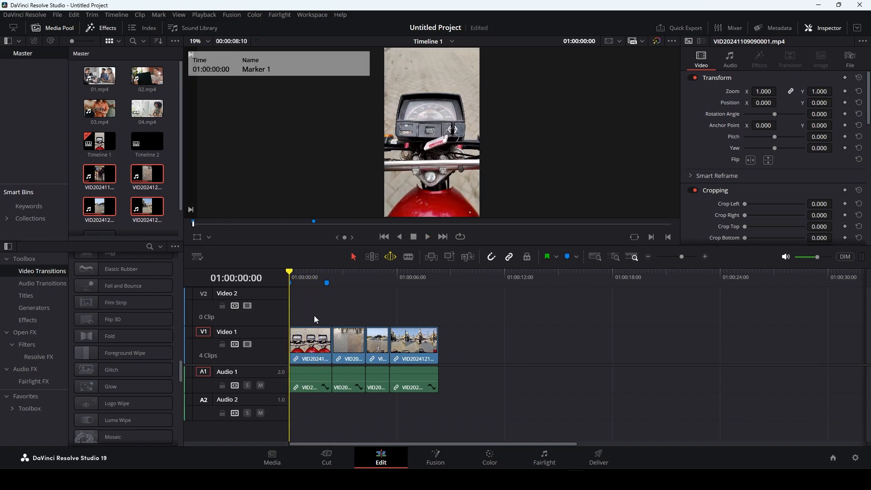
pyautogui.click(327, 278)
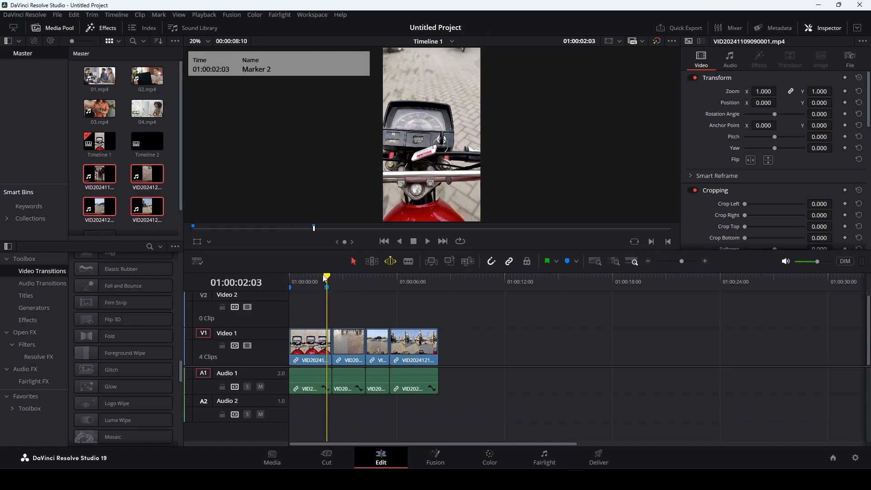
pyautogui.press('space')
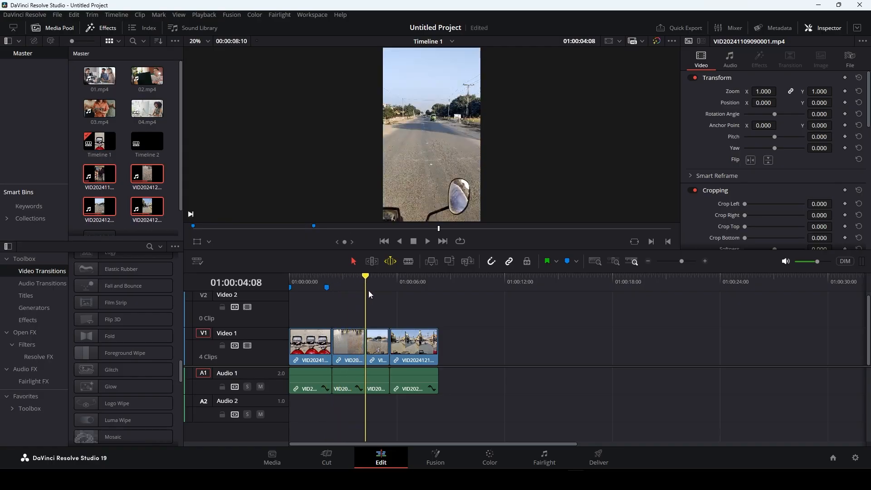
# Step: Remove all markers from Timeline 1 and return the playhead to its start
pyautogui.rightClick(326, 289)
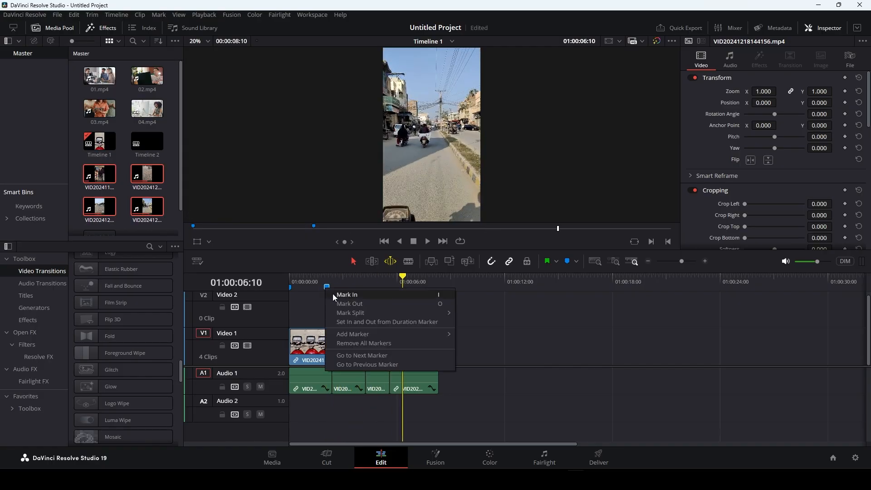
pyautogui.click(352, 343)
pyautogui.moveTo(317, 281); pyautogui.dragTo(396, 297)
pyautogui.press('Home')
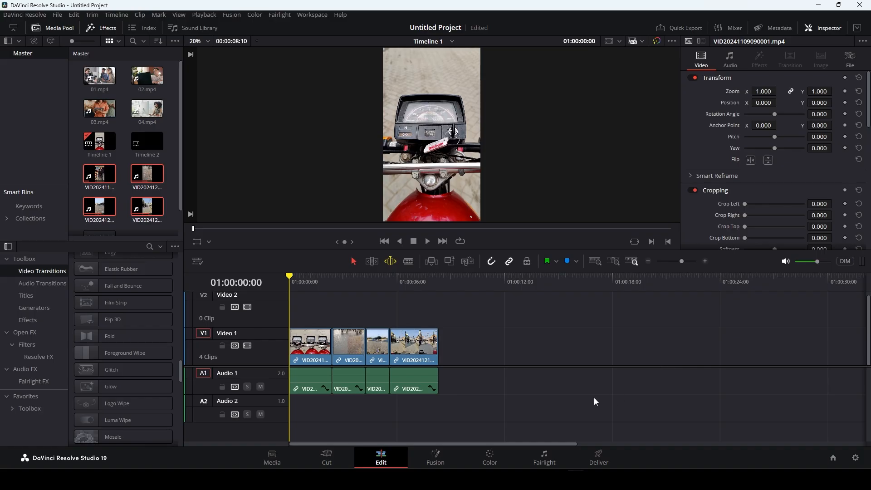
# Step: Switch to the Color page and select the third clip, showing the open road, for grading
pyautogui.click(492, 459)
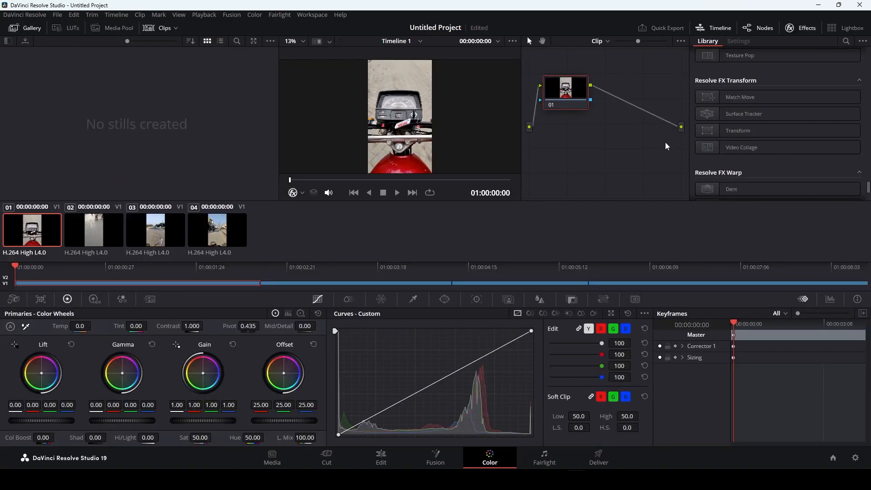
pyautogui.click(190, 232)
pyautogui.click(170, 235)
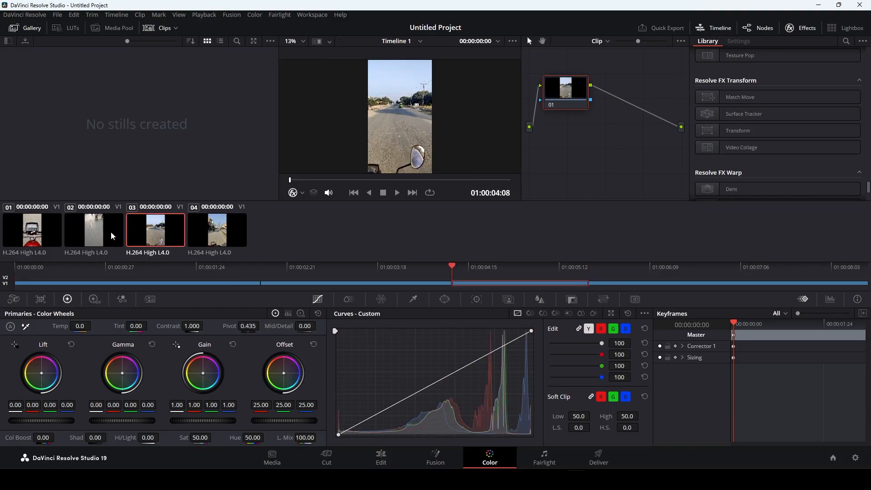
# Step: Look at the second and first clips on the Color page, tour the Fusion and Deliver pages, and return to the Edit page
pyautogui.click(103, 235)
pyautogui.click(29, 232)
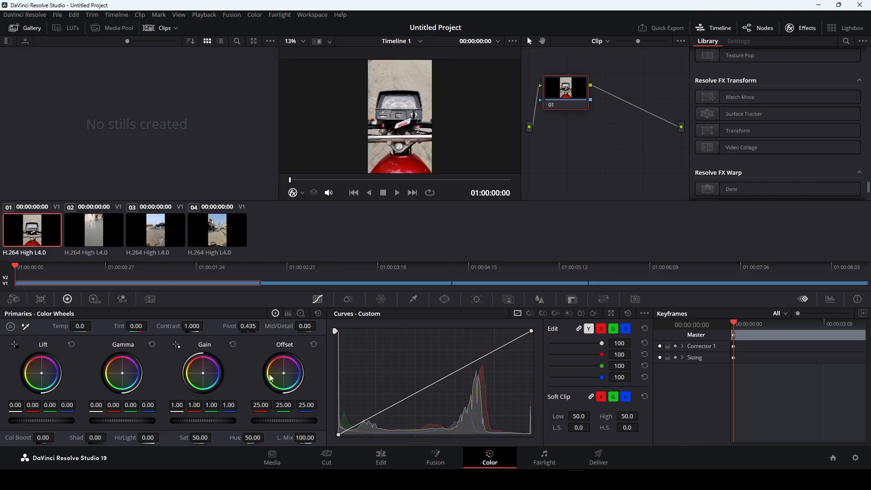
pyautogui.click(439, 455)
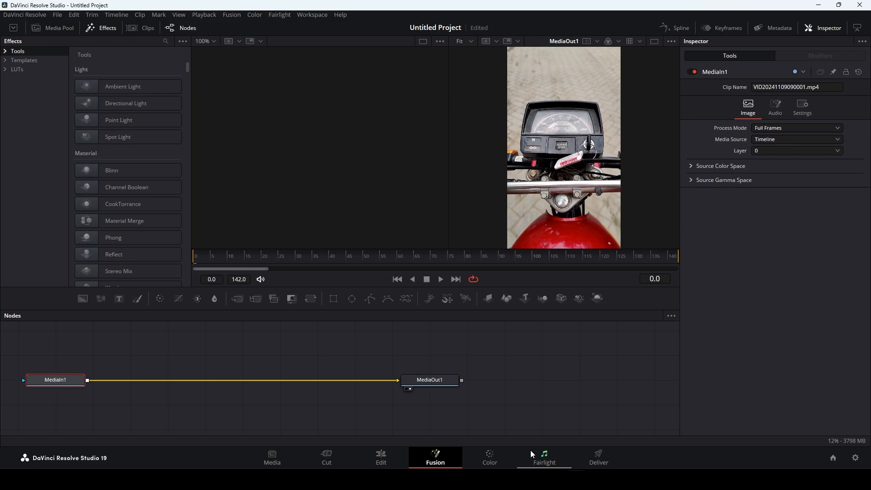
pyautogui.click(589, 458)
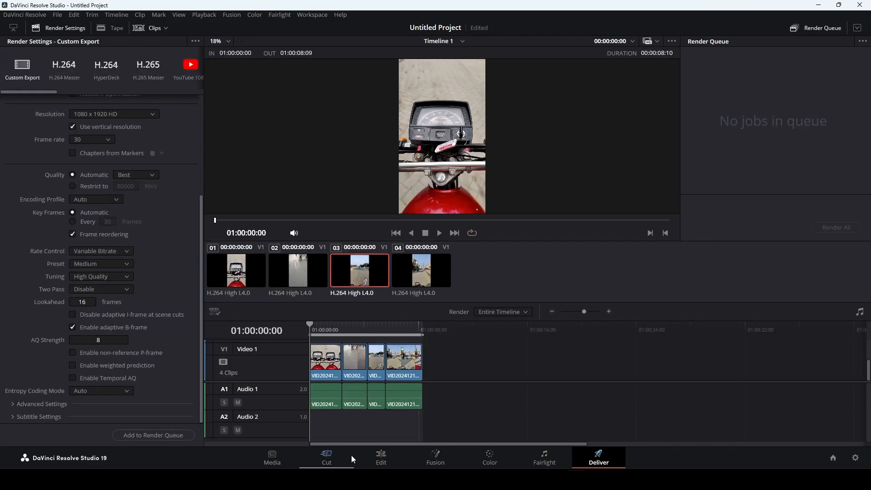
pyautogui.click(375, 458)
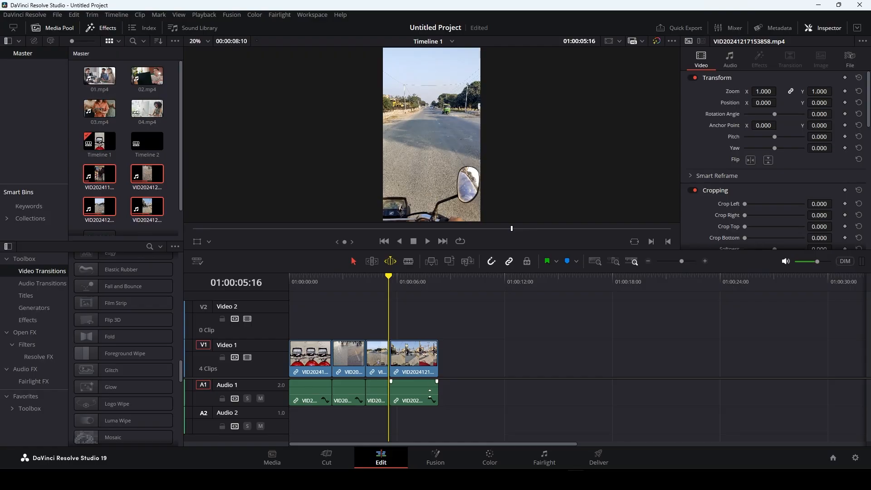
# Step: Quick-export the sequence with the H.264 Master preset as Timeline 1 in the Videos folder, and close the player after checking the exported video
pyautogui.click(687, 27)
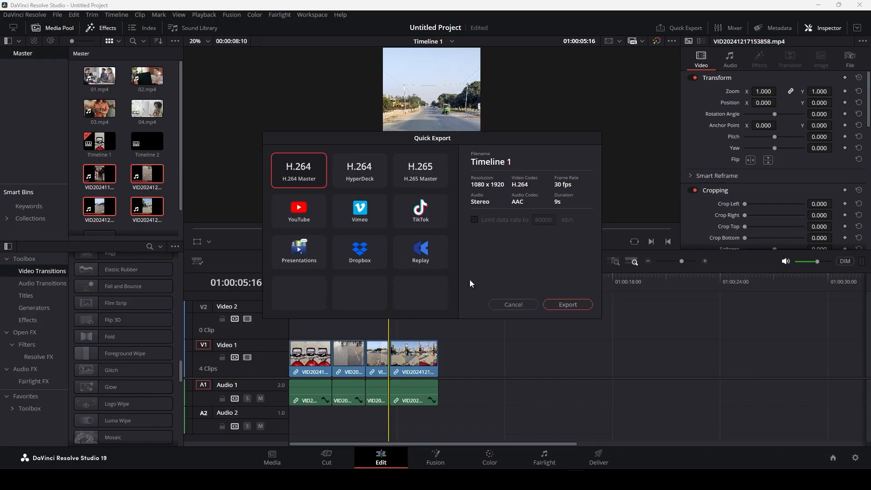
pyautogui.click(567, 304)
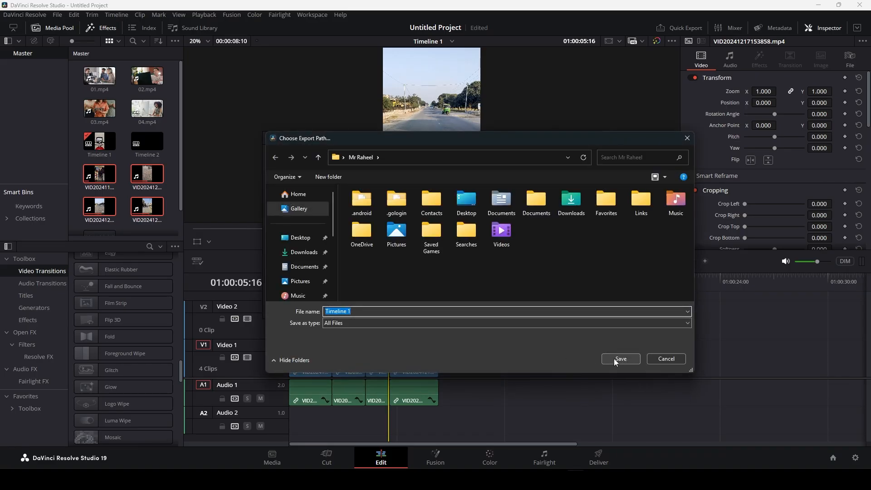
pyautogui.scroll(-3, 299, 254)
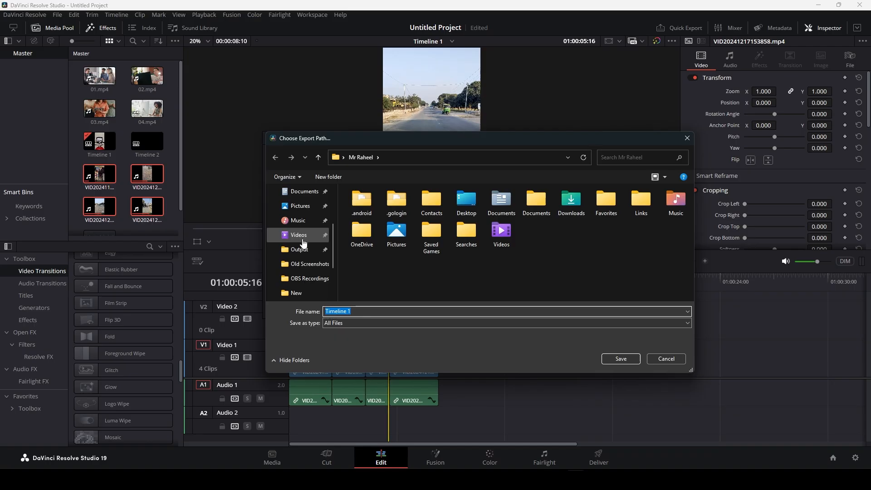
pyautogui.click(302, 240)
pyautogui.click(626, 357)
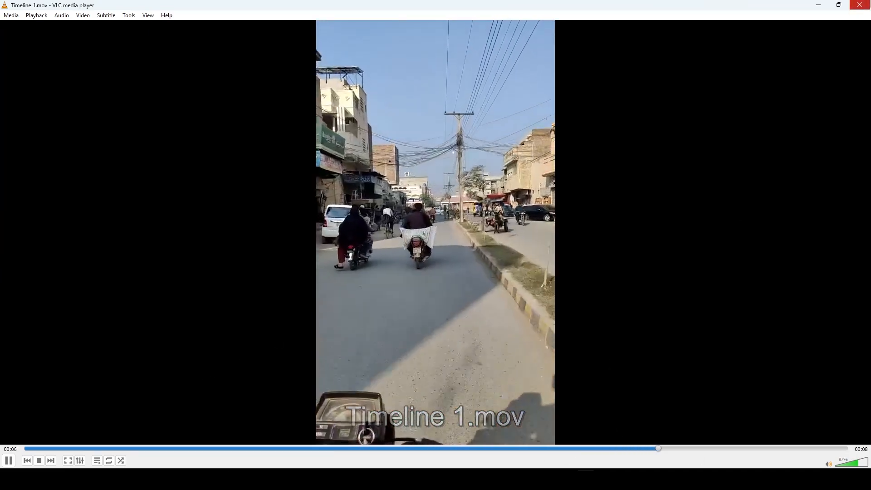
pyautogui.click(859, 5)
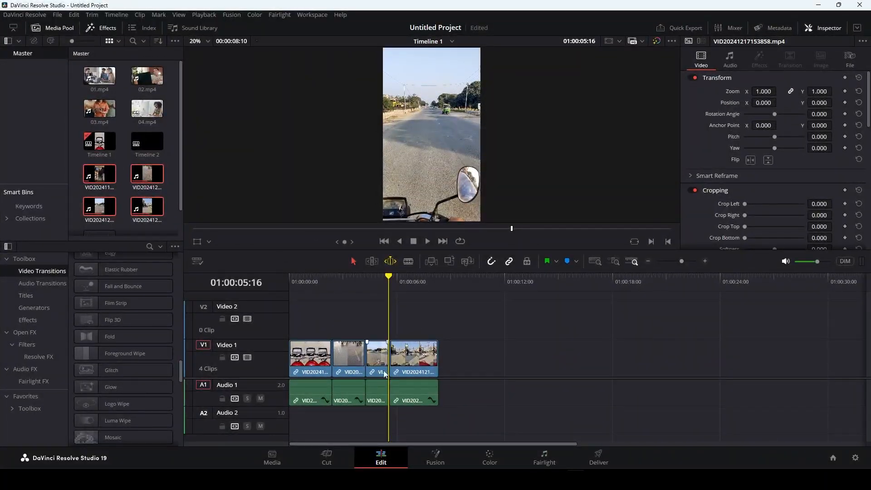